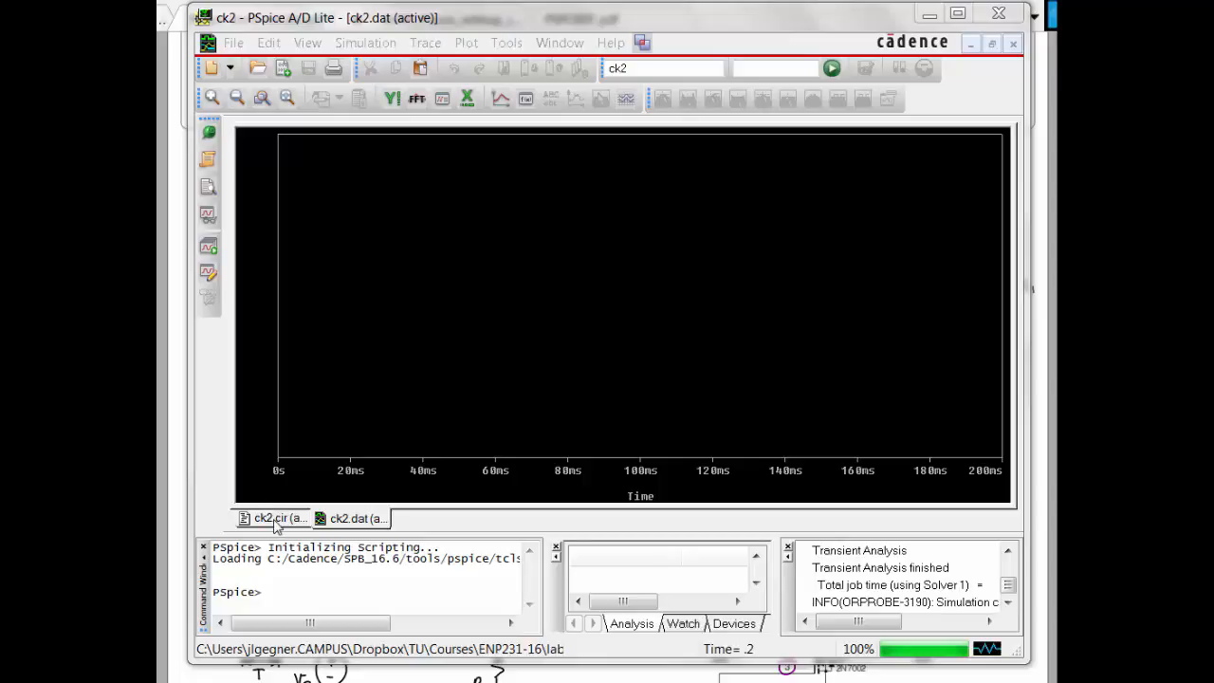
# Review the ck2 half-wave rectifier netlist against the circuit sketch, run its simulation and return to the empty plot.
pyautogui.click(274, 518)
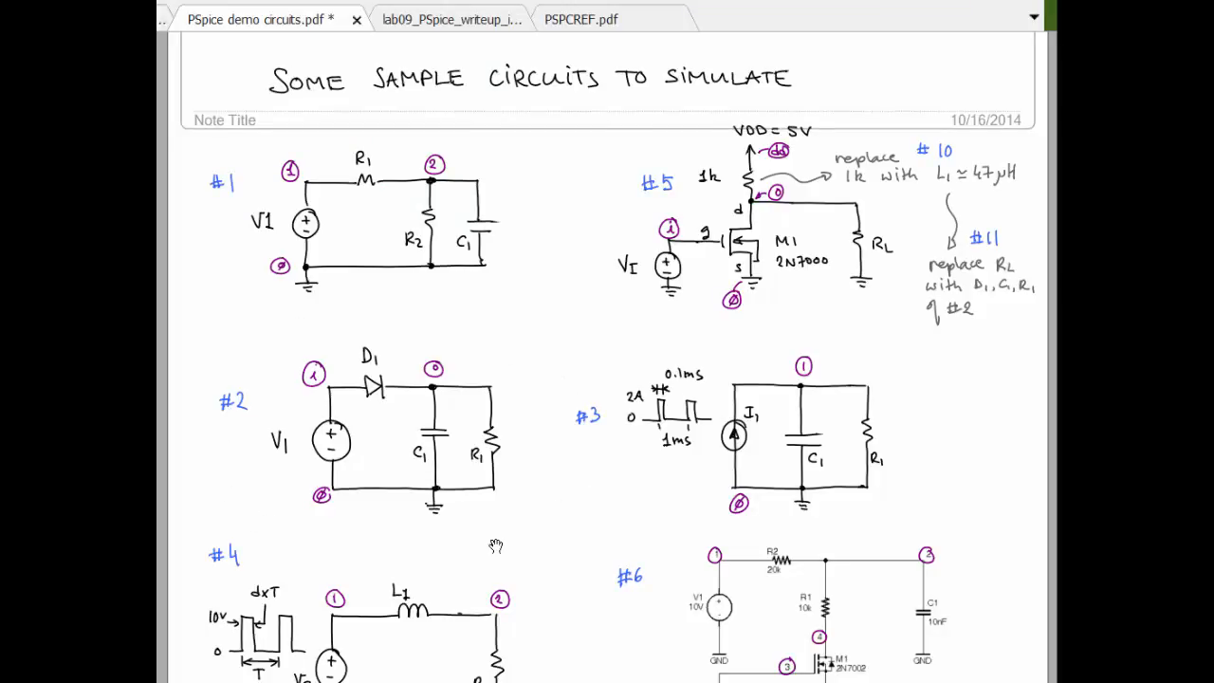
pyautogui.hotkey('alt', 'Tab')
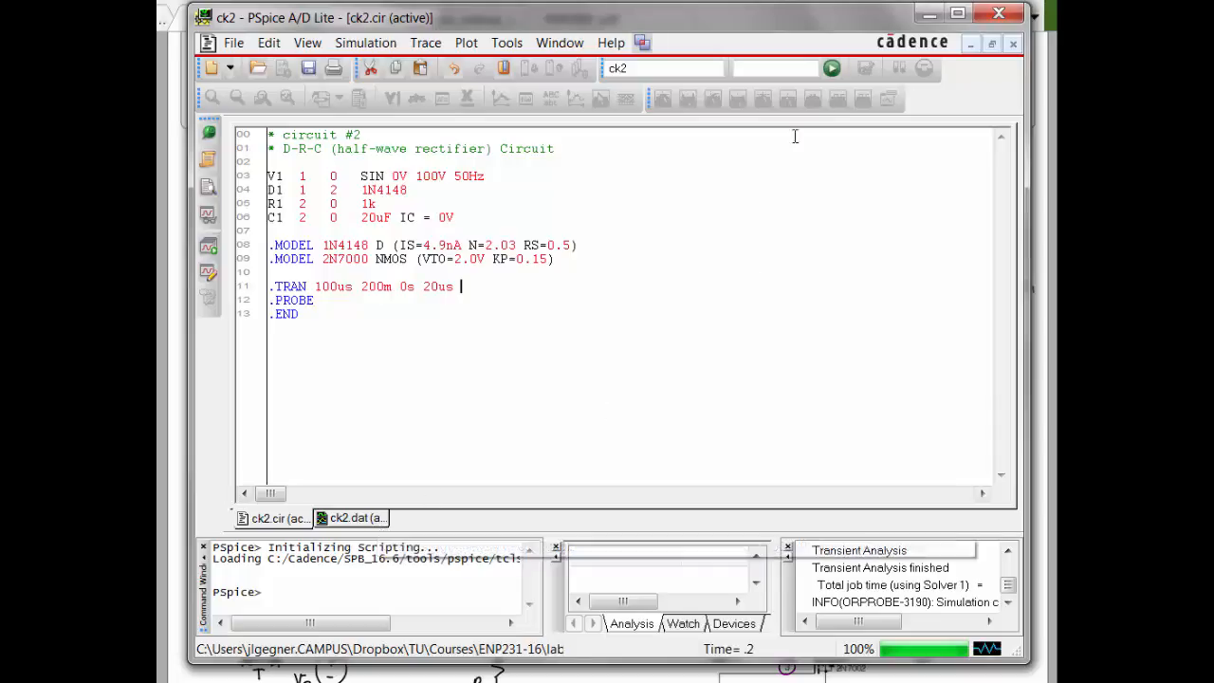
pyautogui.click(832, 68)
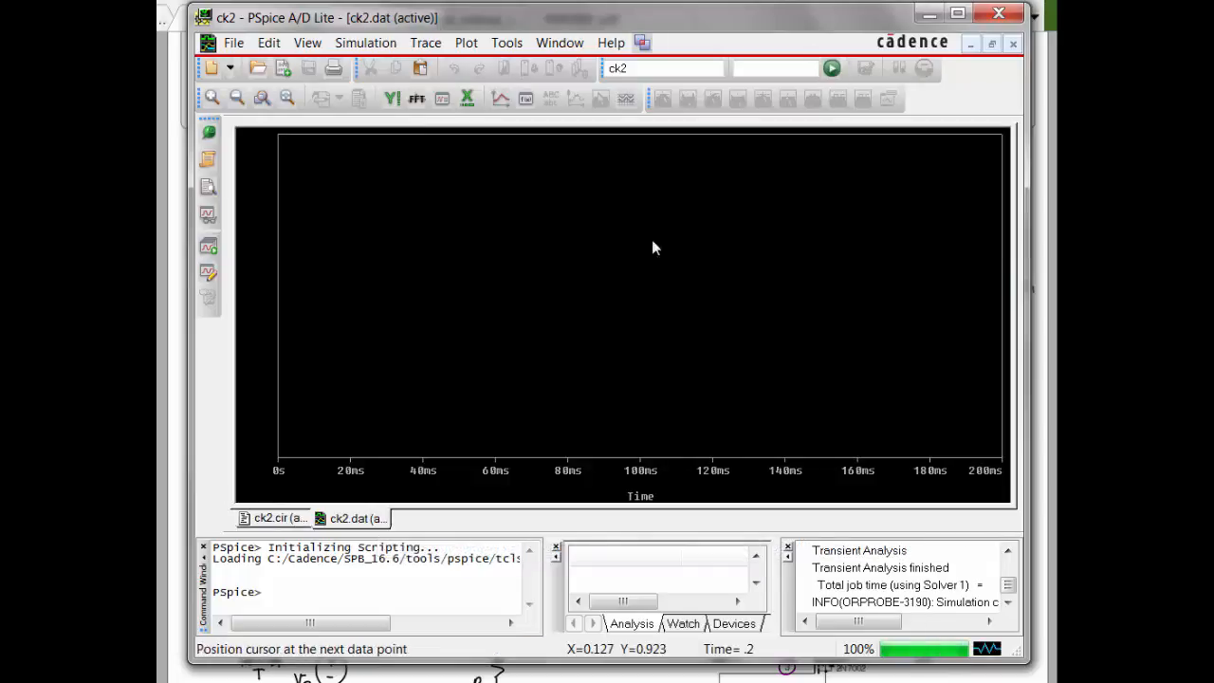
pyautogui.click(285, 519)
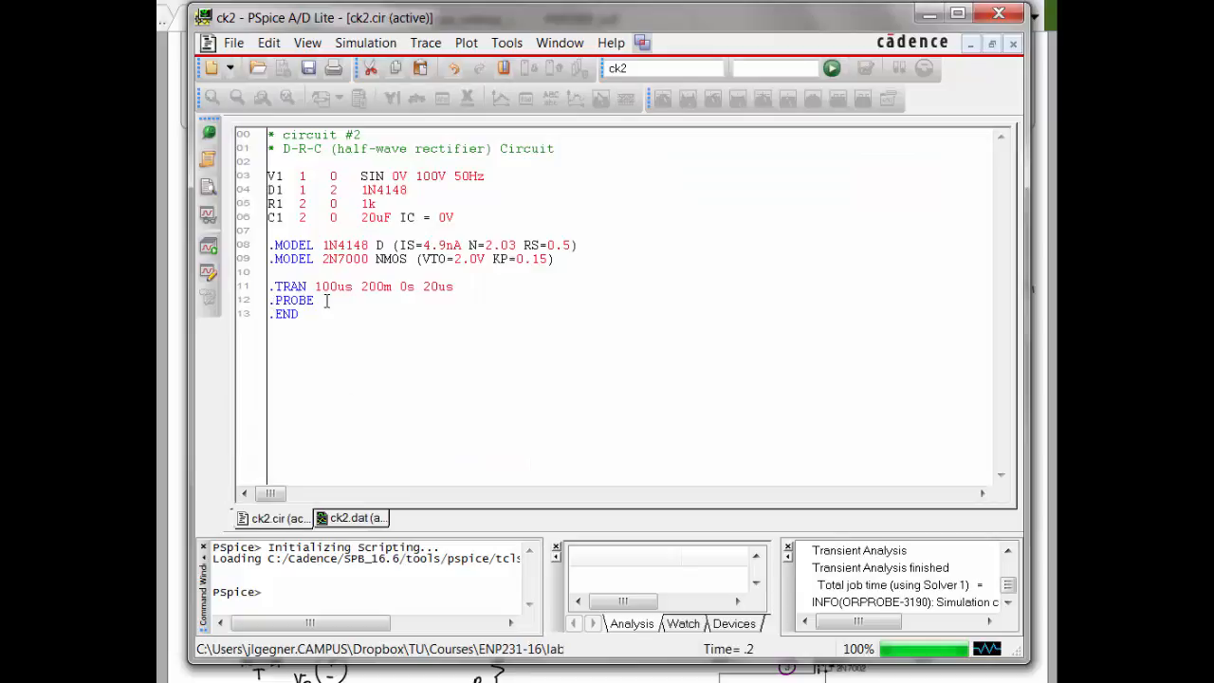
pyautogui.click(358, 519)
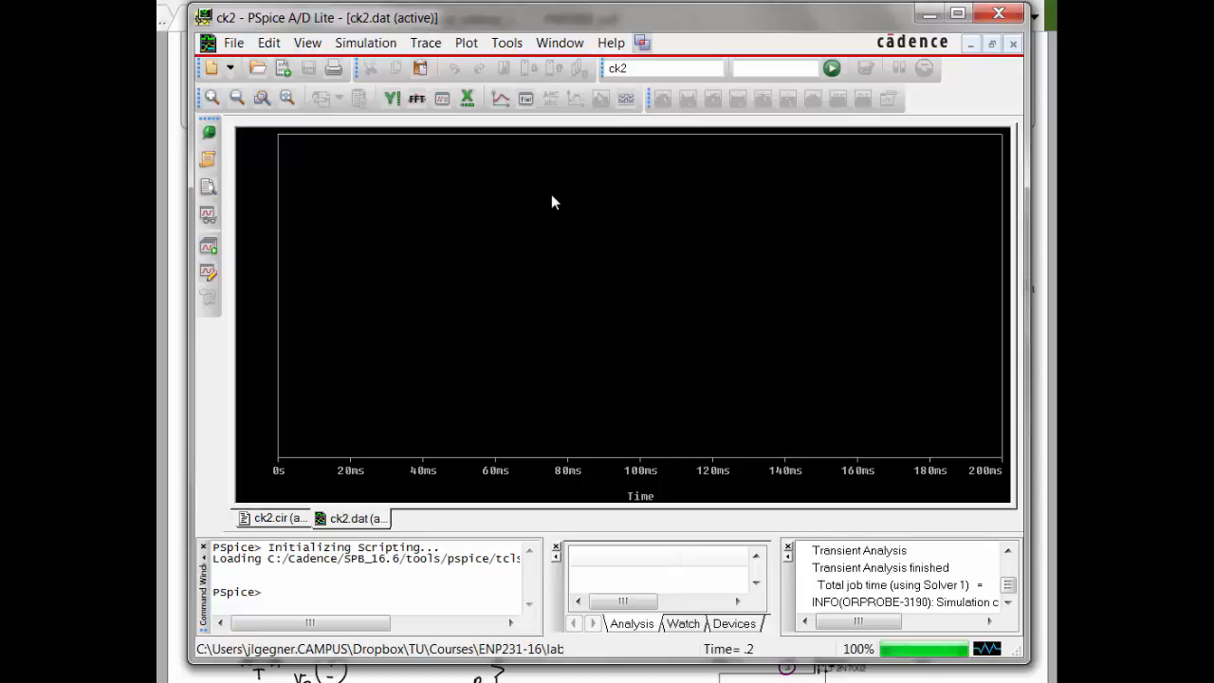
# Add a trace of the output voltage v(2) to the plot.
pyautogui.click(431, 47)
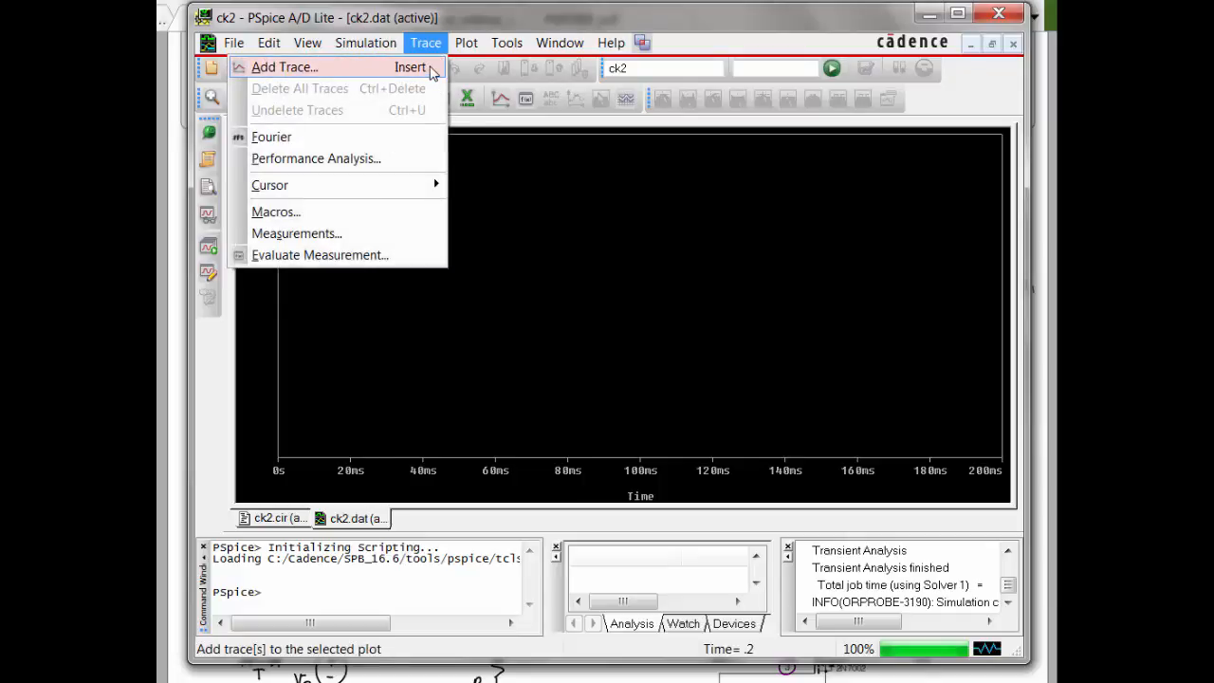
pyautogui.click(431, 68)
pyautogui.moveTo(613, 88); pyautogui.dragTo(615, 65)
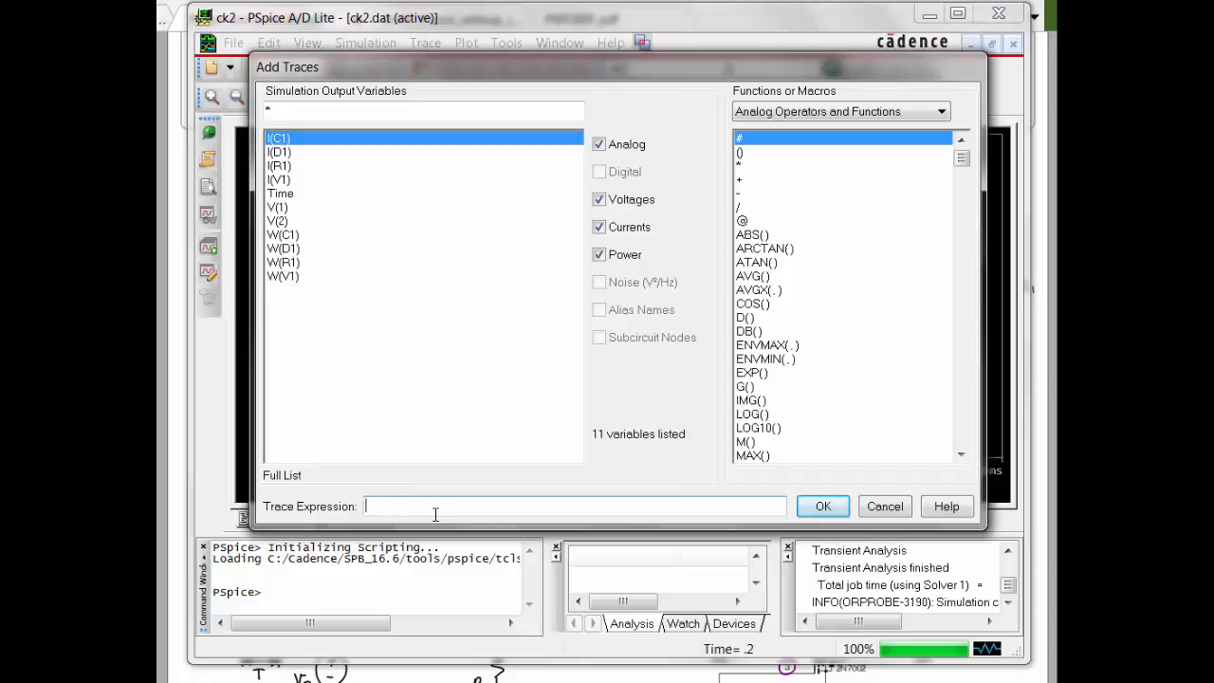
pyautogui.write('v(2)')
pyautogui.click(823, 507)
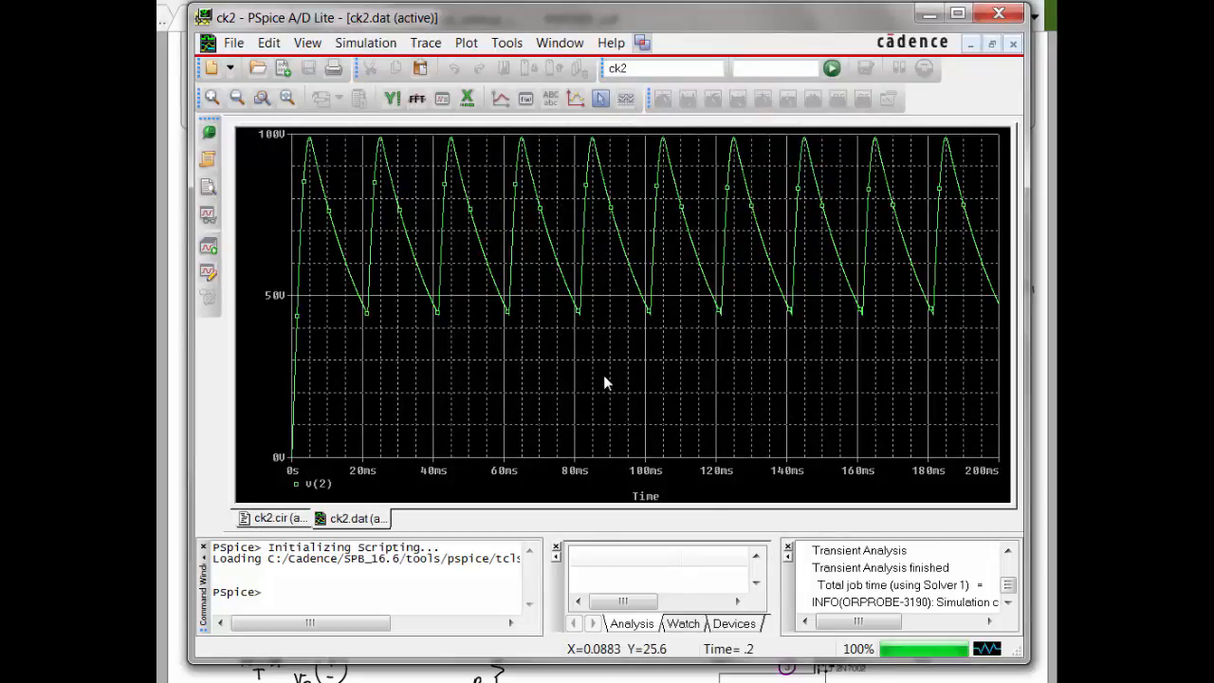
# Add a trace of the diode current i(d1) to the same plot.
pyautogui.press('Insert')
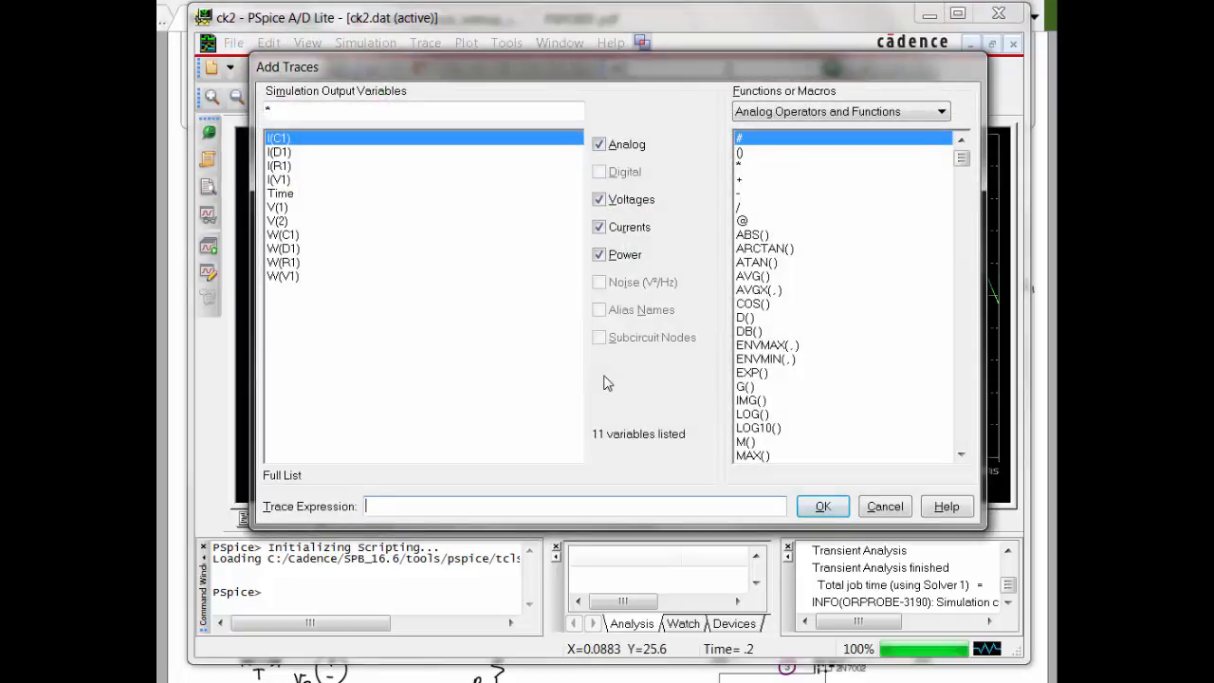
pyautogui.write('i(d1)')
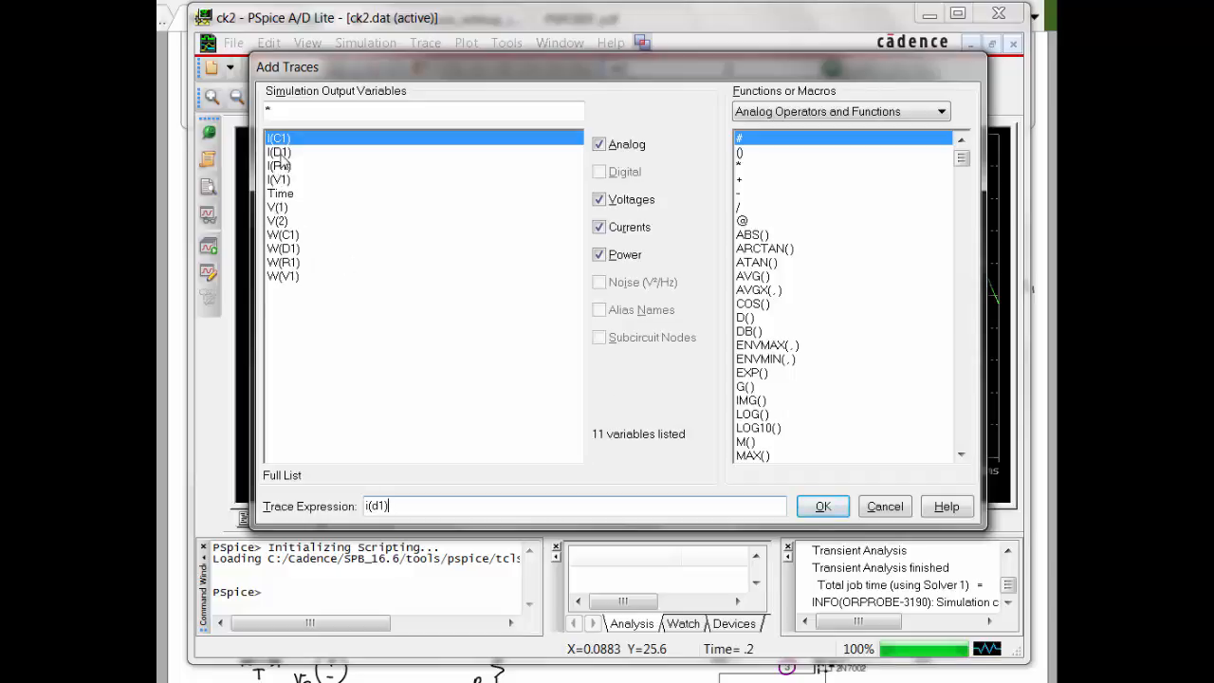
pyautogui.click(818, 509)
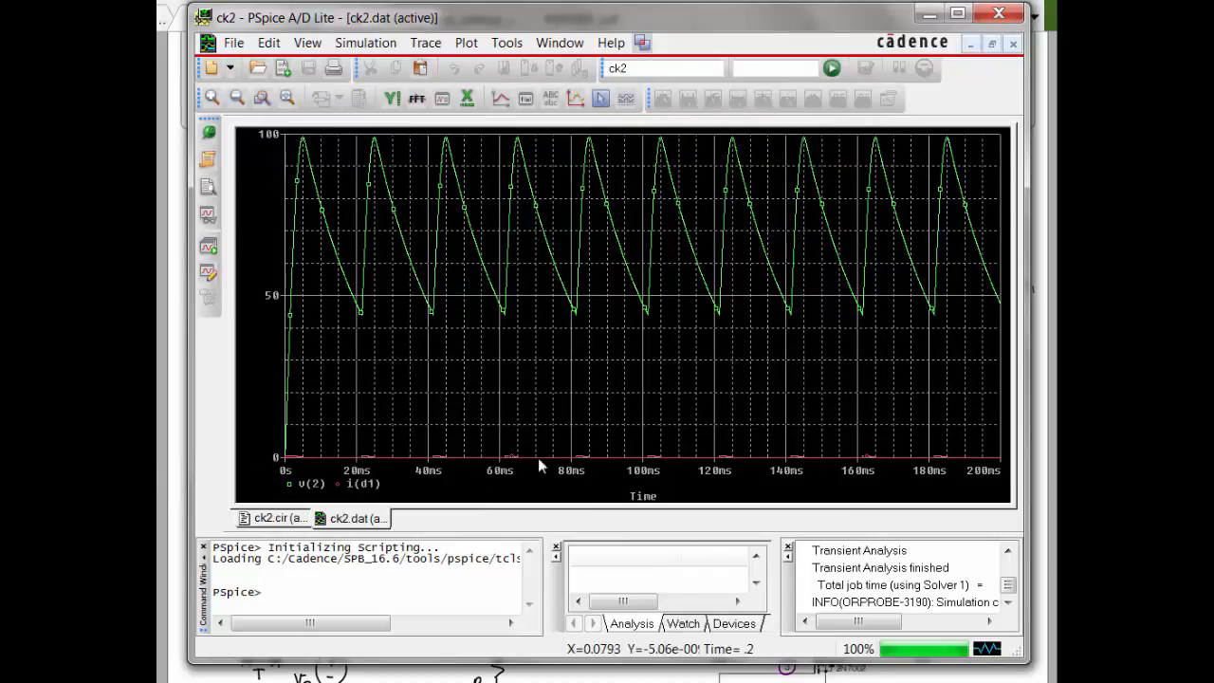
# Cut the i(d1) trace out of the plot, keeping the v(2) trace.
pyautogui.click(367, 488)
pyautogui.click(322, 489)
pyautogui.click(375, 485)
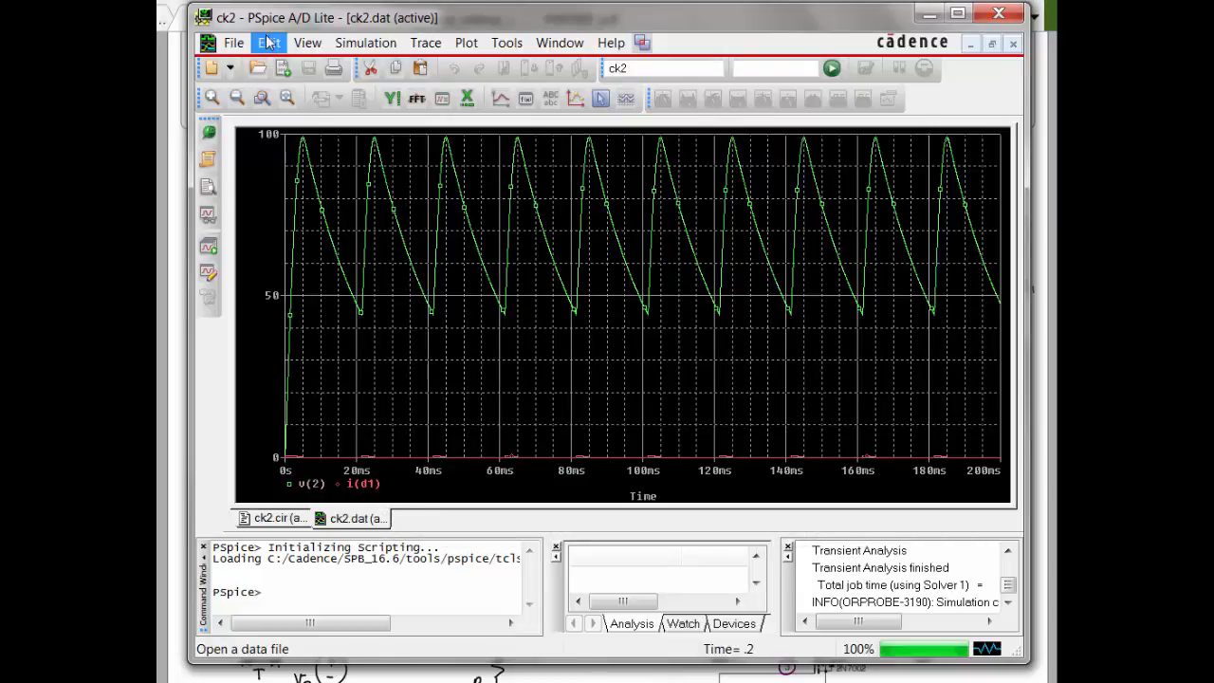
pyautogui.press('Delete')
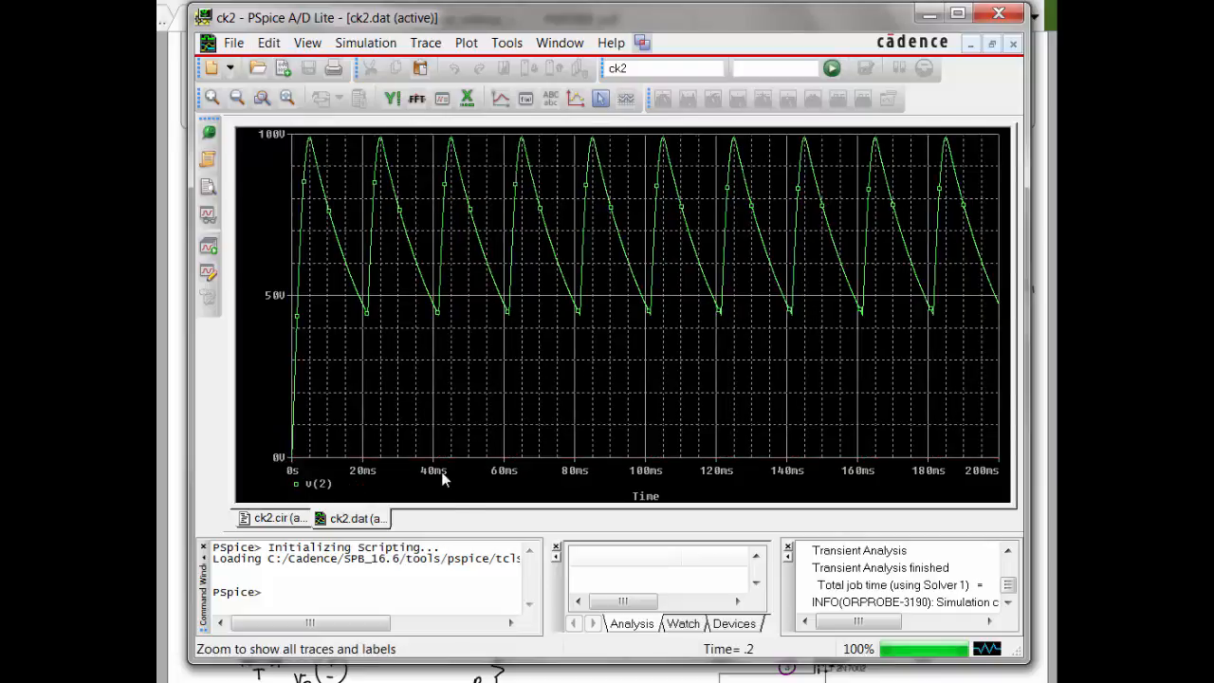
# Add a second Y axis to the plot and paste the i(d1) trace onto it.
pyautogui.click(463, 45)
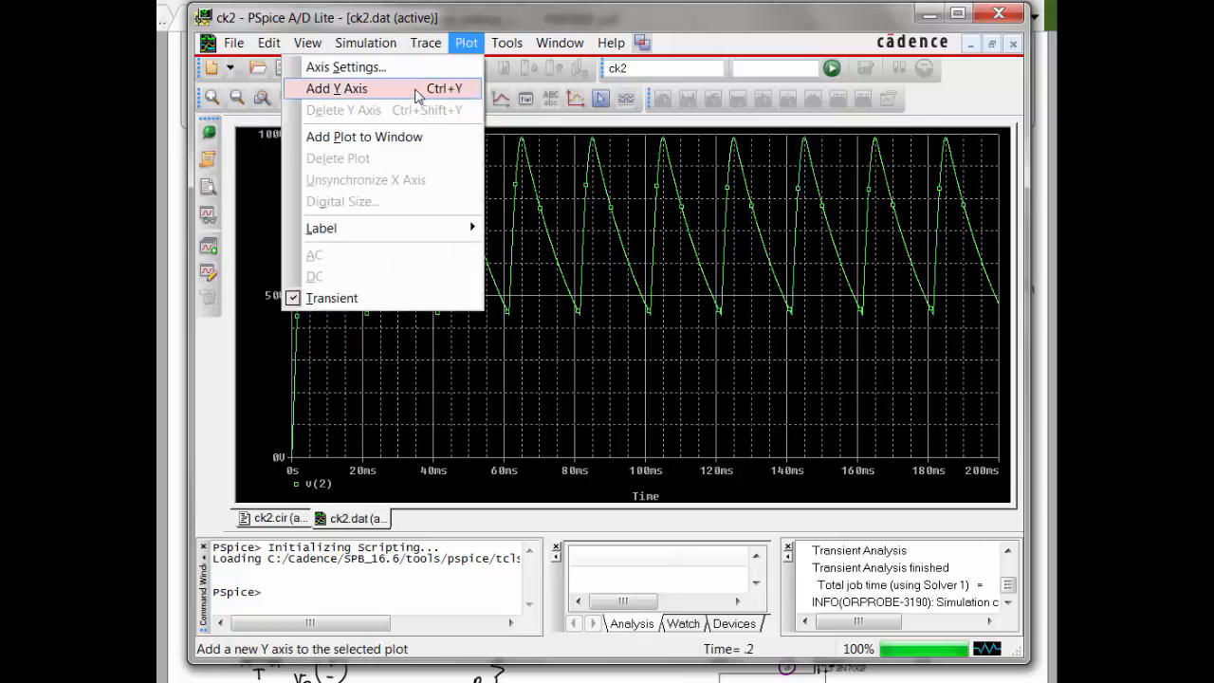
pyautogui.click(415, 90)
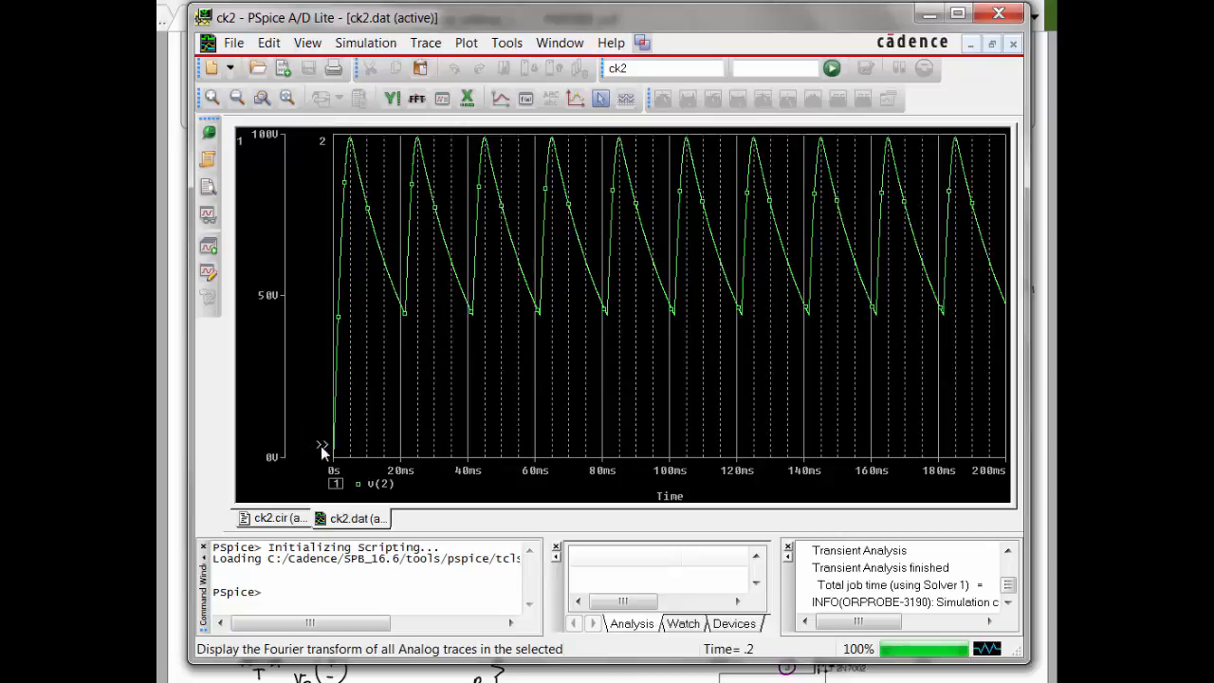
pyautogui.click(262, 441)
pyautogui.click(311, 444)
pyautogui.click(278, 441)
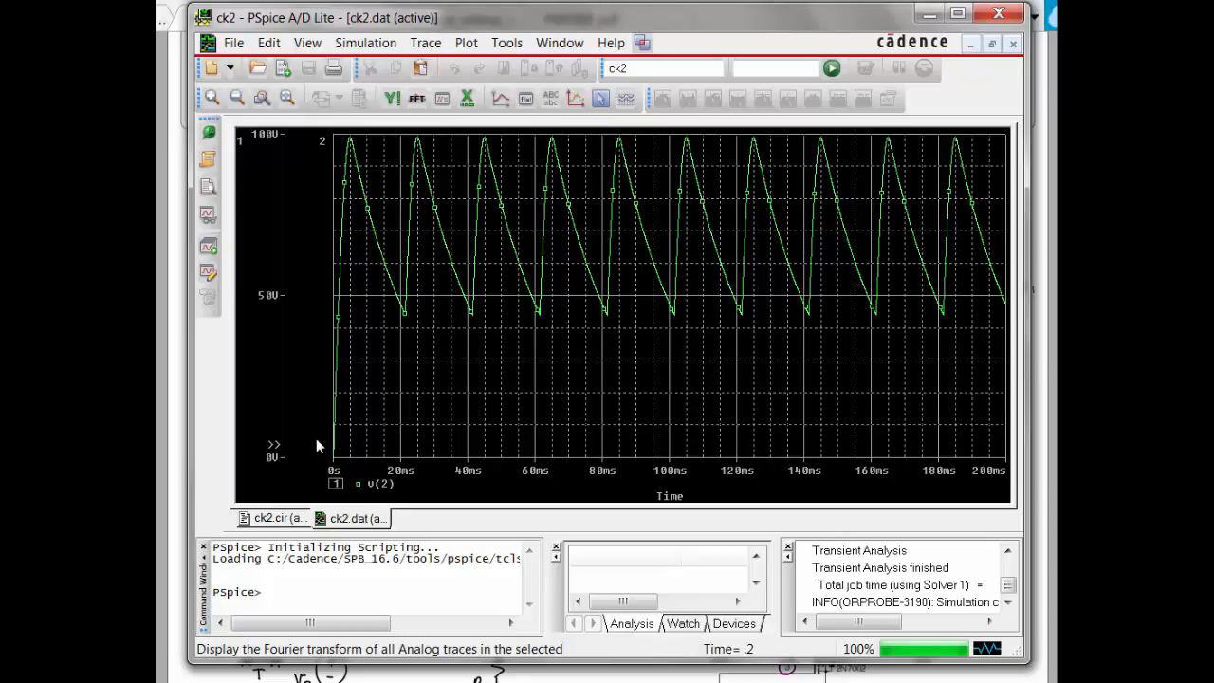
pyautogui.click(324, 438)
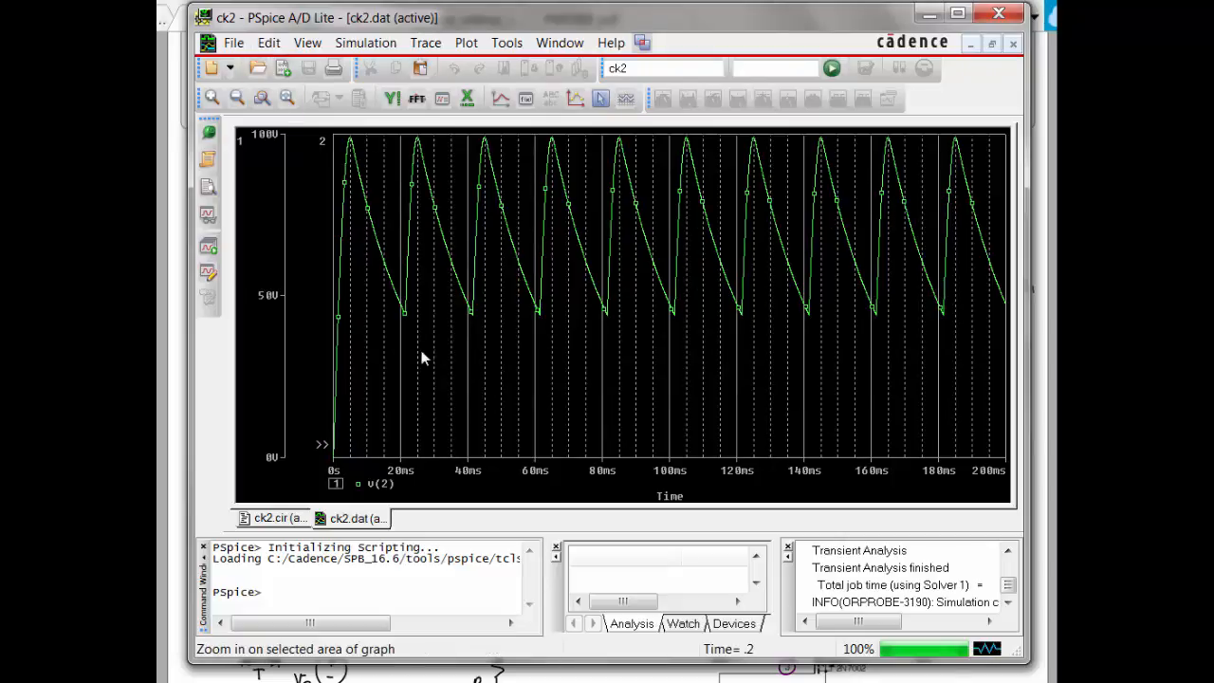
pyautogui.hotkey('ctrl', 'v')
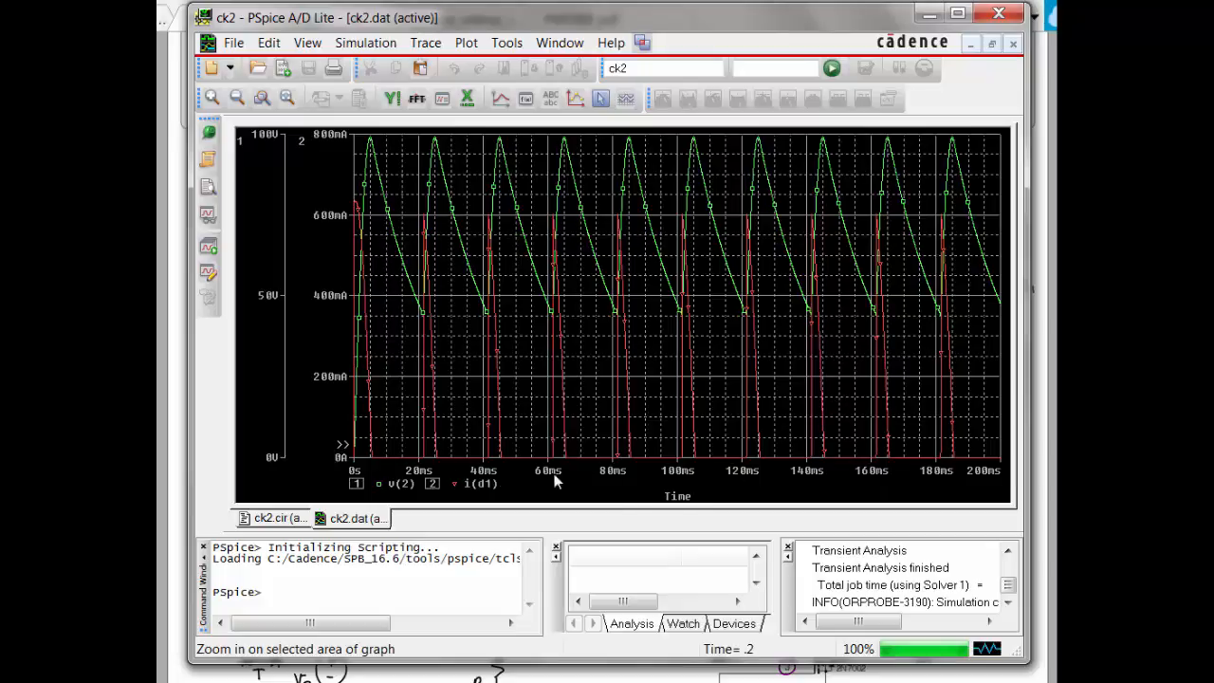
# Set a user-defined X axis range from 0s to 50ms.
pyautogui.click(261, 99)
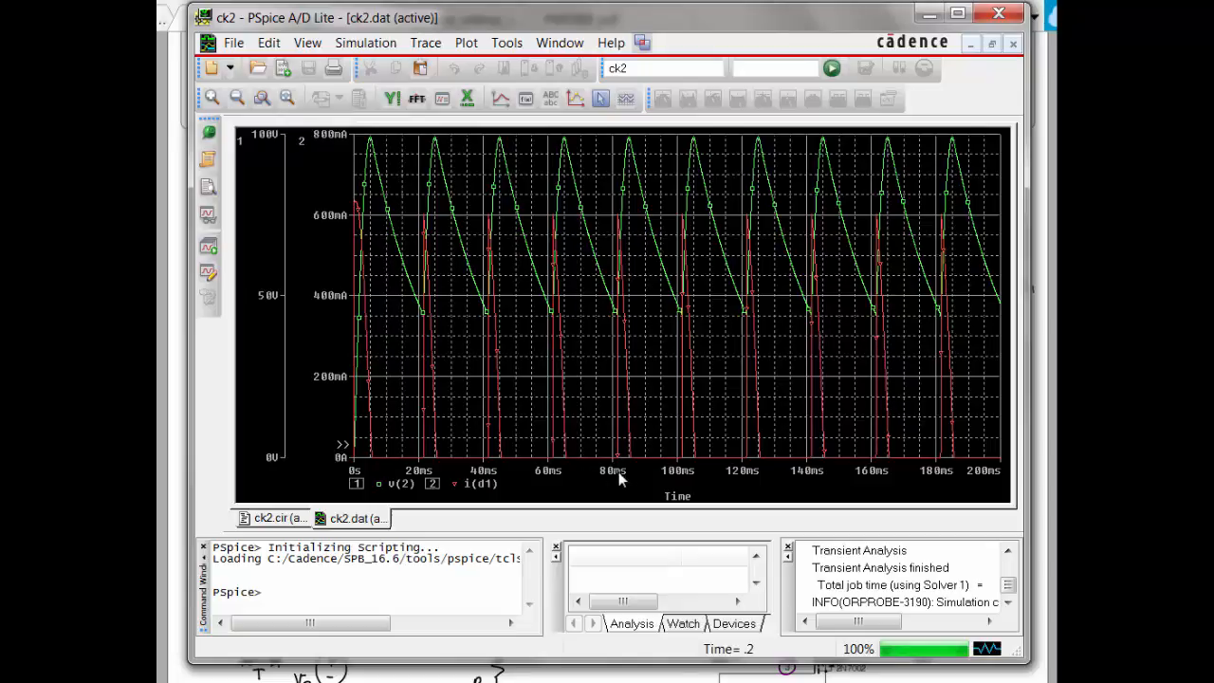
pyautogui.doubleClick(688, 471)
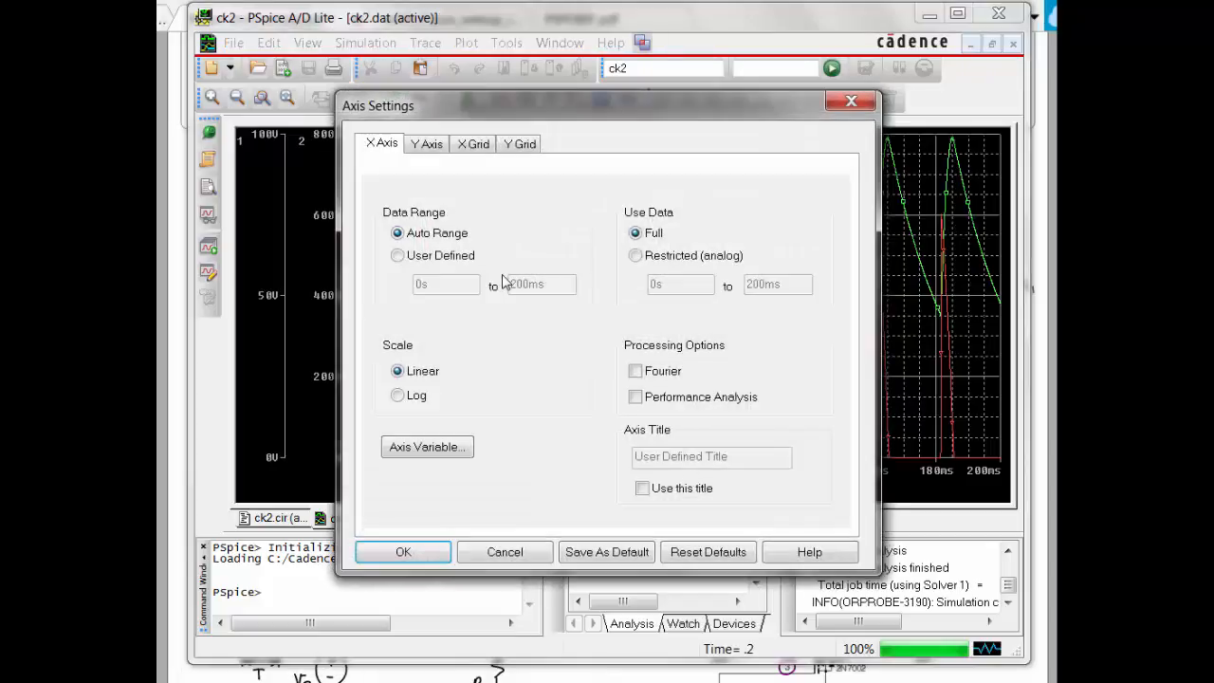
pyautogui.click(417, 258)
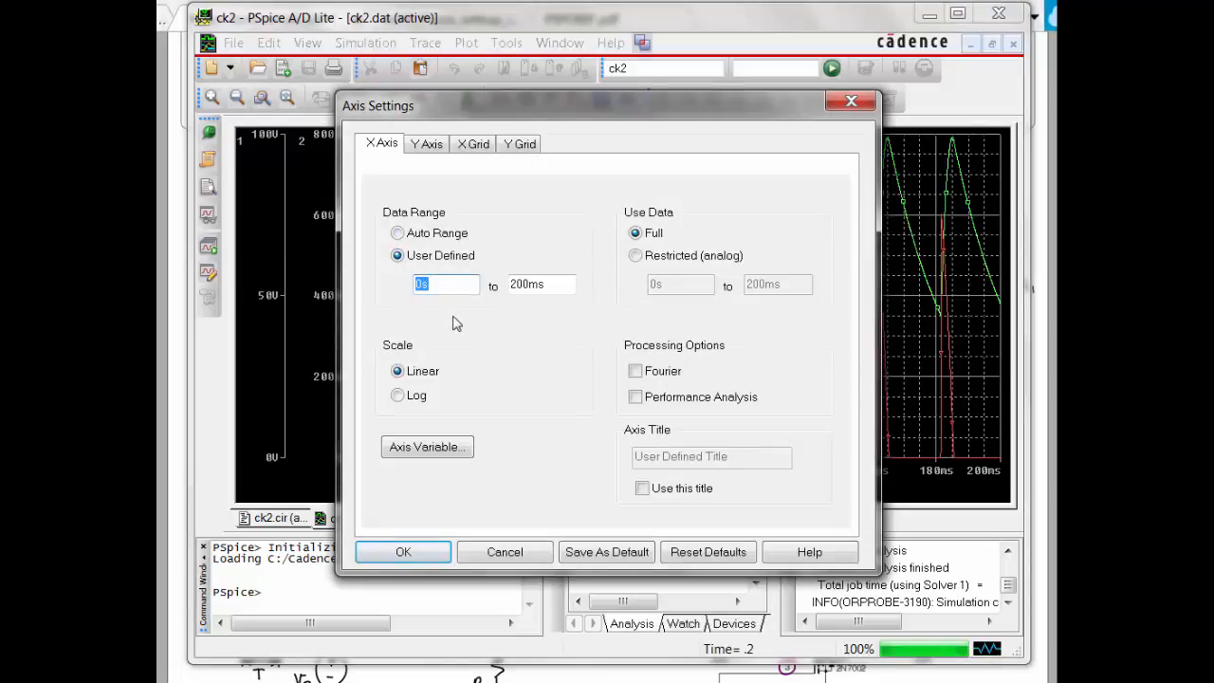
pyautogui.press('Tab')
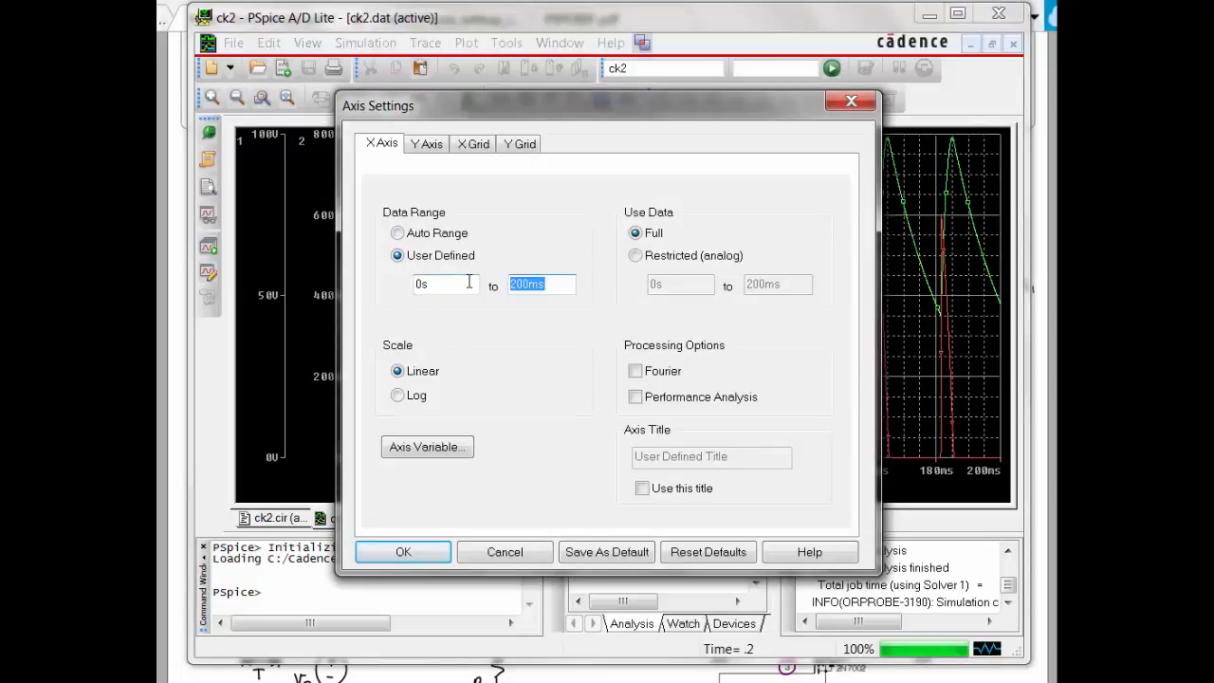
pyautogui.write('50ms')
pyautogui.press('Return')
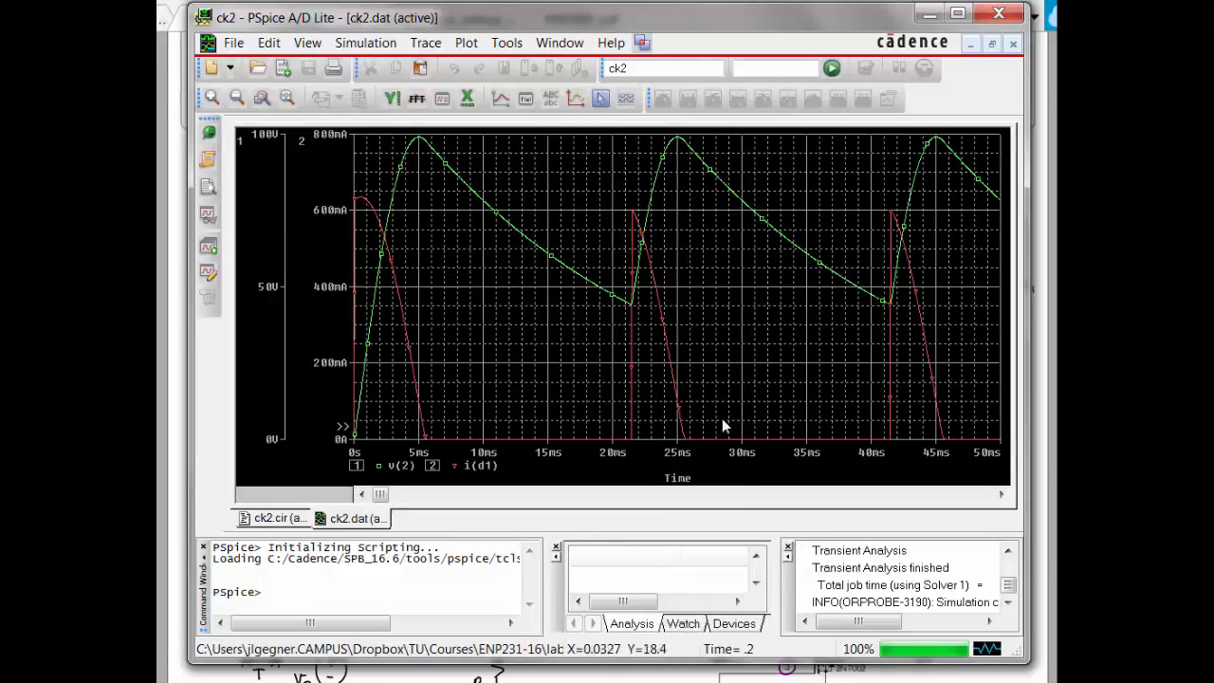
# Extend the upper limit of the X axis range to 70ms.
pyautogui.doubleClick(678, 458)
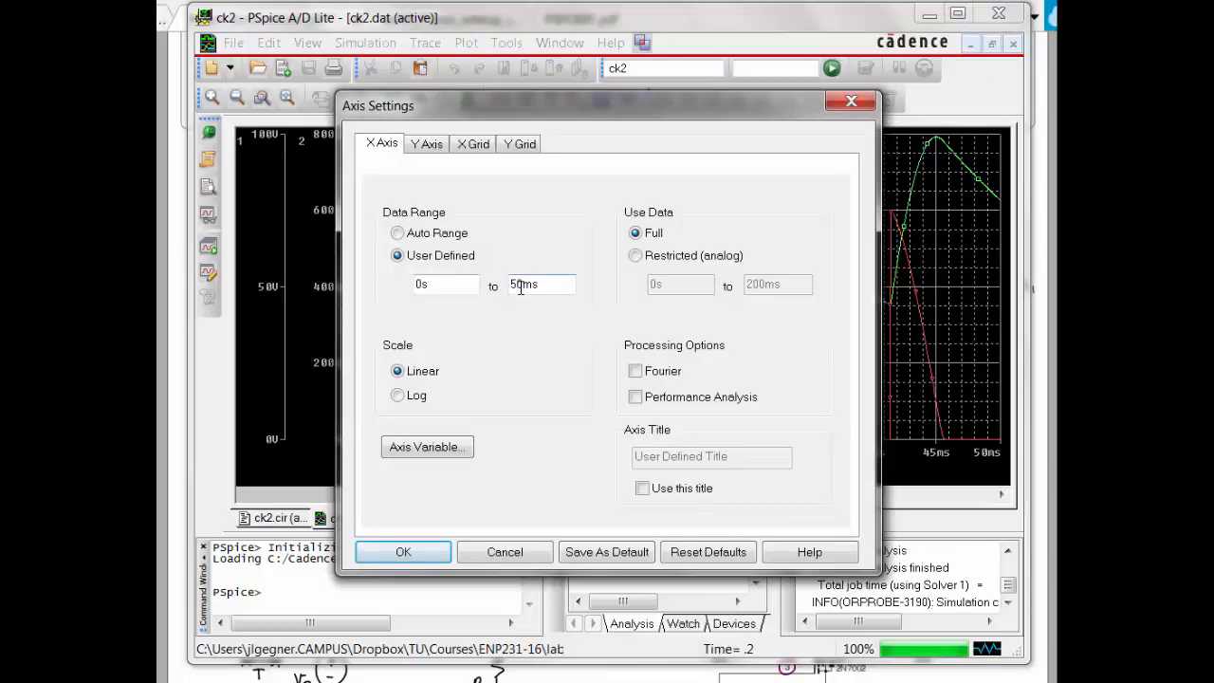
pyautogui.moveTo(517, 285); pyautogui.dragTo(482, 282)
pyautogui.write('7')
pyautogui.click(429, 549)
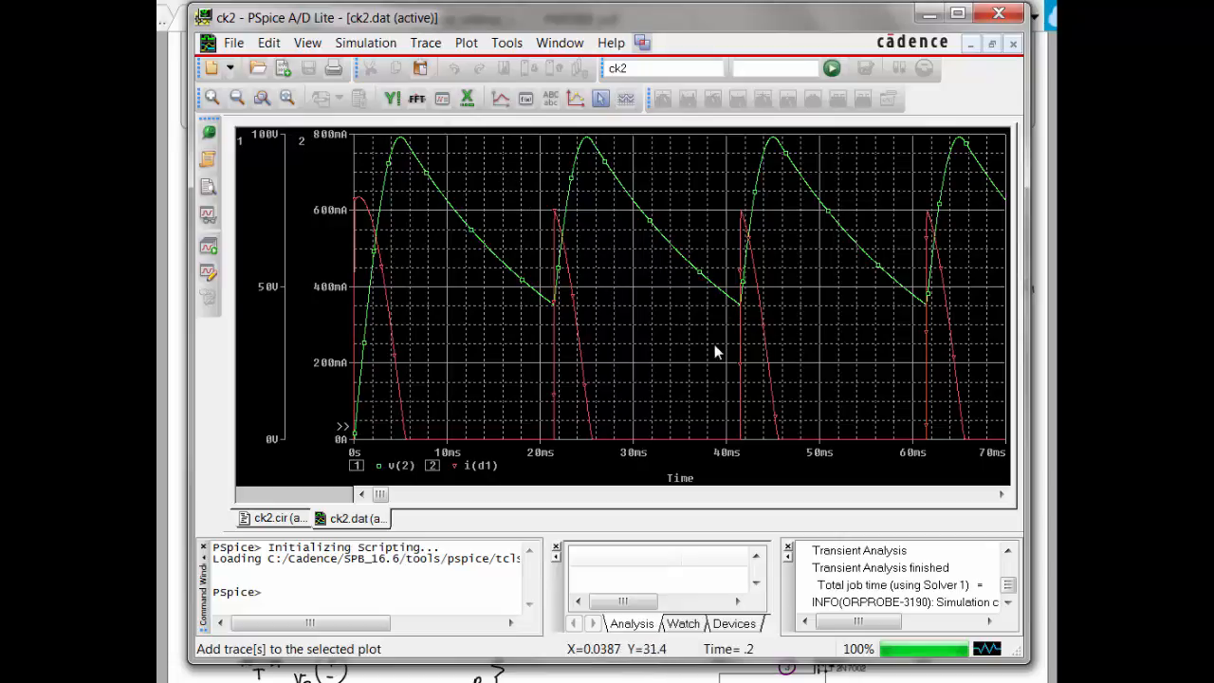
# Open the Add Traces dialog and look through its analog operators and functions.
pyautogui.press('Insert')
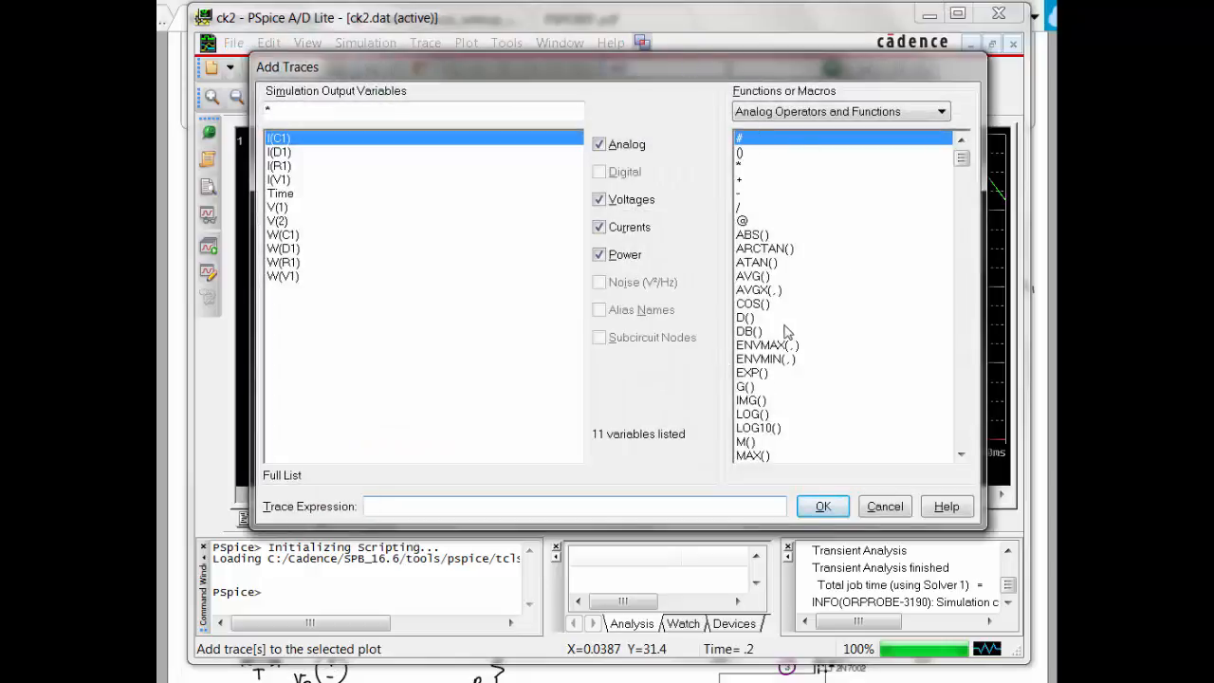
pyautogui.click(961, 455)
pyautogui.click(961, 454)
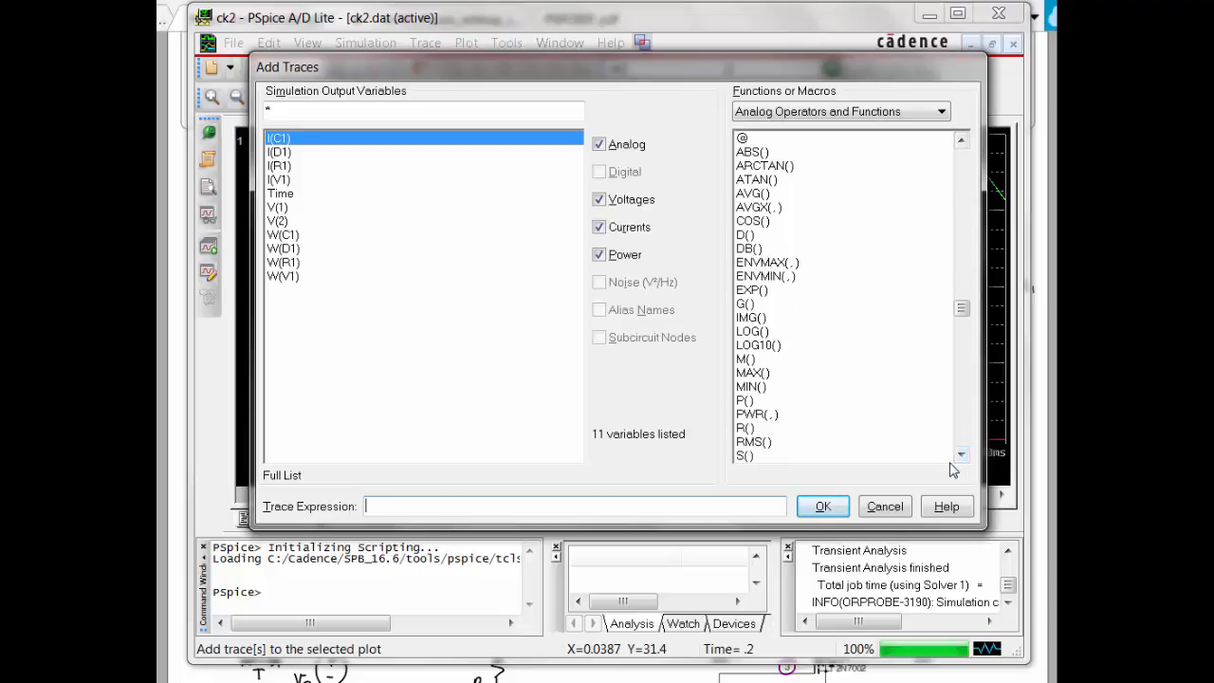
pyautogui.click(961, 456)
pyautogui.click(962, 457)
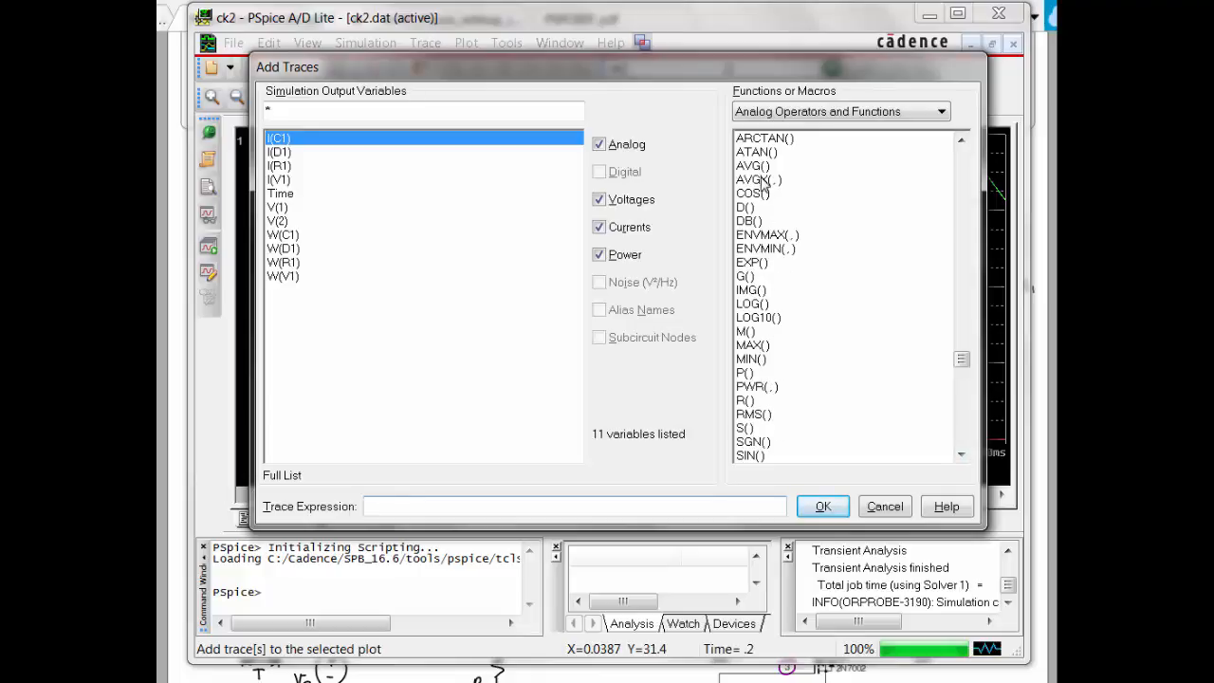
pyautogui.click(776, 358)
pyautogui.click(774, 276)
pyautogui.click(773, 221)
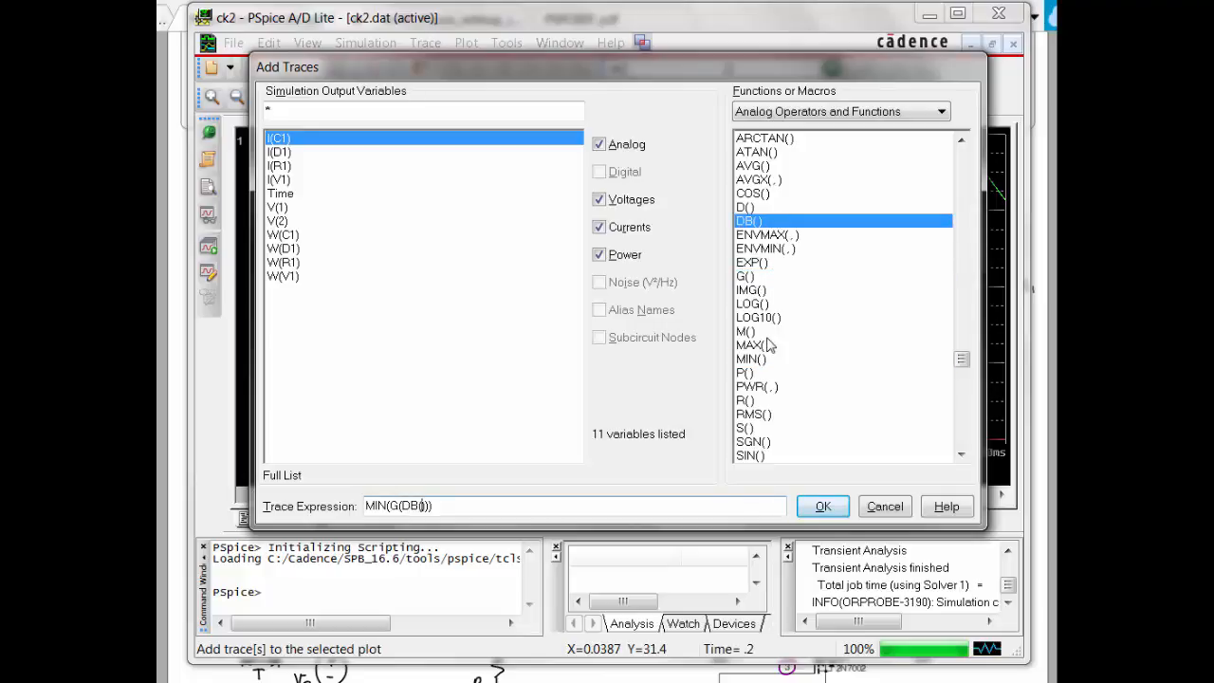
pyautogui.click(773, 331)
pyautogui.moveTo(476, 506); pyautogui.dragTo(370, 493)
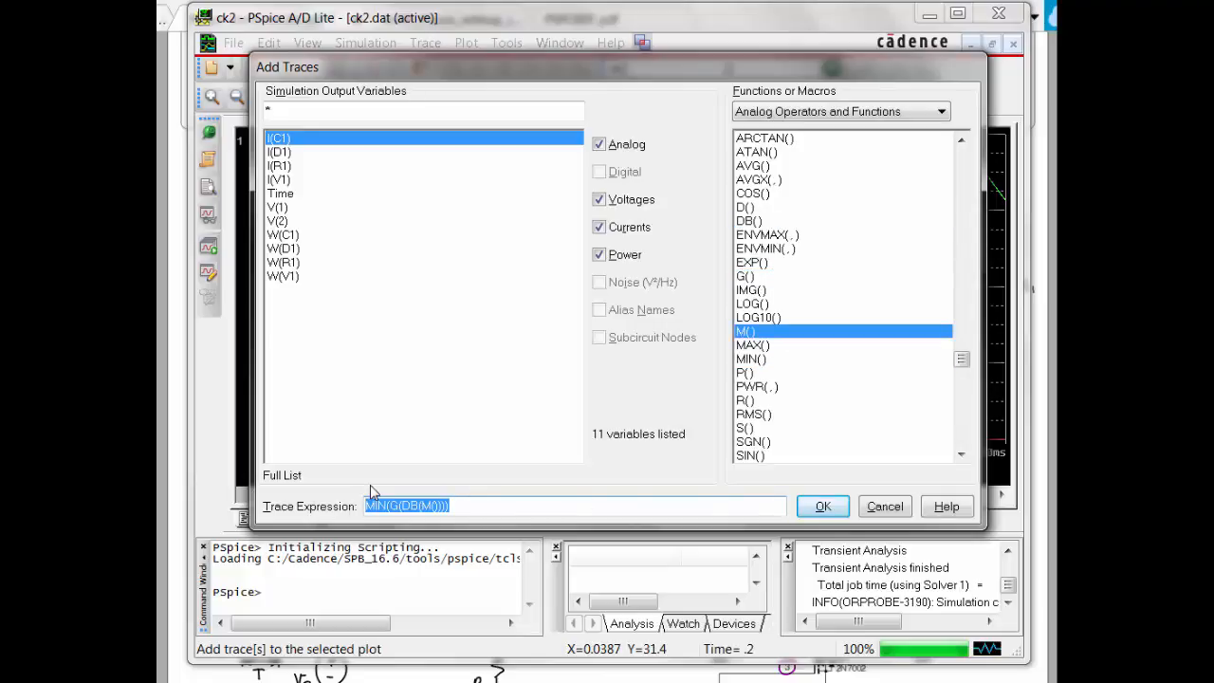
pyautogui.press('BackSpace')
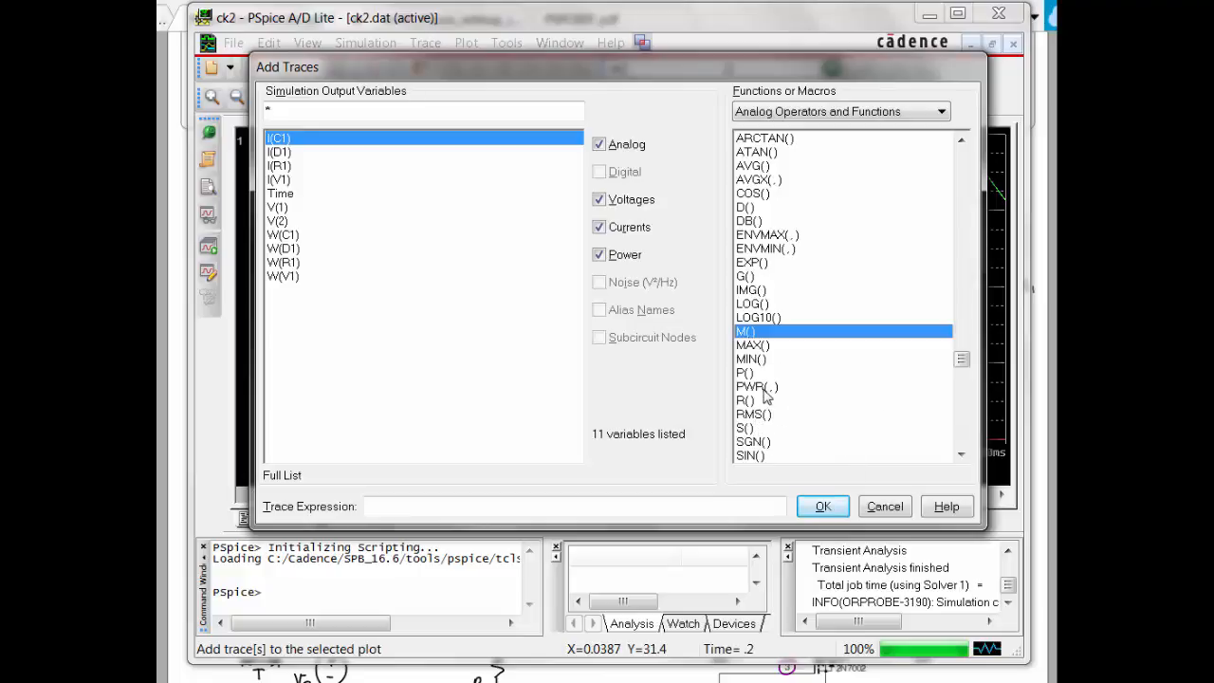
# Add a trace of the average diode current, AVG(i(d1)), on the second Y axis.
pyautogui.moveTo(956, 368); pyautogui.dragTo(946, 309)
pyautogui.click(755, 195)
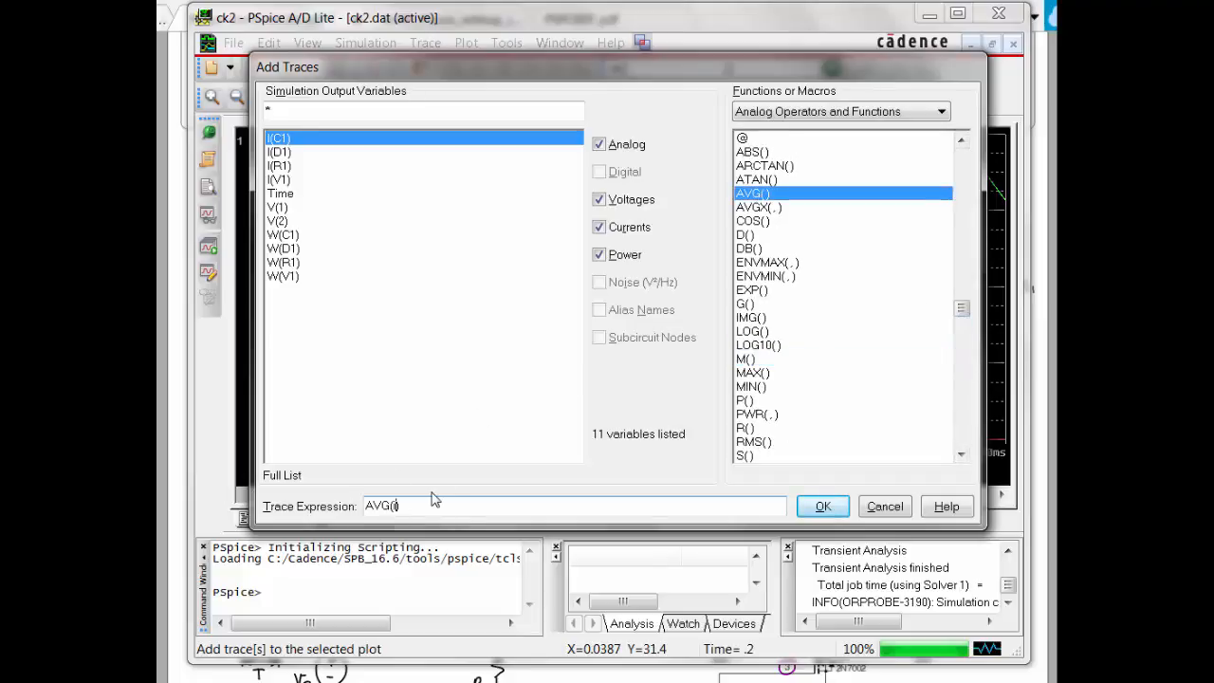
pyautogui.press('Return')
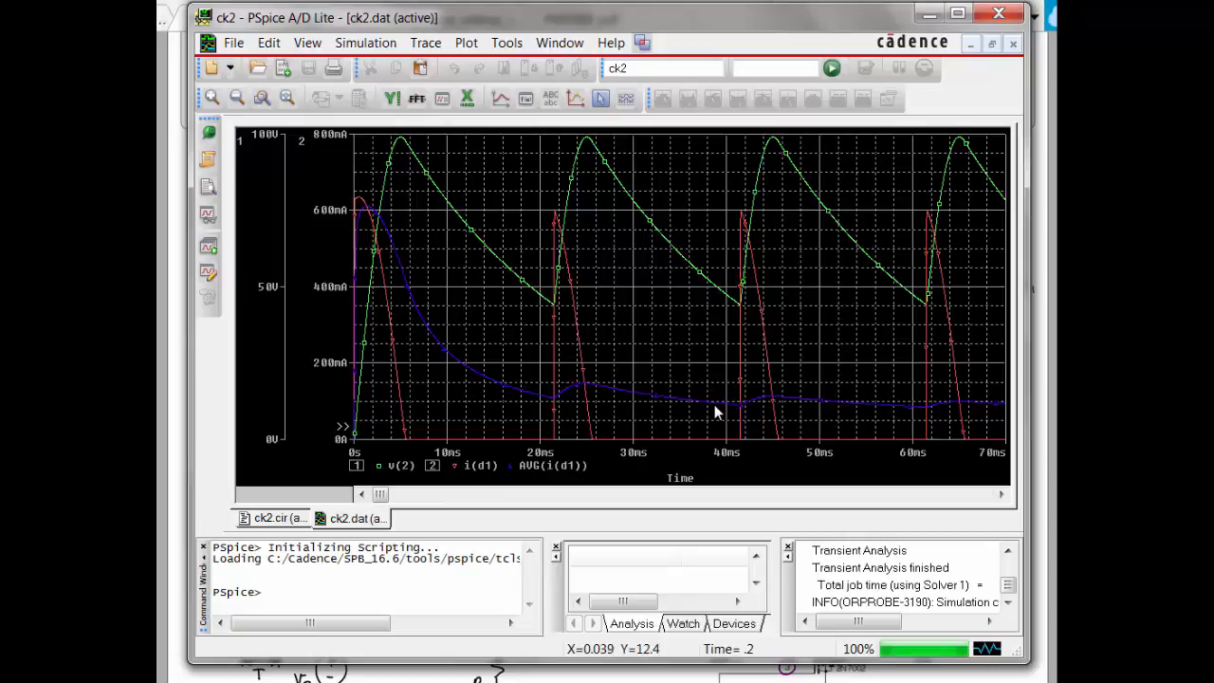
# Set the X axis data range back to Auto Range.
pyautogui.doubleClick(645, 451)
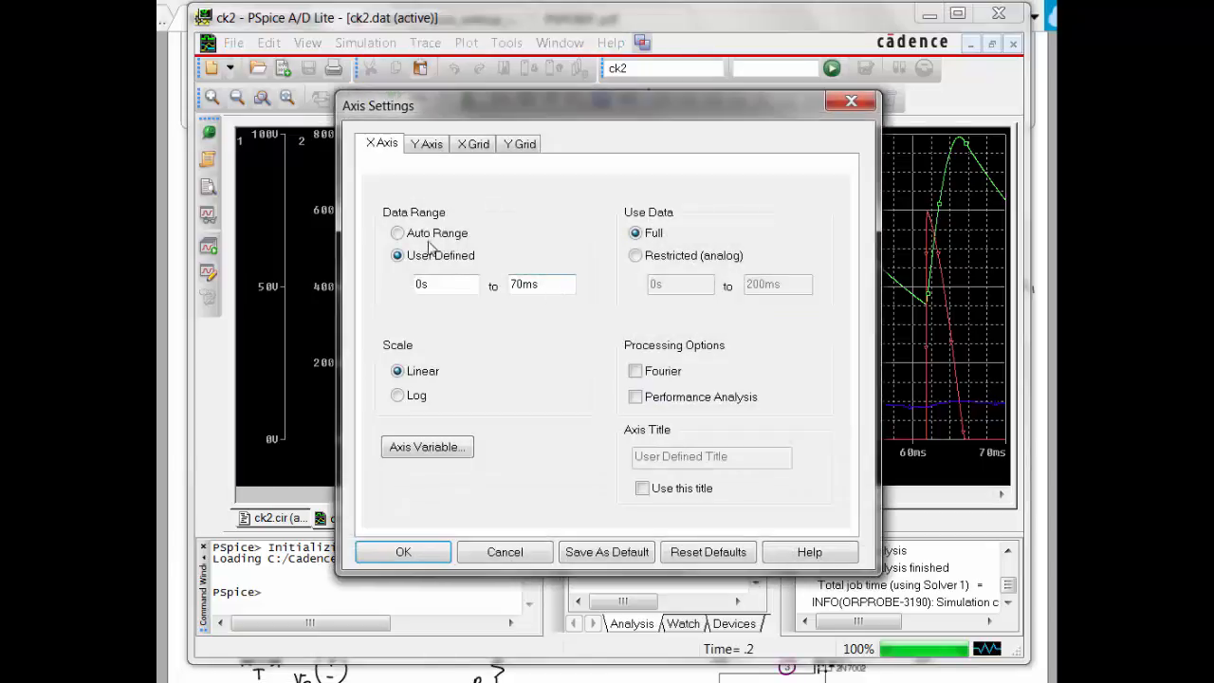
pyautogui.click(429, 235)
pyautogui.click(403, 552)
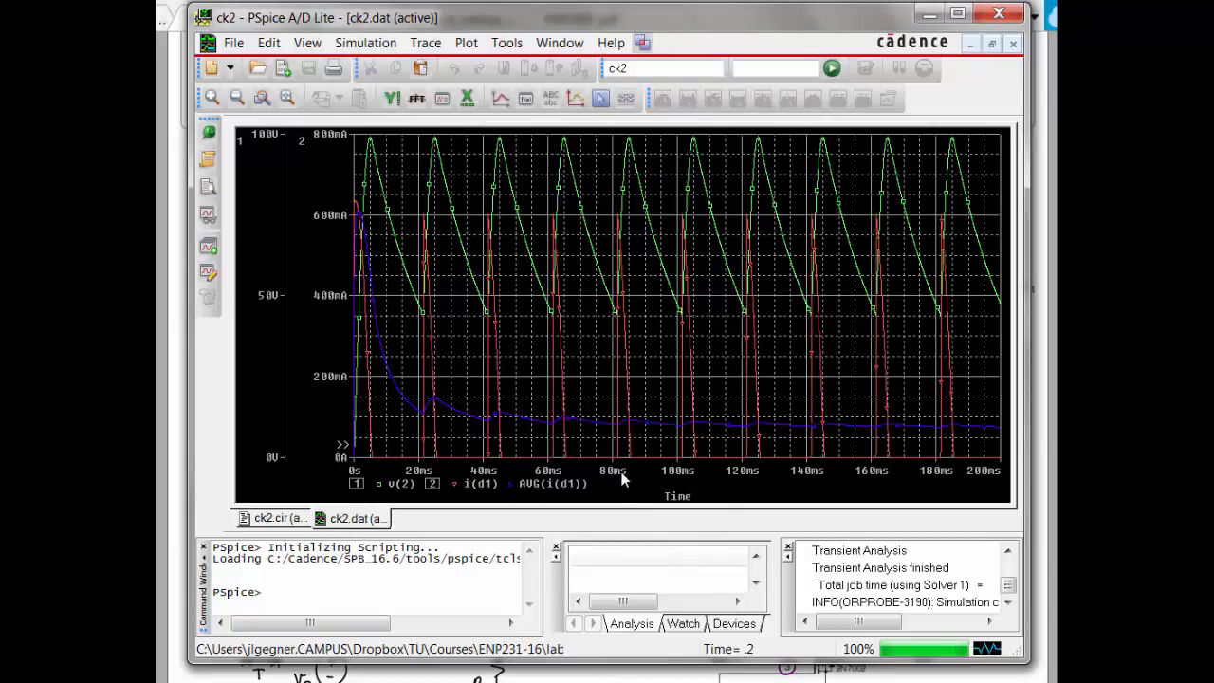
# Set a user-defined X axis data range from 140ms to 200ms.
pyautogui.doubleClick(806, 472)
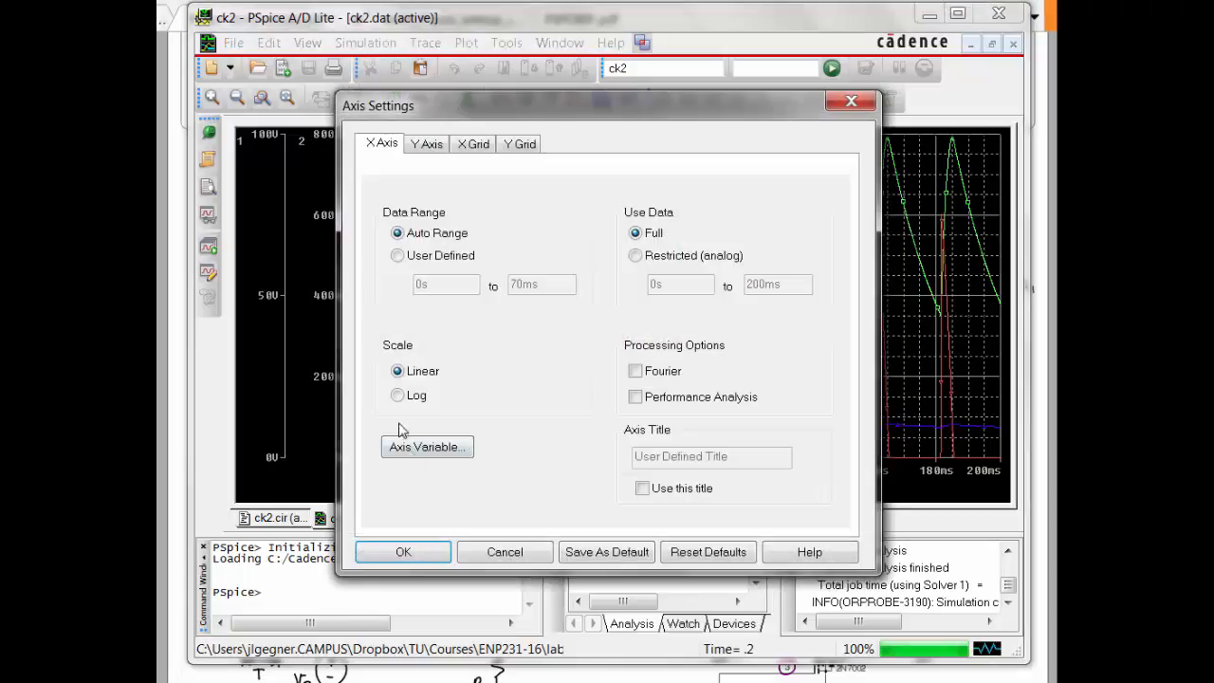
pyautogui.click(417, 256)
pyautogui.write('140m')
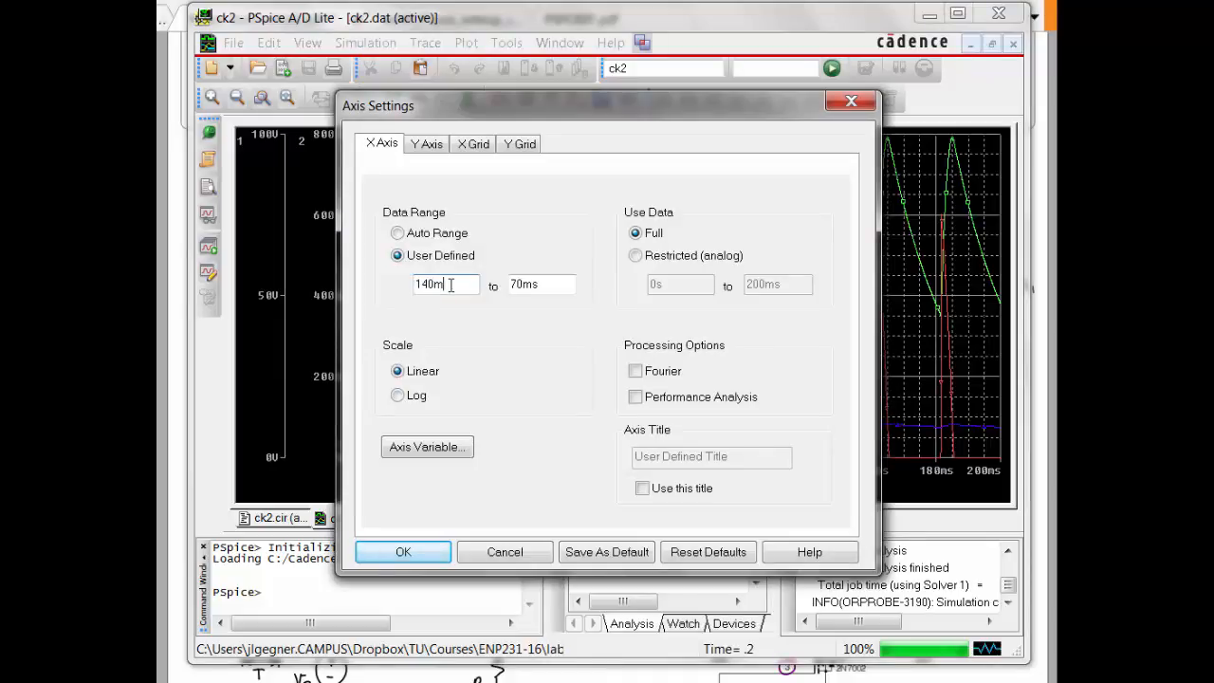
pyautogui.press('Tab')
pyautogui.write('20')
pyautogui.press('Return')
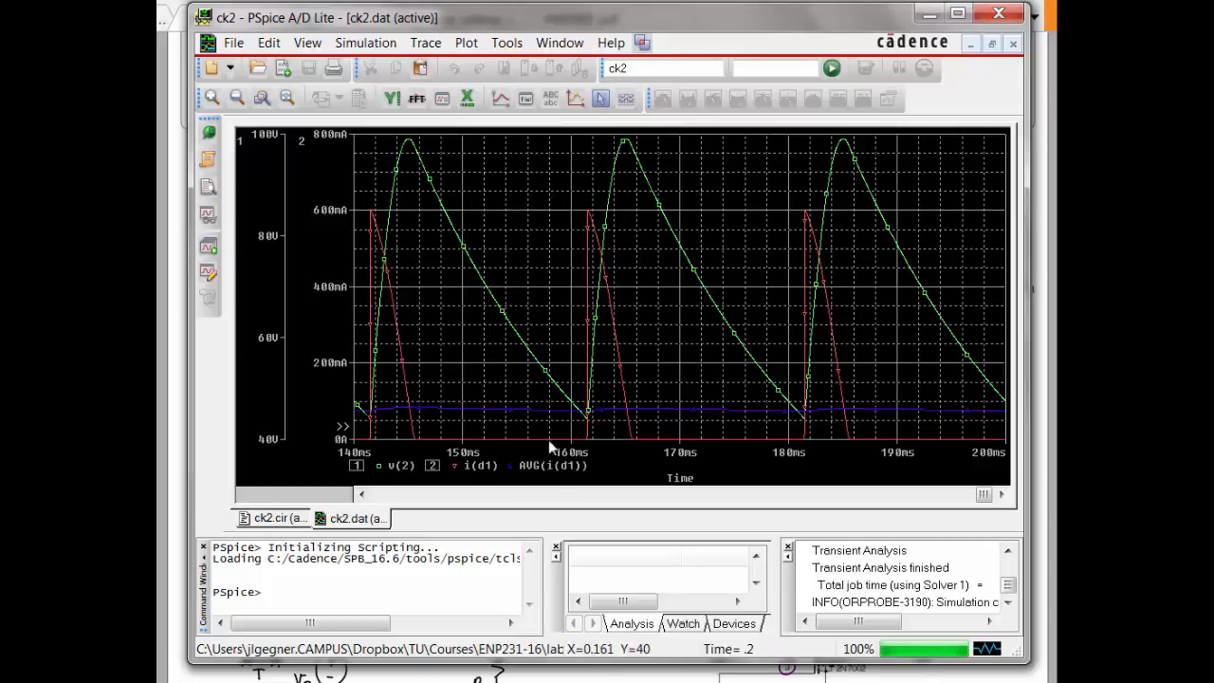
# Set the lower limit of the X axis data range back to 0.
pyautogui.doubleClick(465, 464)
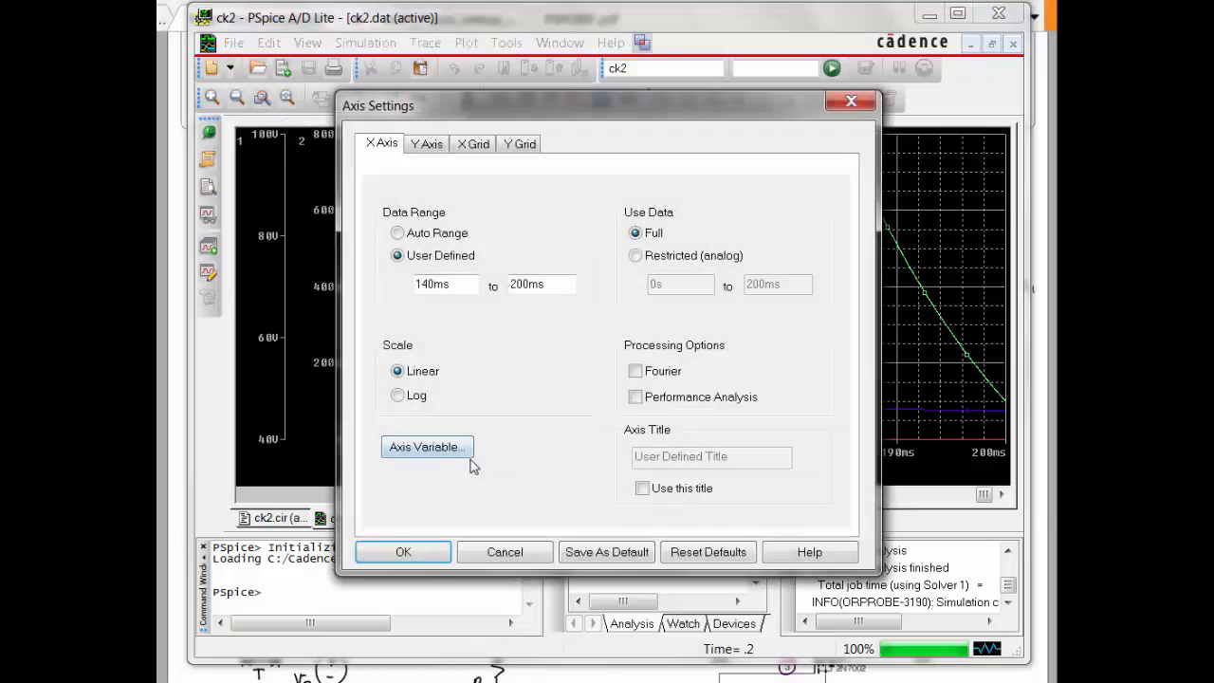
pyautogui.moveTo(458, 284); pyautogui.dragTo(377, 285)
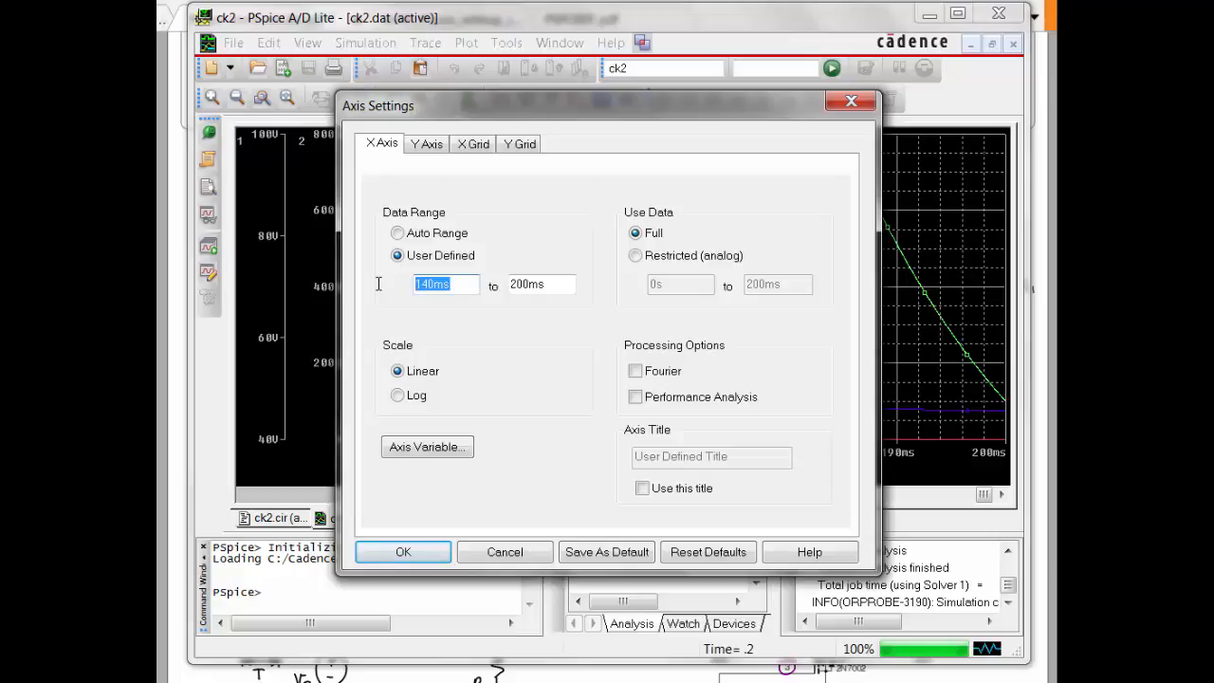
pyautogui.write('0')
pyautogui.press('Return')
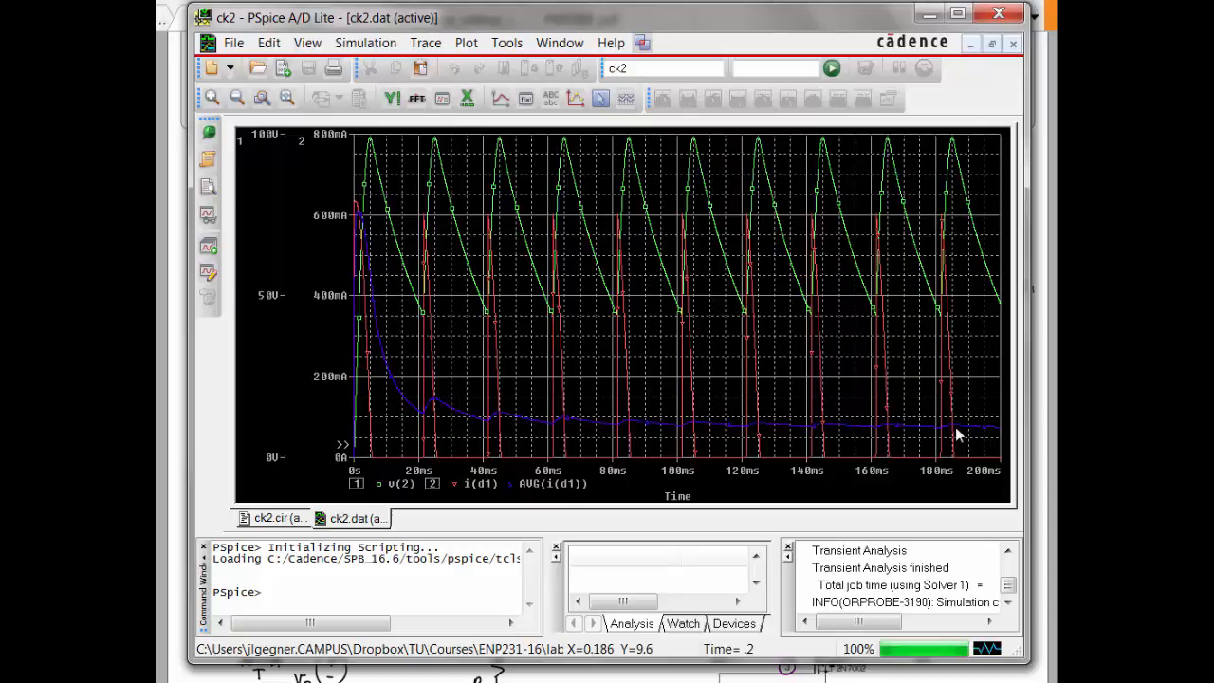
# Modify the average diode current trace to use the running average expression AVGX(i(d1),20m).
pyautogui.doubleClick(551, 484)
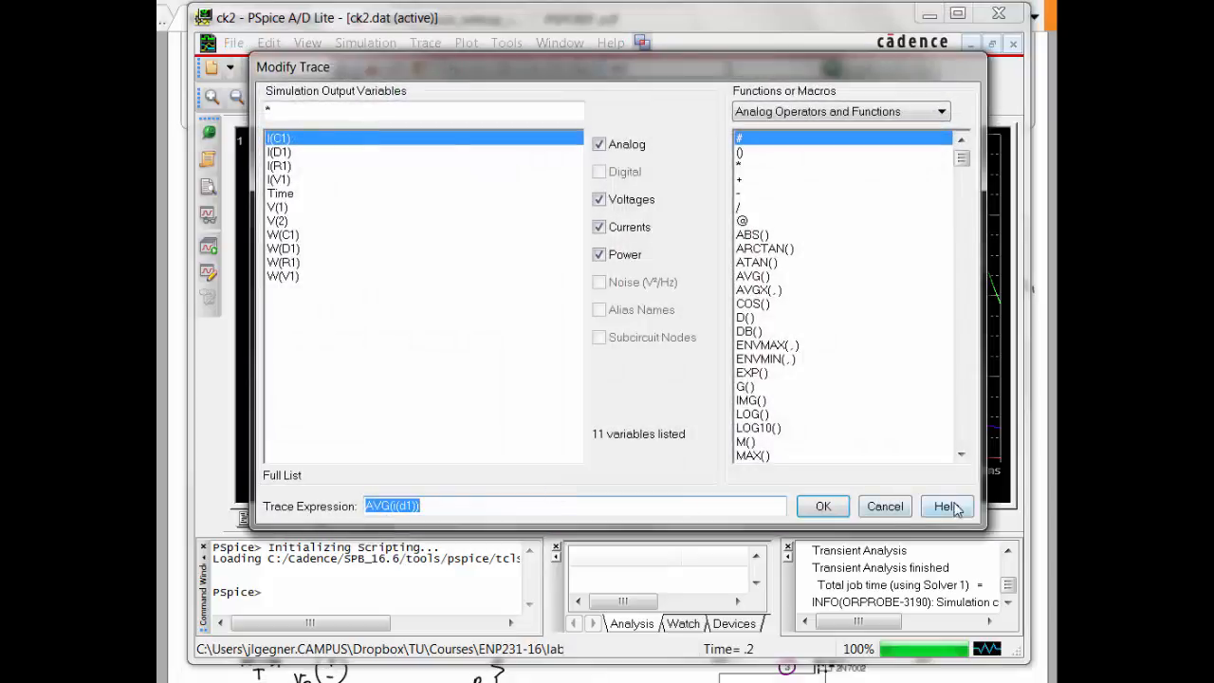
pyautogui.click(896, 512)
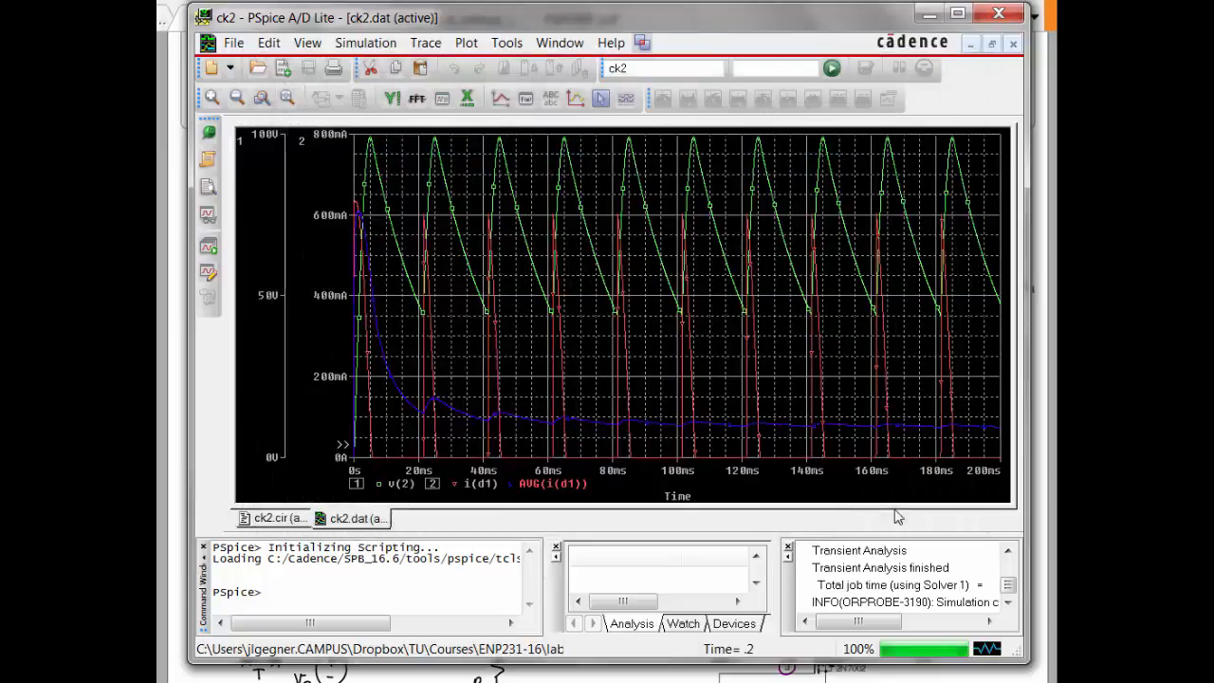
pyautogui.doubleClick(551, 482)
pyautogui.click(436, 504)
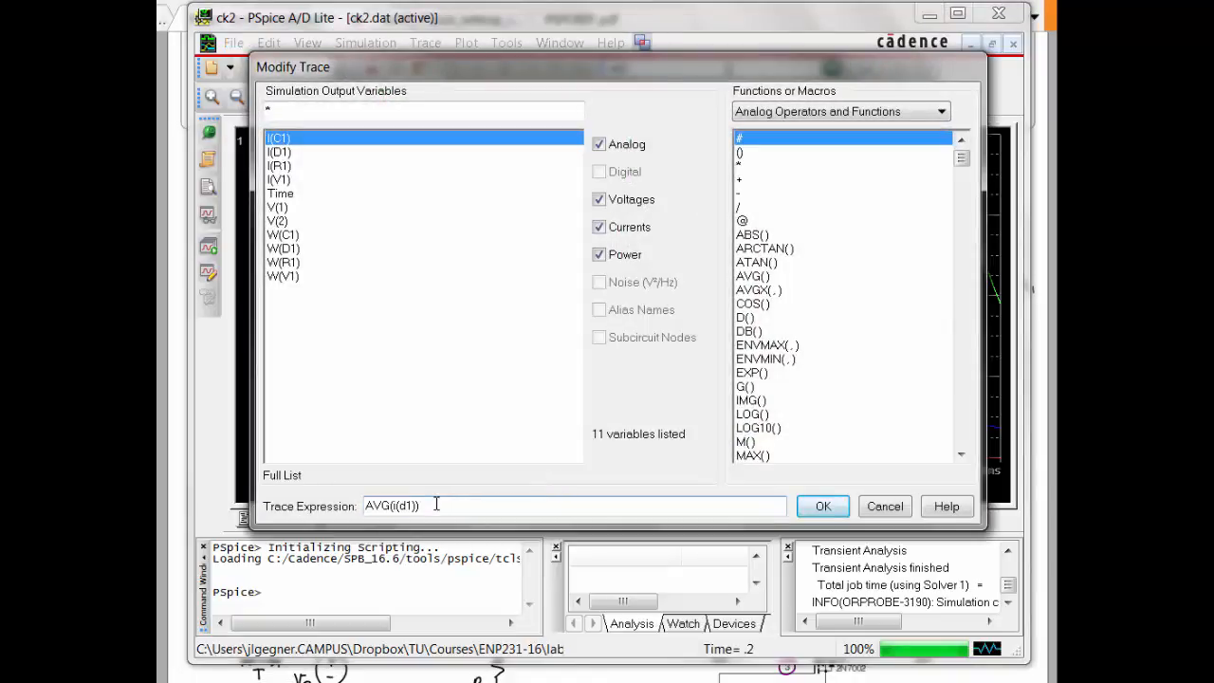
pyautogui.click(770, 291)
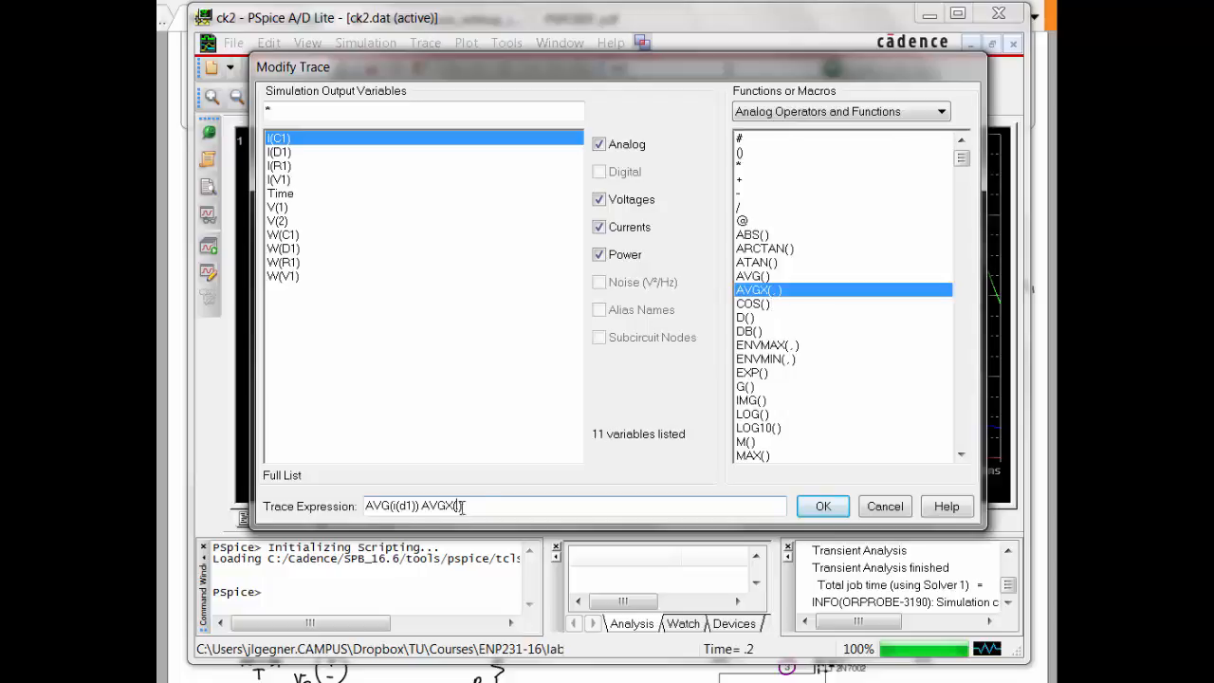
pyautogui.moveTo(479, 507); pyautogui.dragTo(413, 507)
pyautogui.press('BackSpace')
pyautogui.write('X')
pyautogui.click(431, 506)
pyautogui.click(821, 506)
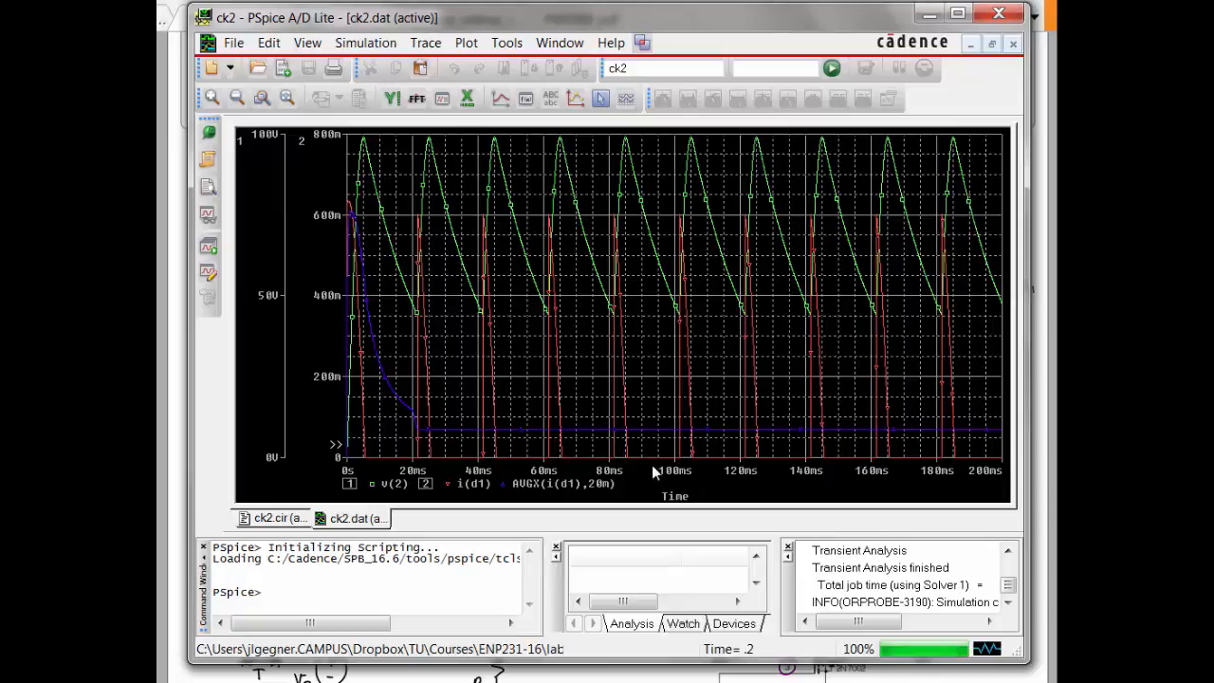
# Add a trace of avg(i(d1)) to the plot.
pyautogui.press('Insert')
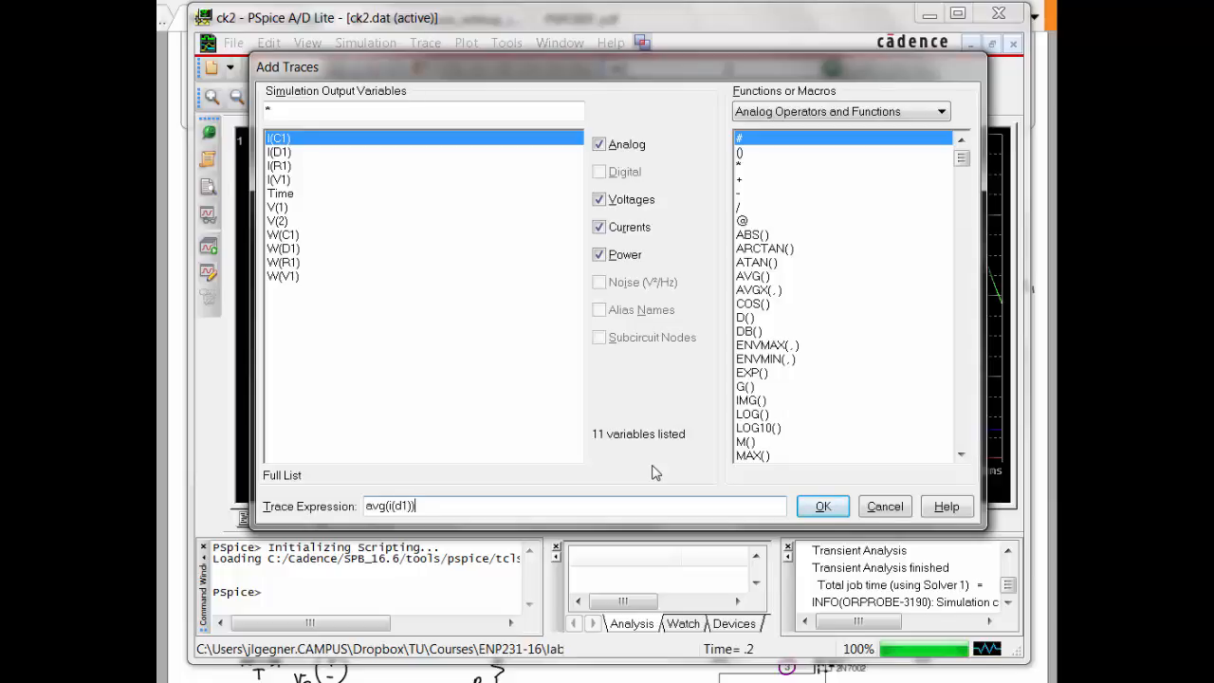
pyautogui.press('Return')
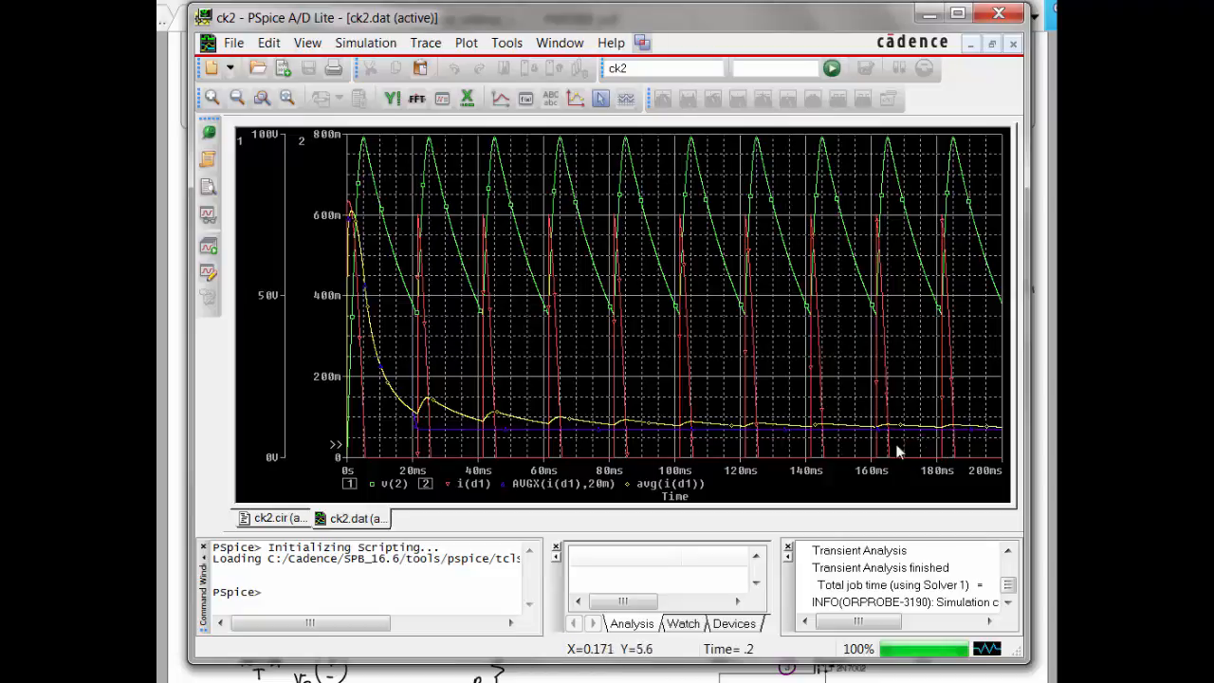
# Restrict the analog data used for the X axis to 100ms to 200ms and fit the plot to all traces.
pyautogui.doubleClick(817, 467)
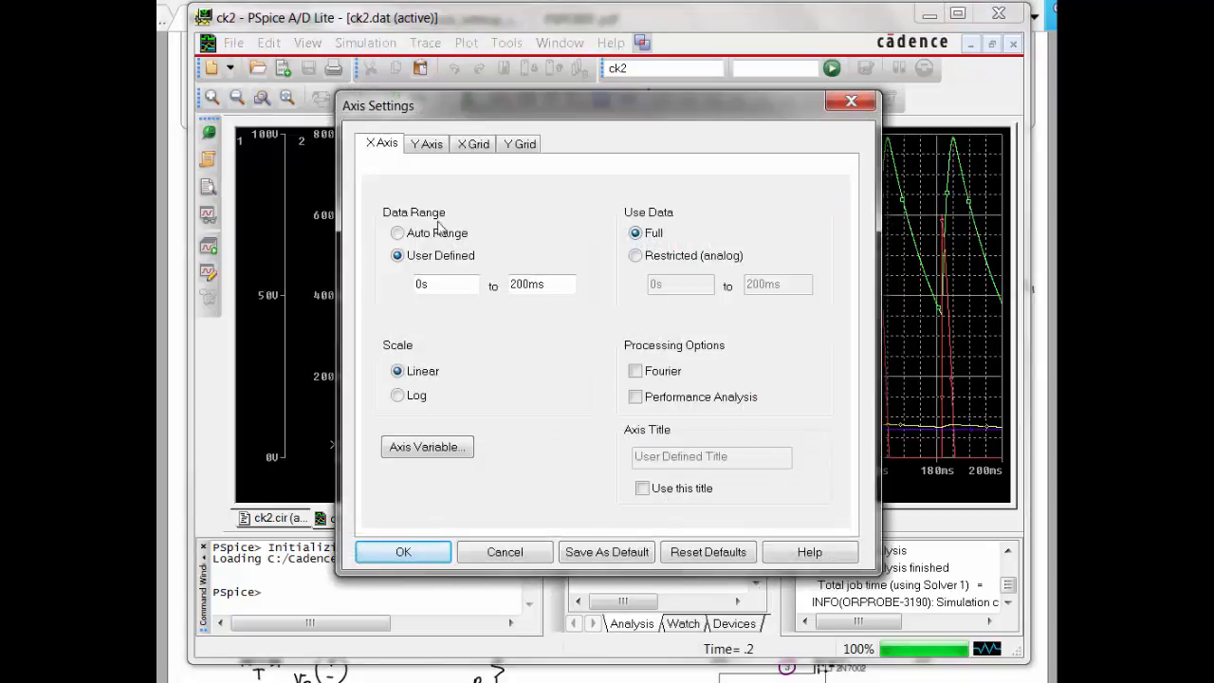
pyautogui.click(637, 258)
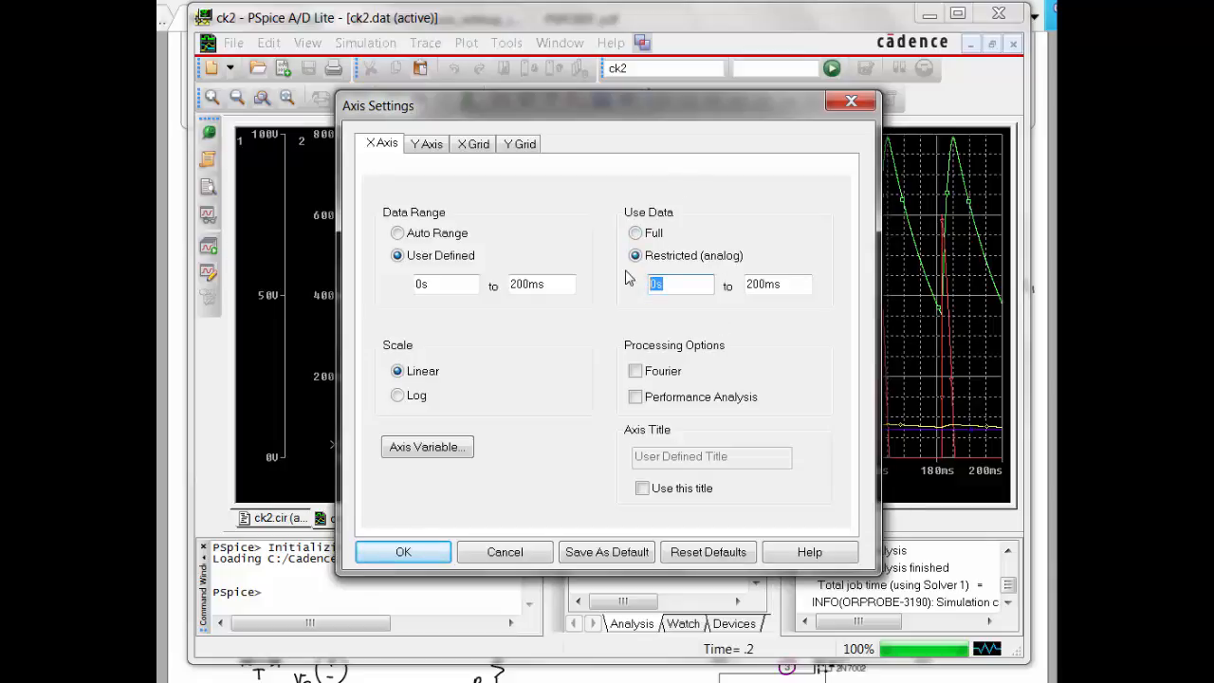
pyautogui.write('100m')
pyautogui.click(403, 553)
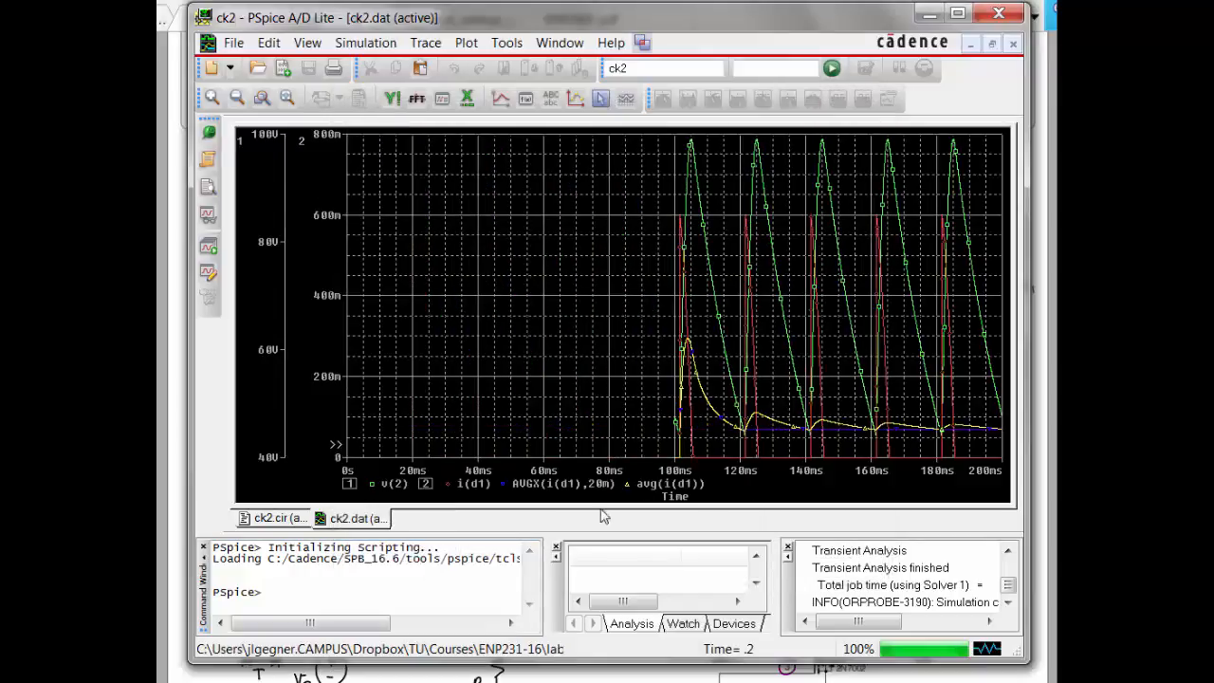
pyautogui.click(286, 98)
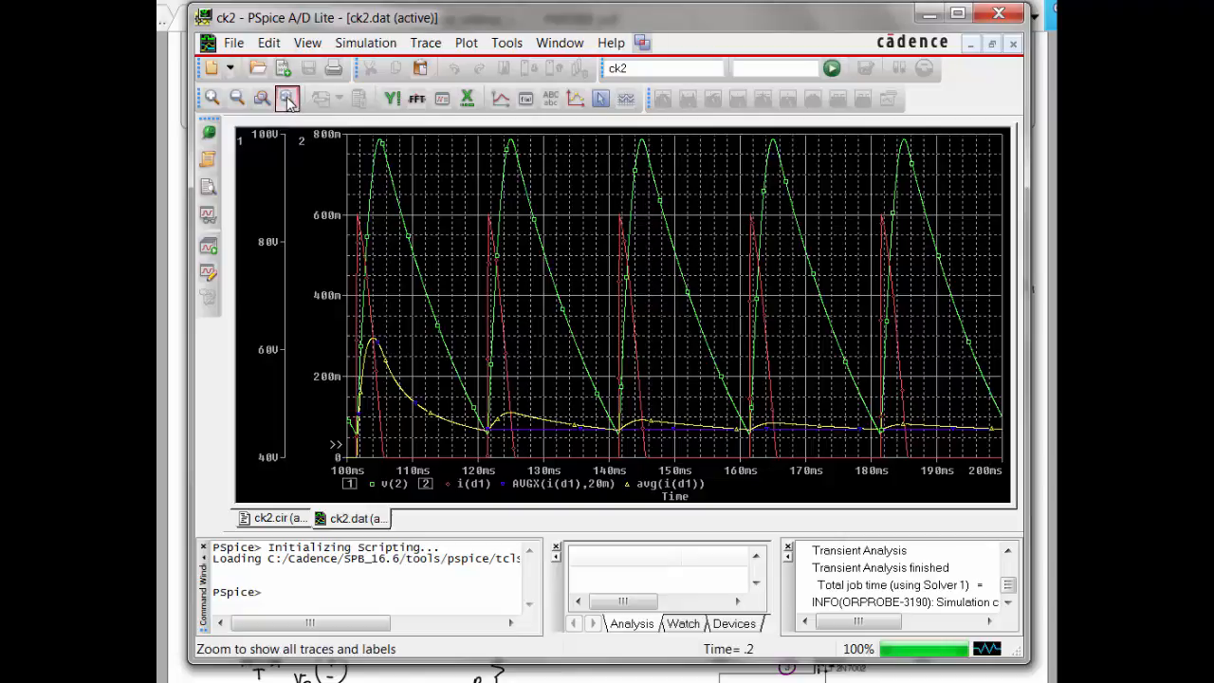
# Zoom in on the two average current traces between about 178ms and 200ms to compare them, and return to the full view.
pyautogui.click(255, 103)
pyautogui.moveTo(859, 391); pyautogui.dragTo(1003, 448)
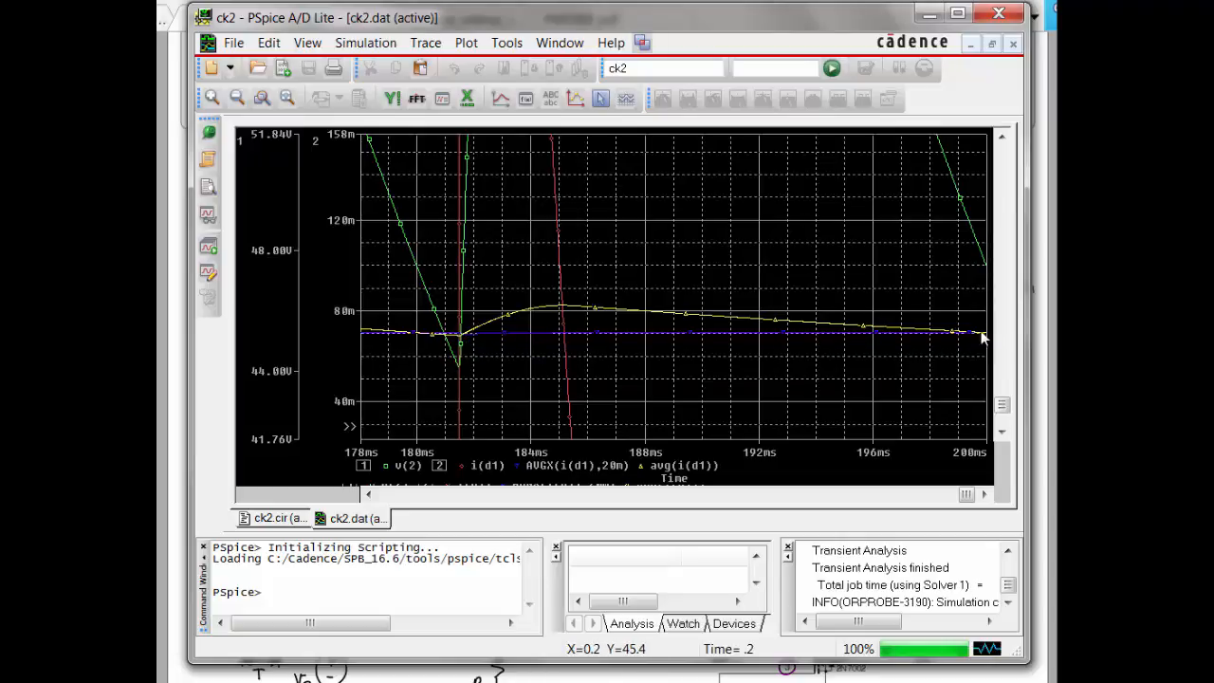
pyautogui.click(287, 98)
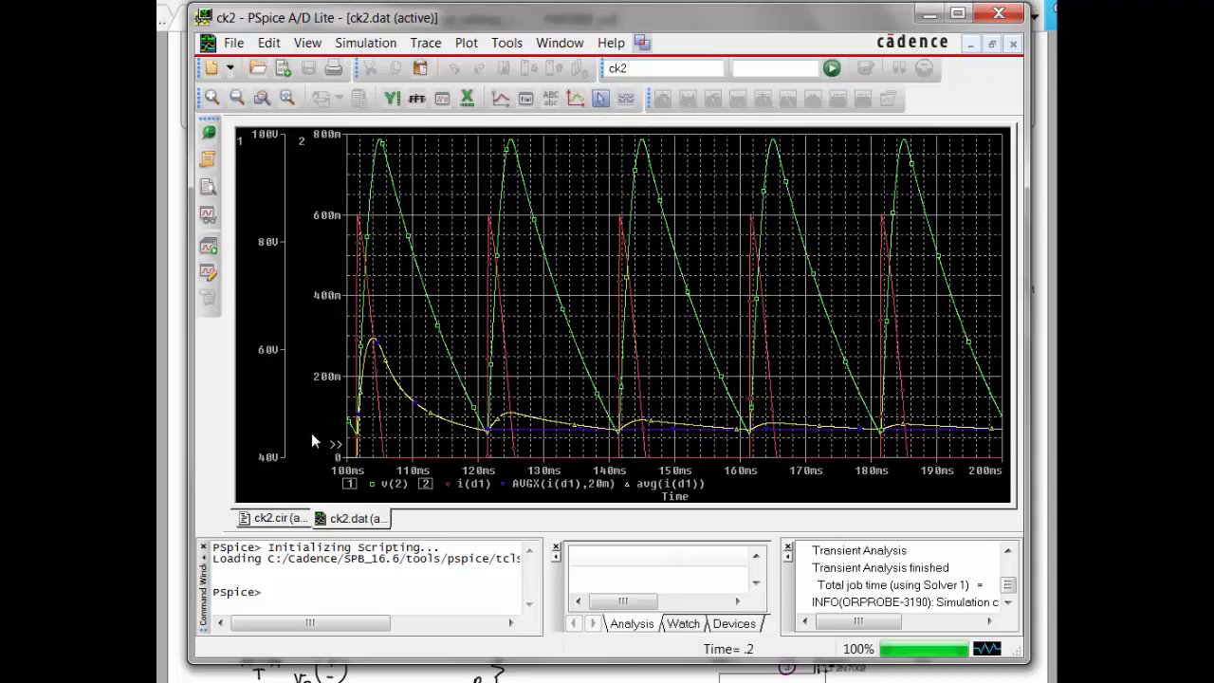
# Turn off the non-dockable (old) cursor window in the Probe cursor settings.
pyautogui.click(603, 102)
pyautogui.click(604, 102)
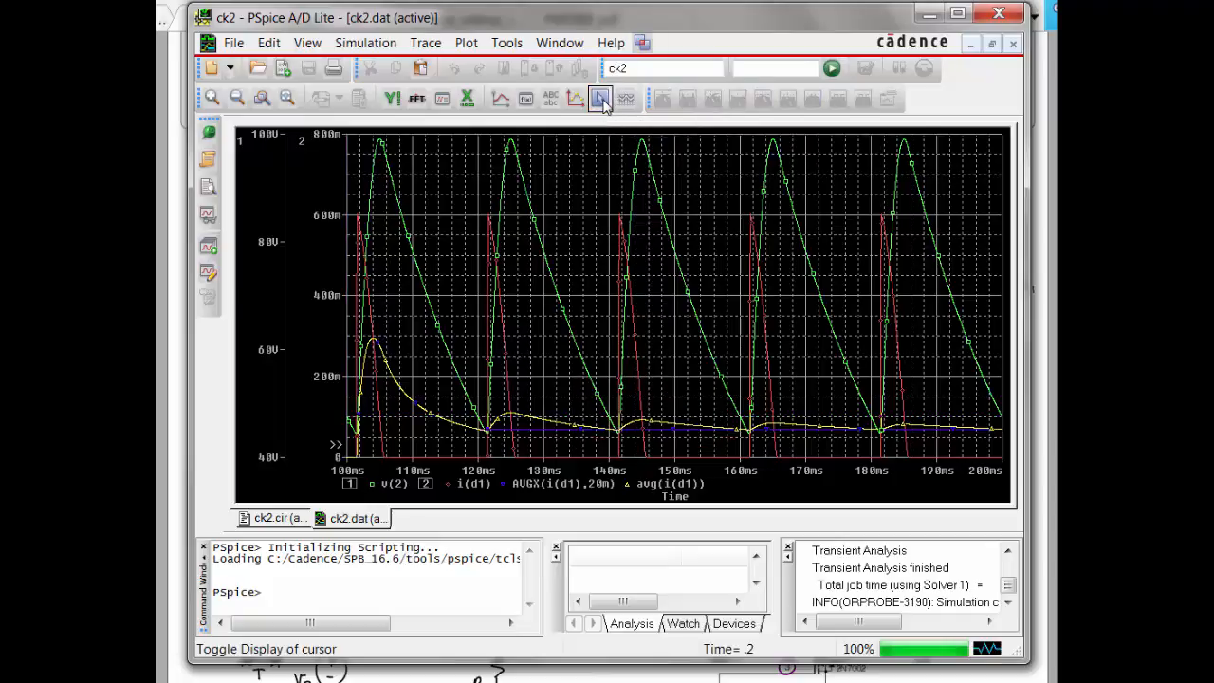
pyautogui.click(505, 42)
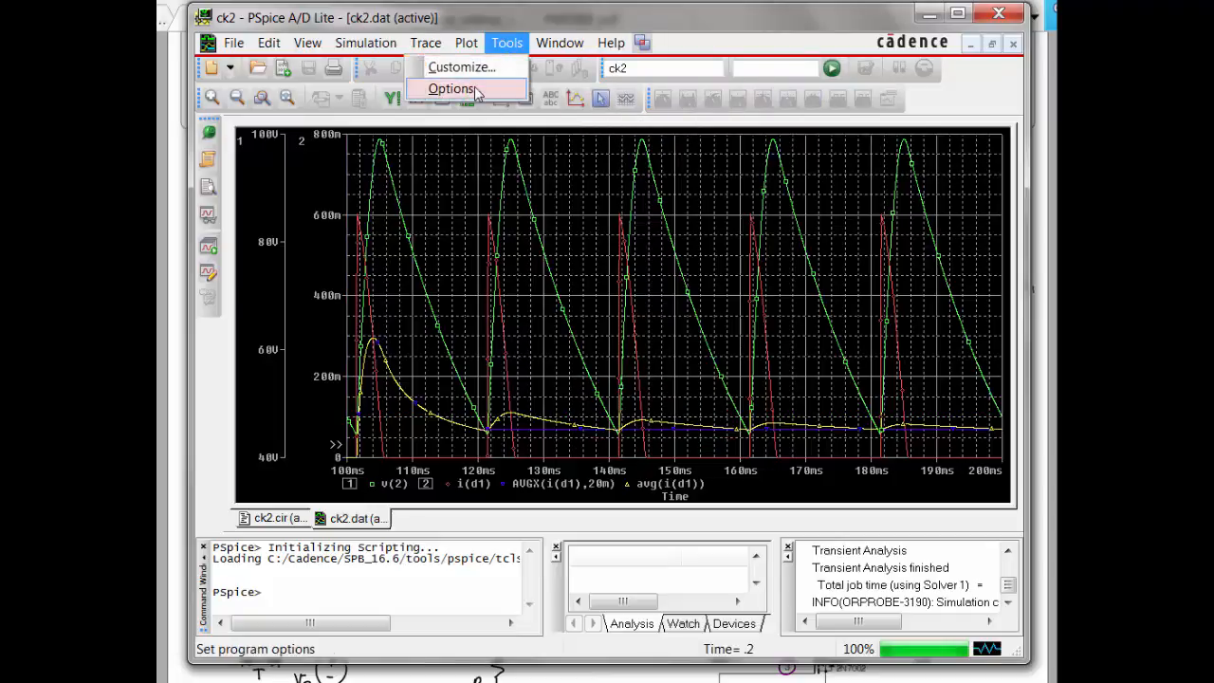
pyautogui.click(446, 89)
pyautogui.click(536, 152)
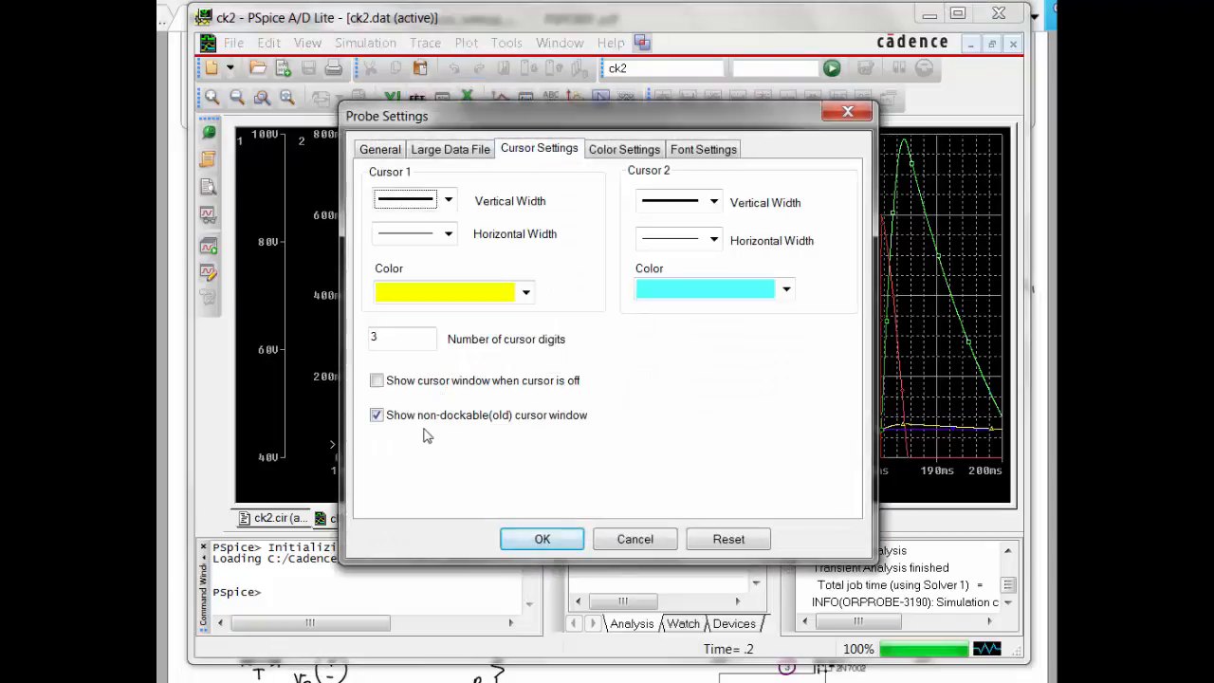
pyautogui.click(542, 539)
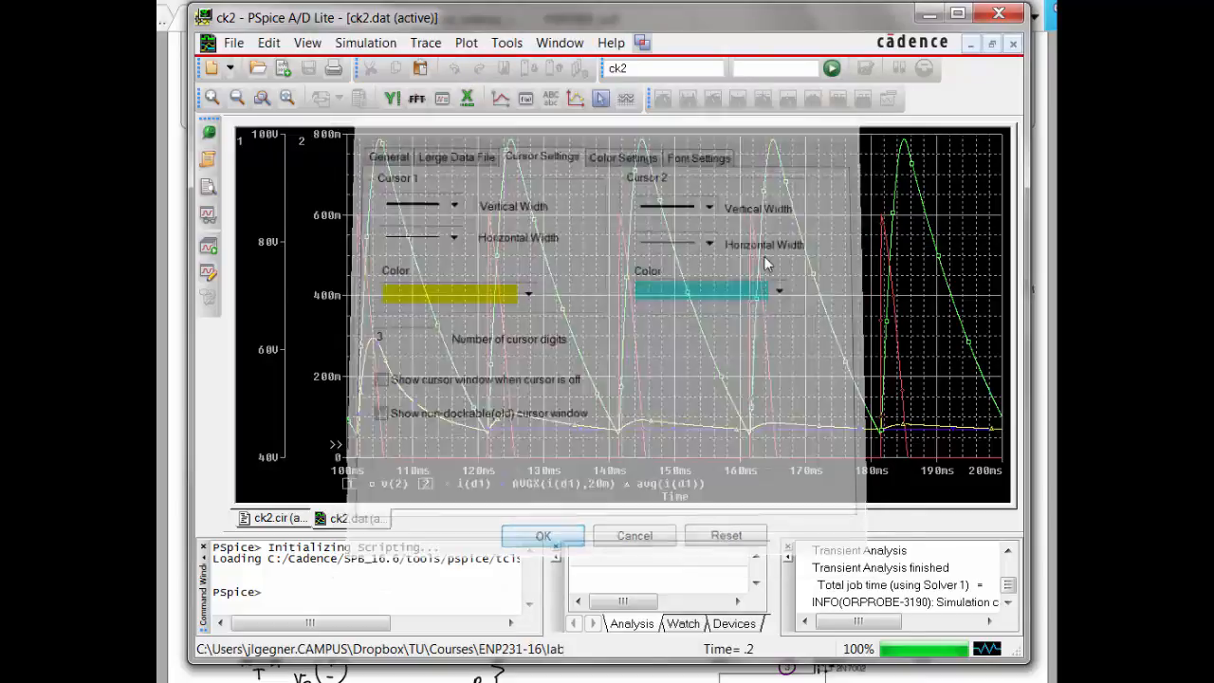
# Display the cursors to examine the trace values in the enlarged docked cursor window, and hide them again.
pyautogui.click(600, 99)
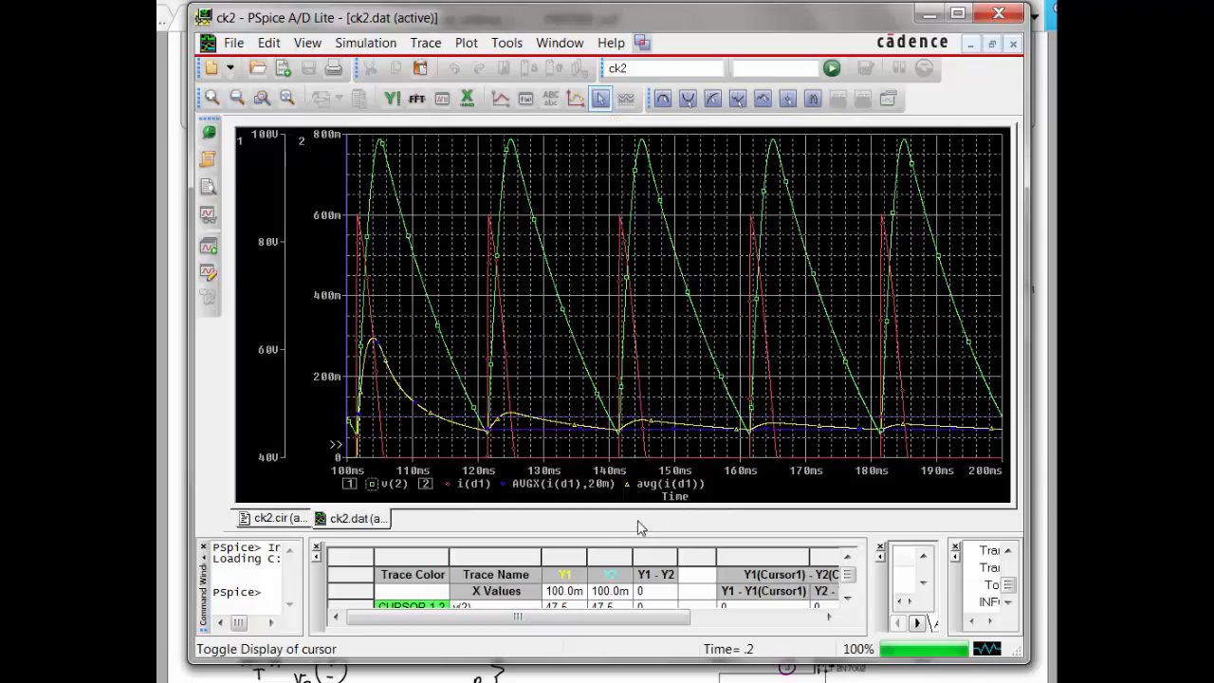
pyautogui.moveTo(639, 538); pyautogui.dragTo(638, 420)
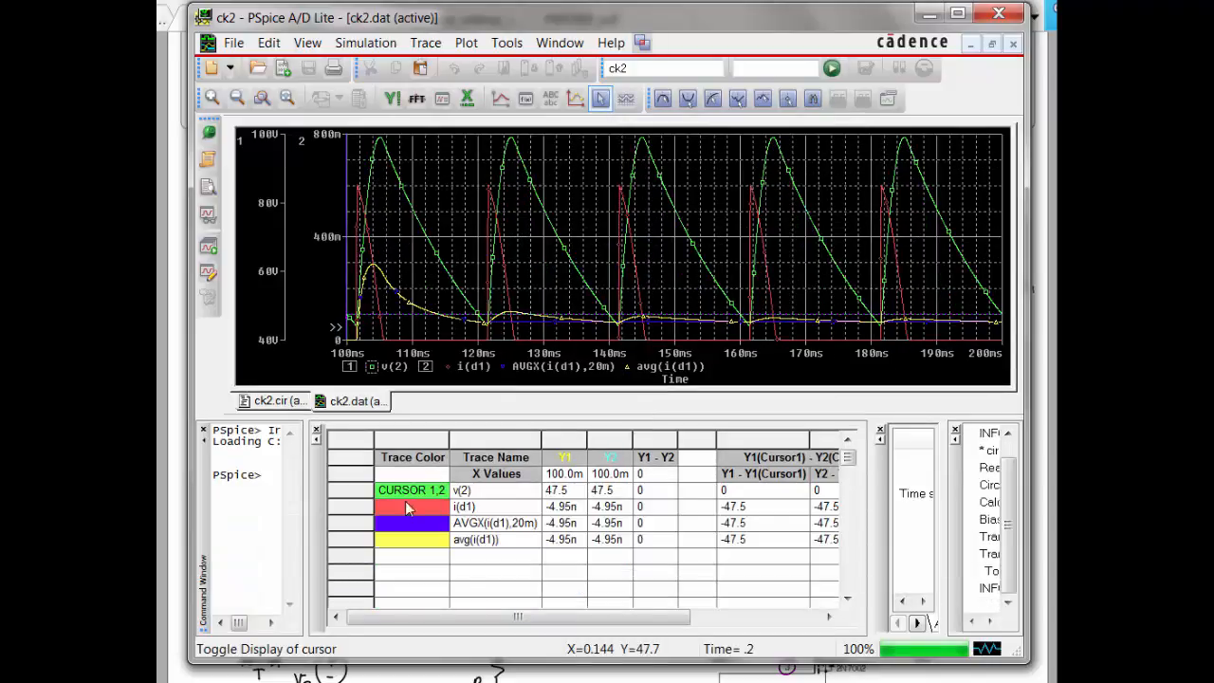
pyautogui.moveTo(517, 617); pyautogui.dragTo(452, 608)
pyautogui.click(600, 99)
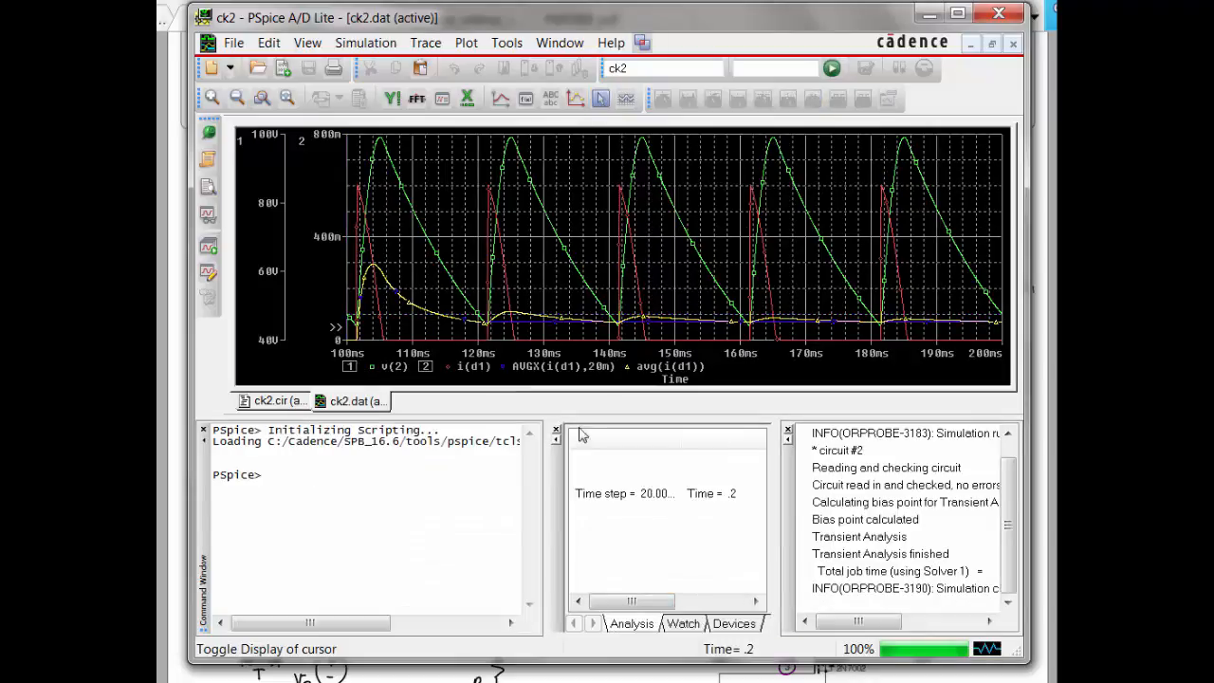
pyautogui.moveTo(580, 394); pyautogui.dragTo(586, 516)
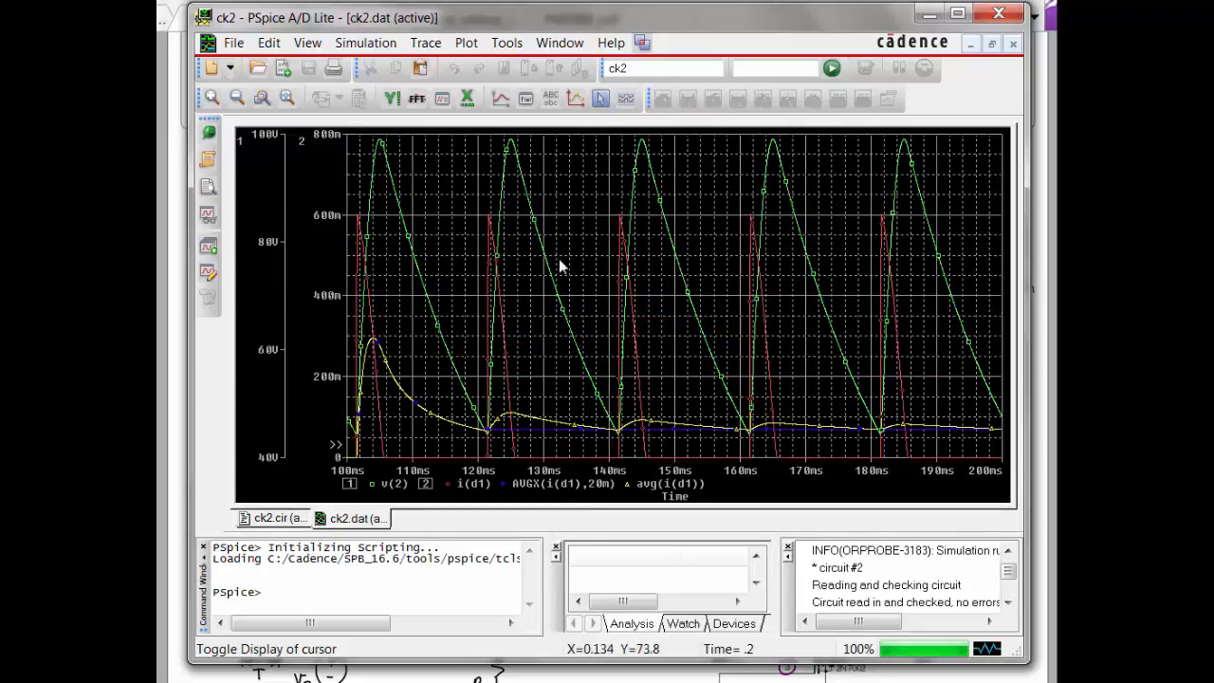
# Turn on the non-dockable (old) cursor window in the Probe cursor settings.
pyautogui.click(507, 42)
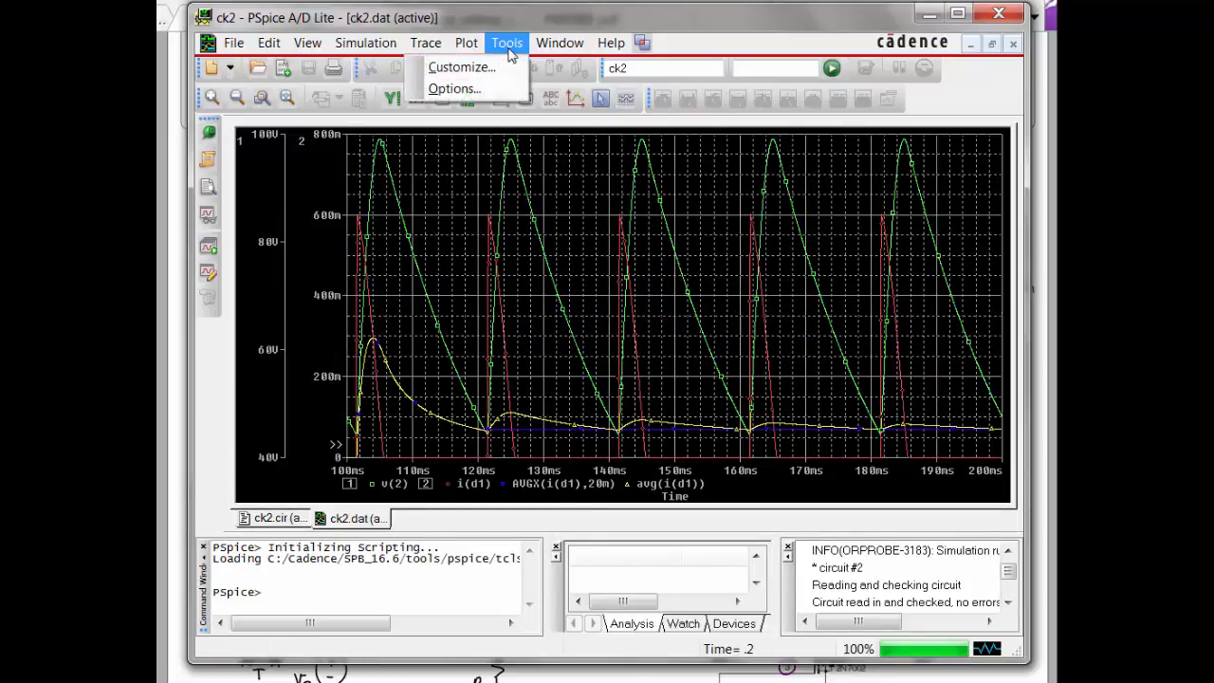
pyautogui.click(489, 94)
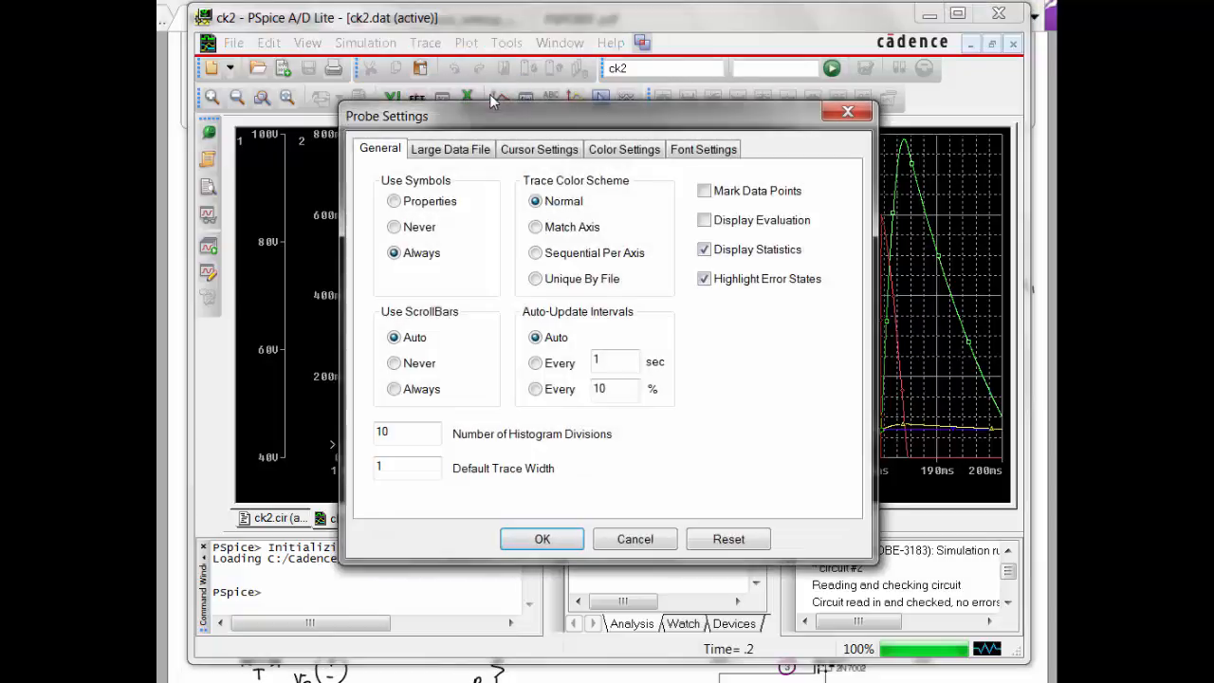
pyautogui.click(551, 154)
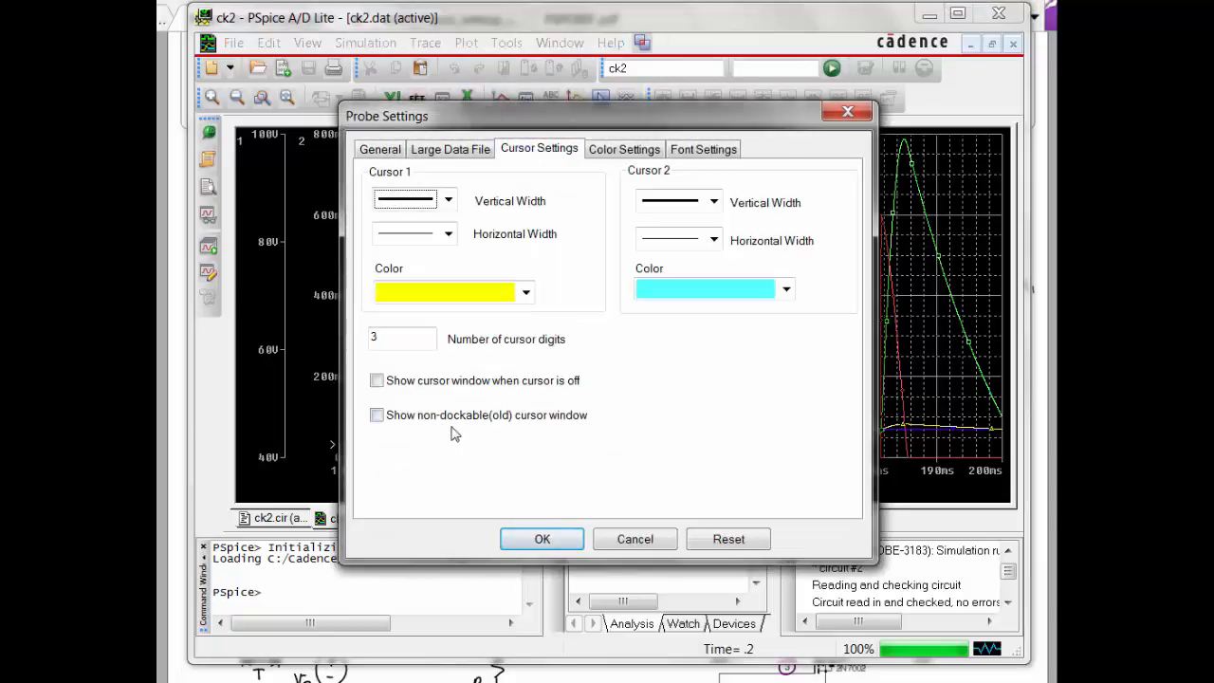
pyautogui.click(394, 420)
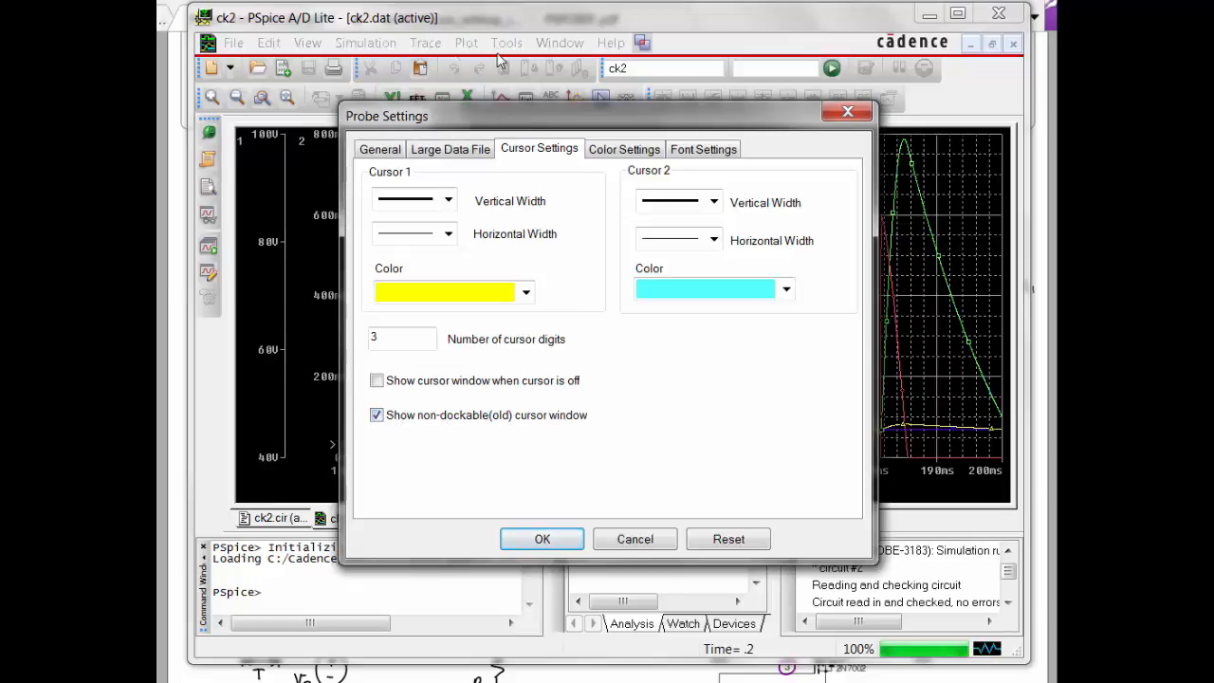
pyautogui.click(558, 549)
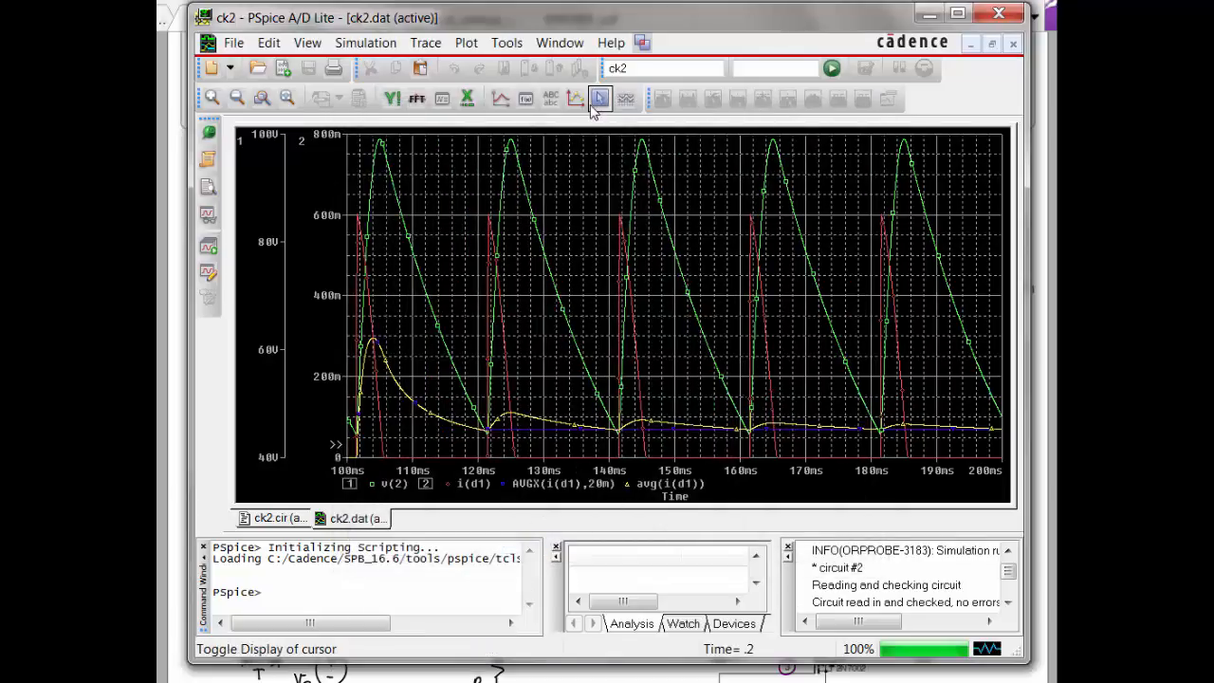
# Display the cursors with their readout box over the upper plot area and assign the second cursor to the i(d1) trace.
pyautogui.click(597, 100)
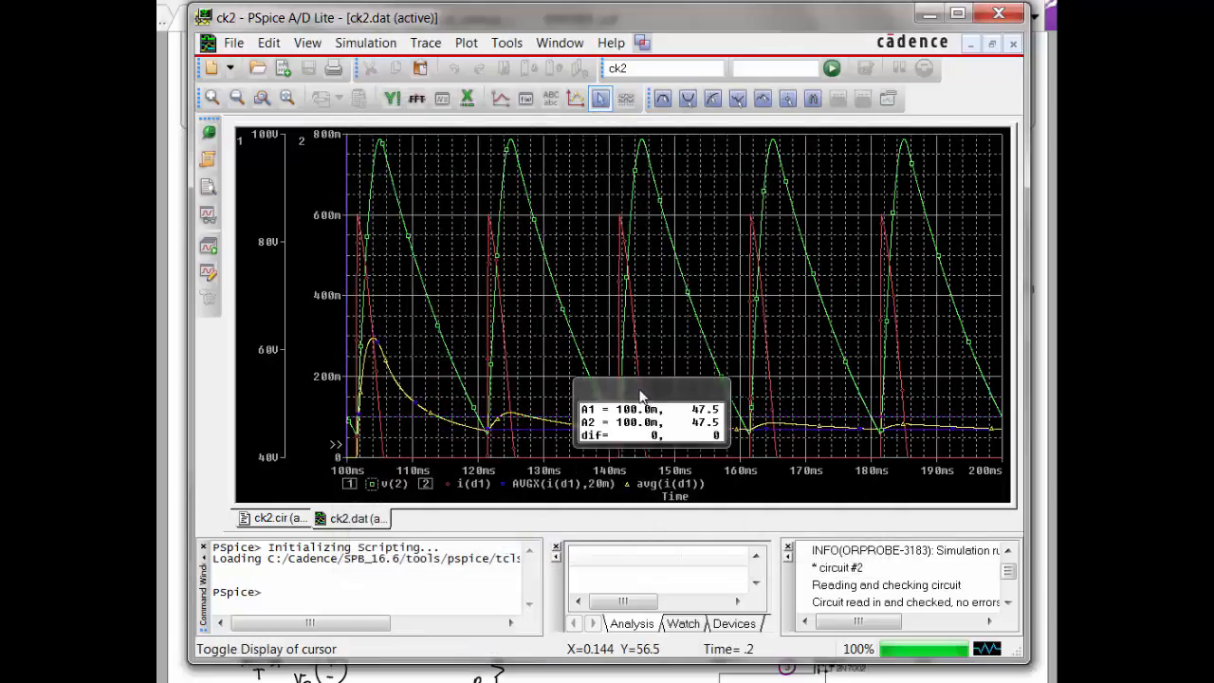
pyautogui.moveTo(641, 397); pyautogui.dragTo(605, 271)
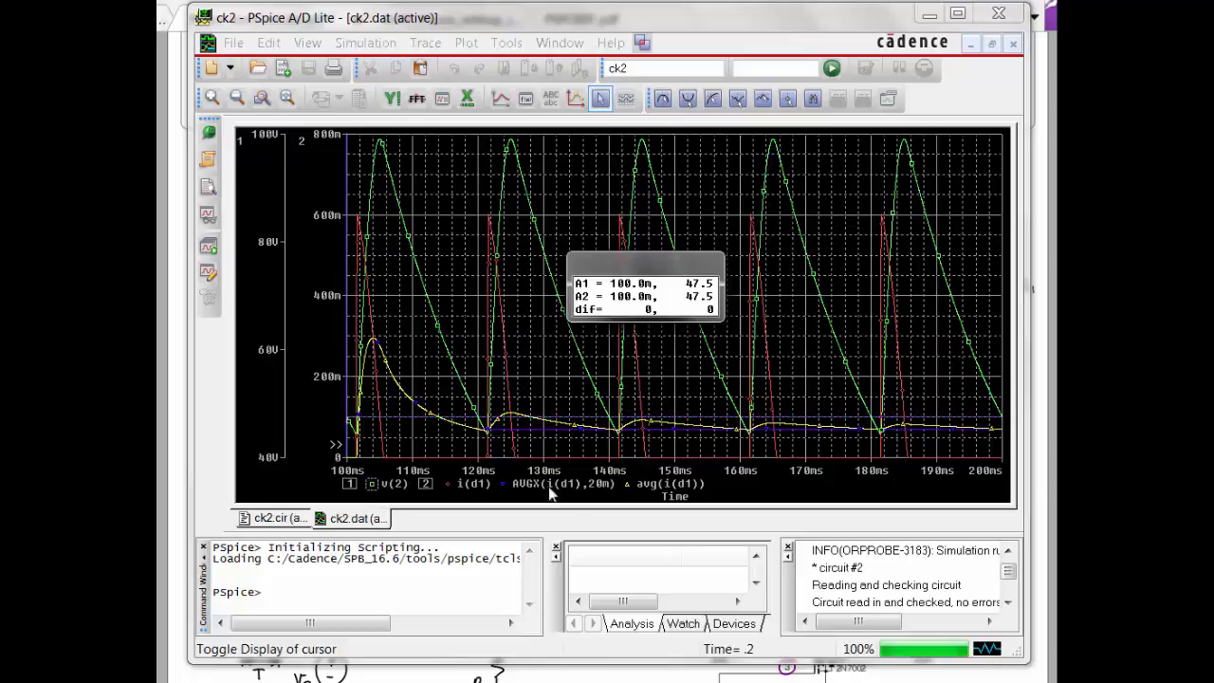
pyautogui.rightClick(450, 486)
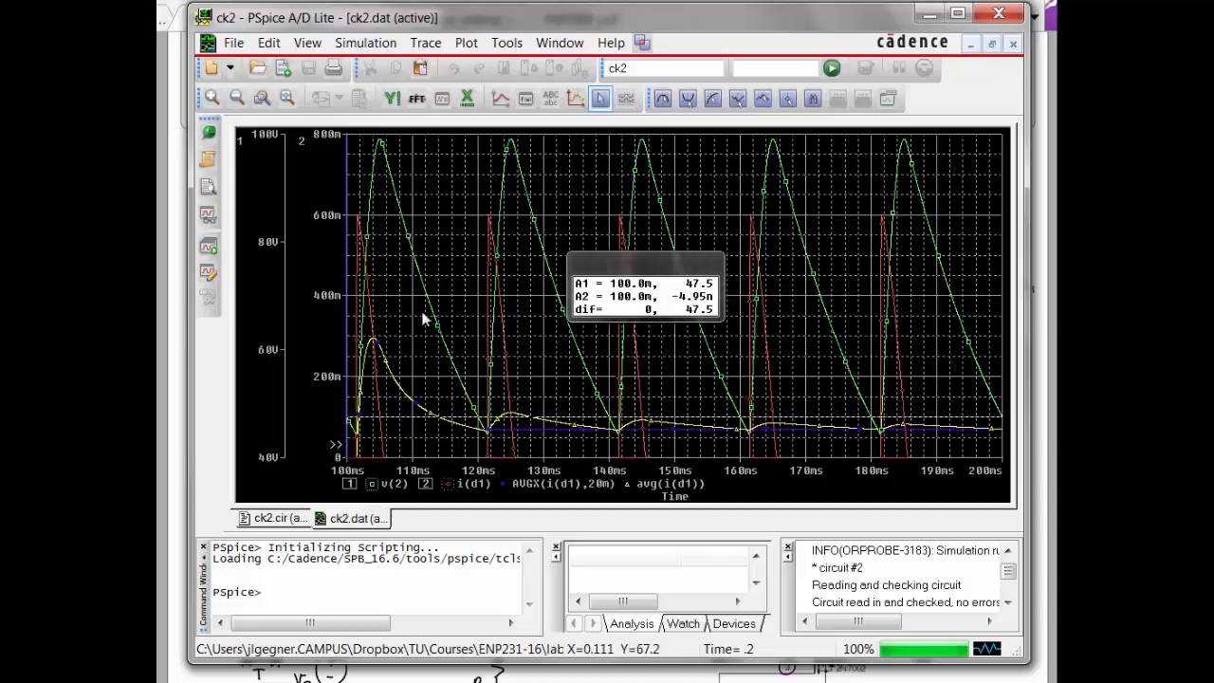
# Assign the second cursor to the v(2) trace and move both cursors along its first falling slope, to about 110 ms and 115 ms.
pyautogui.moveTo(427, 322)
pyautogui.mouseDown()
pyautogui.moveTo(453, 347)
pyautogui.moveTo(430, 340)
pyautogui.moveTo(414, 239)
pyautogui.moveTo(472, 358)
pyautogui.moveTo(512, 397)
pyautogui.moveTo(396, 177)
pyautogui.moveTo(410, 245)
pyautogui.moveTo(478, 317)
pyautogui.moveTo(562, 380)
pyautogui.moveTo(443, 327)
pyautogui.moveTo(482, 332)
pyautogui.moveTo(508, 357)
pyautogui.mouseUp()
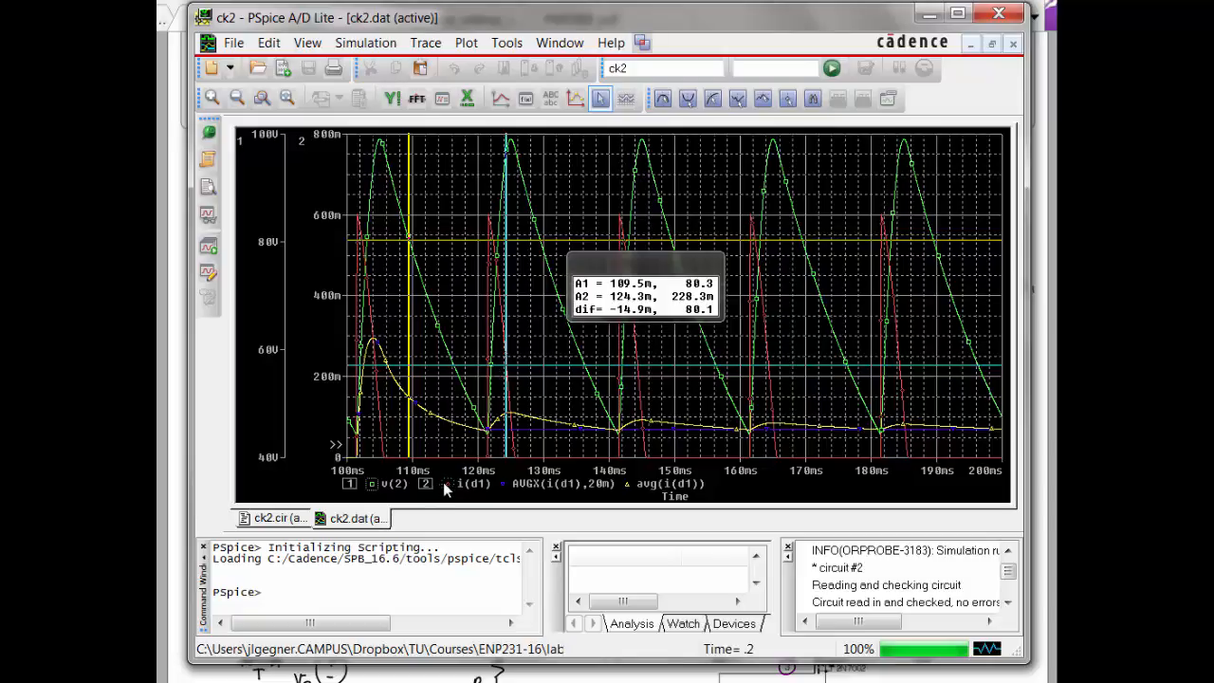
pyautogui.rightClick(374, 483)
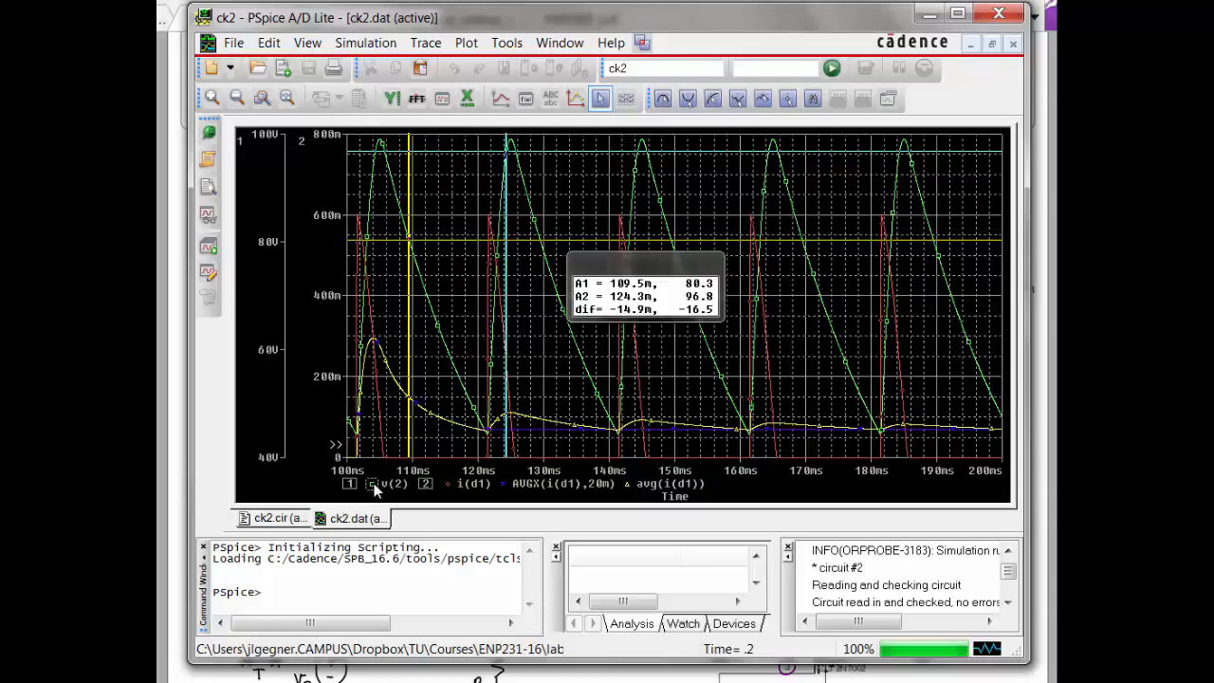
pyautogui.rightClick(453, 335)
pyautogui.rightClick(433, 314)
pyautogui.rightClick(448, 350)
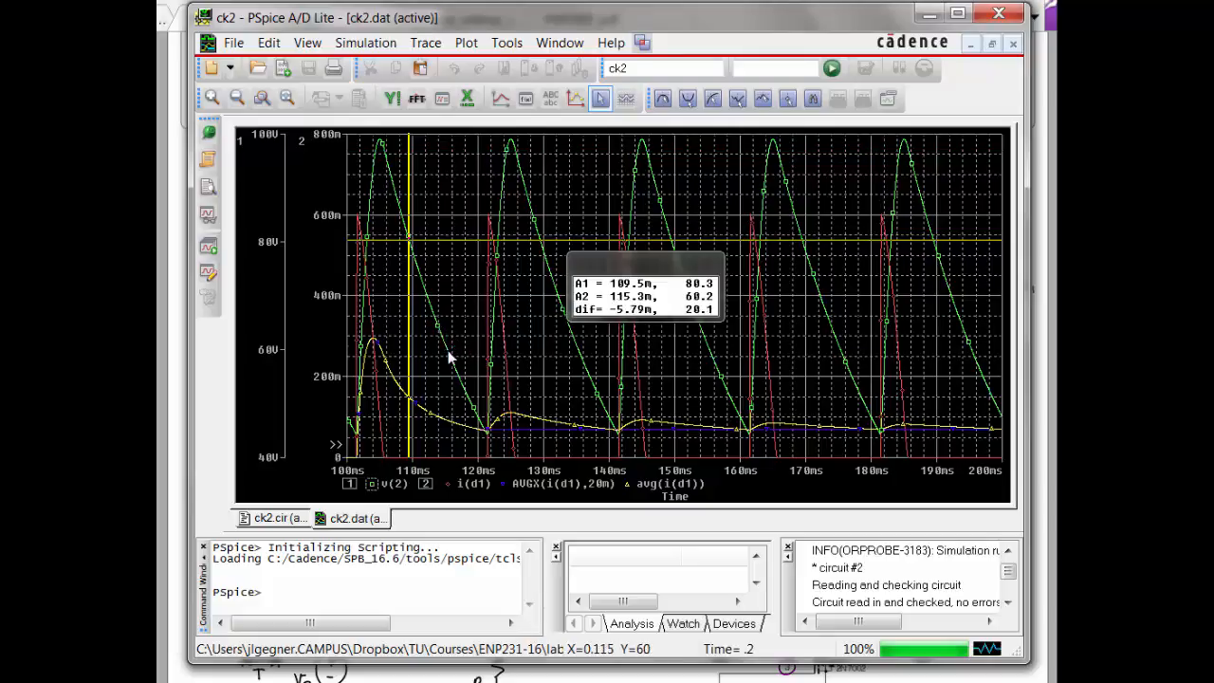
pyautogui.click(417, 259)
pyautogui.click(411, 271)
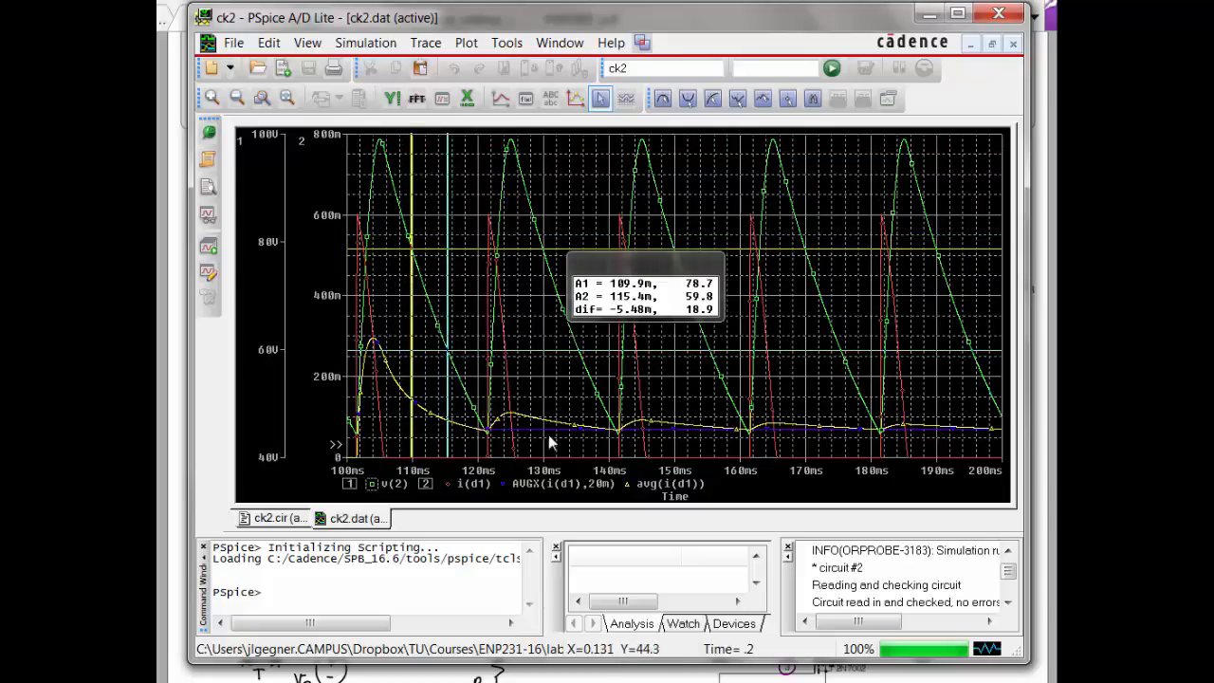
# Assign both cursors to the i(d1) trace and position them on its second current pulse, at about 123 ms and 124 ms.
pyautogui.click(450, 484)
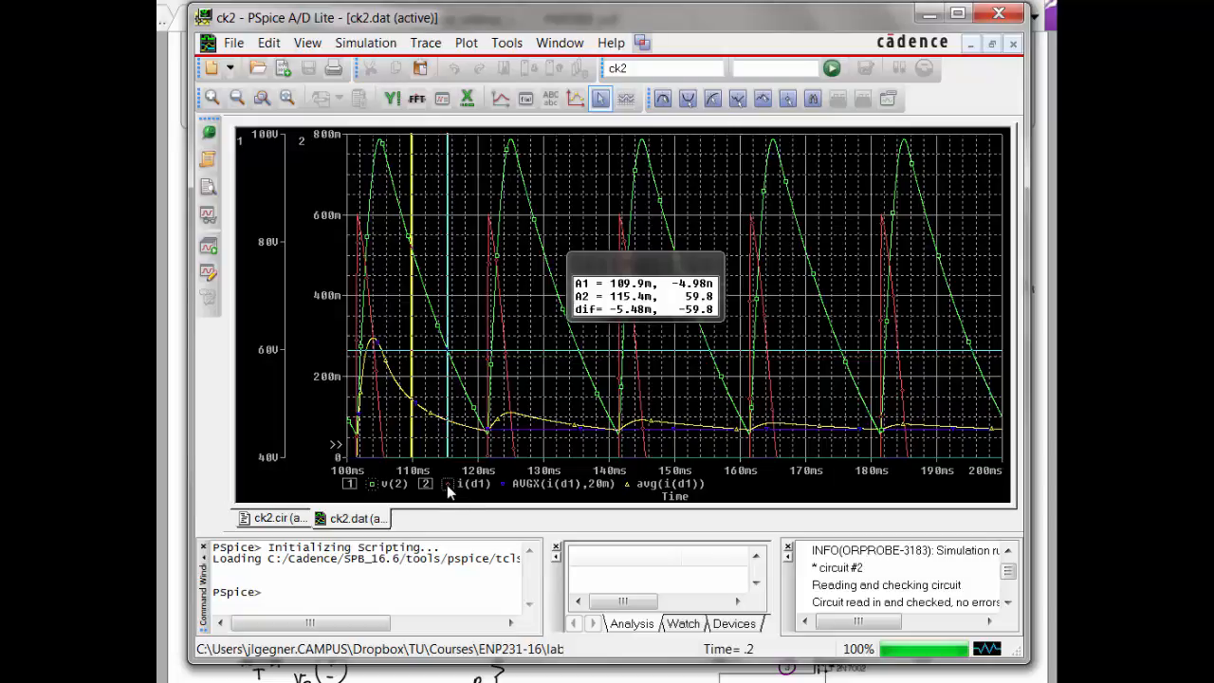
pyautogui.rightClick(449, 489)
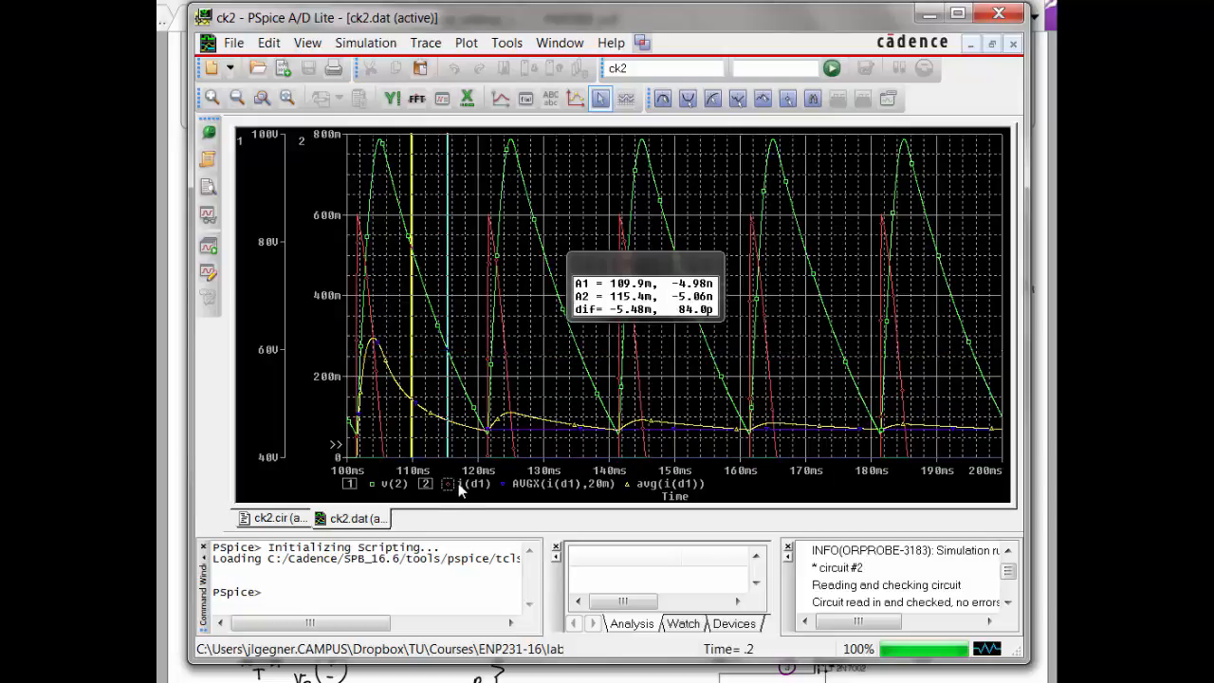
pyautogui.moveTo(504, 365); pyautogui.dragTo(499, 353)
pyautogui.rightClick(505, 358)
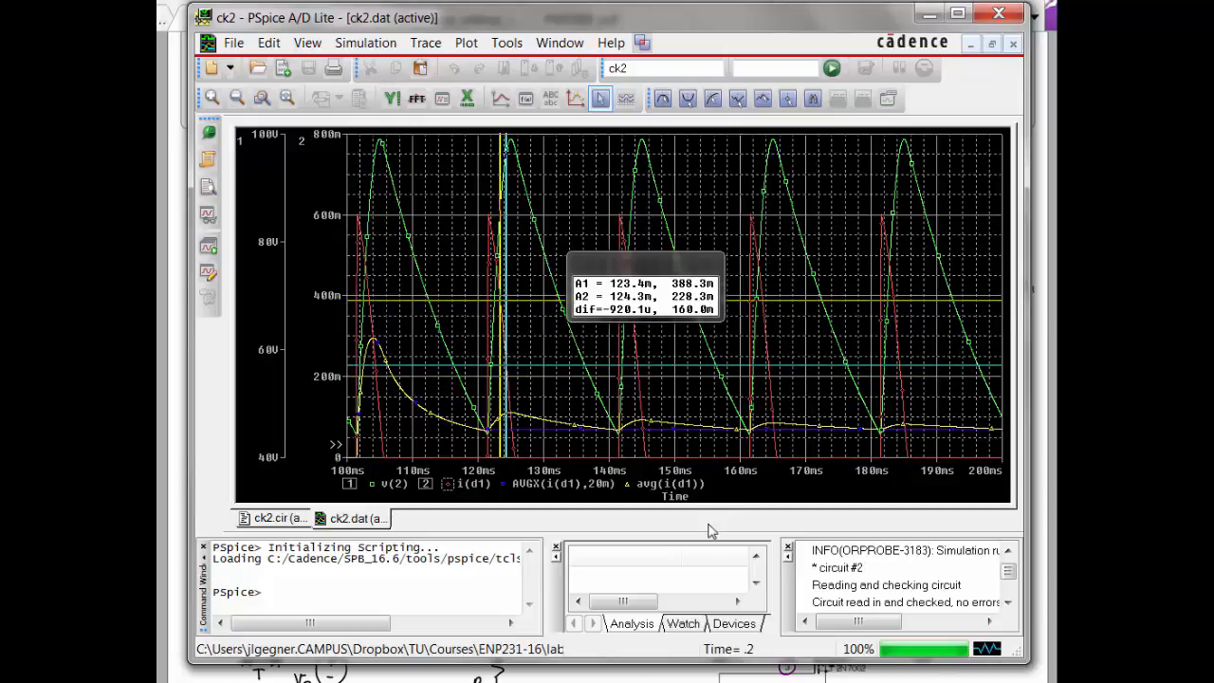
# Assign both cursors back to the v(2) trace and place the first one on the peak near 145 ms.
pyautogui.click(373, 483)
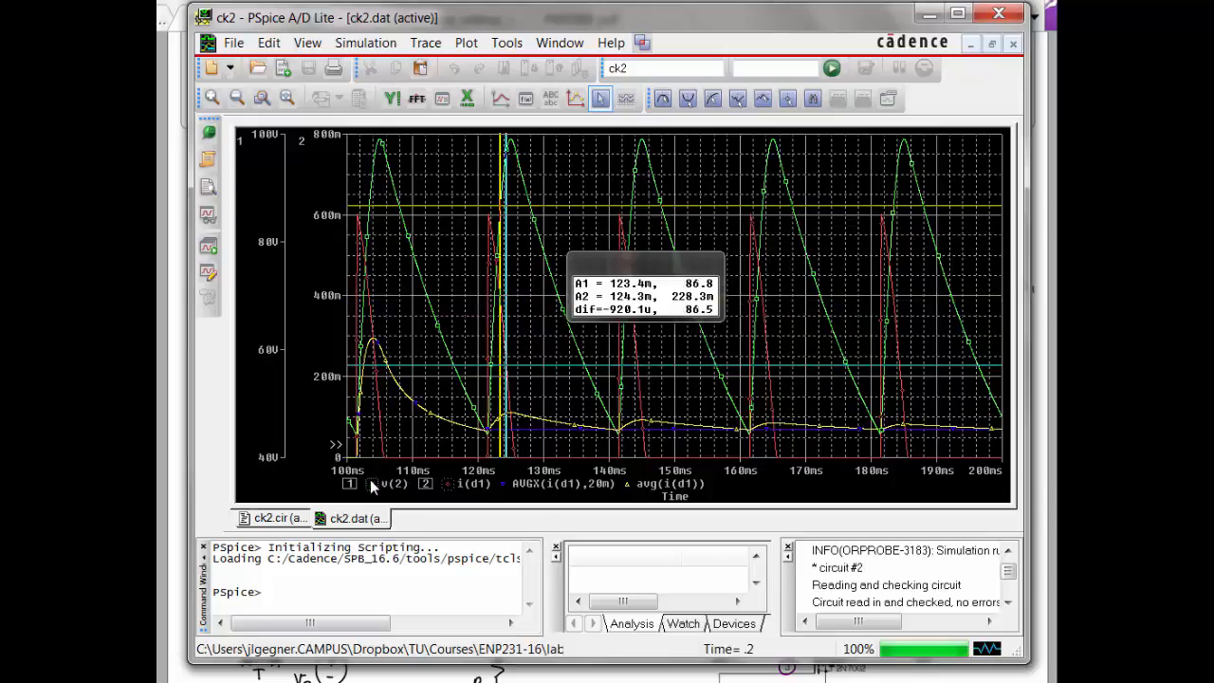
pyautogui.rightClick(373, 484)
pyautogui.moveTo(675, 191); pyautogui.dragTo(643, 158)
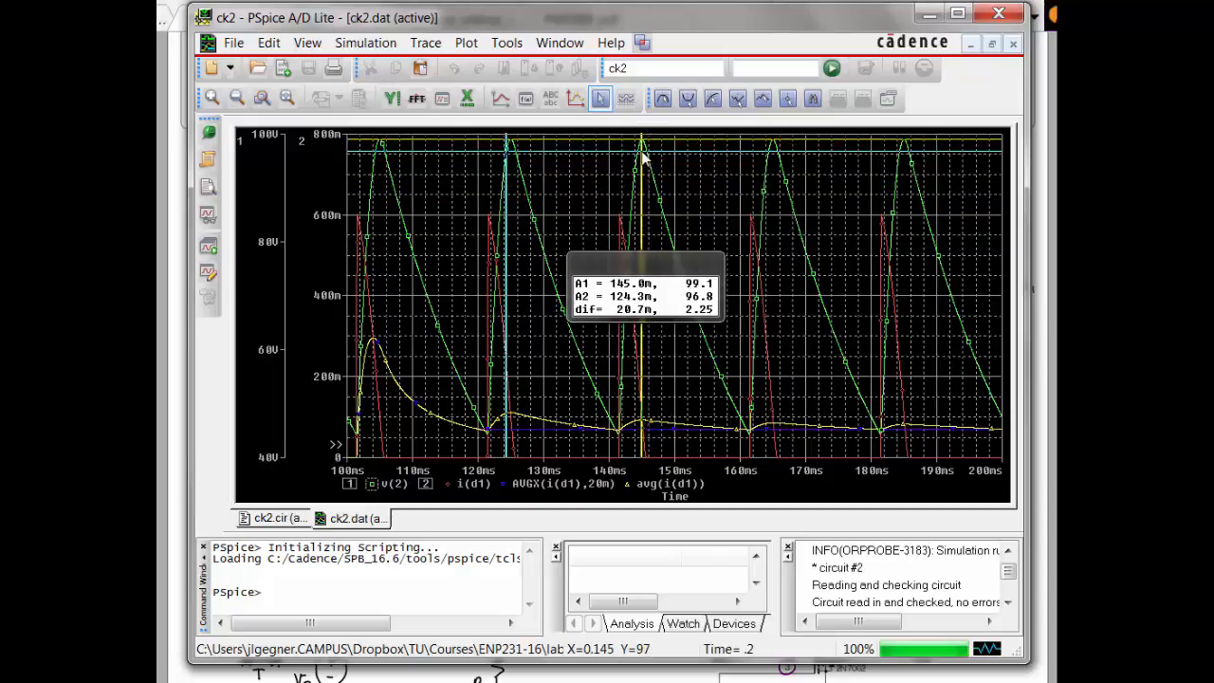
# Place the second cursor by hand at the v(2) trough near 161 ms to measure the peak-to-trough difference.
pyautogui.rightClick(759, 434)
pyautogui.rightClick(747, 435)
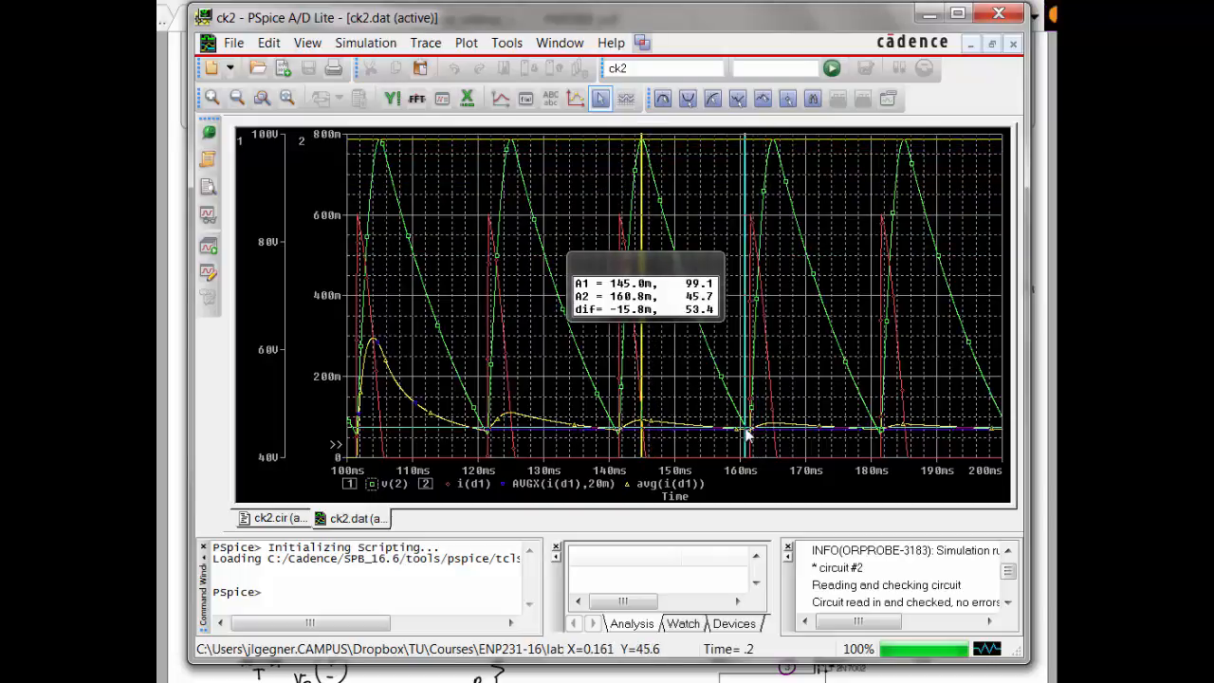
pyautogui.rightClick(747, 433)
pyautogui.rightClick(749, 433)
pyautogui.rightClick(744, 431)
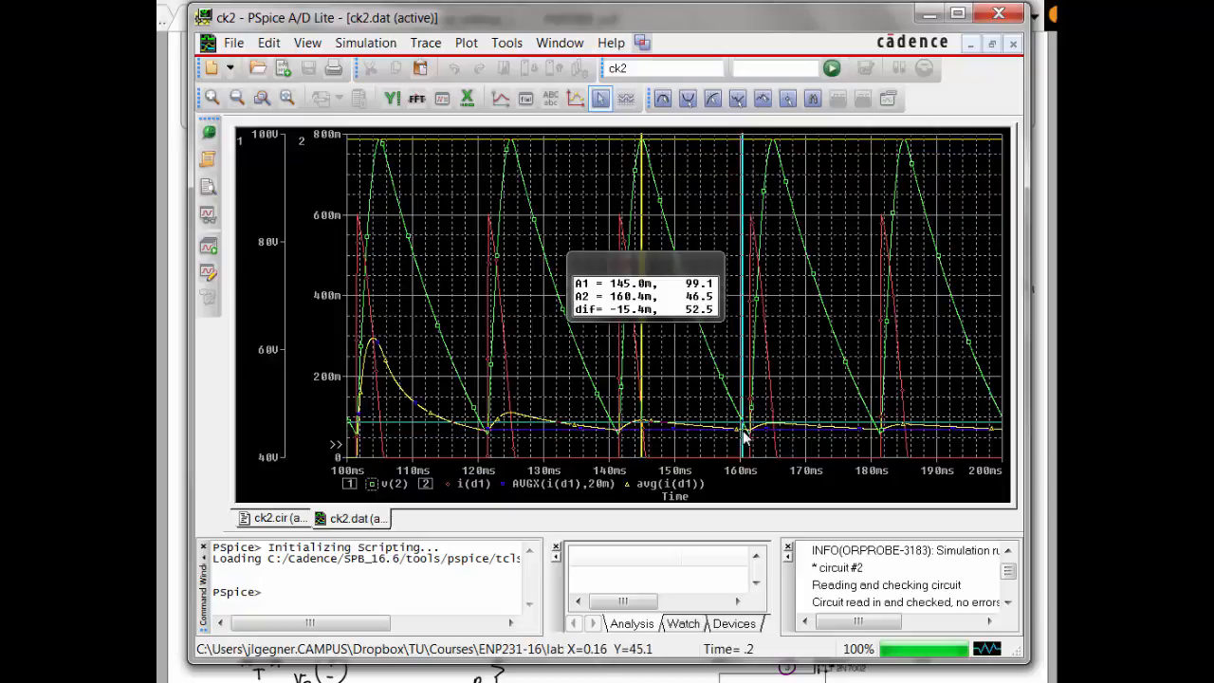
pyautogui.rightClick(750, 434)
pyautogui.rightClick(689, 362)
pyautogui.moveTo(639, 163); pyautogui.dragTo(642, 143)
pyautogui.rightClick(751, 417)
pyautogui.rightClick(754, 433)
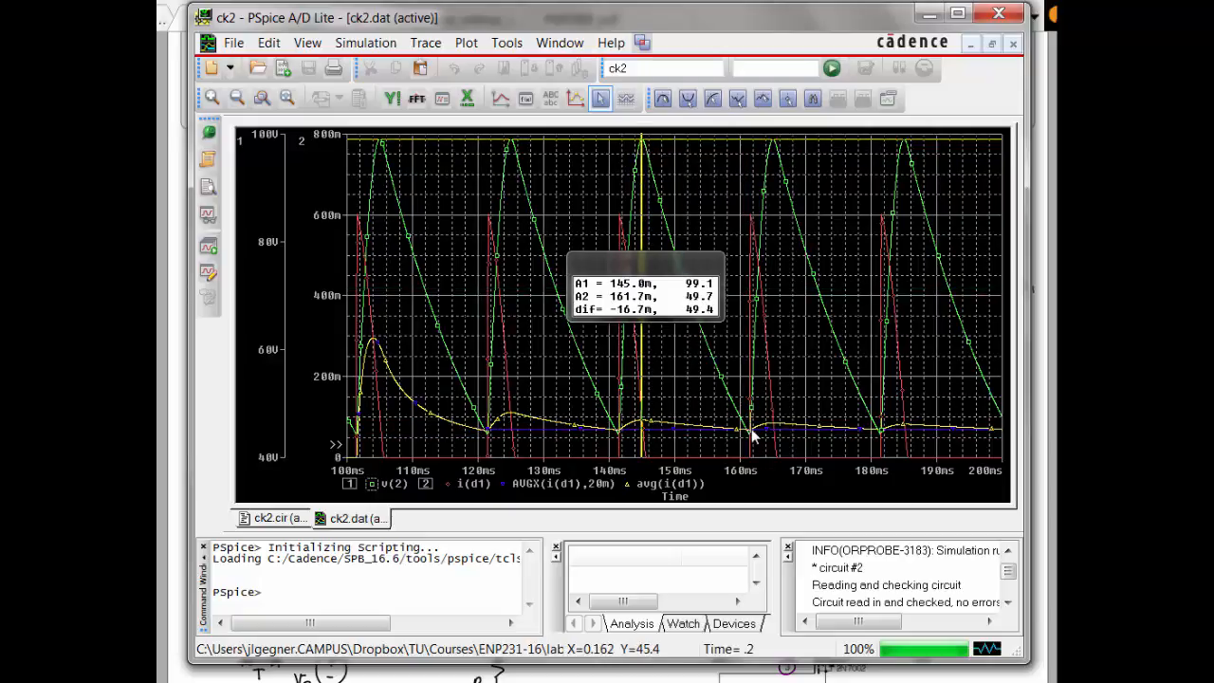
pyautogui.rightClick(749, 436)
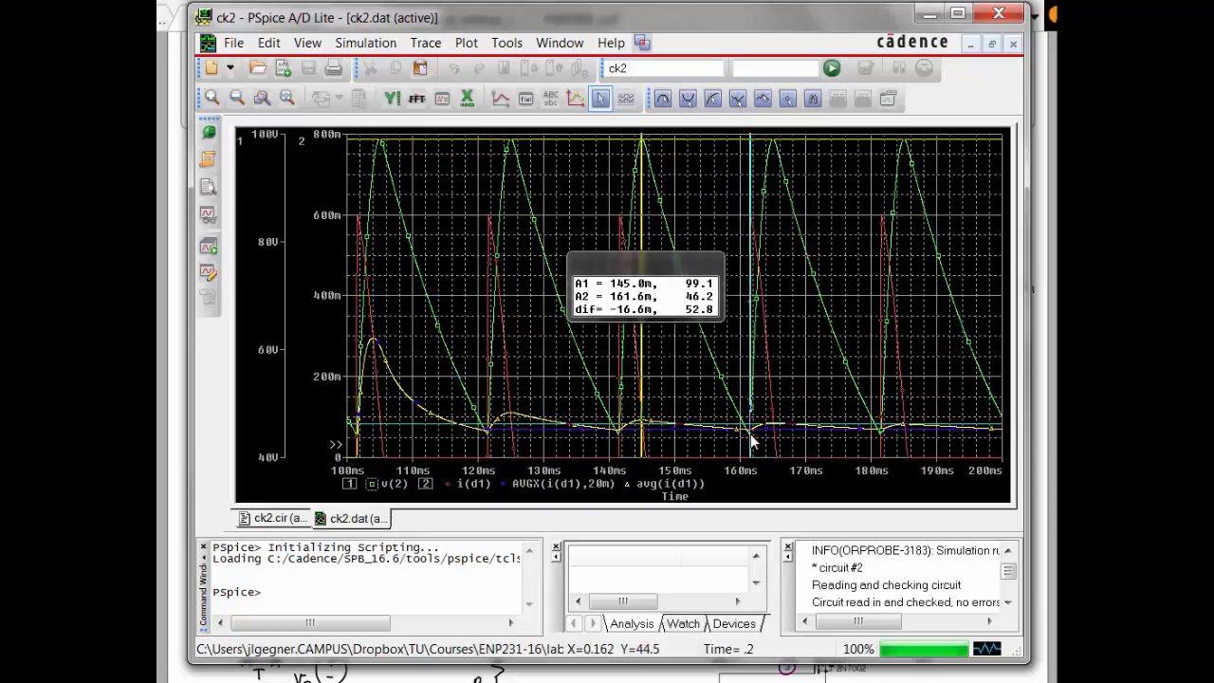
pyautogui.rightClick(746, 433)
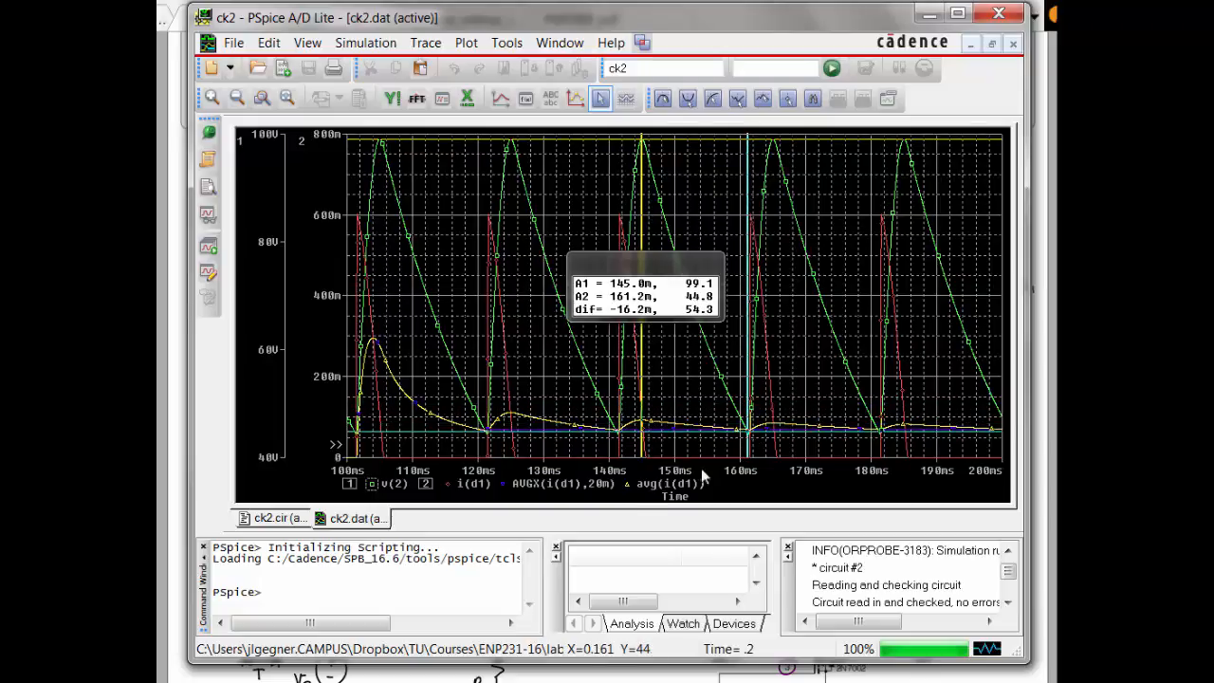
# Delete the AVGX(i(d1),20m) and avg(i(d1)) traces from the plot.
pyautogui.click(543, 480)
pyautogui.press('Delete')
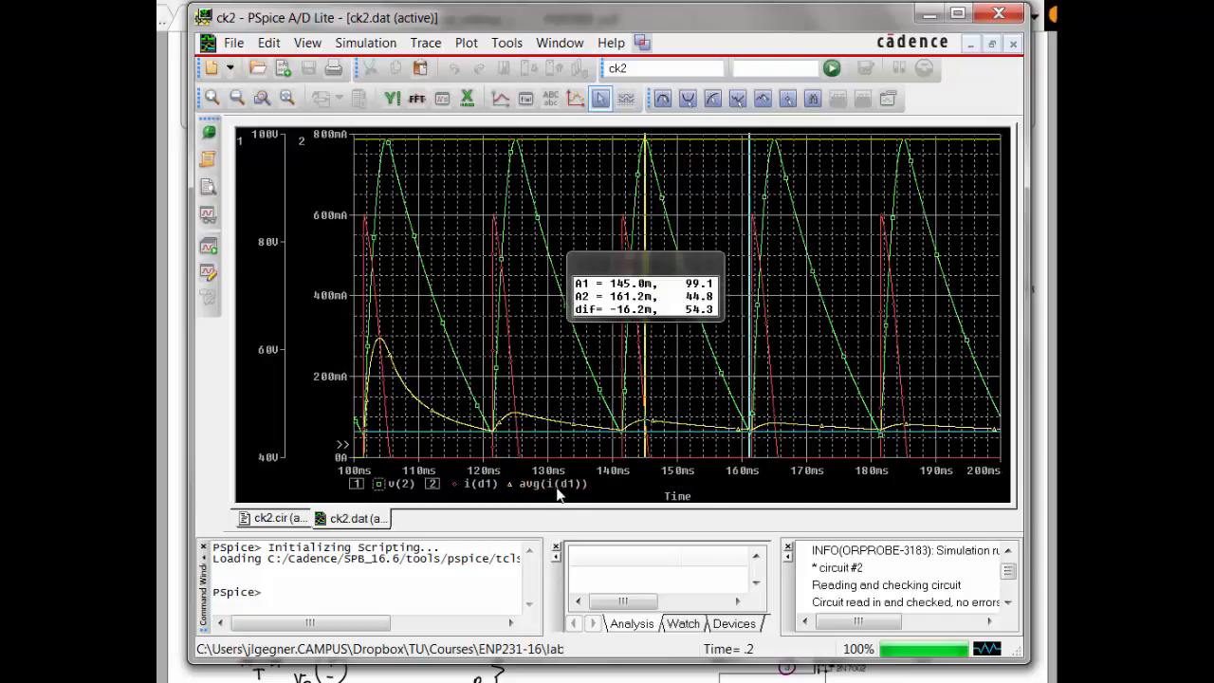
pyautogui.click(558, 486)
pyautogui.press('Delete')
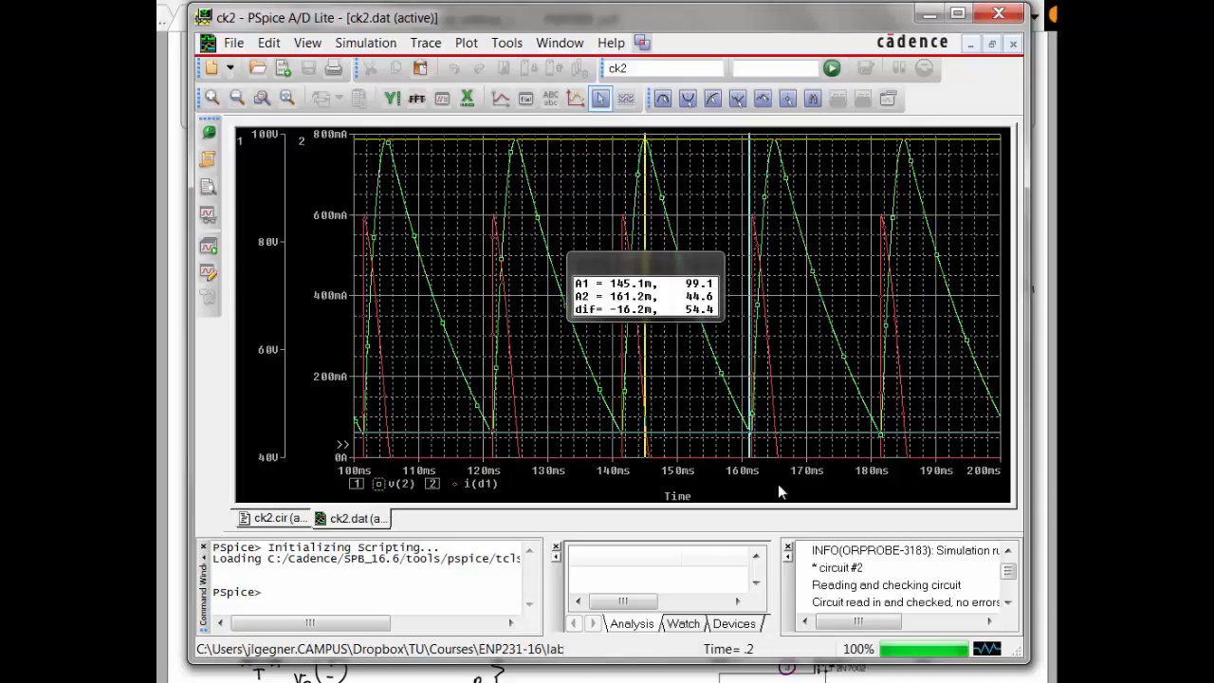
# Move the cursor readout box away from the 145 ms peak and shift the cursors on v(2) to about 138 ms and 154 ms.
pyautogui.moveTo(619, 172); pyautogui.dragTo(643, 178)
pyautogui.moveTo(646, 267); pyautogui.dragTo(438, 313)
pyautogui.click(603, 200)
pyautogui.moveTo(706, 417)
pyautogui.mouseDown()
pyautogui.moveTo(658, 420)
pyautogui.moveTo(703, 419)
pyautogui.mouseUp()
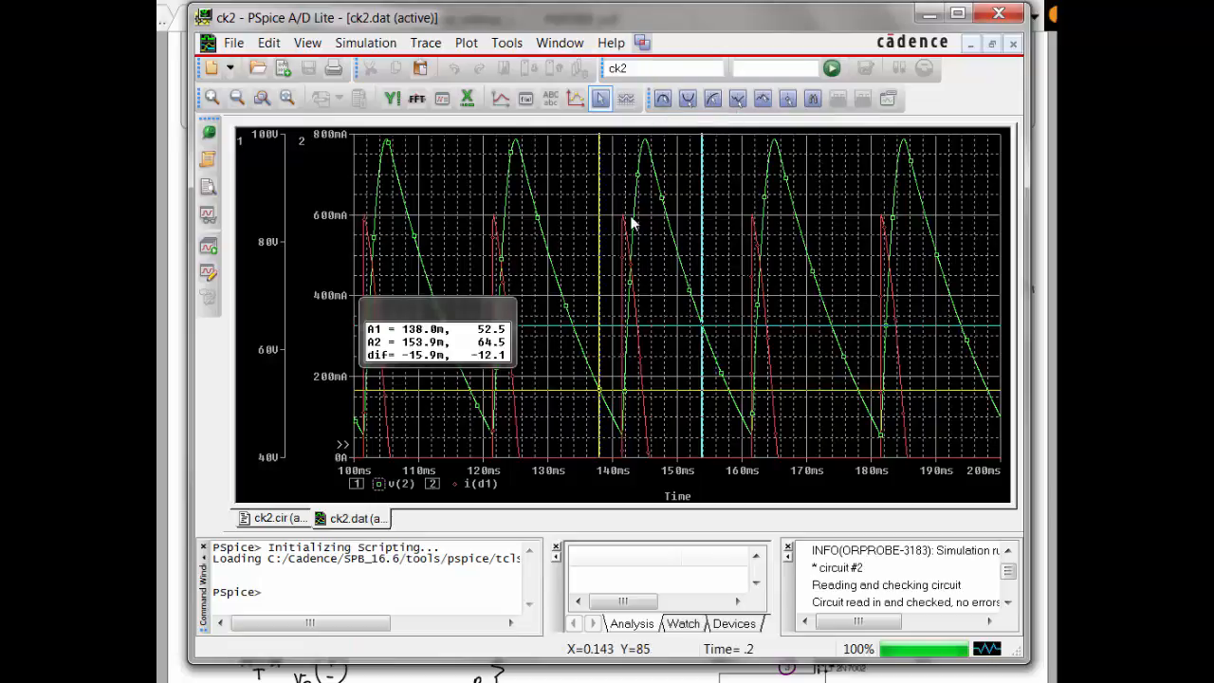
# Bring the first cursor just before the third v(2) peak and snap it exactly to that peak near 145 ms.
pyautogui.moveTo(632, 215); pyautogui.dragTo(636, 180)
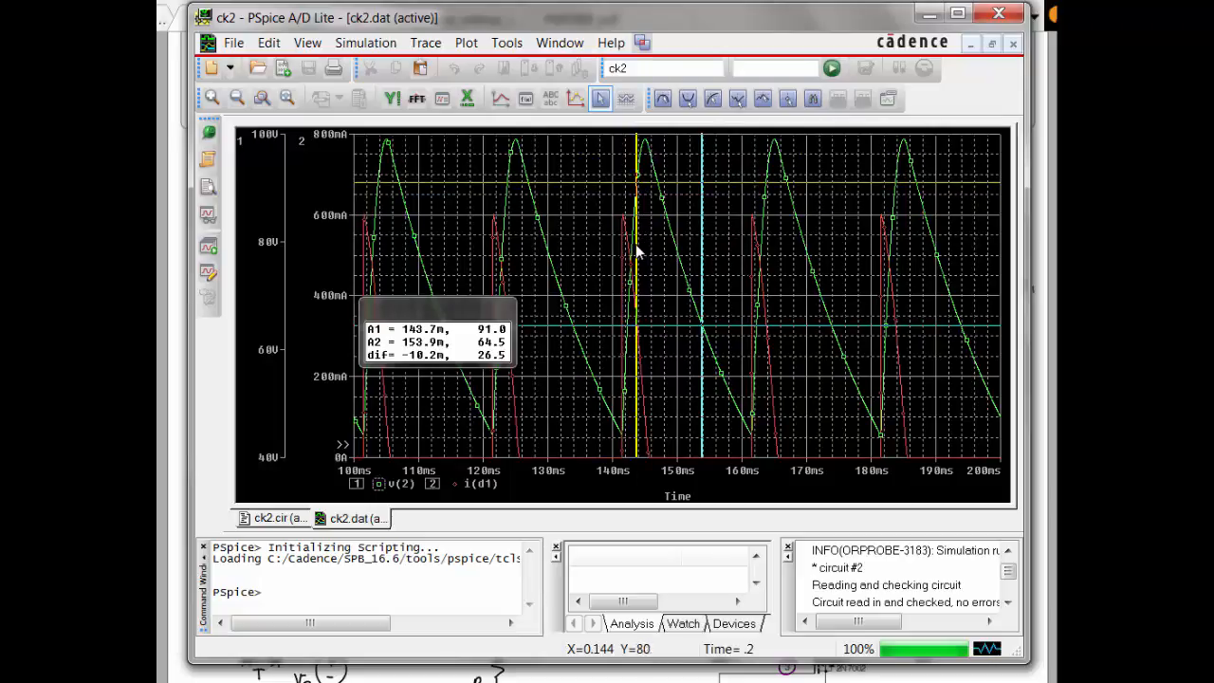
pyautogui.moveTo(635, 244)
pyautogui.mouseDown()
pyautogui.moveTo(635, 285)
pyautogui.moveTo(641, 225)
pyautogui.mouseUp()
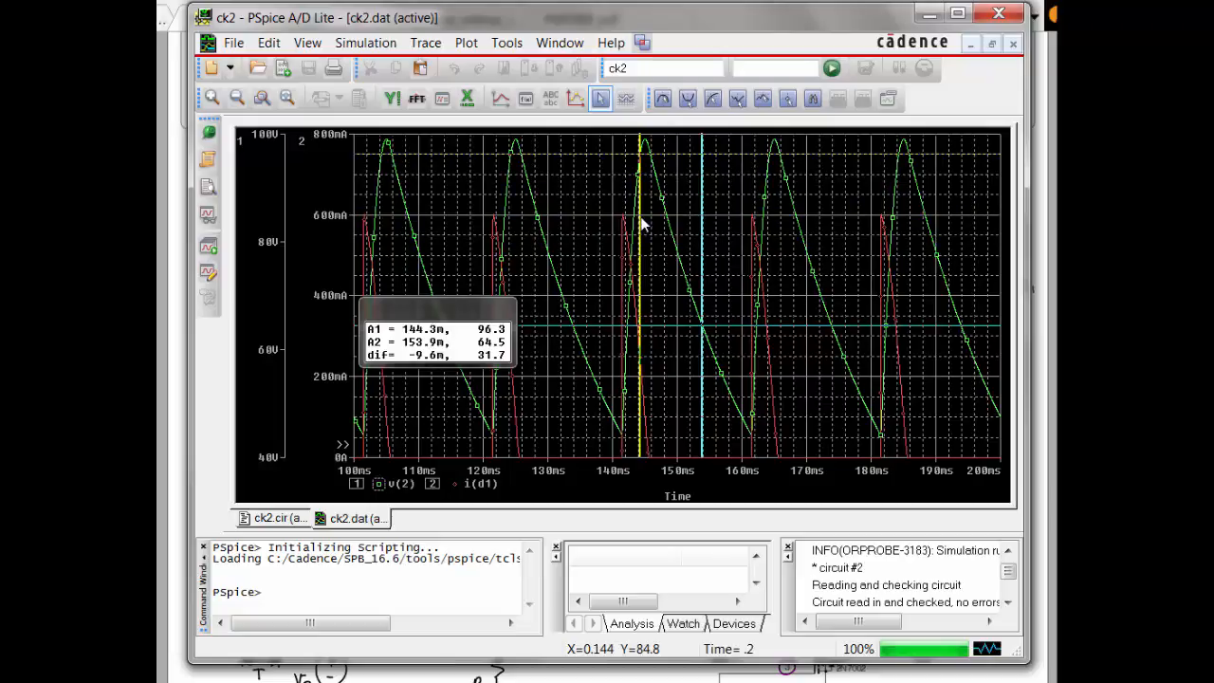
pyautogui.click(662, 99)
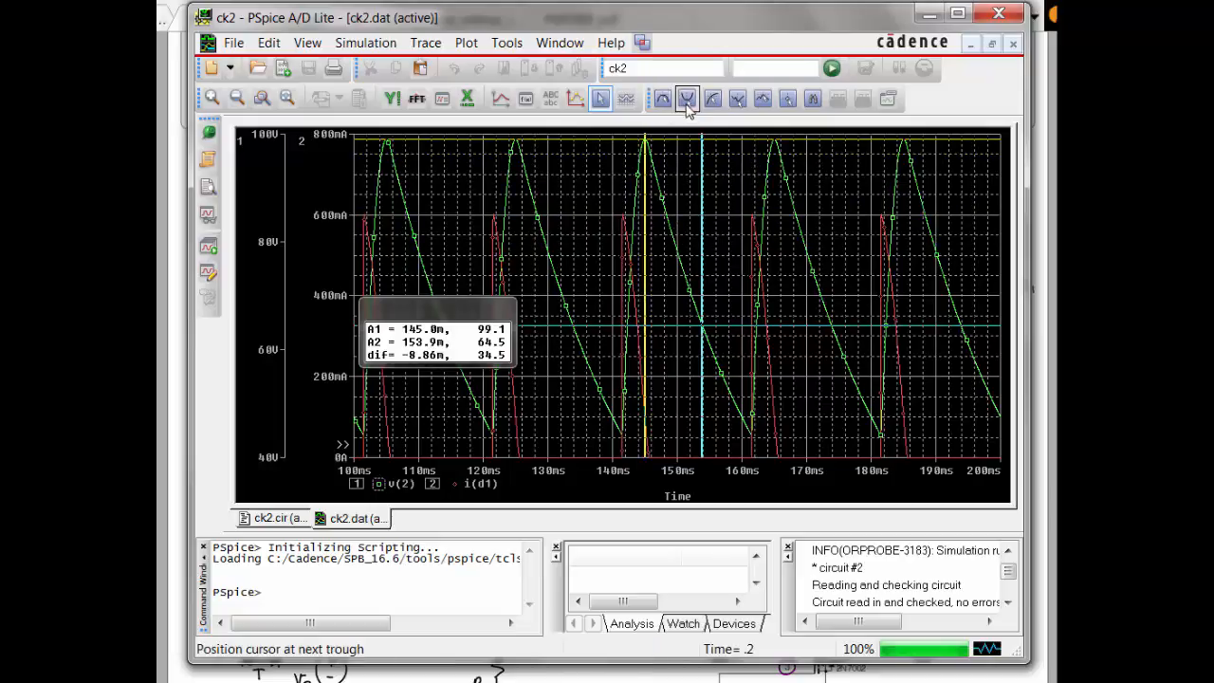
# Position the second cursor on the falling slope after the 145 ms peak and snap it to the next v(2) trough, practising the search repeatedly.
pyautogui.moveTo(676, 239); pyautogui.dragTo(748, 430)
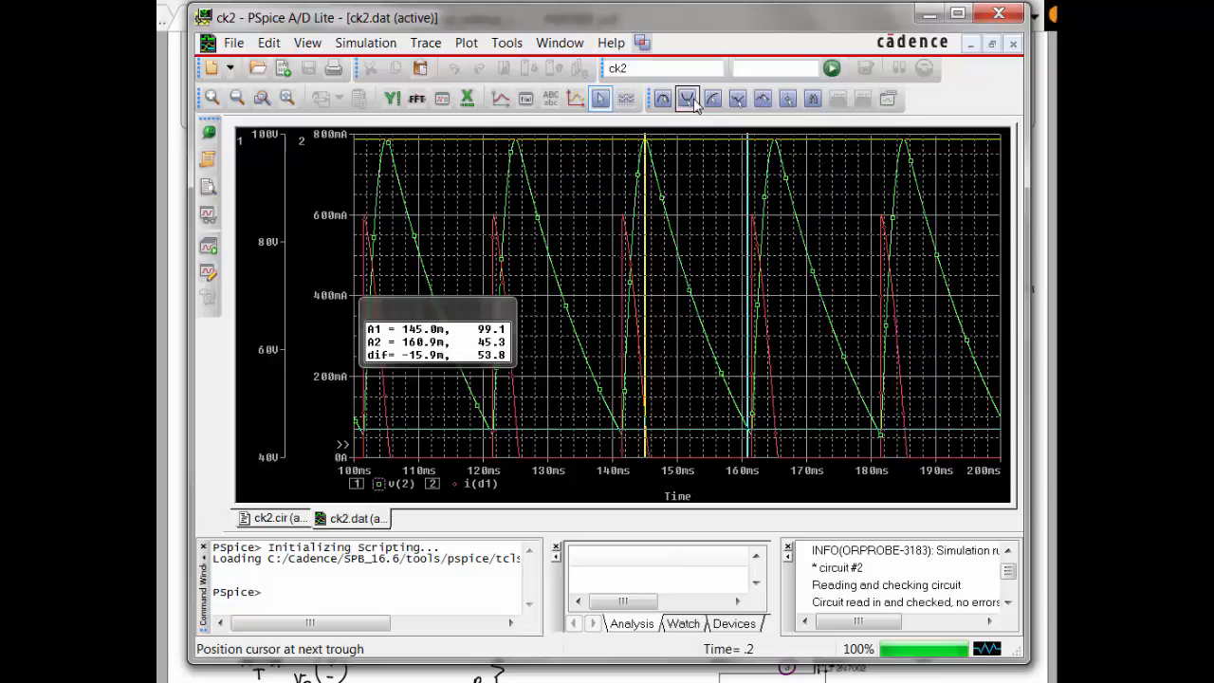
pyautogui.click(689, 100)
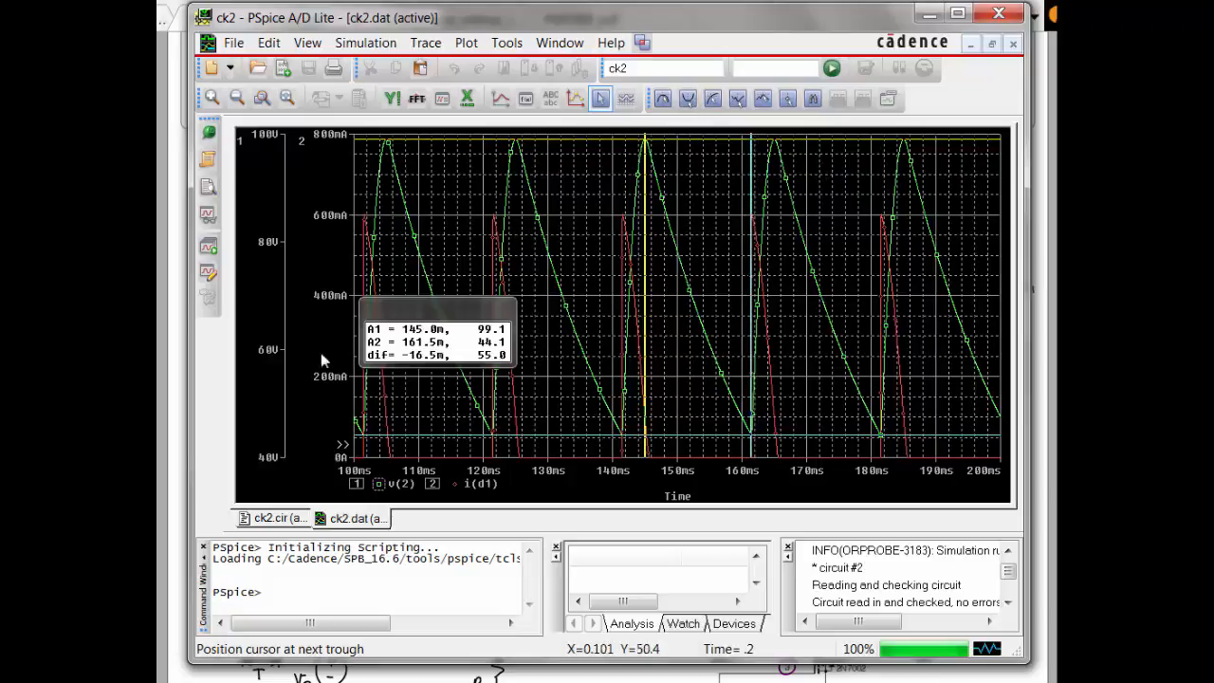
pyautogui.moveTo(776, 246); pyautogui.dragTo(734, 376)
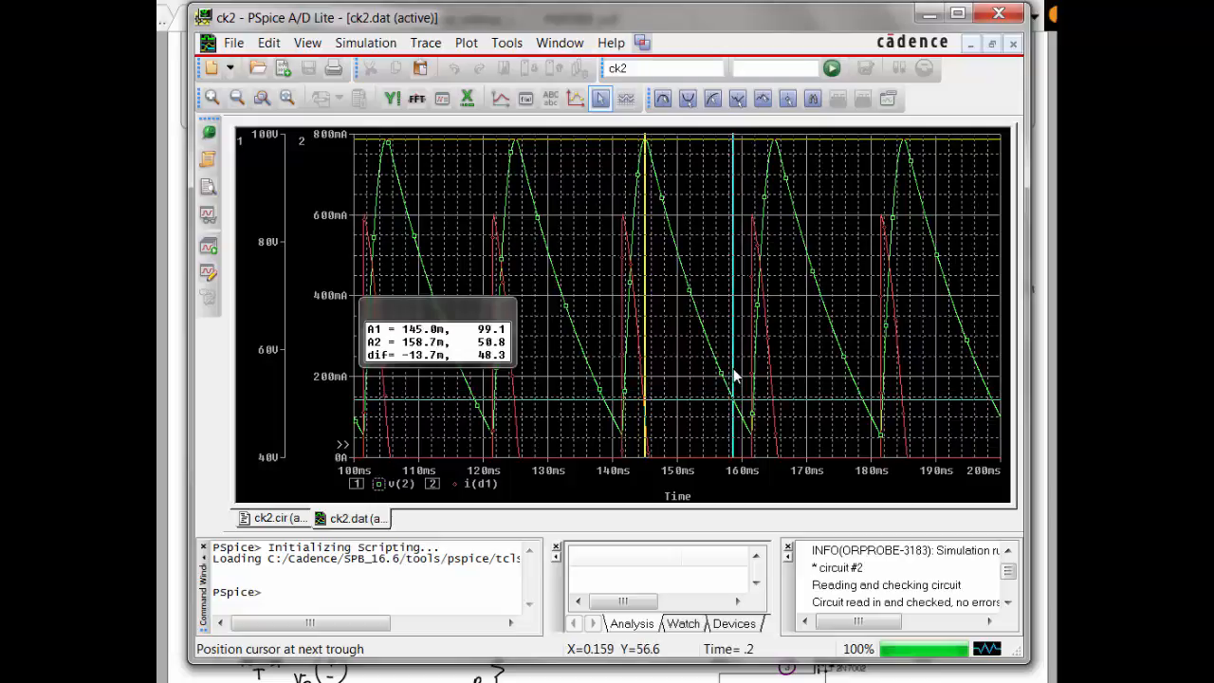
pyautogui.click(687, 99)
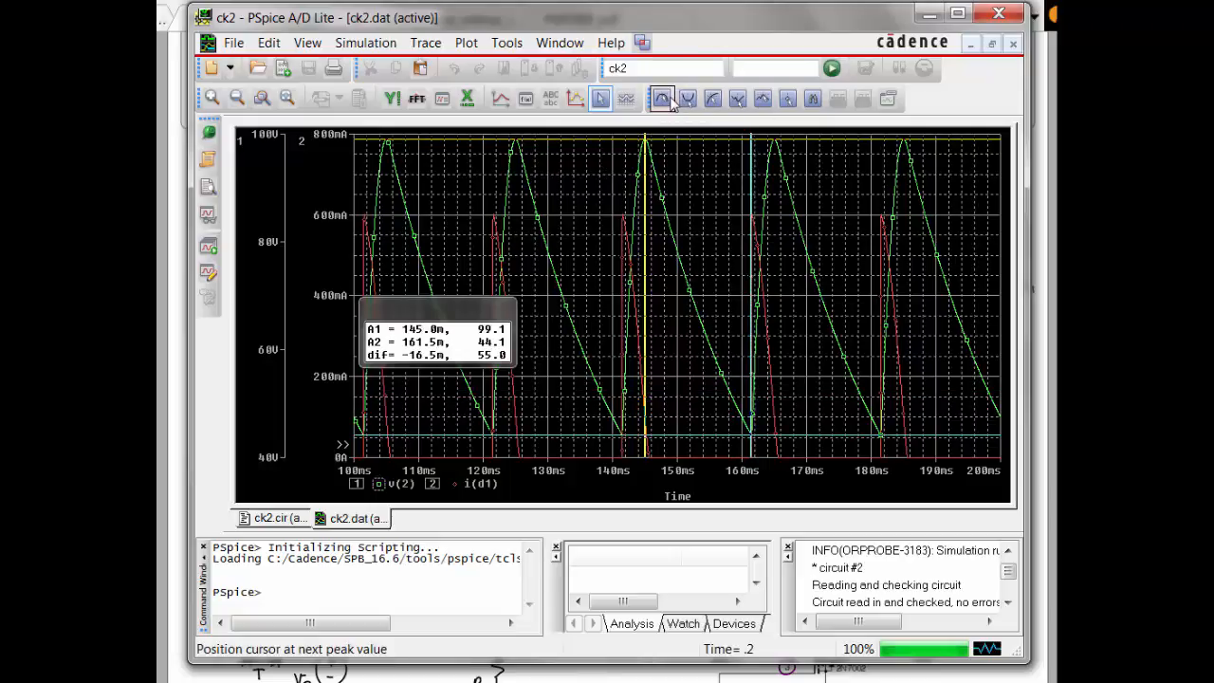
pyautogui.moveTo(697, 293)
pyautogui.mouseDown()
pyautogui.moveTo(708, 352)
pyautogui.moveTo(730, 353)
pyautogui.moveTo(693, 273)
pyautogui.moveTo(727, 383)
pyautogui.moveTo(684, 306)
pyautogui.moveTo(743, 442)
pyautogui.mouseUp()
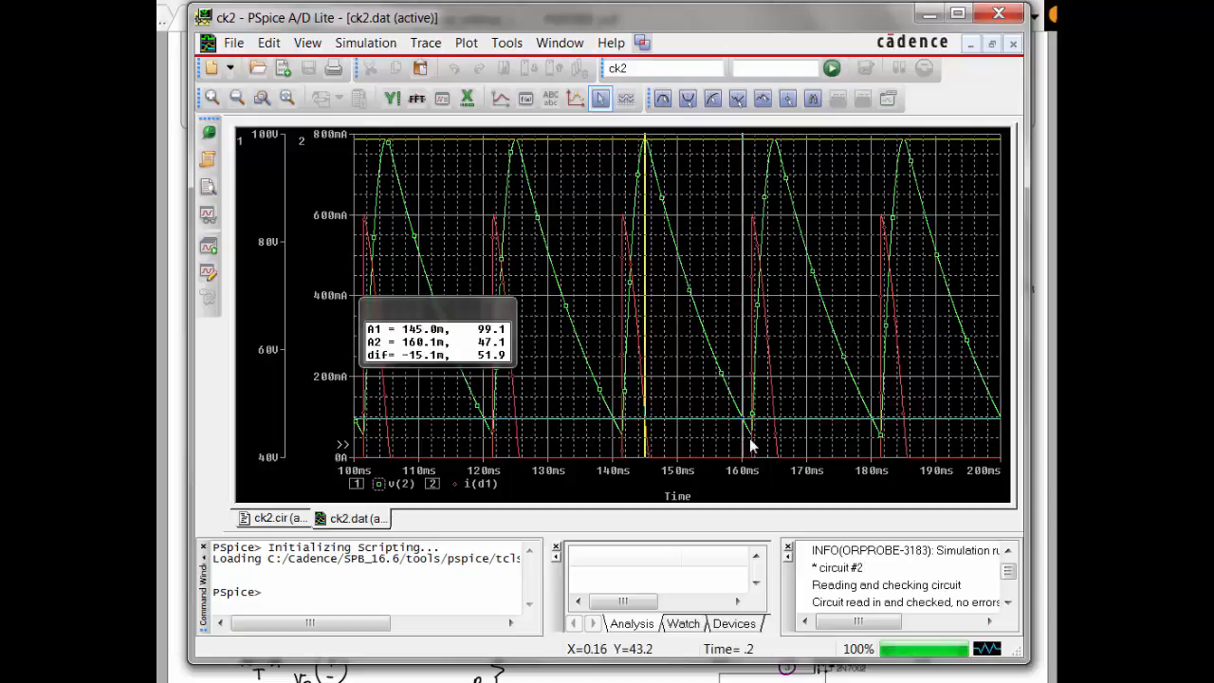
pyautogui.click(689, 99)
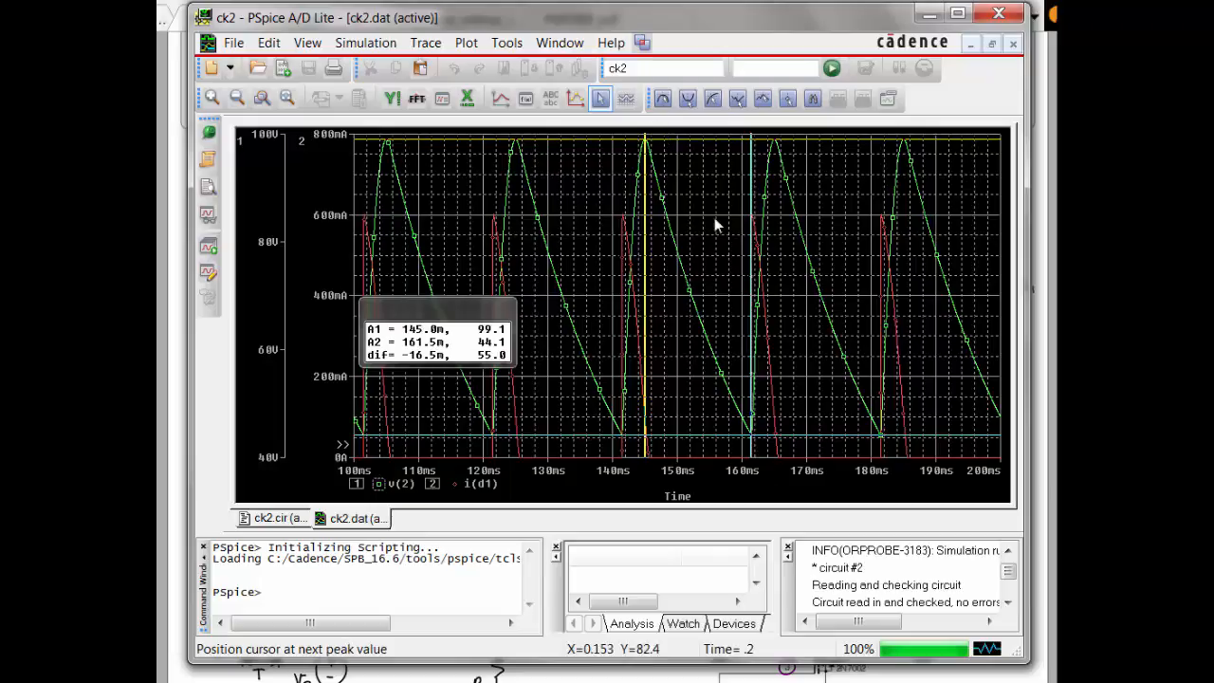
# Mark the v(2) trough near 161.5 ms with its coordinates and, with the cursors hidden, move the label left of the trough.
pyautogui.click(889, 101)
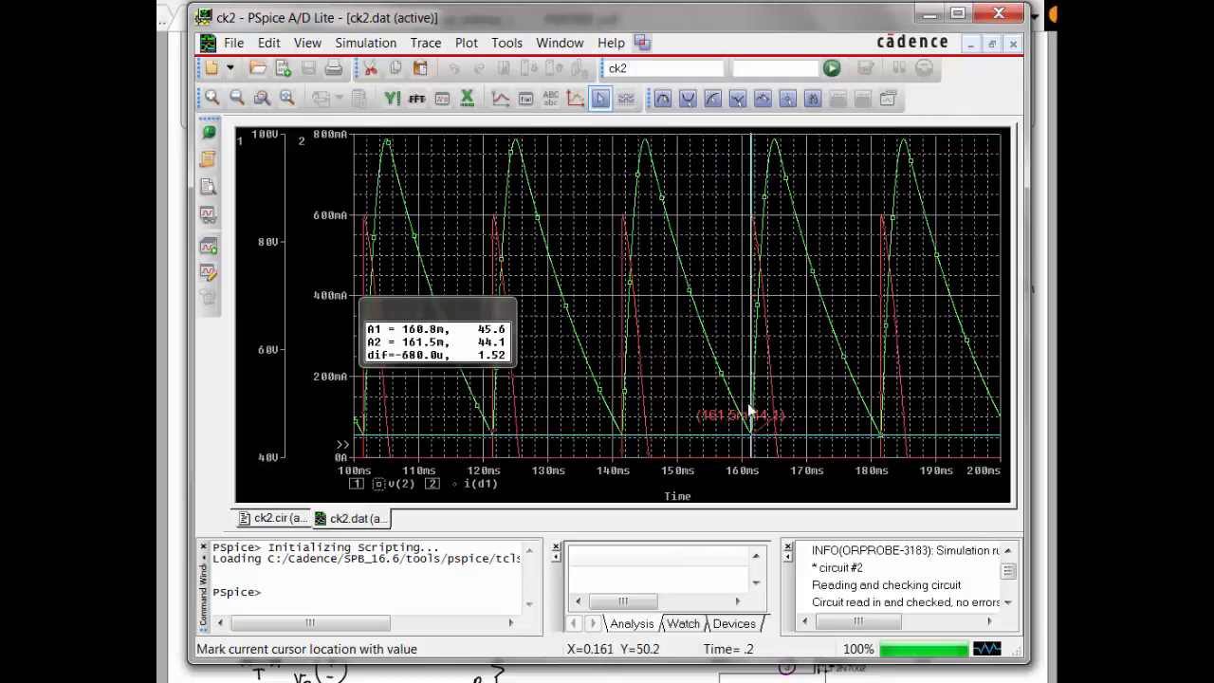
pyautogui.click(599, 98)
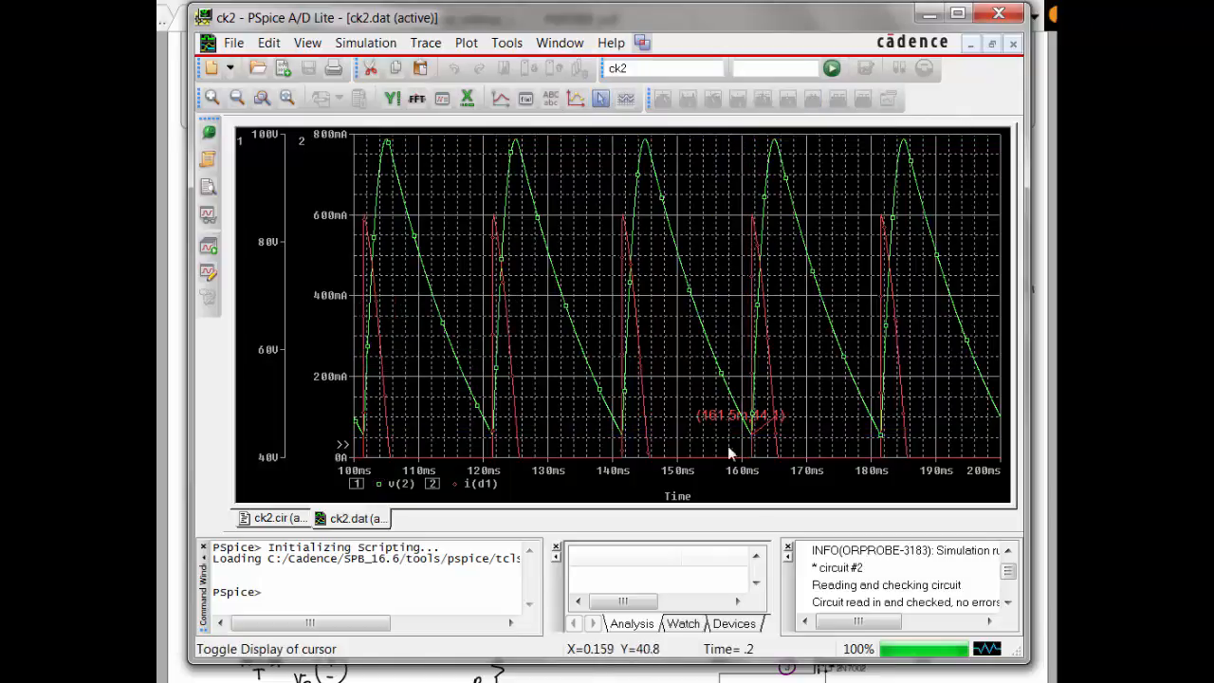
pyautogui.moveTo(738, 416); pyautogui.dragTo(683, 412)
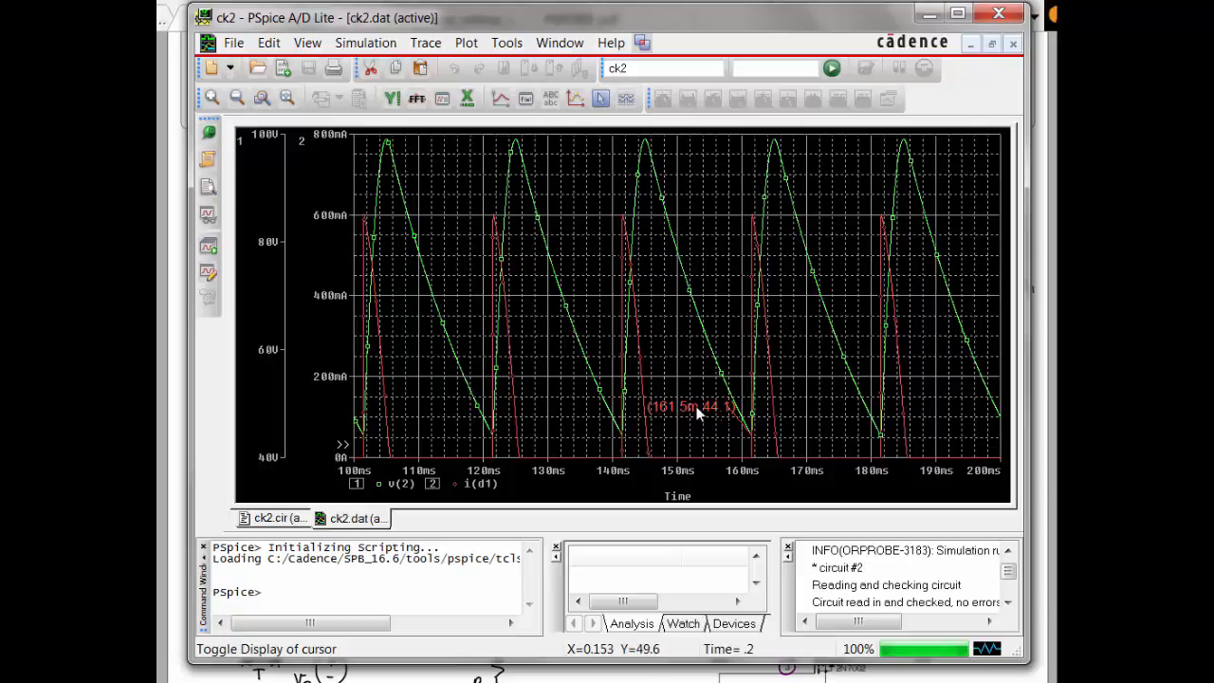
# Open the trough's coordinate label for text editing, close it without changes and clear the selection.
pyautogui.doubleClick(692, 404)
pyautogui.click(708, 368)
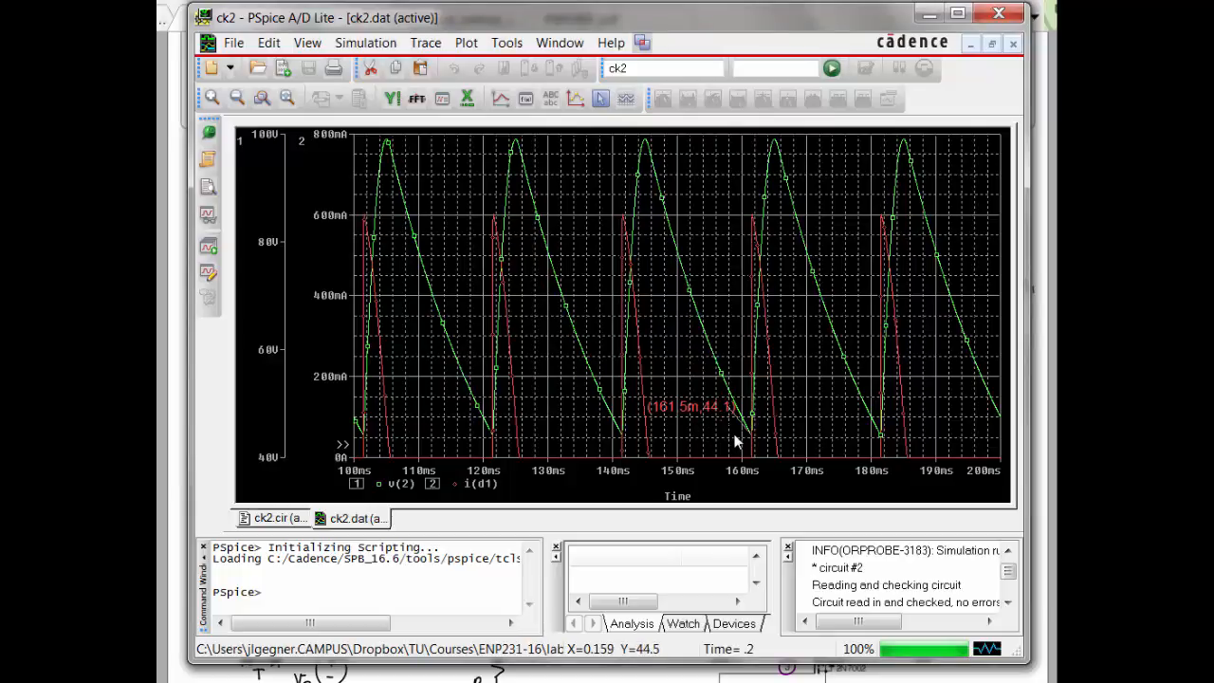
pyautogui.click(734, 435)
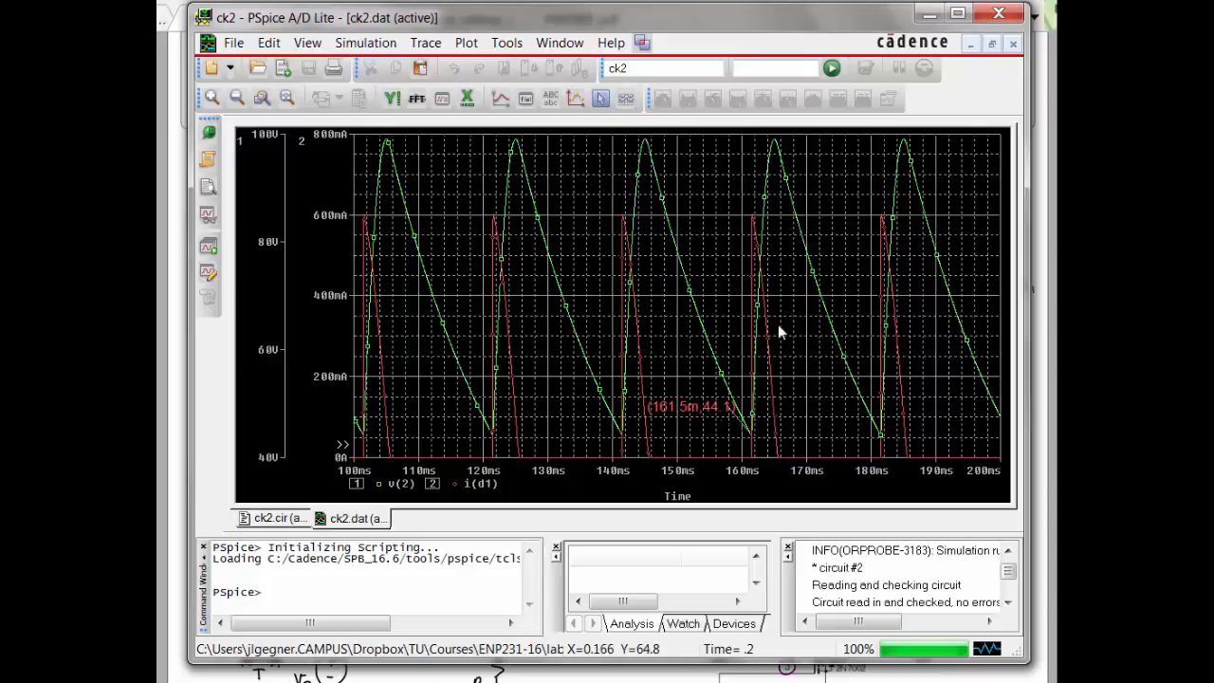
# Place a text label reading "Vcap_pk-pk = 55.0V" beside the v(2) peak near 145 ms, and delete it again.
pyautogui.click(465, 42)
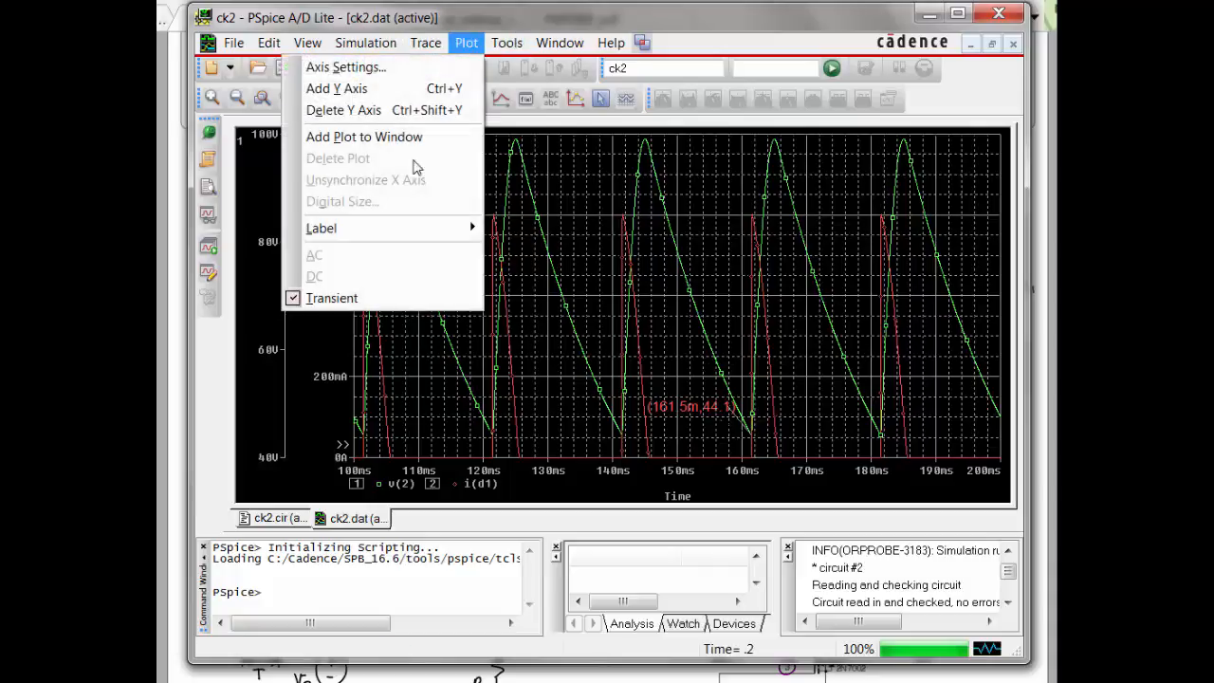
pyautogui.moveTo(347, 235)
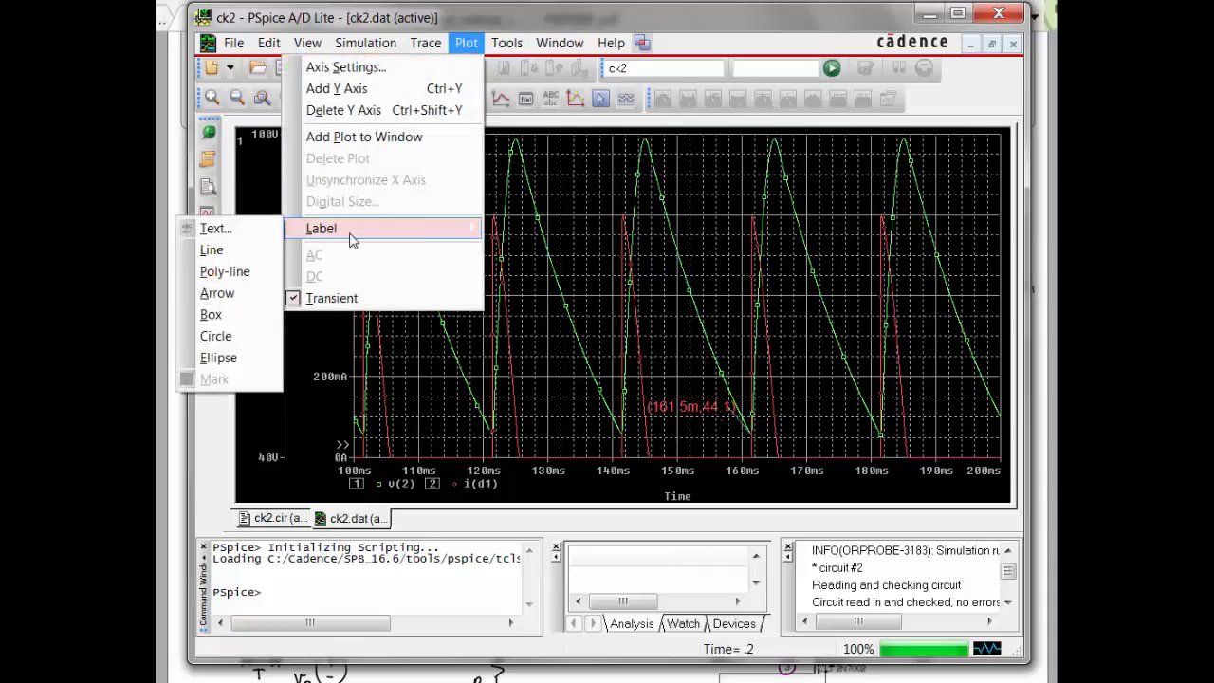
pyautogui.click(245, 238)
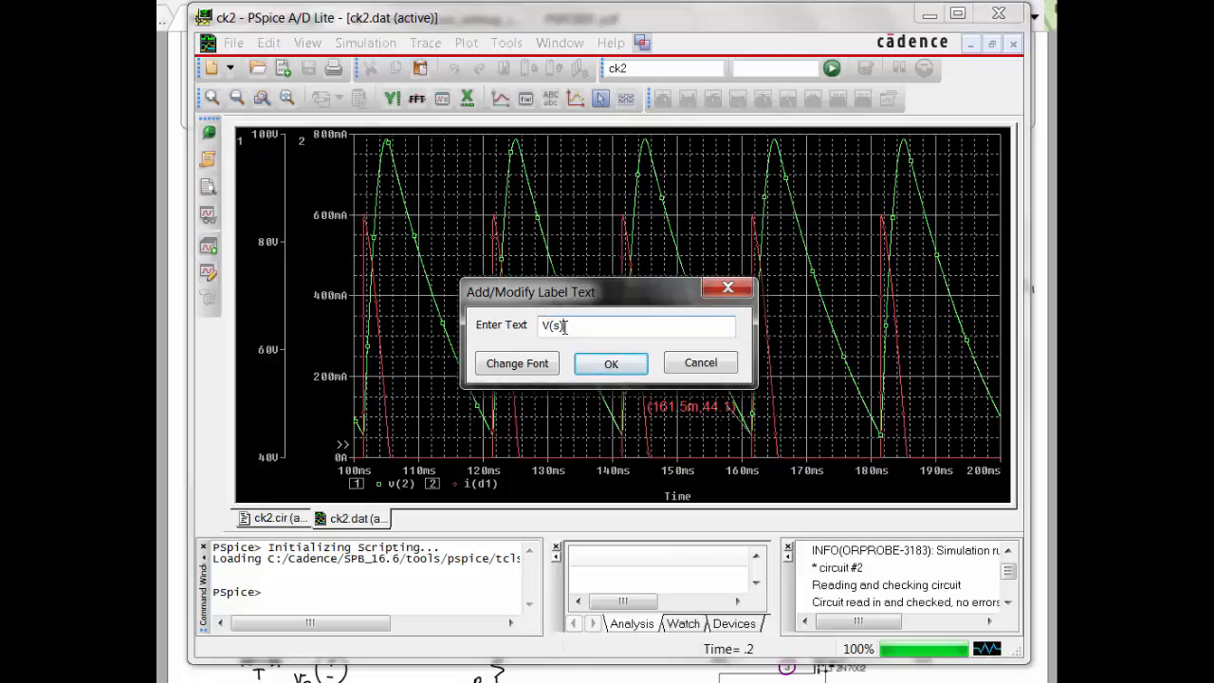
pyautogui.write('2')
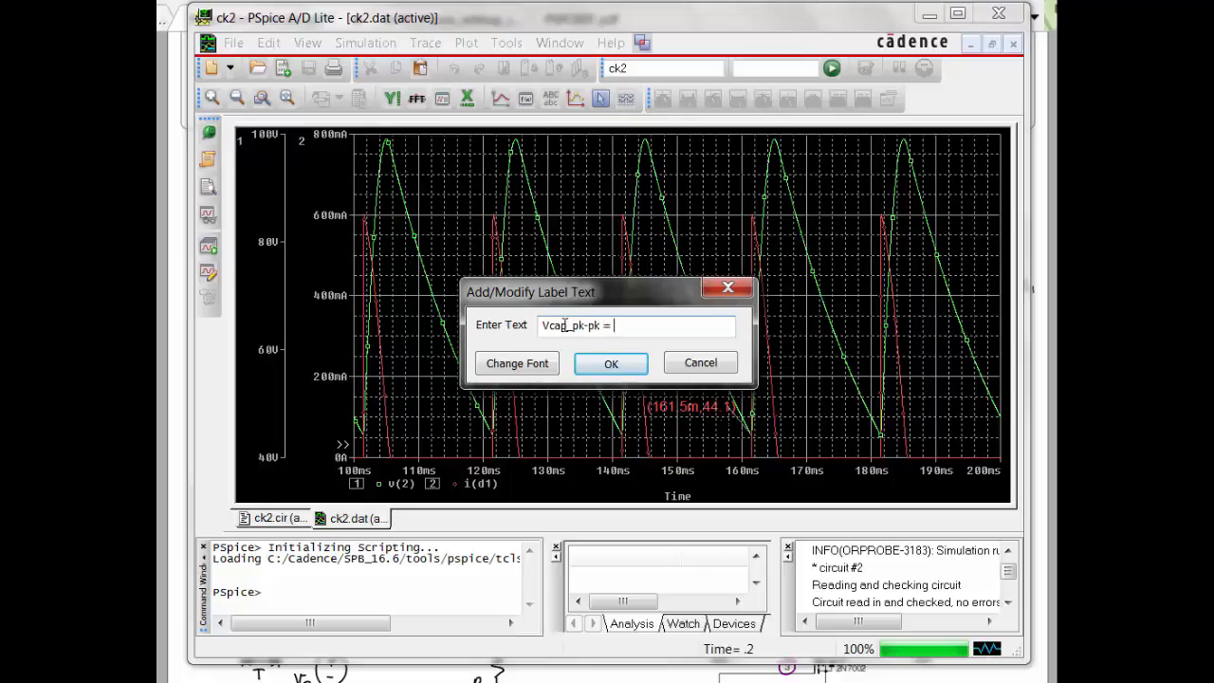
pyautogui.write('55.0V')
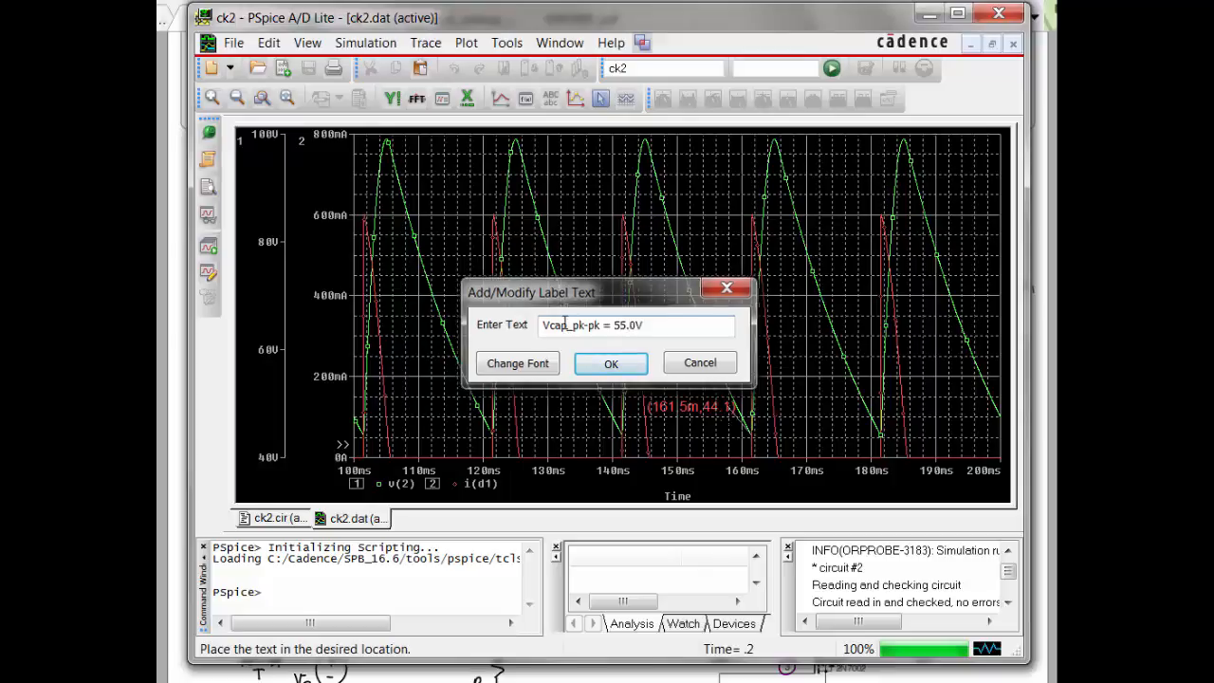
pyautogui.press('Return')
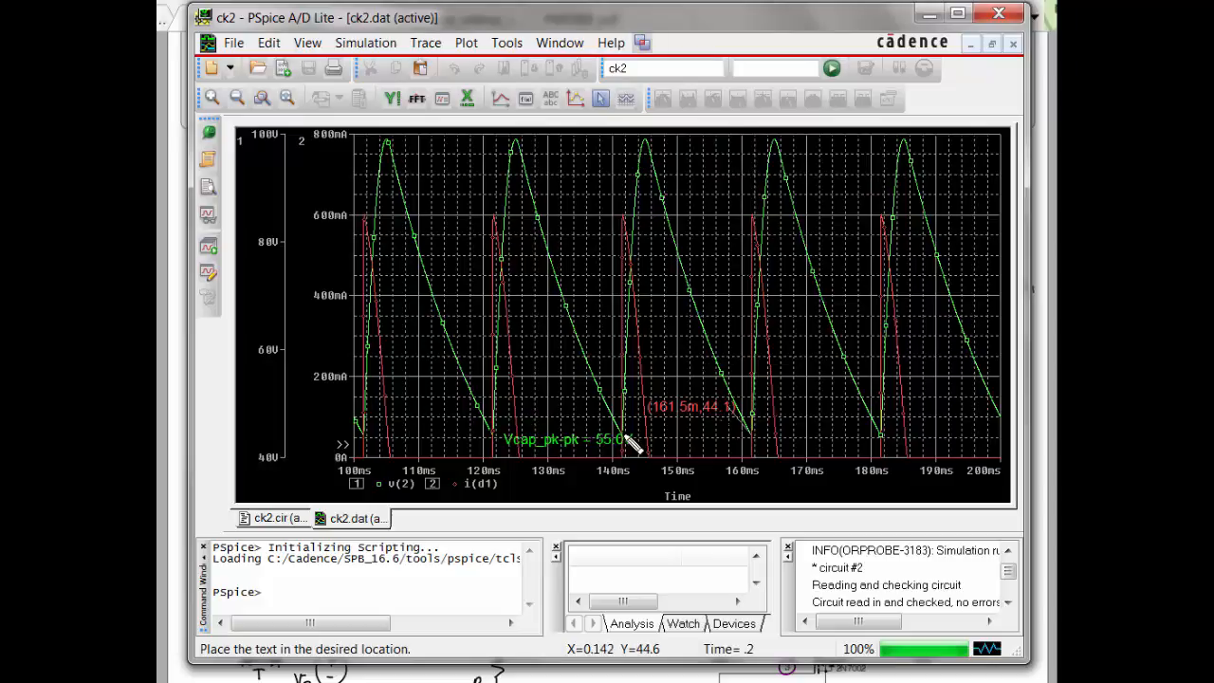
pyautogui.click(683, 168)
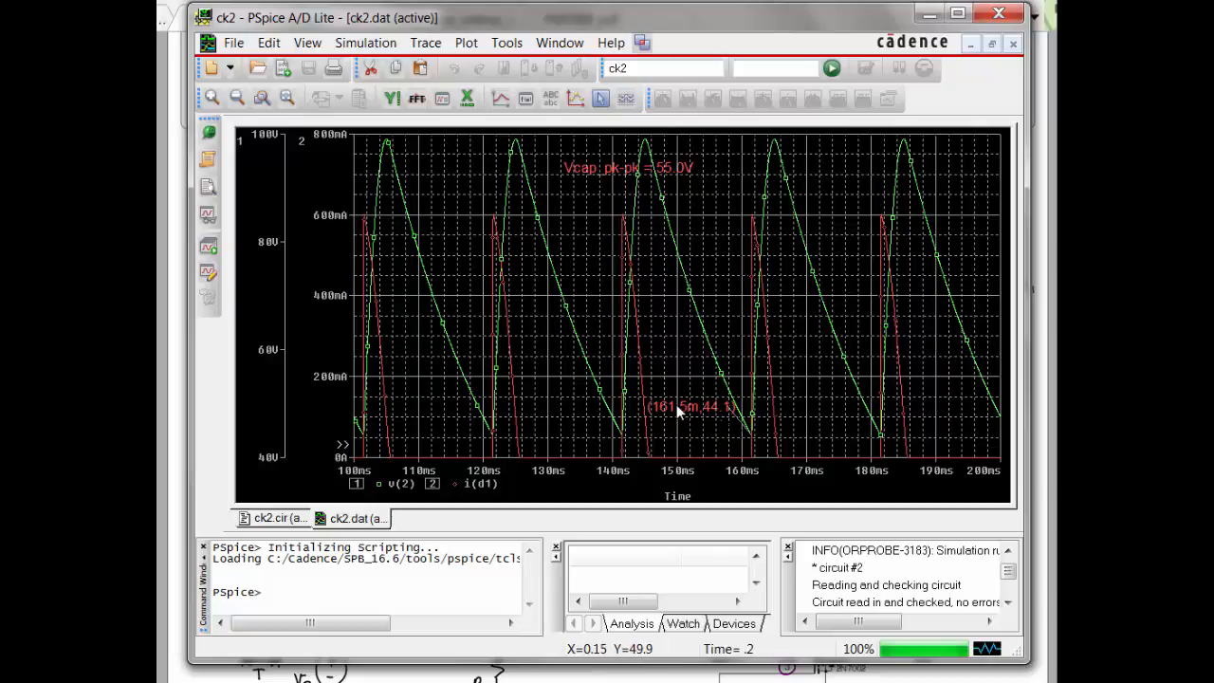
pyautogui.press('Delete')
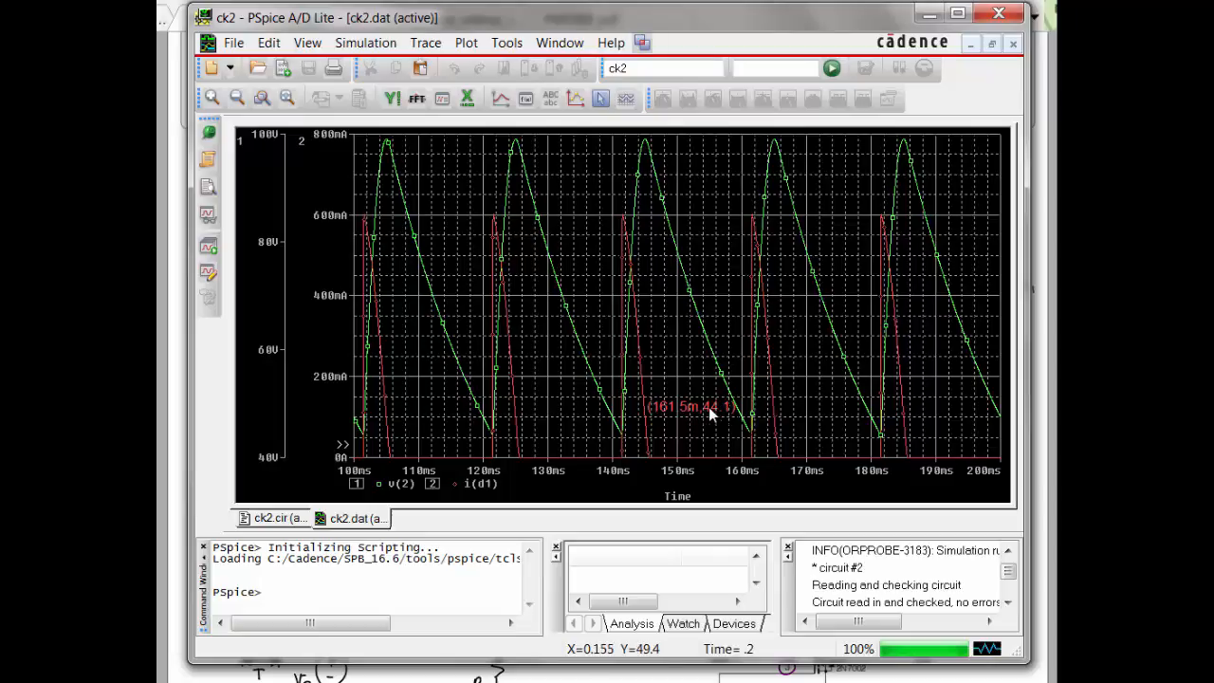
# Remove the coordinate label of the v(2) trough near 161.5 ms and fit all traces in the plot.
pyautogui.moveTo(614, 359); pyautogui.dragTo(779, 439)
pyautogui.click(780, 439)
pyautogui.moveTo(607, 364); pyautogui.dragTo(797, 439)
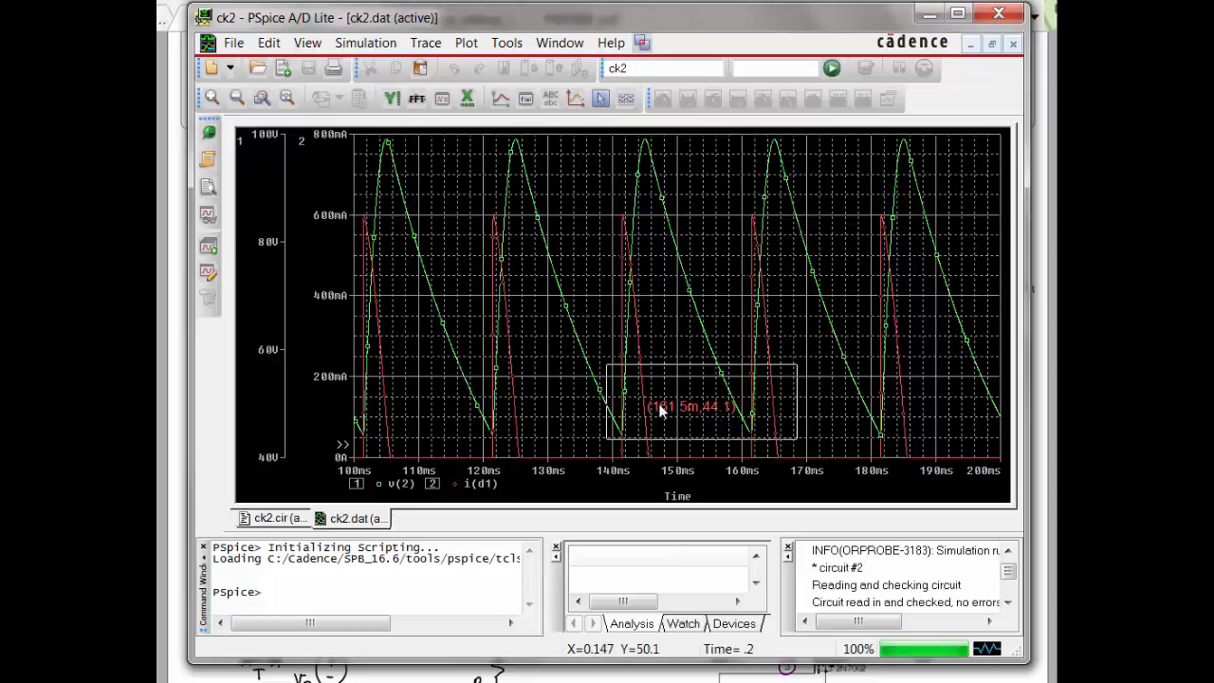
pyautogui.moveTo(683, 409); pyautogui.dragTo(690, 414)
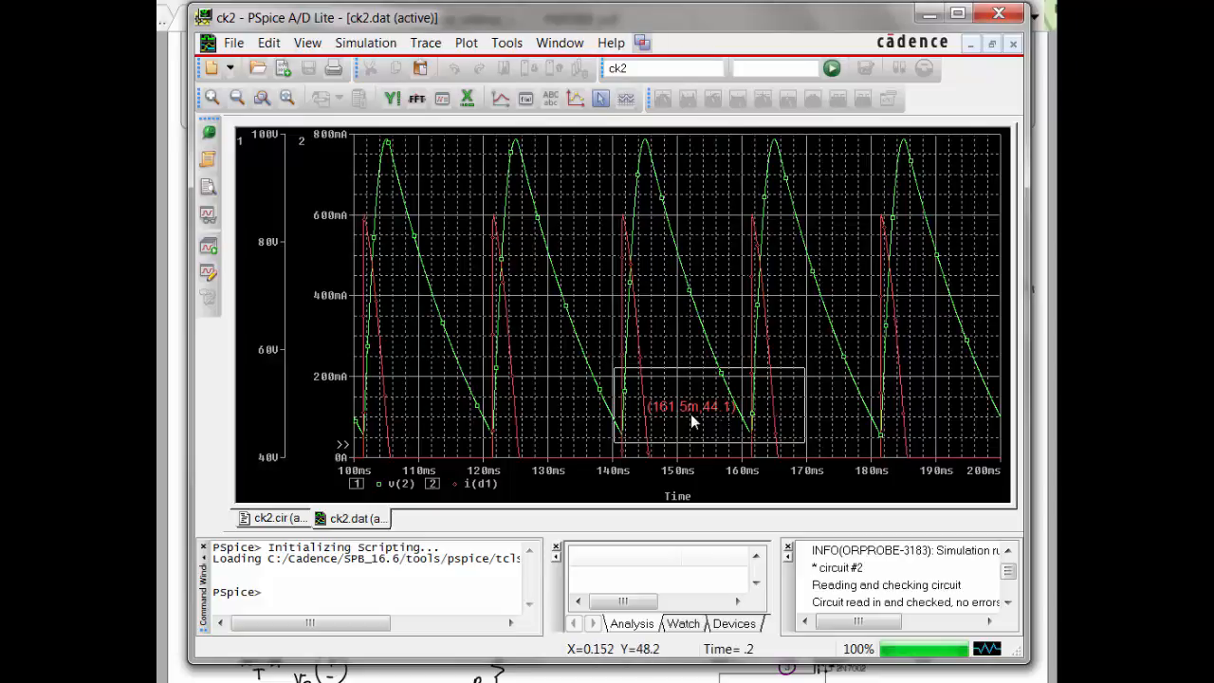
pyautogui.click(286, 98)
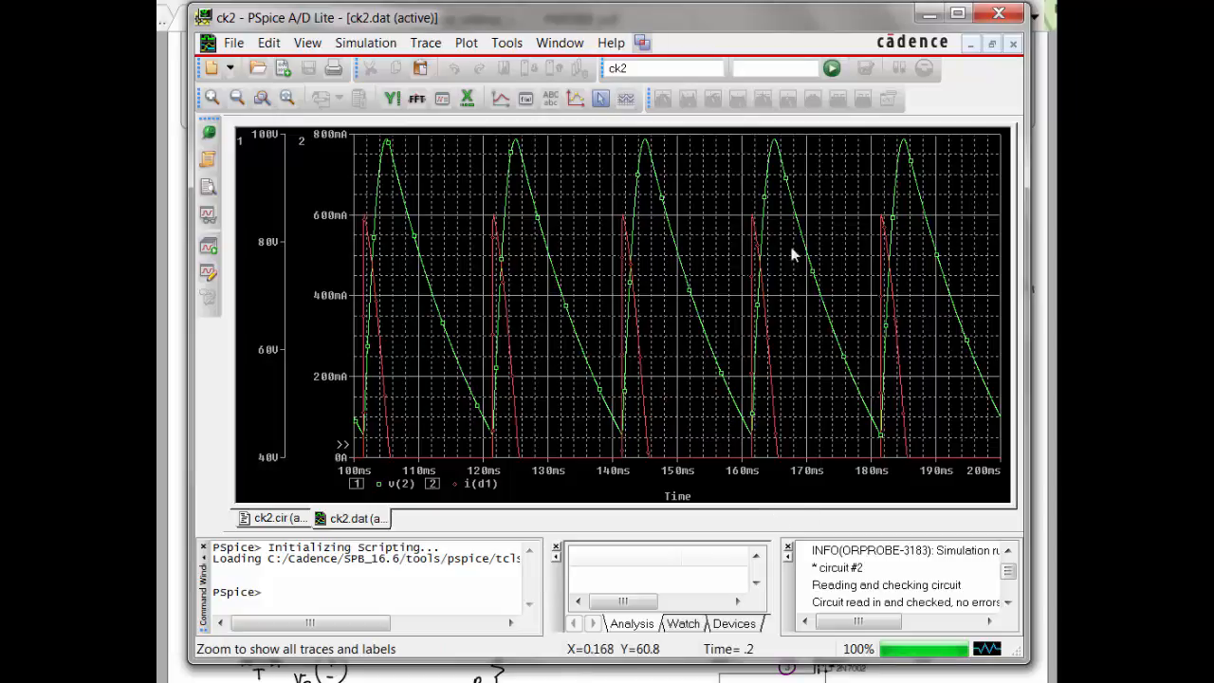
# Show the measurement results and enlarge their area enough to list all the defined measurements.
pyautogui.click(628, 100)
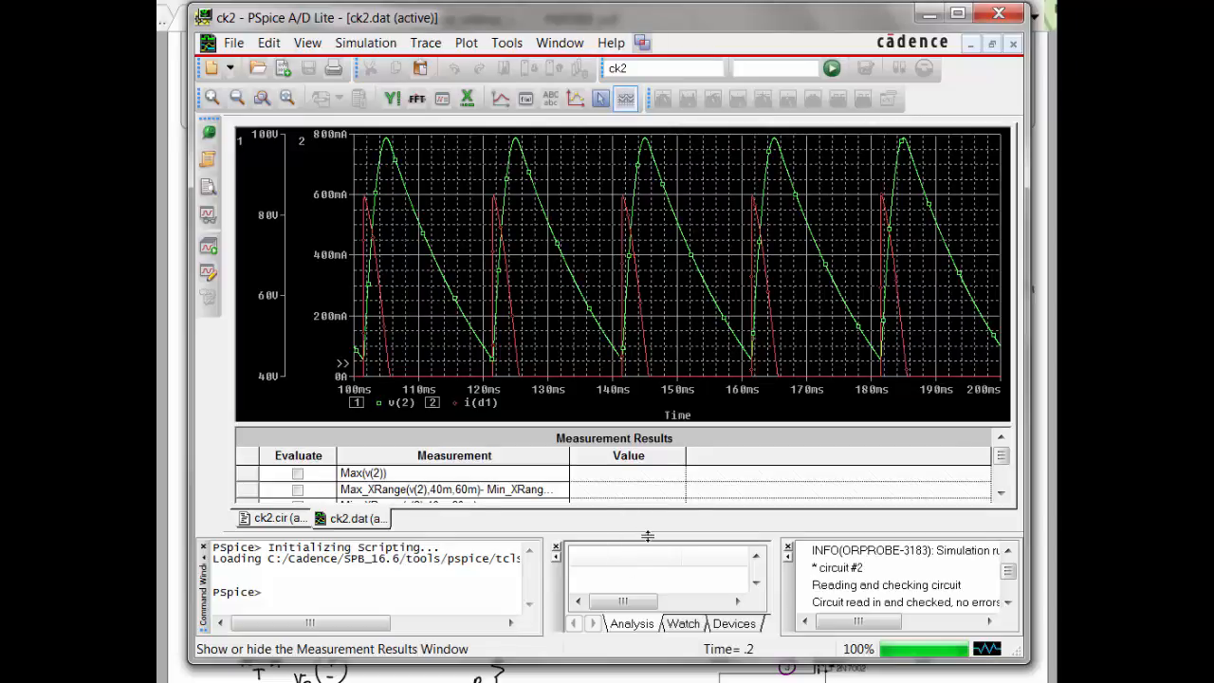
pyautogui.moveTo(647, 536); pyautogui.dragTo(647, 583)
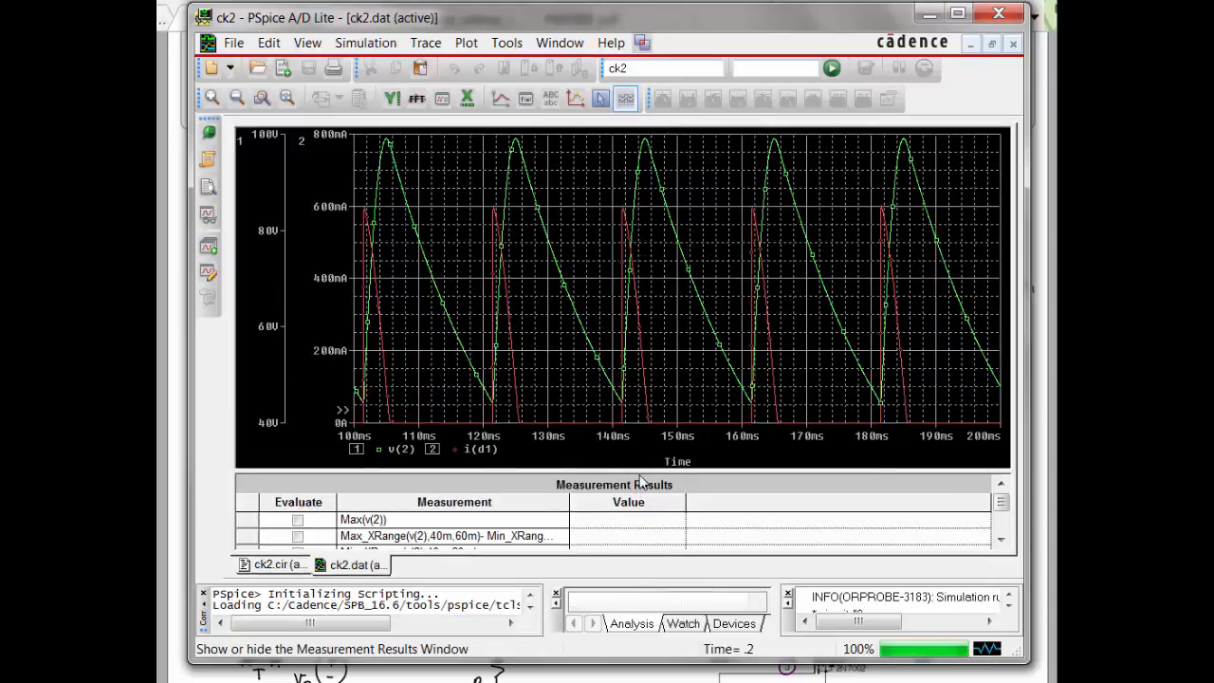
pyautogui.moveTo(641, 481); pyautogui.dragTo(644, 406)
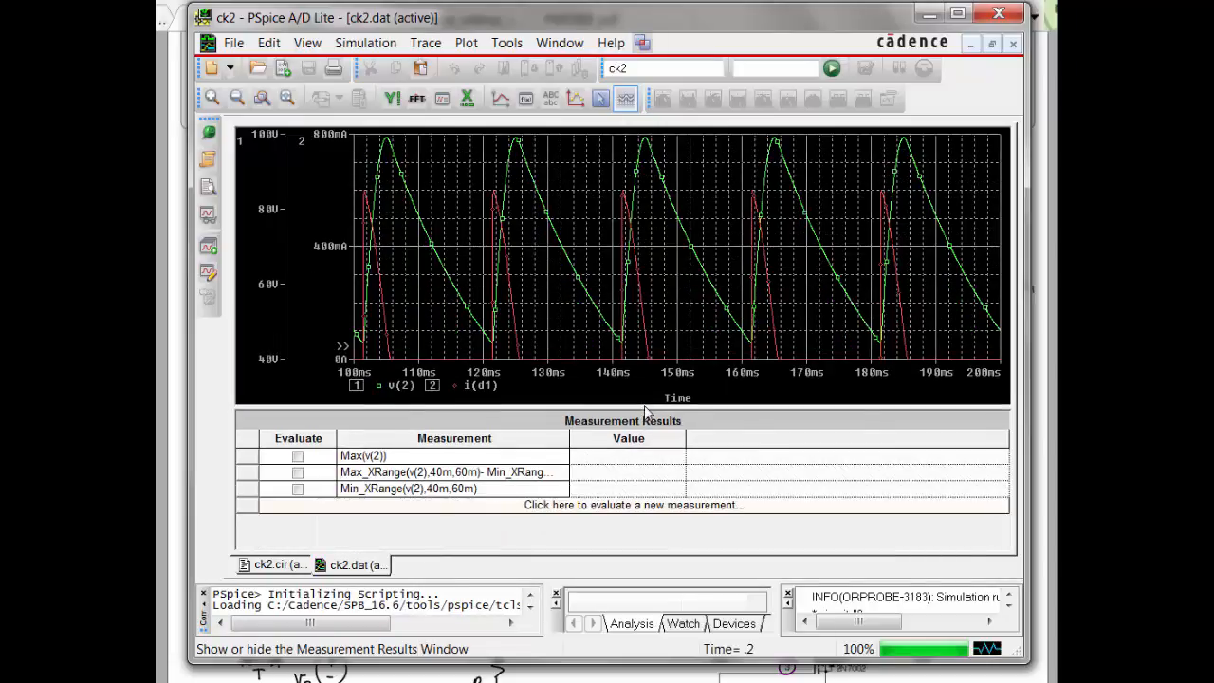
pyautogui.click(488, 474)
pyautogui.click(610, 481)
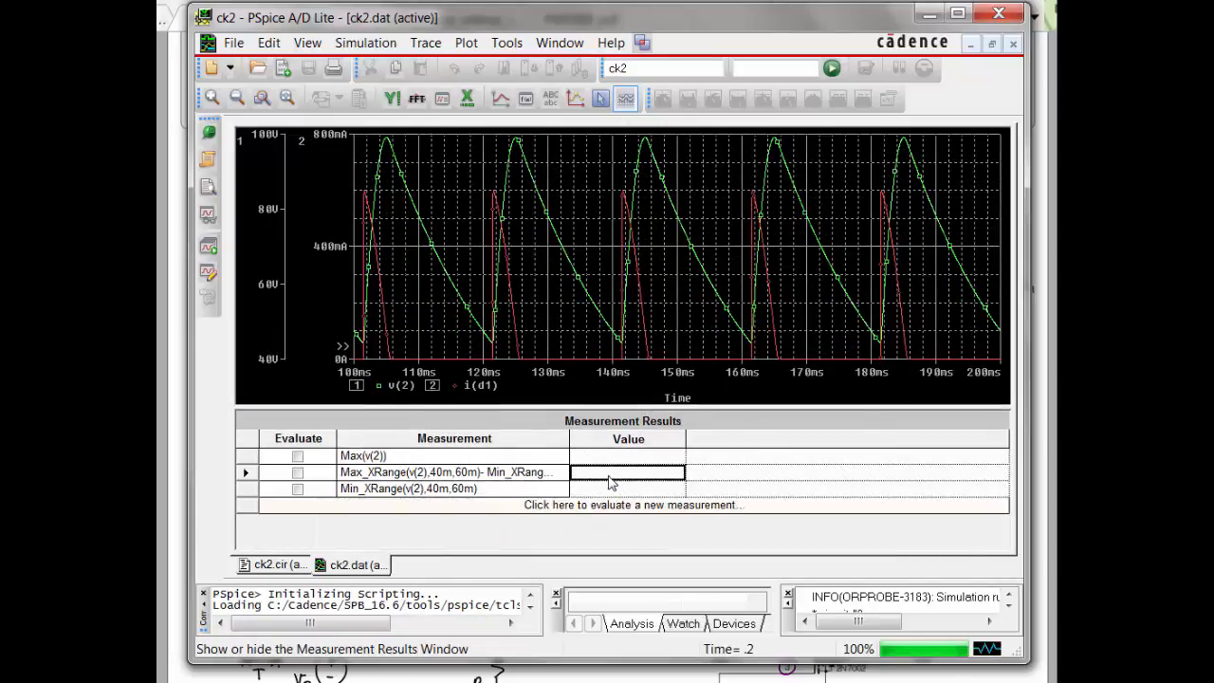
# Open the Max(v(2)) measurement for editing, review the available measurement functions and close it without changes.
pyautogui.click(399, 457)
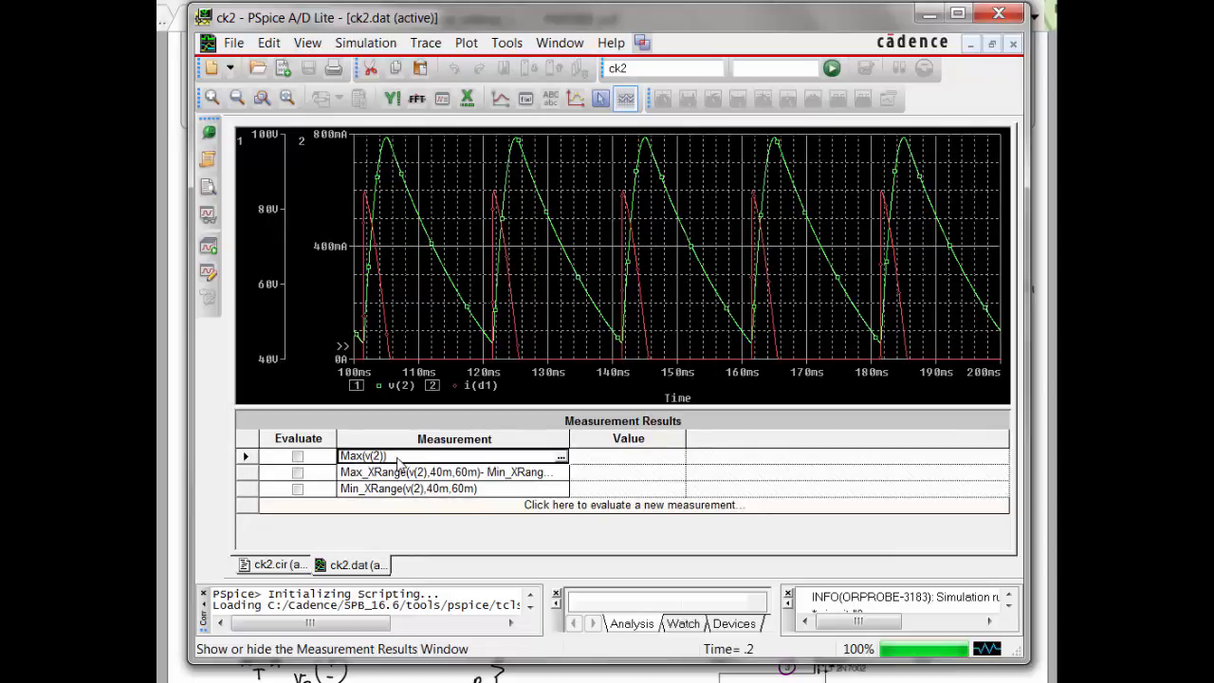
pyautogui.click(560, 460)
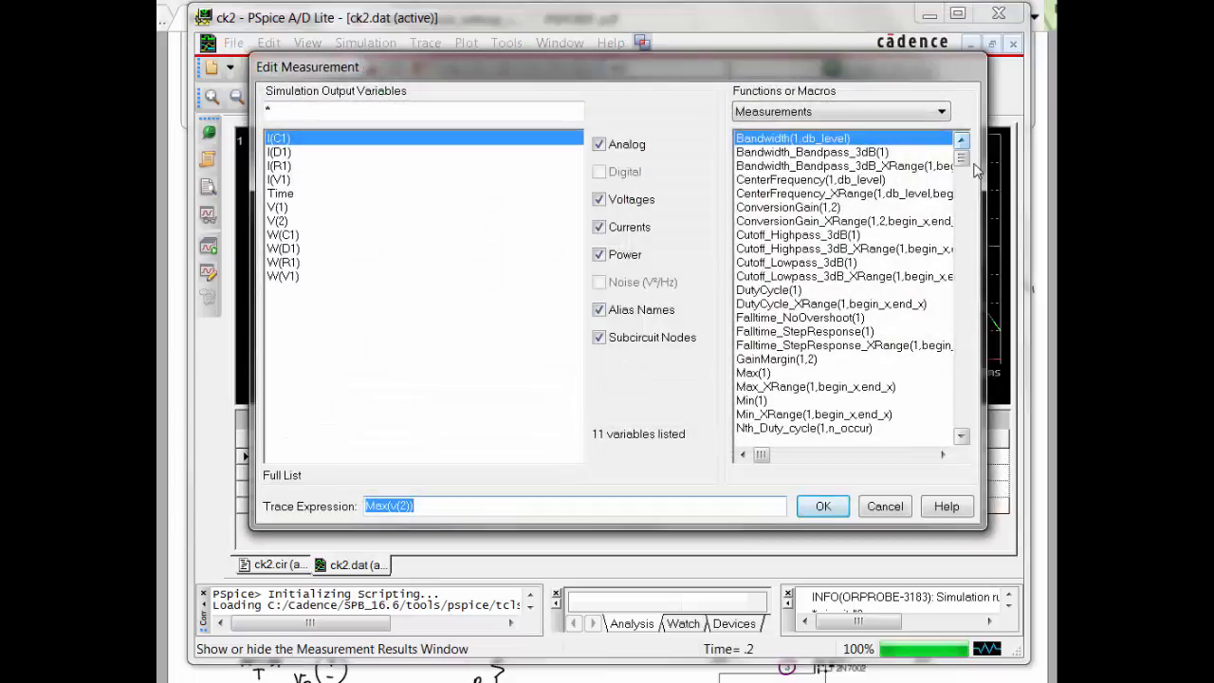
pyautogui.moveTo(968, 164)
pyautogui.mouseDown()
pyautogui.moveTo(962, 420)
pyautogui.moveTo(961, 156)
pyautogui.mouseUp()
pyautogui.click(885, 506)
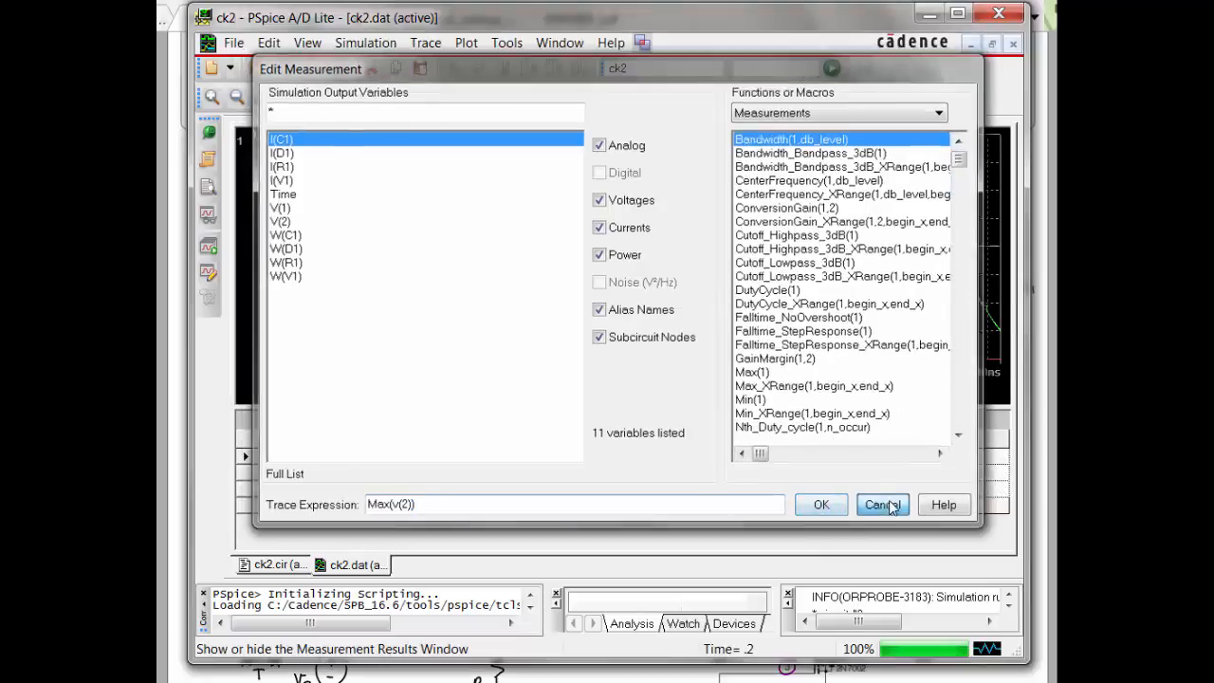
# Turn on evaluation of Max(v(2)) and add a new measurement Min(v(2)).
pyautogui.click(297, 457)
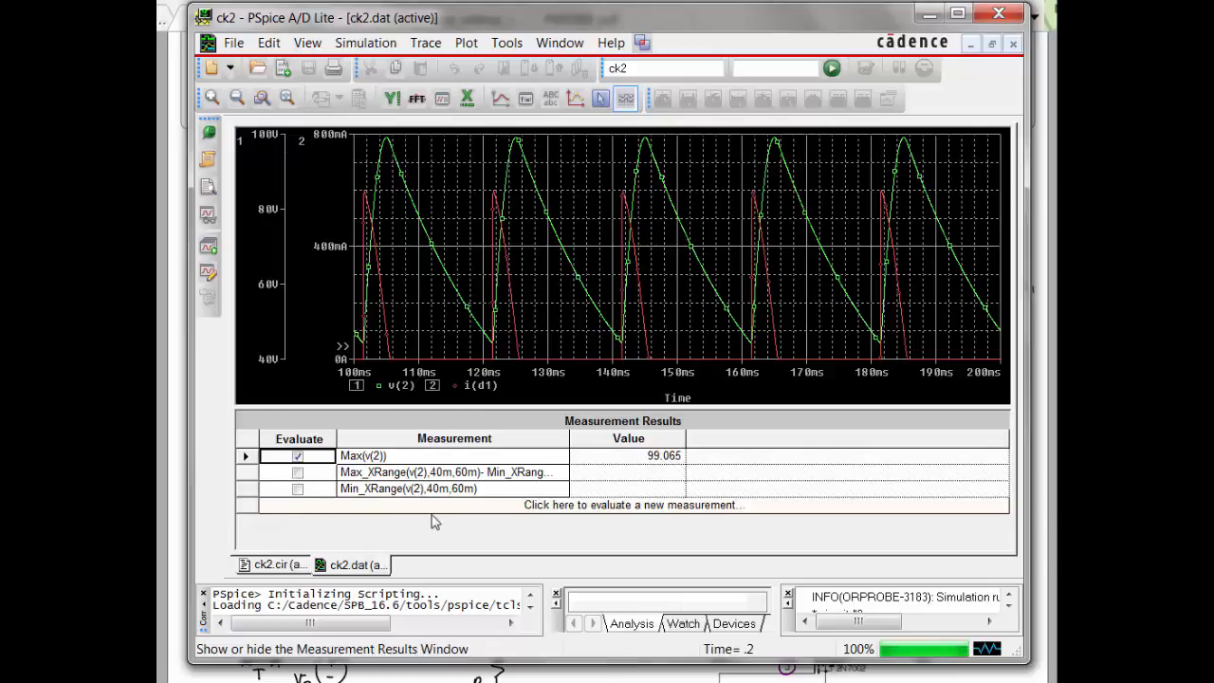
pyautogui.click(593, 506)
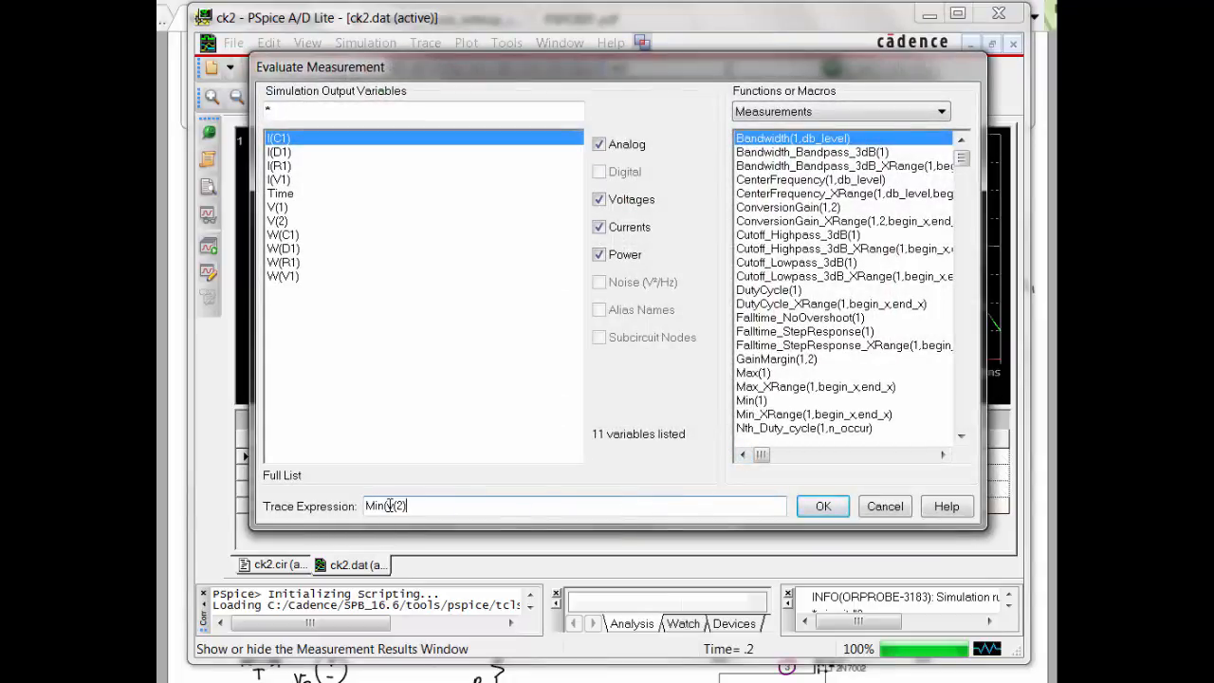
pyautogui.press('Return')
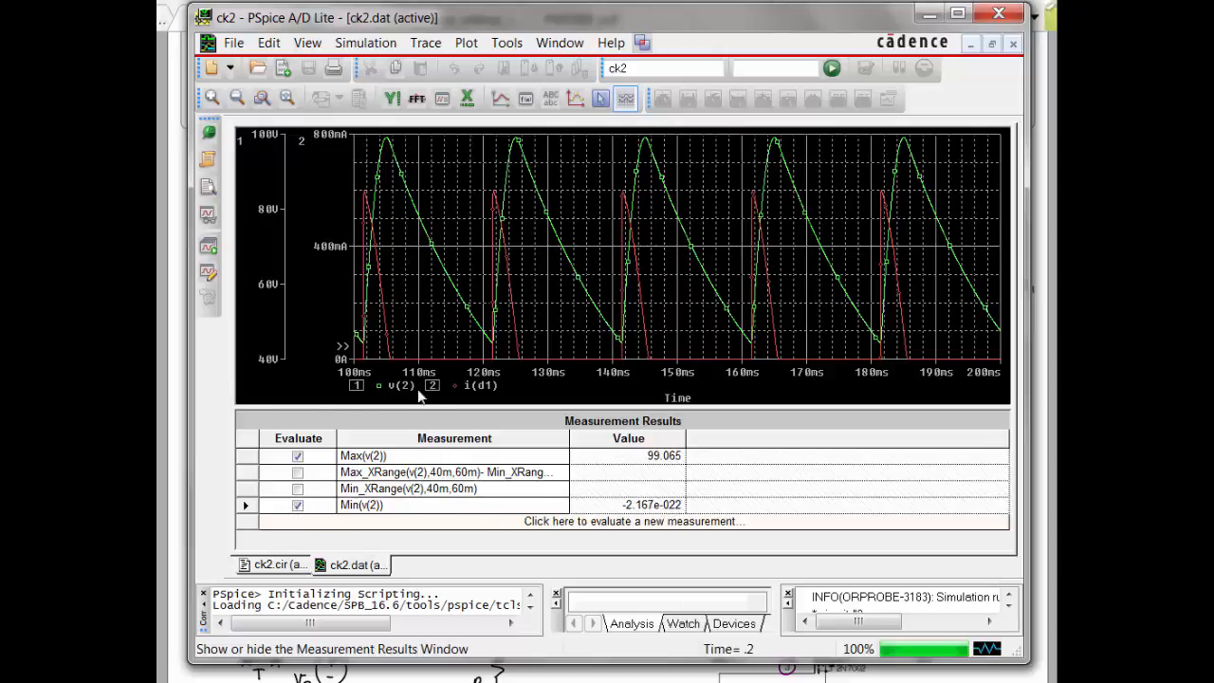
# Set the time axis to use the full simulation data and fit all traces in the plot.
pyautogui.doubleClick(686, 372)
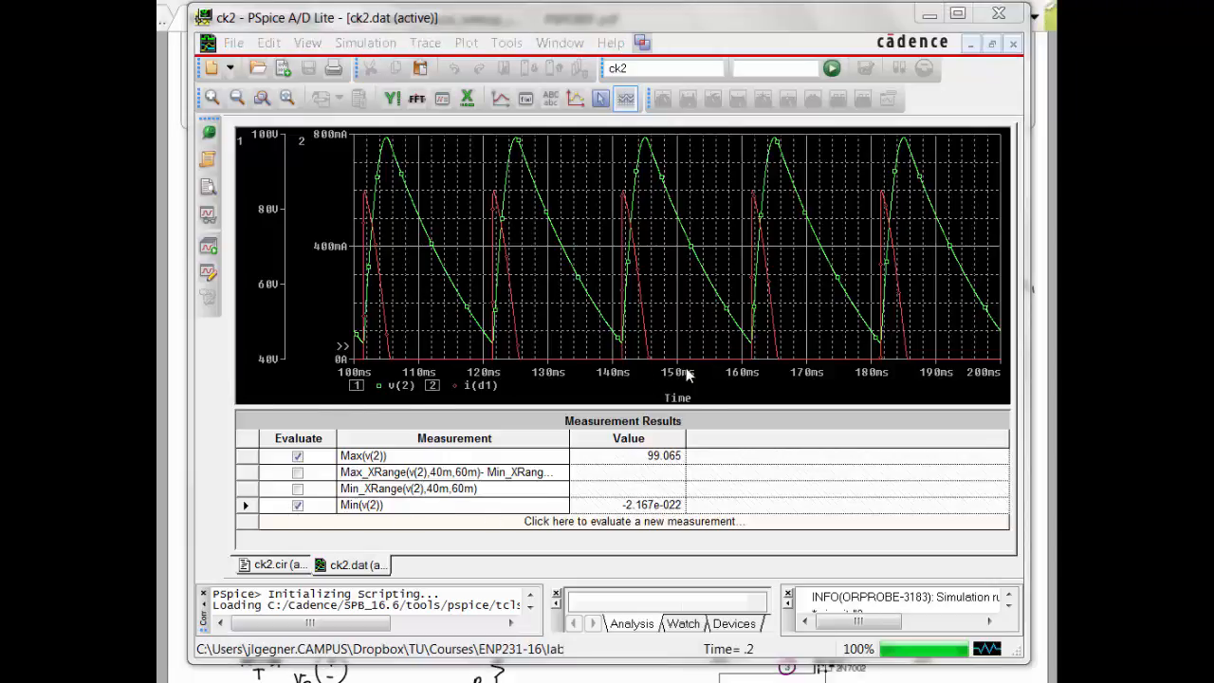
pyautogui.click(439, 263)
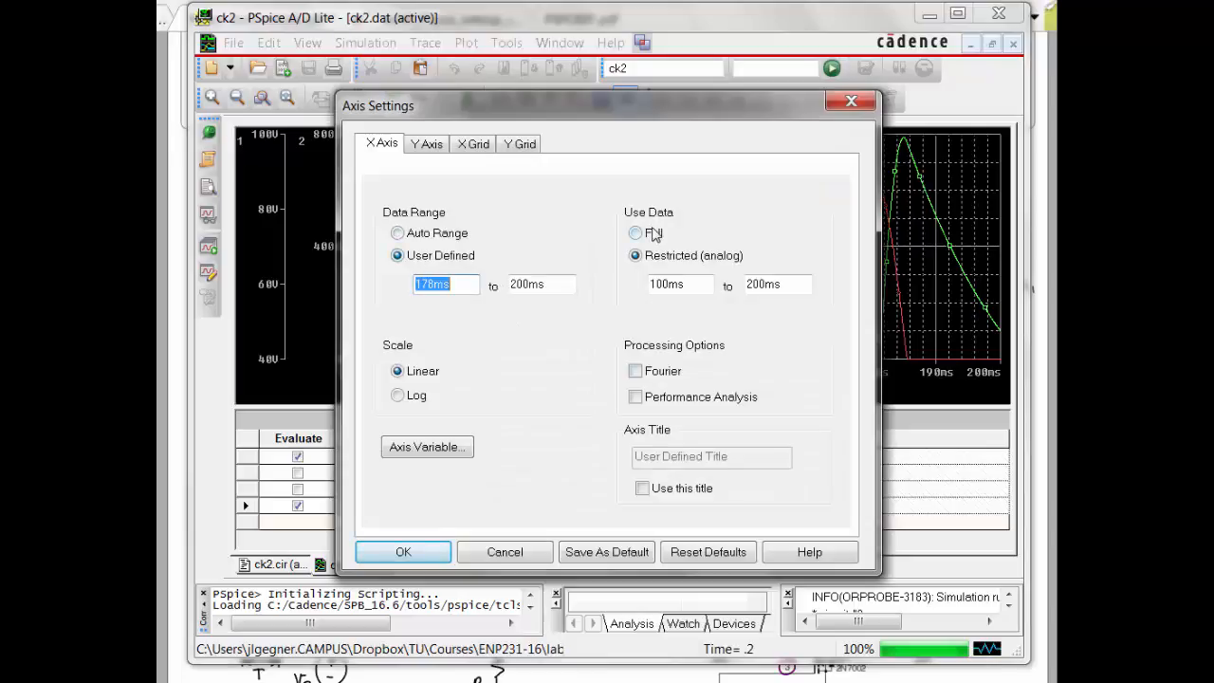
pyautogui.click(652, 233)
pyautogui.click(403, 552)
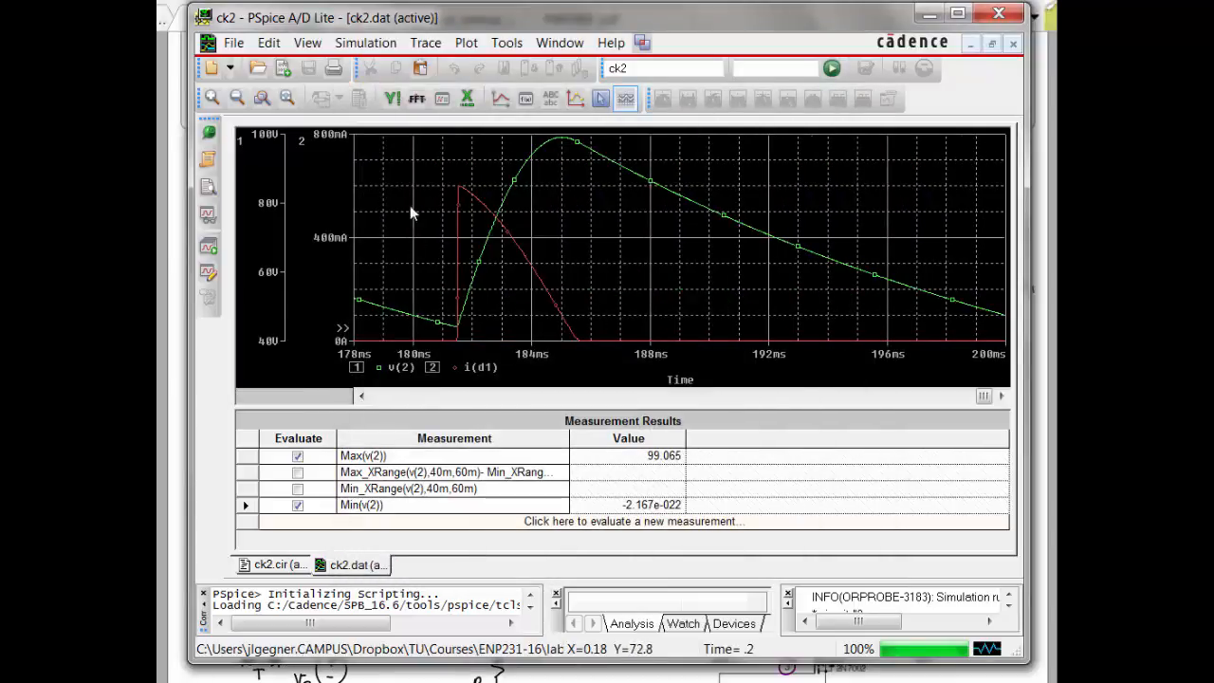
pyautogui.click(287, 98)
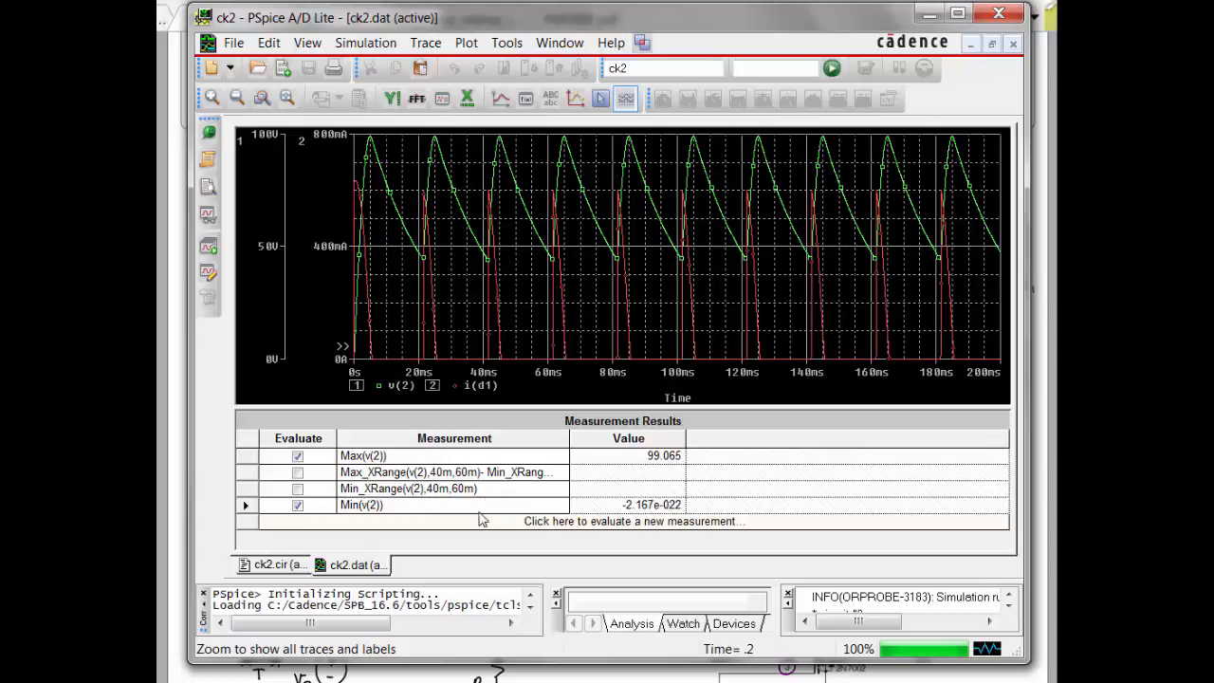
# Delete the Min(v(2)) measurement from the measurement results.
pyautogui.click(247, 504)
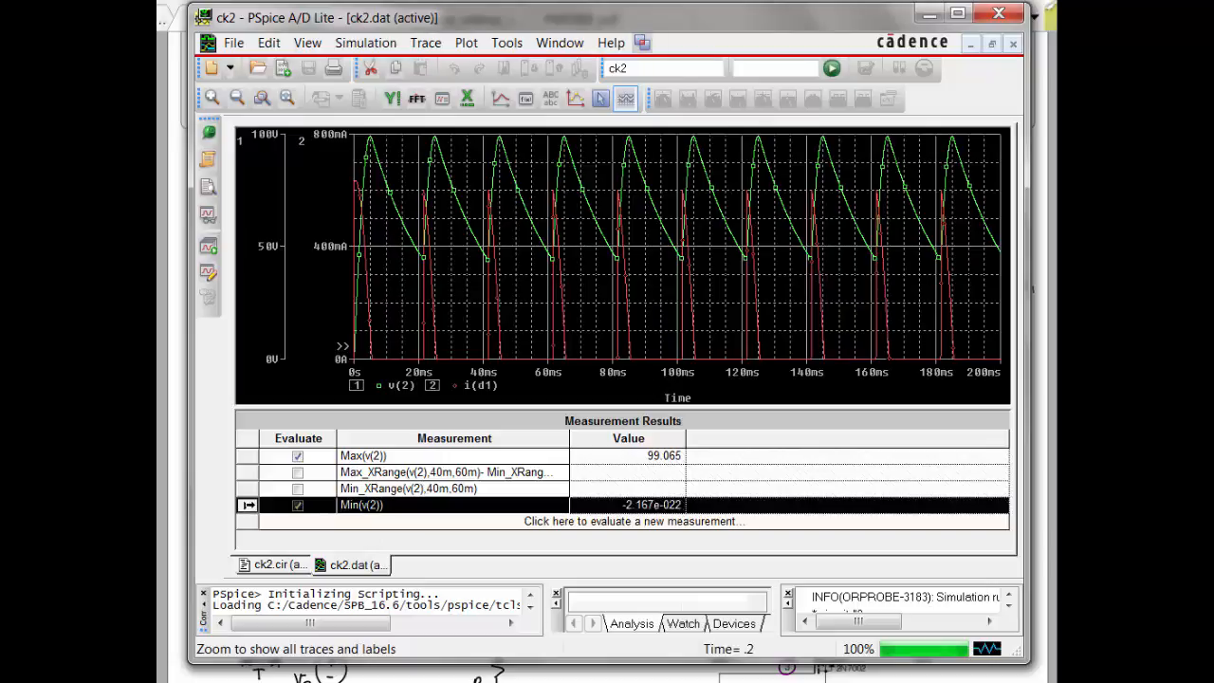
pyautogui.rightClick(248, 505)
pyautogui.click(324, 610)
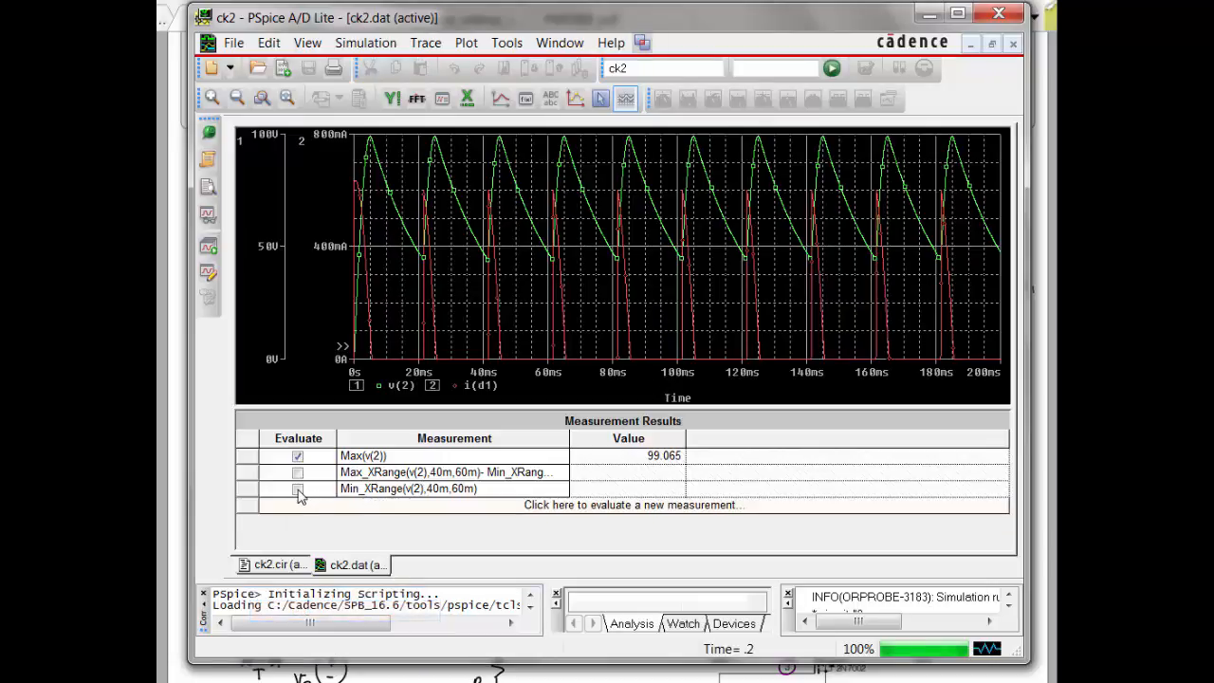
# Evaluate Min_XRange(v(2),40m,60m) and Max_XRange(v(2),40m,60m)-Min_XRange(v(2),40m,60m), widening the measurement column to show the full expressions.
pyautogui.click(298, 490)
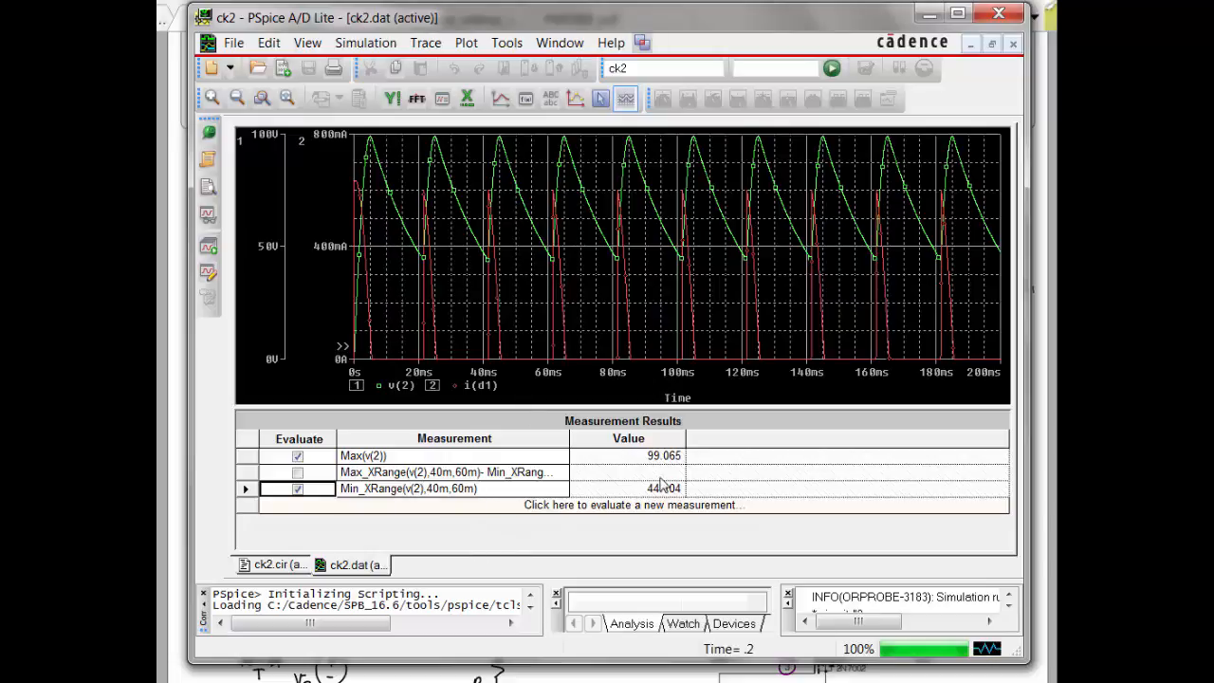
pyautogui.moveTo(572, 435); pyautogui.dragTo(656, 435)
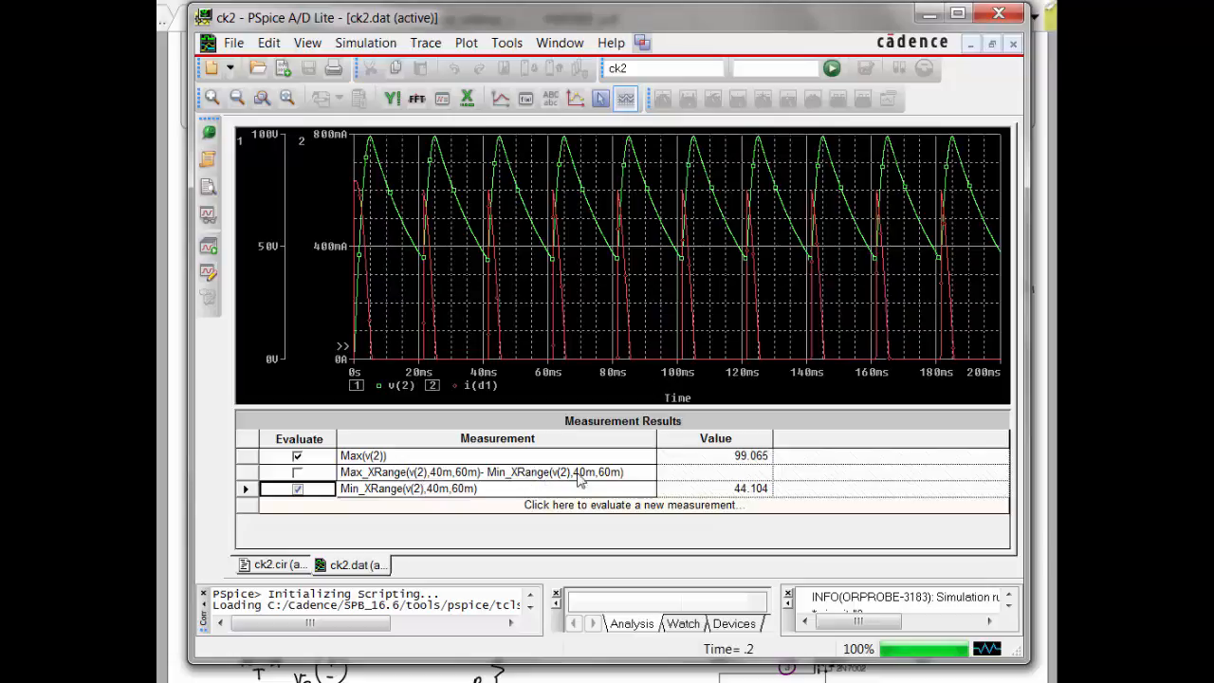
pyautogui.click(309, 479)
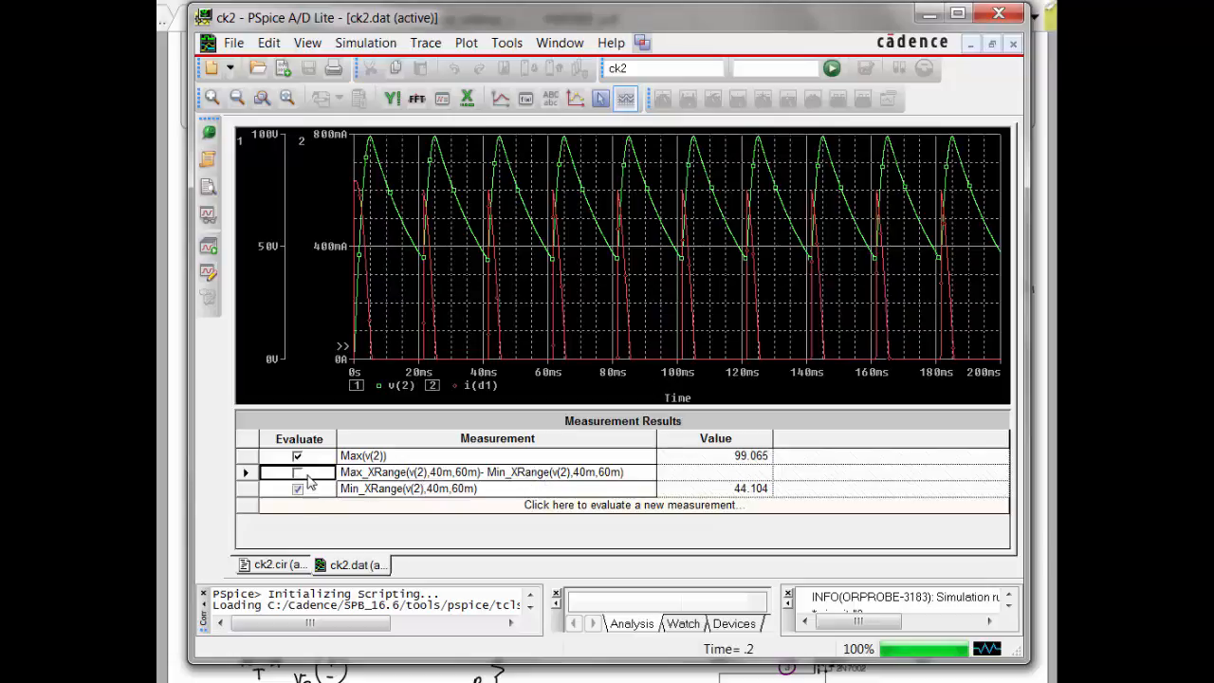
pyautogui.click(305, 475)
pyautogui.click(744, 480)
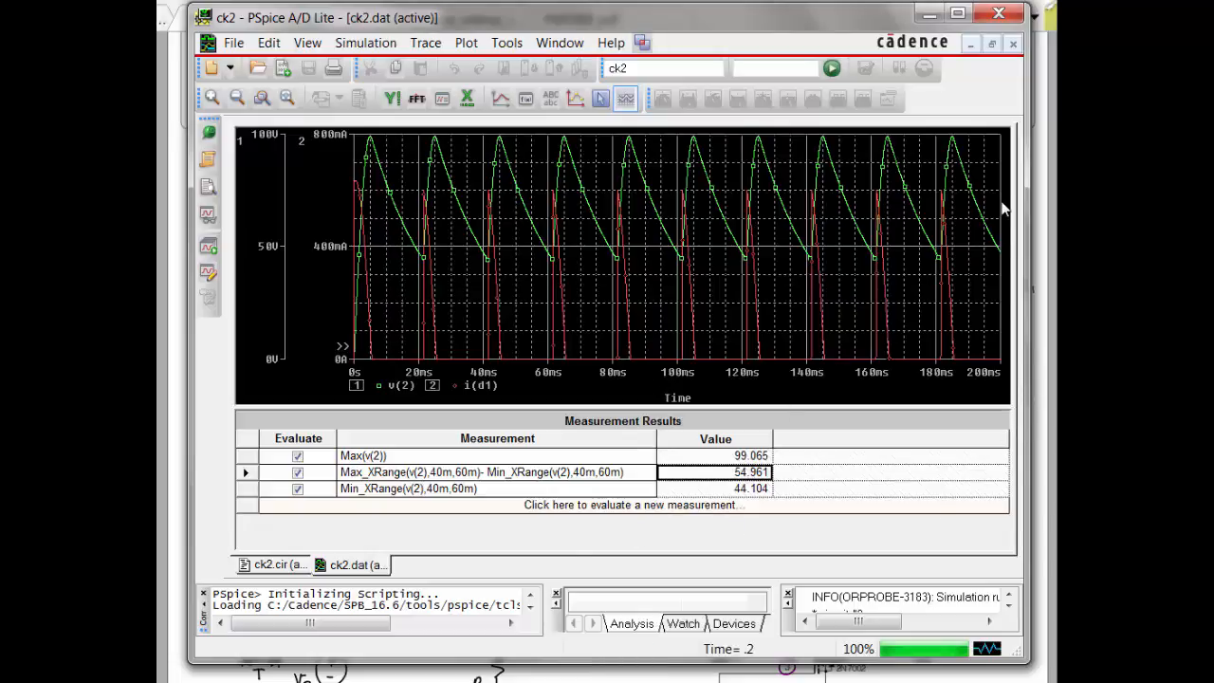
# Narrow the PSpice window and copy the 0 to 200 ms plot to the clipboard with transparent backgrounds and white changed to black.
pyautogui.moveTo(1015, 210); pyautogui.dragTo(844, 221)
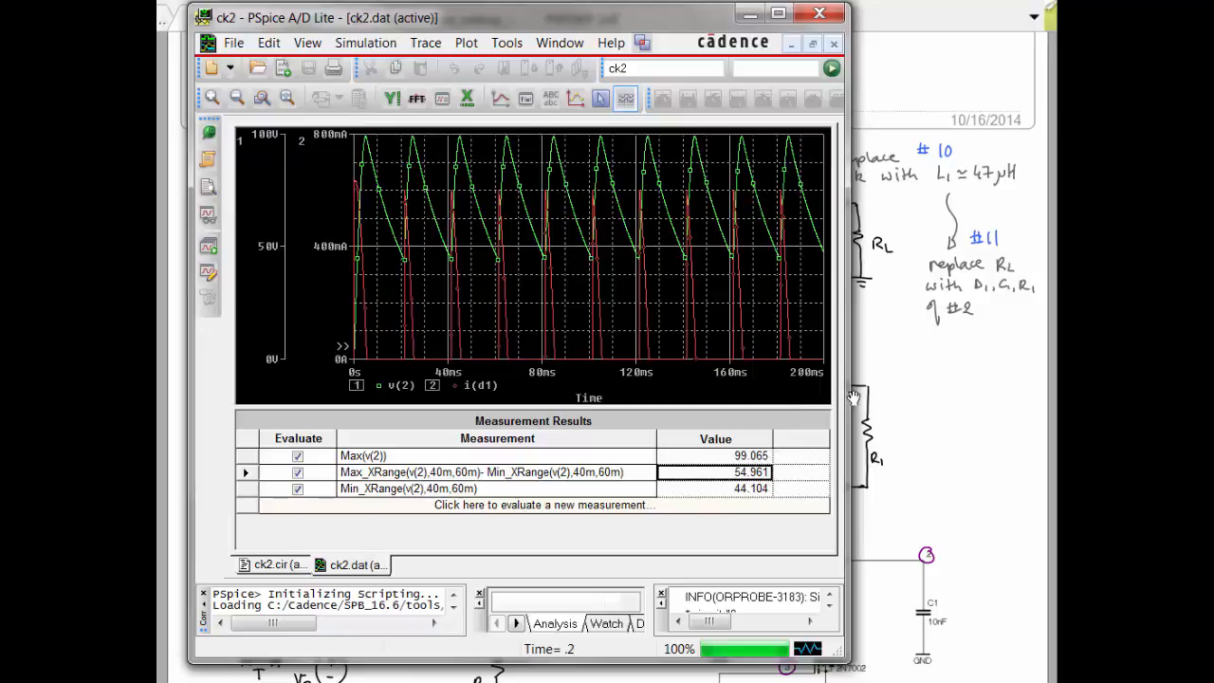
pyautogui.moveTo(853, 397); pyautogui.dragTo(976, 391)
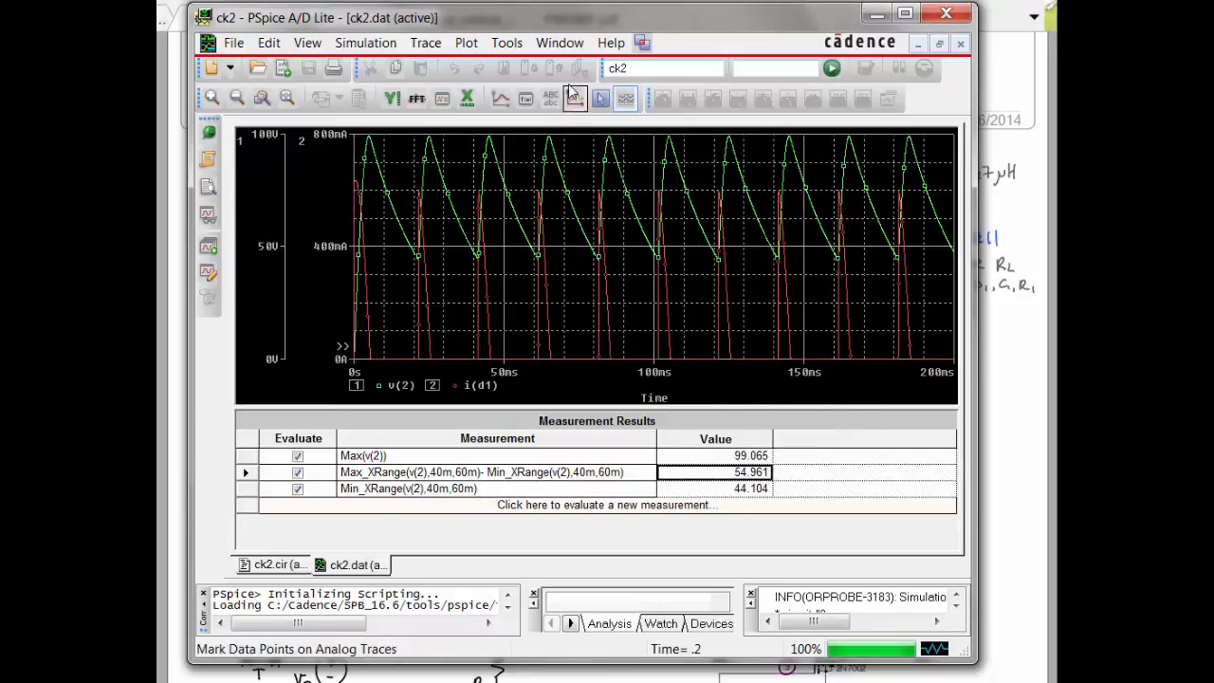
pyautogui.click(558, 44)
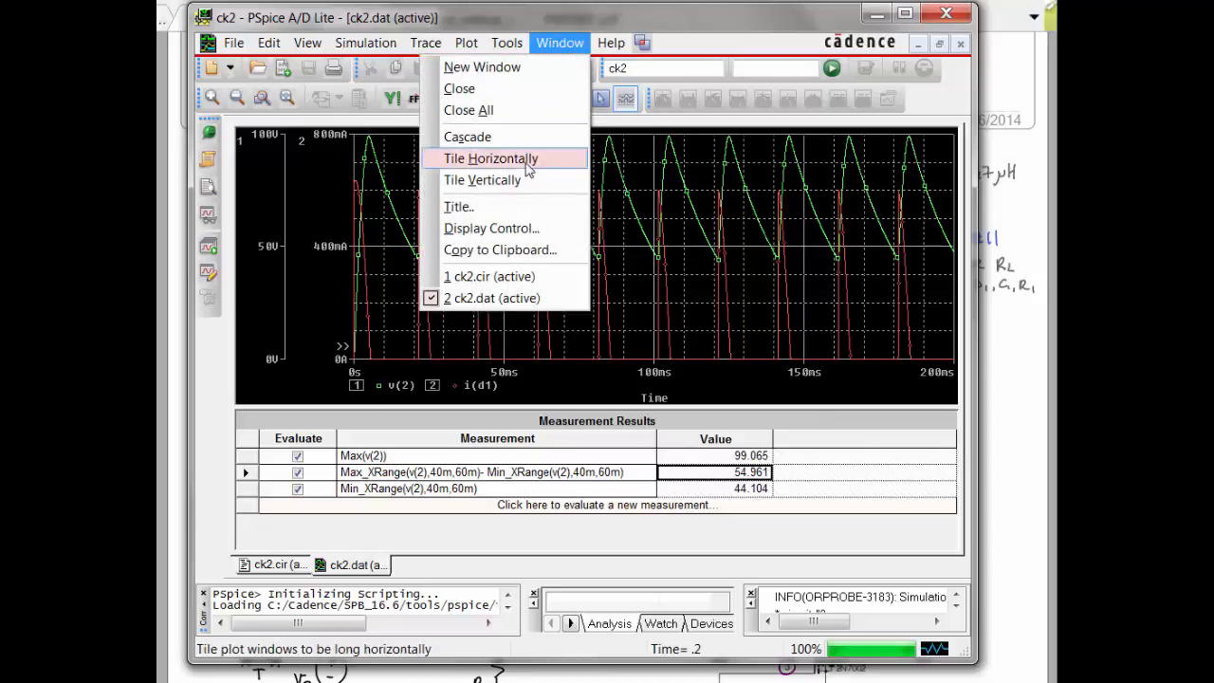
pyautogui.click(532, 254)
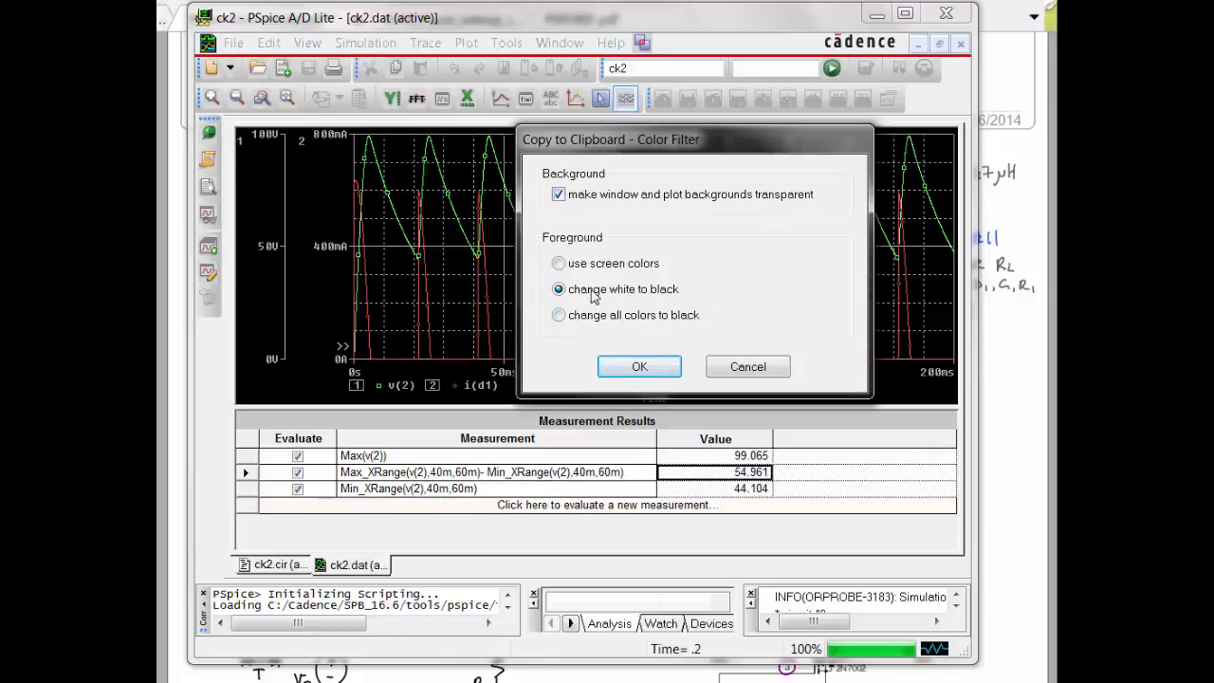
pyautogui.click(639, 368)
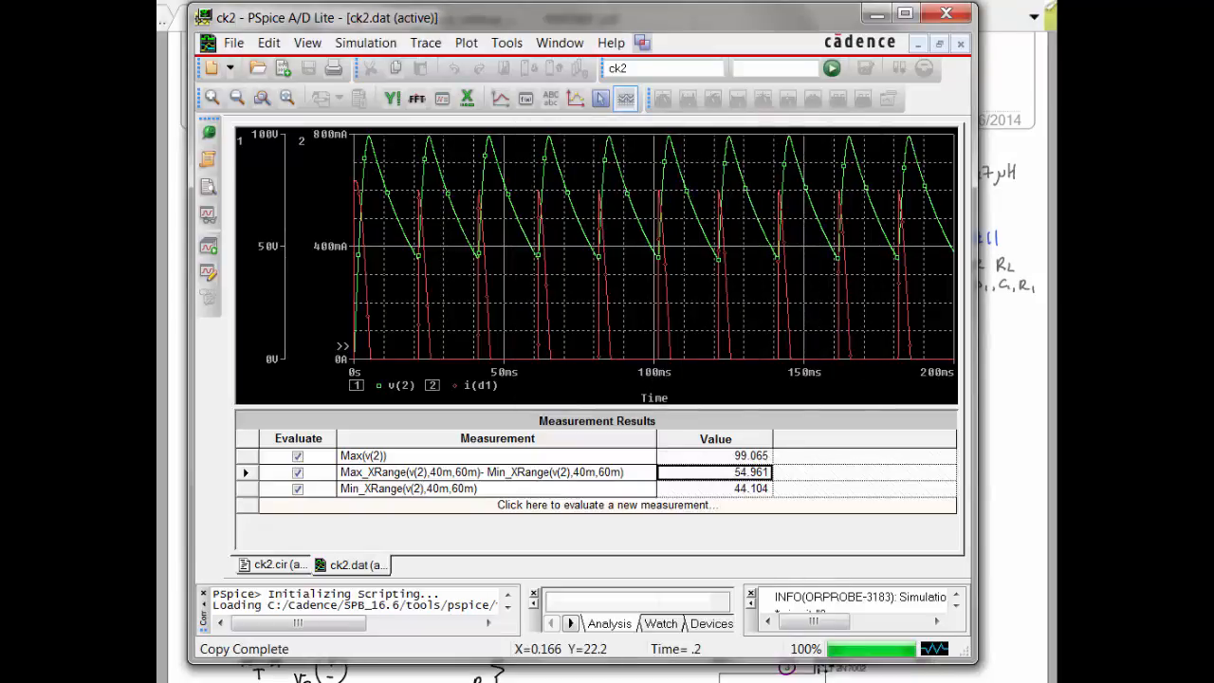
# Switch to Document1 in Word, paste the copied 200 ms plot into the table cell, and shrink it to fit the cell's width.
pyautogui.moveTo(266, 617)
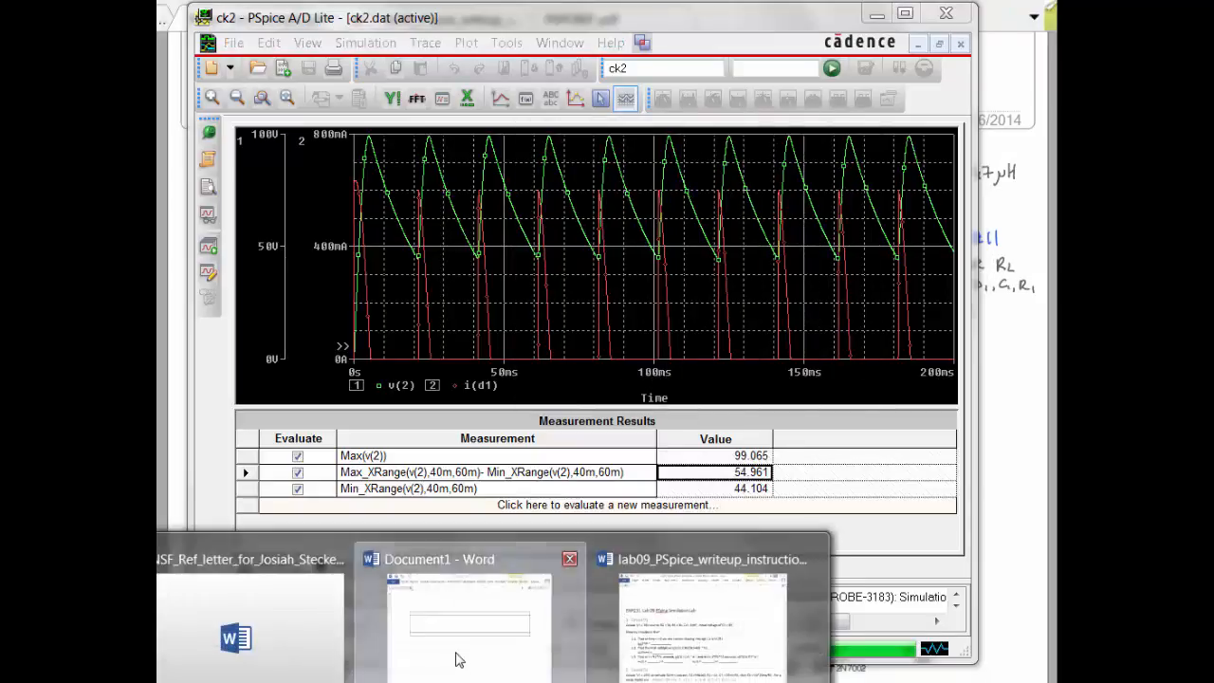
pyautogui.click(461, 652)
pyautogui.hotkey('ctrl', 'v')
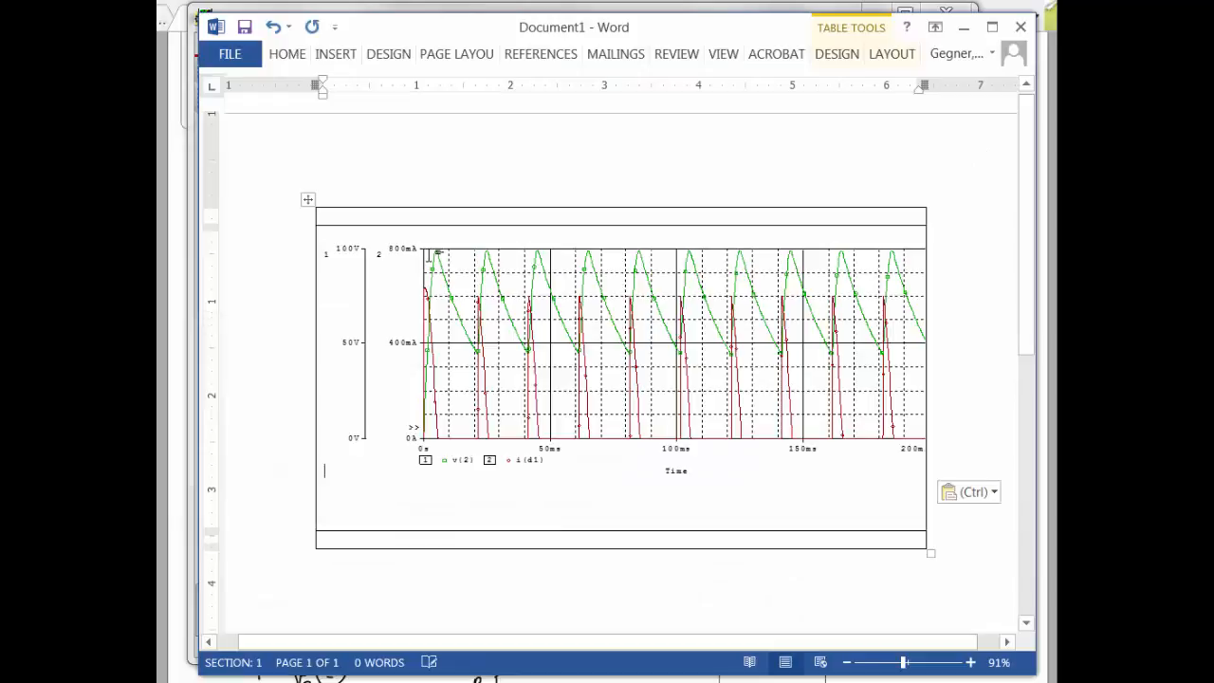
pyautogui.click(697, 354)
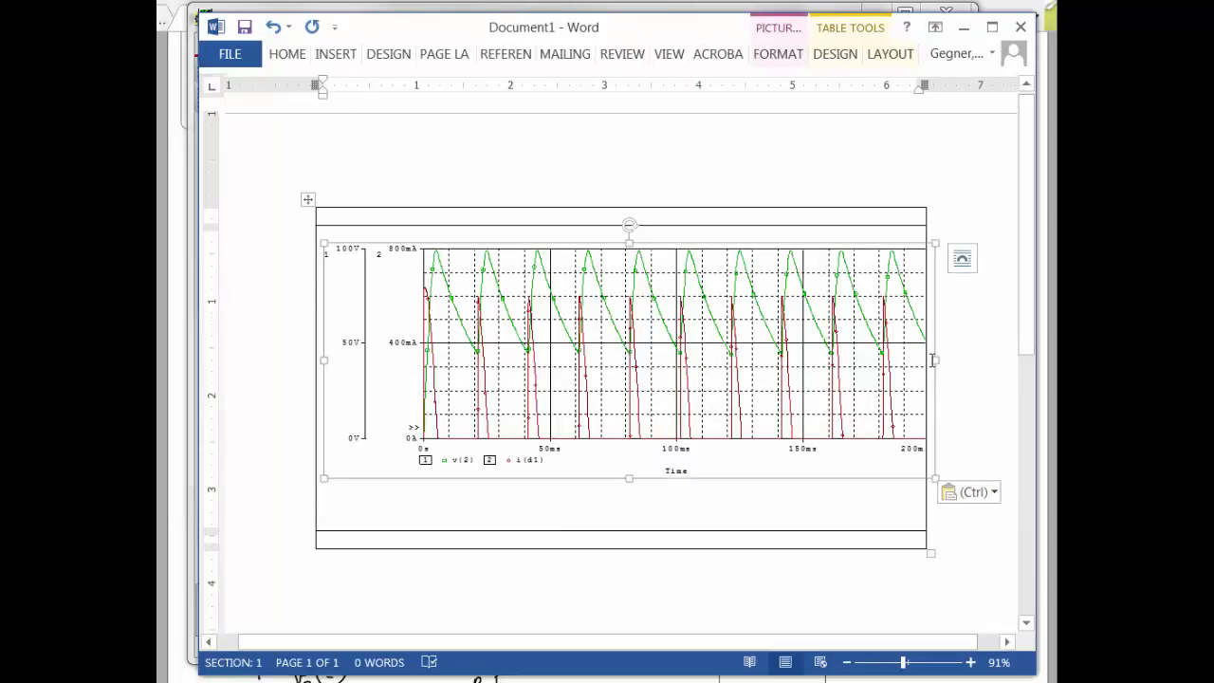
pyautogui.moveTo(936, 474); pyautogui.dragTo(875, 455)
pyautogui.scroll(7, 618, 357)
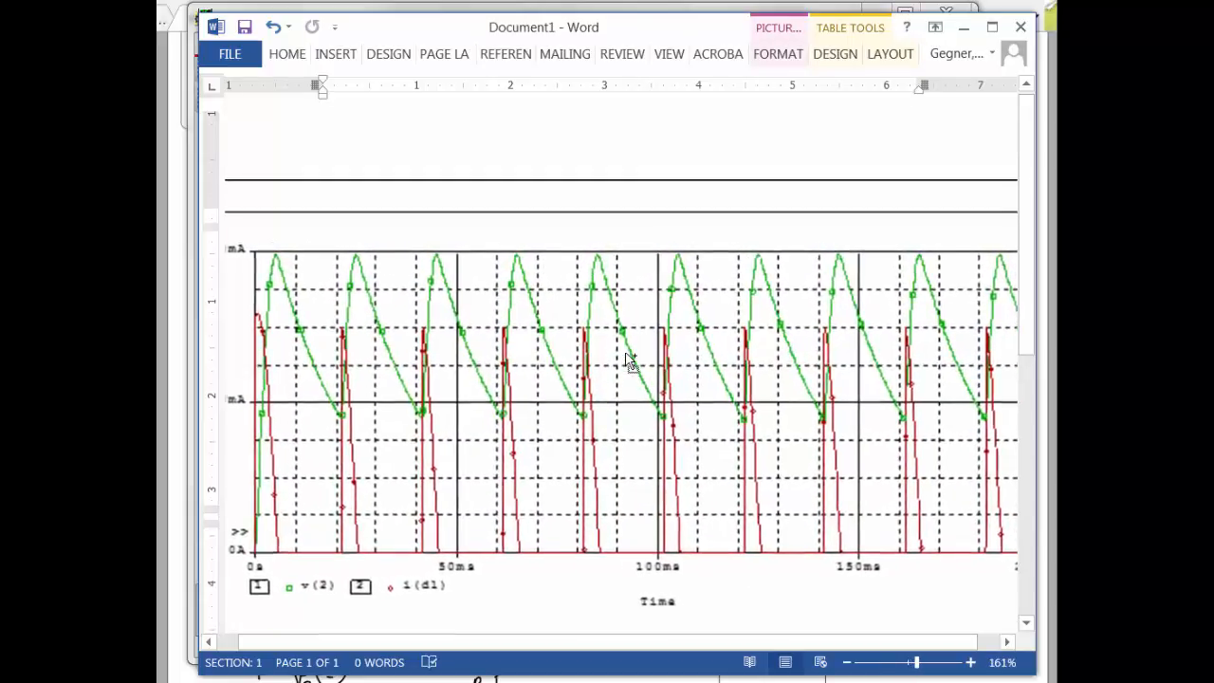
pyautogui.scroll(3, 597, 446)
pyautogui.scroll(-5, 542, 439)
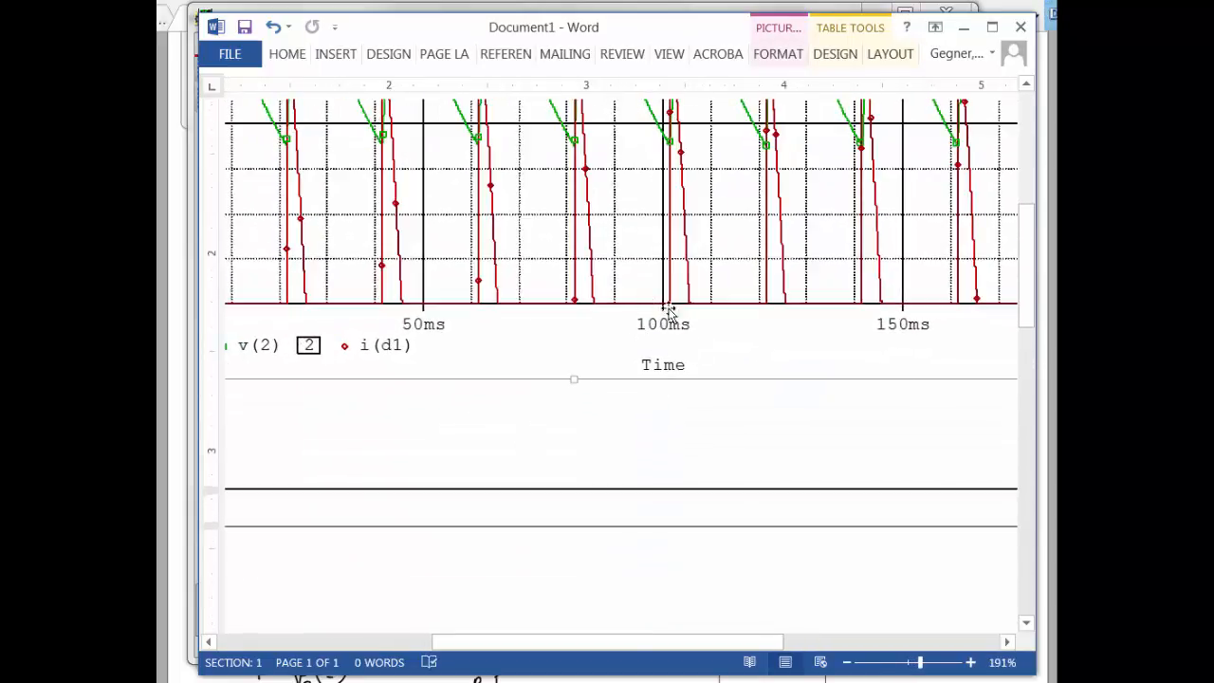
pyautogui.scroll(-10, 594, 419)
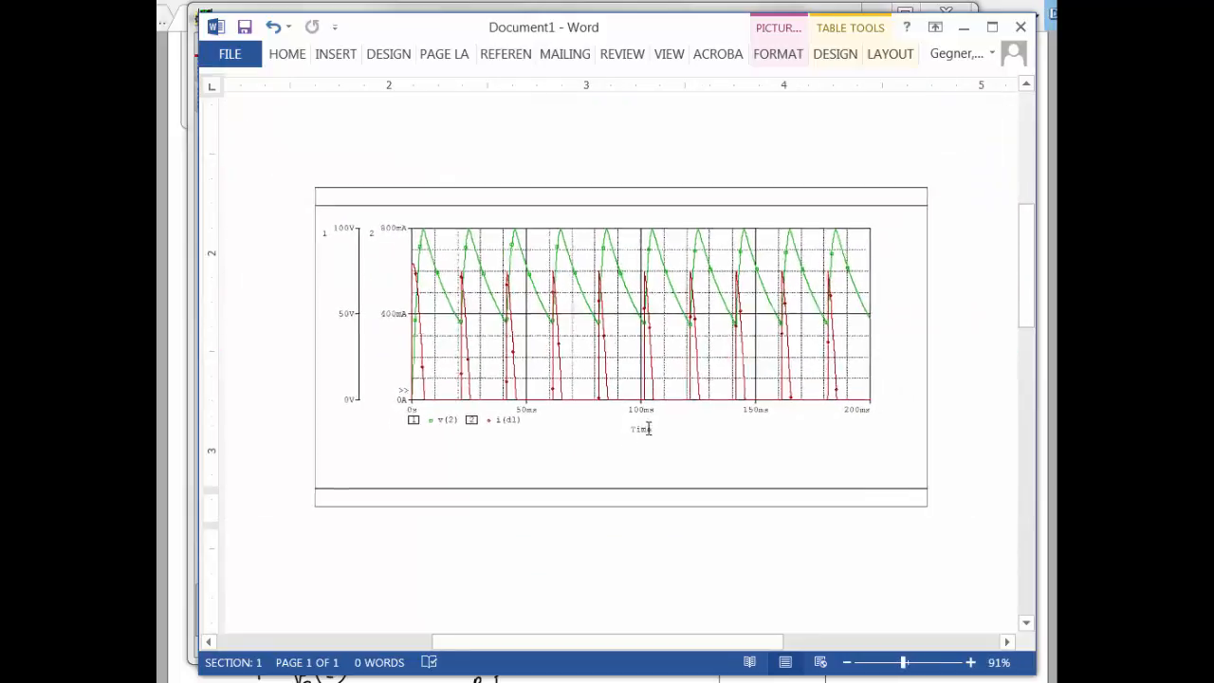
pyautogui.scroll(-4, 763, 435)
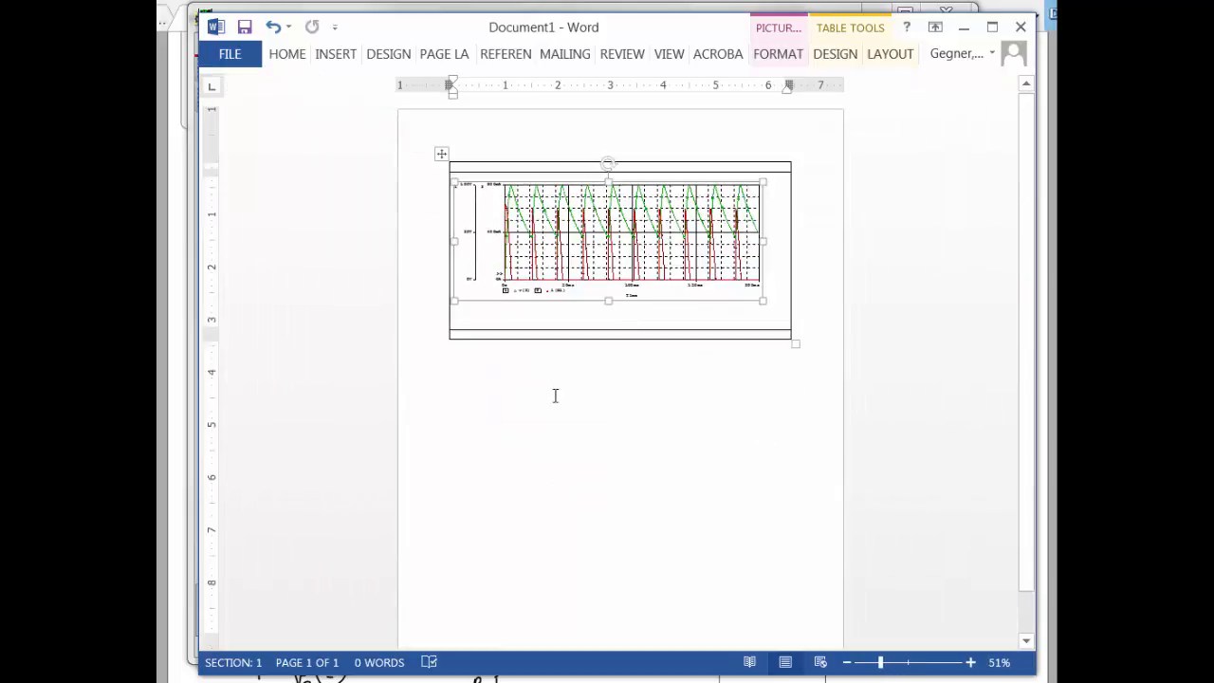
pyautogui.scroll(7, 665, 388)
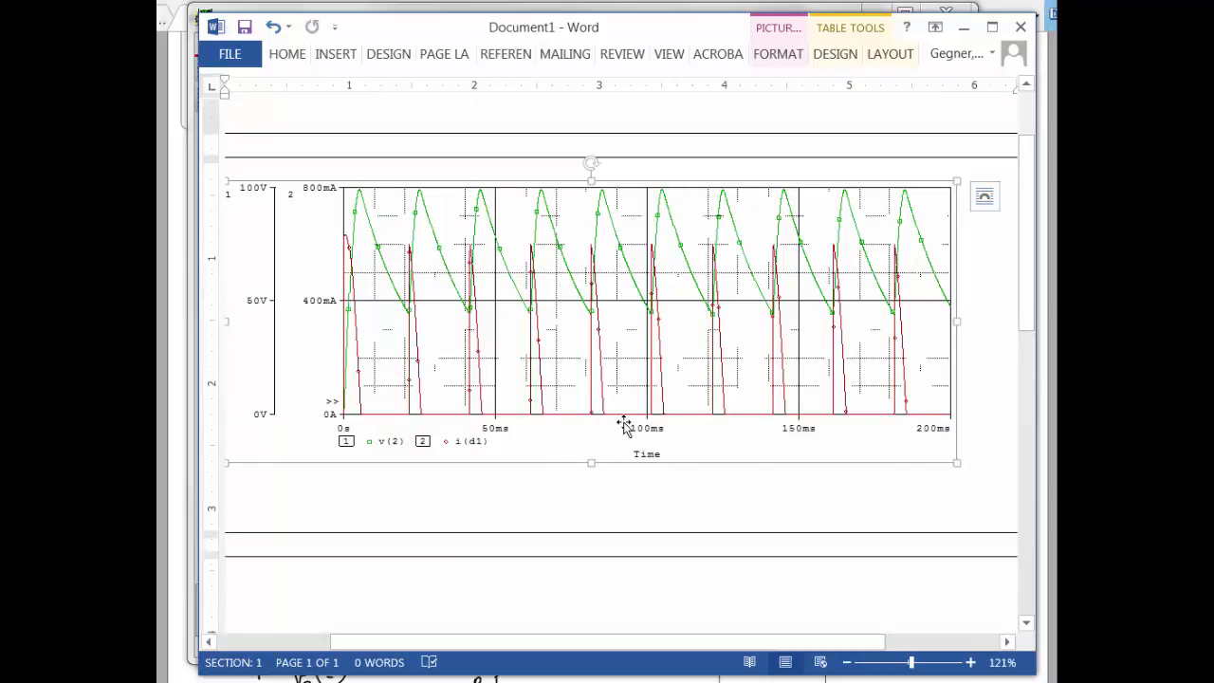
# Return to PSpice and set the plot's time axis to a user-defined range of 0 to 70 ms.
pyautogui.hotkey('alt', 'Tab')
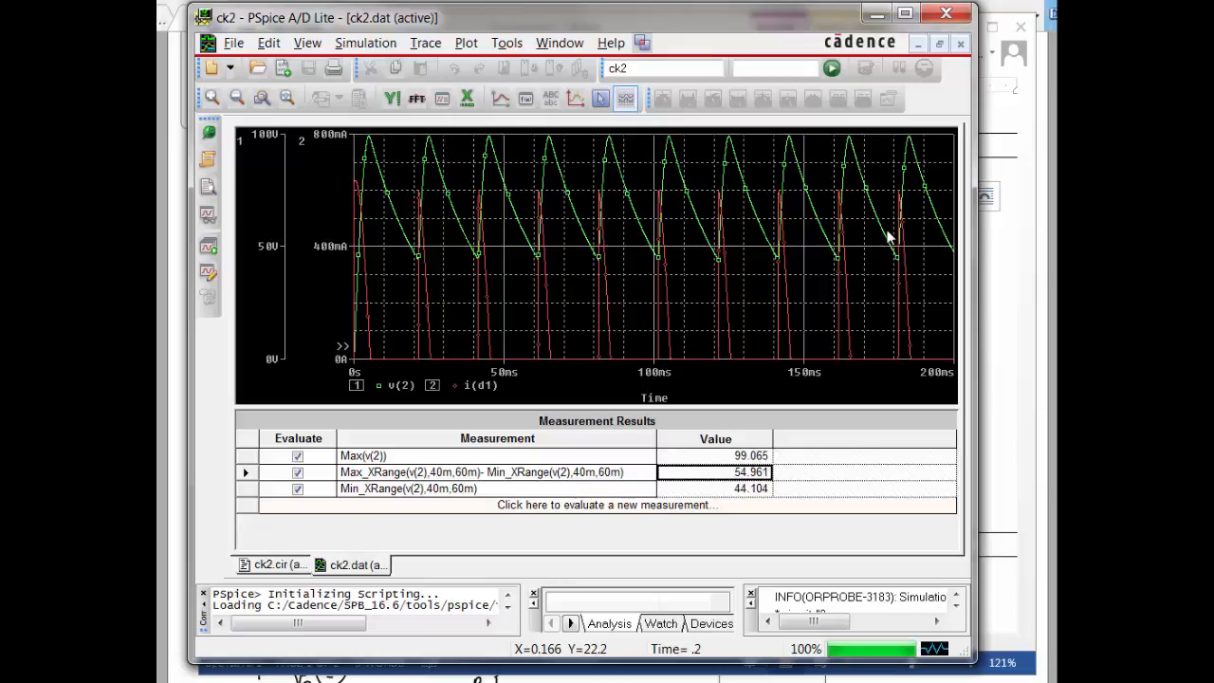
pyautogui.doubleClick(507, 376)
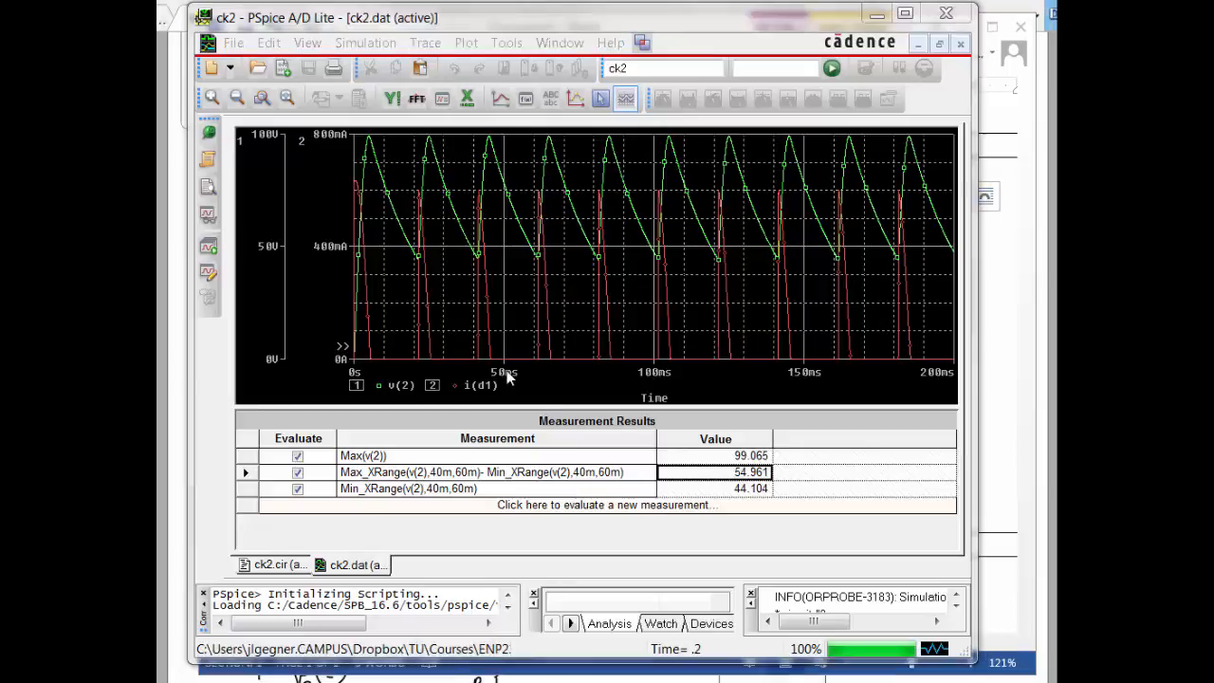
pyautogui.click(397, 264)
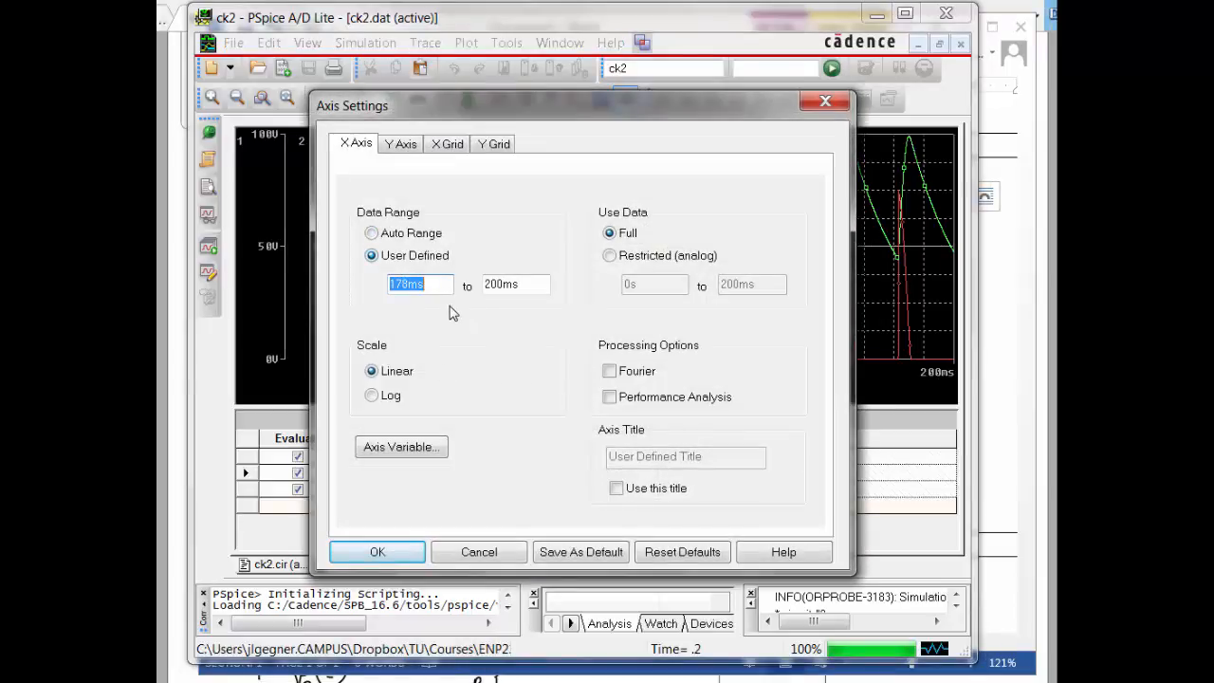
pyautogui.write('0')
pyautogui.press('Tab')
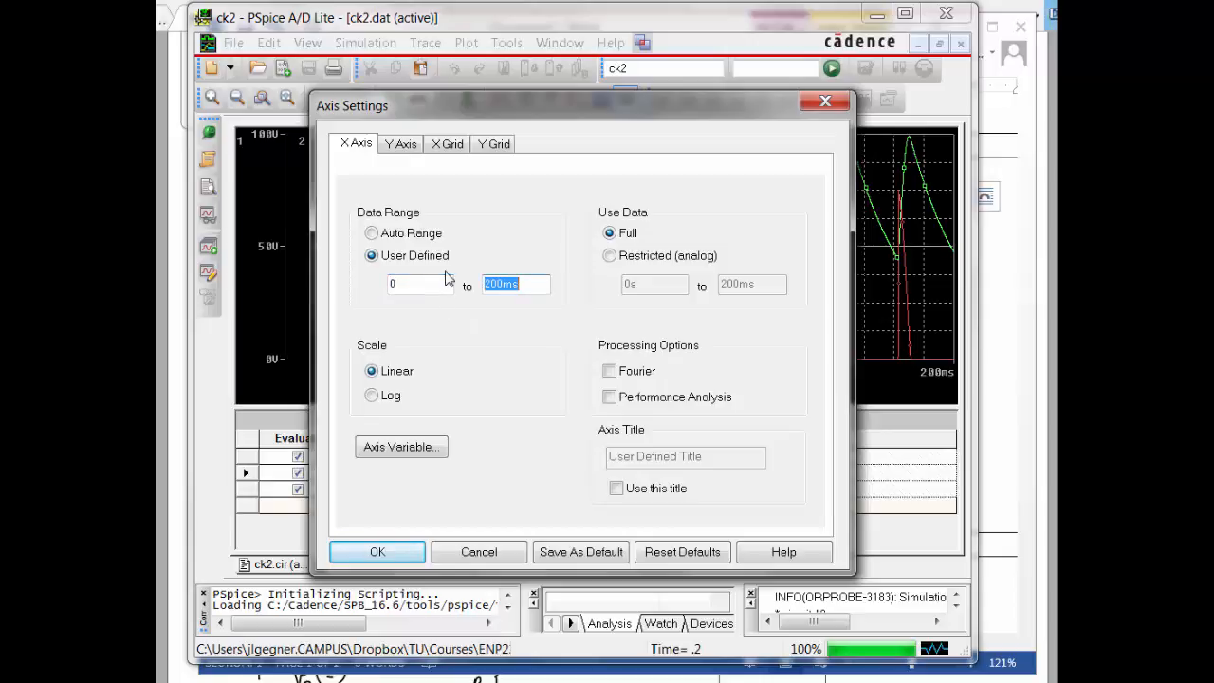
pyautogui.write('70')
pyautogui.press('Return')
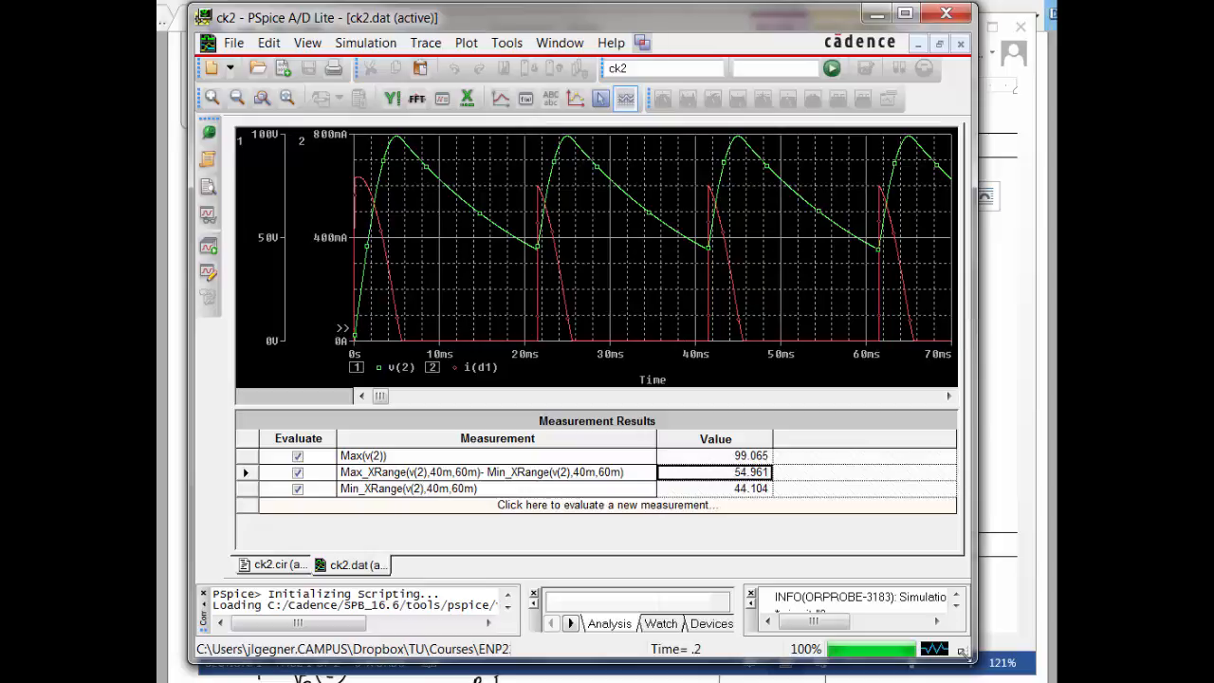
# Narrow the PSpice window further and copy the 70 ms plot to the clipboard with transparent backgrounds and white changed to black.
pyautogui.moveTo(963, 664); pyautogui.dragTo(721, 670)
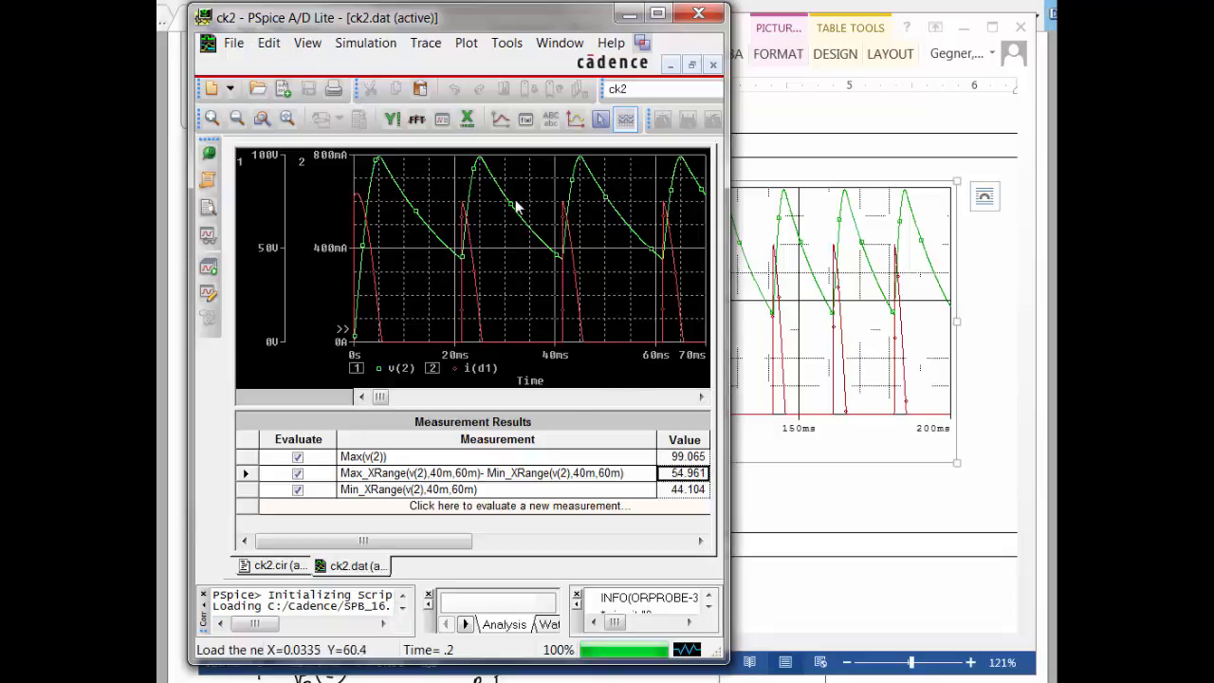
pyautogui.click(560, 43)
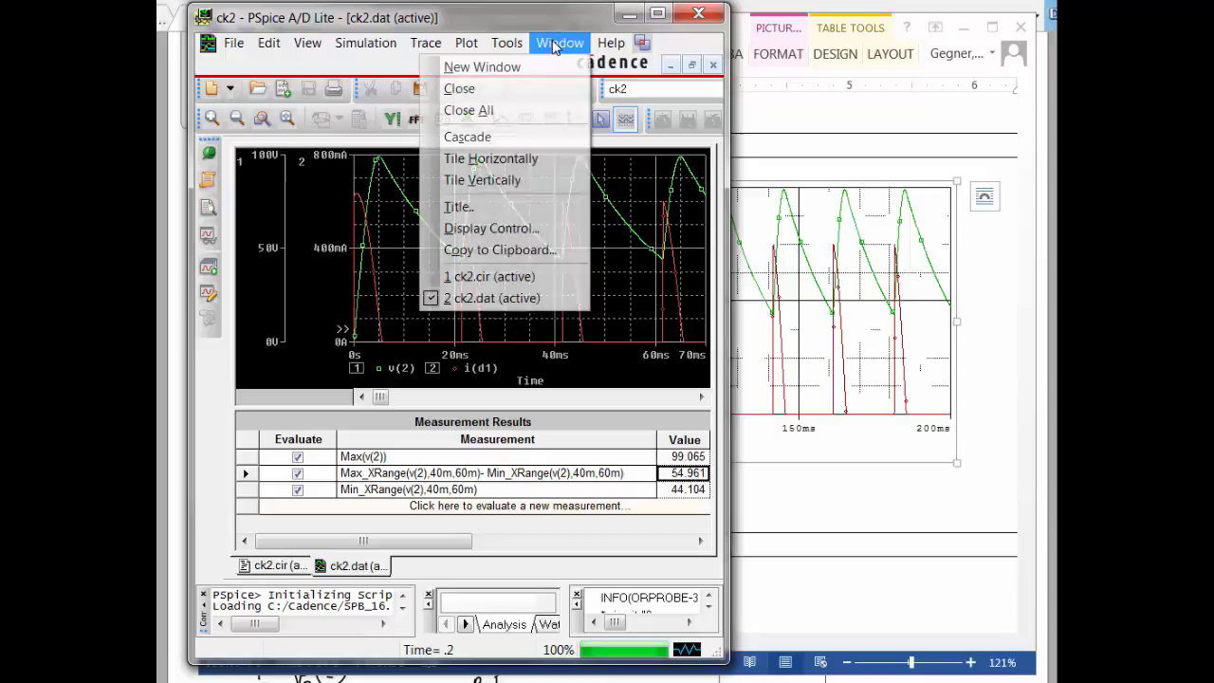
pyautogui.click(503, 247)
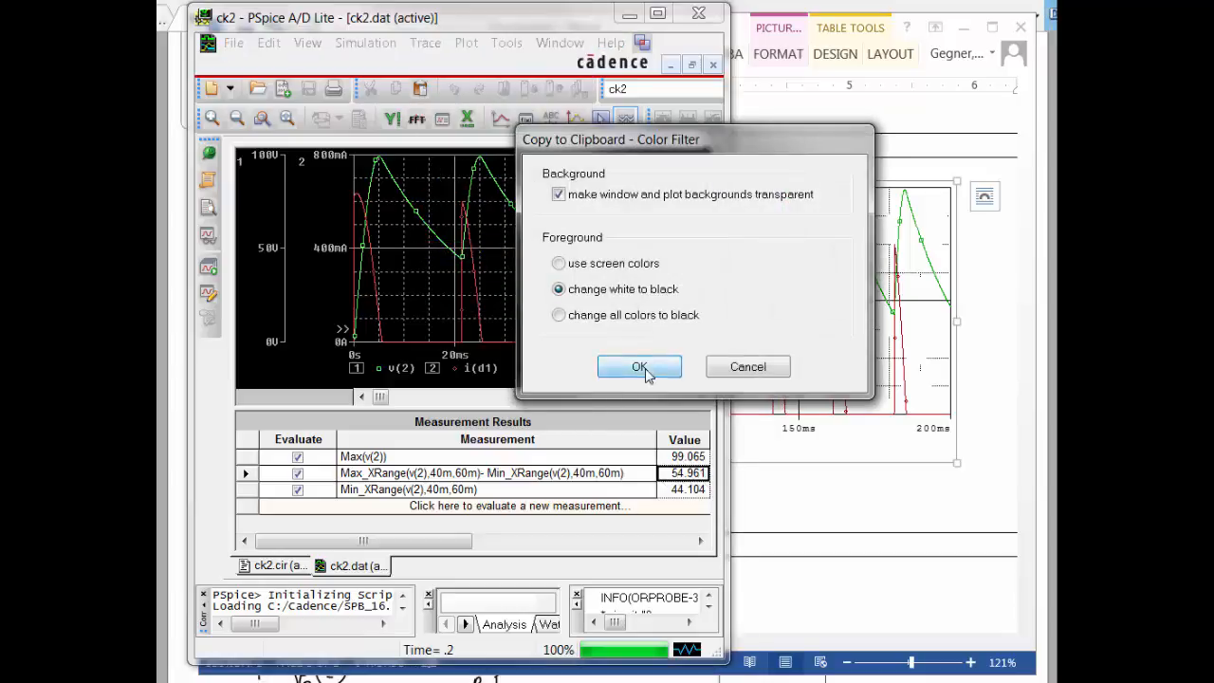
pyautogui.click(641, 370)
# In Word's Document1, paste the 70 ms plot below the first plot and shrink it to fit inside the table cell.
pyautogui.click(793, 548)
pyautogui.click(631, 515)
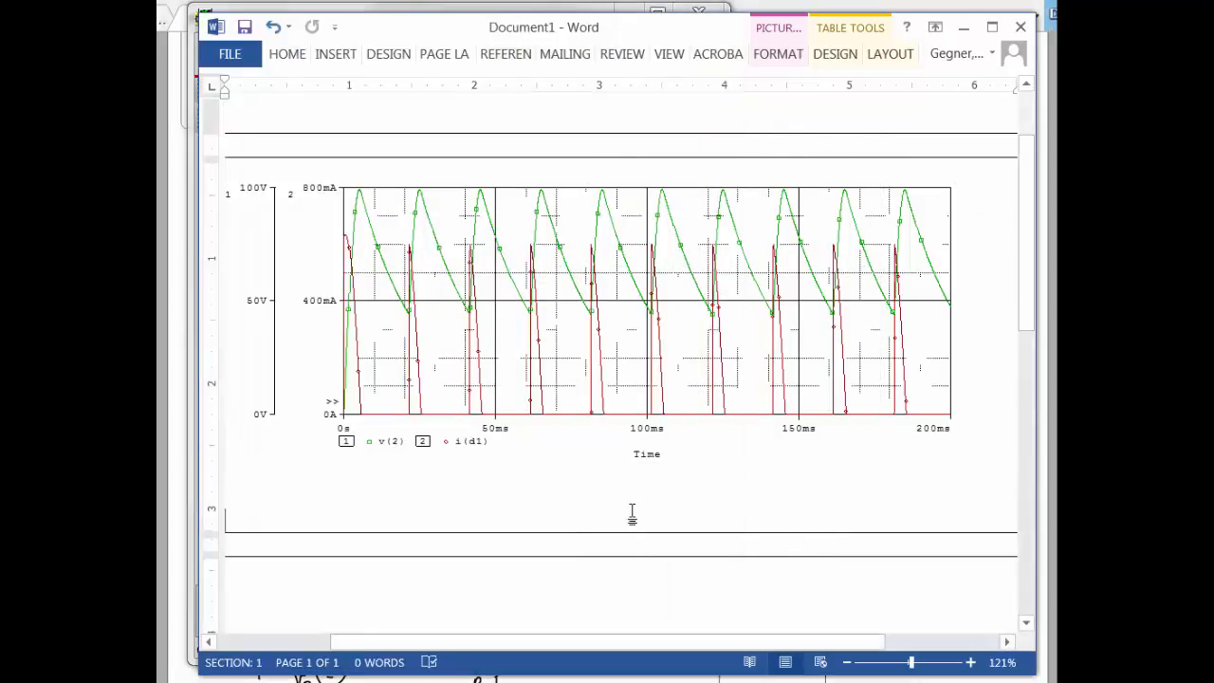
pyautogui.moveTo(426, 649); pyautogui.dragTo(345, 621)
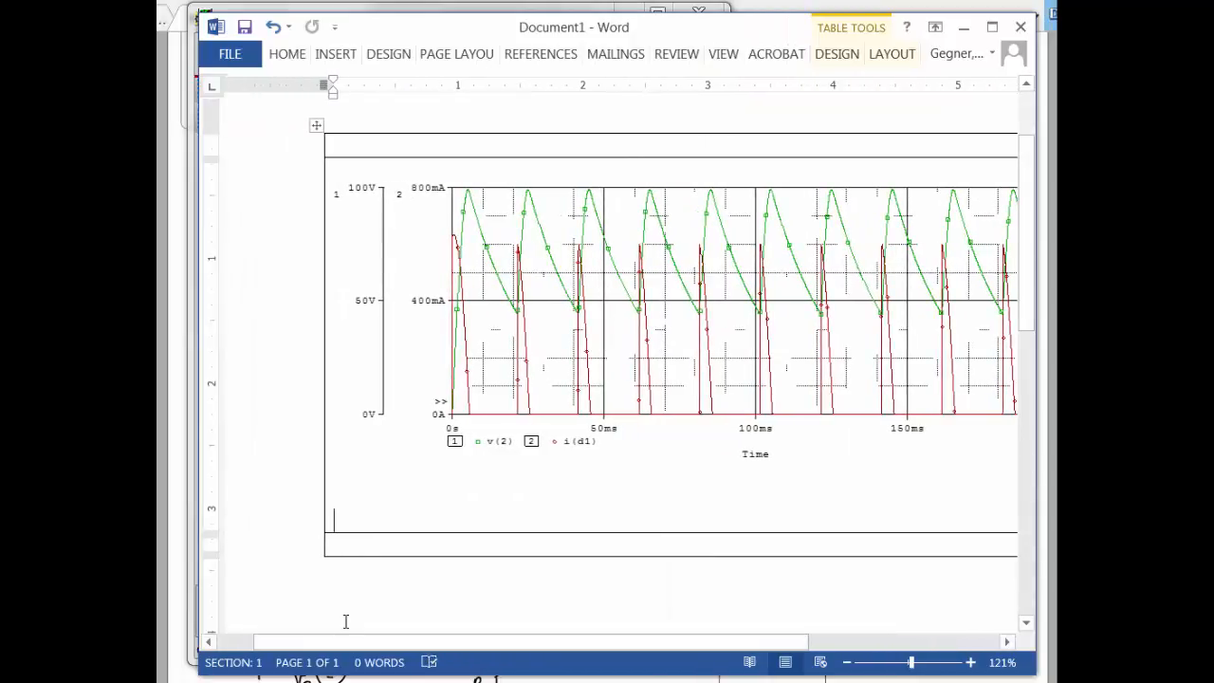
pyautogui.hotkey('ctrl', 'v')
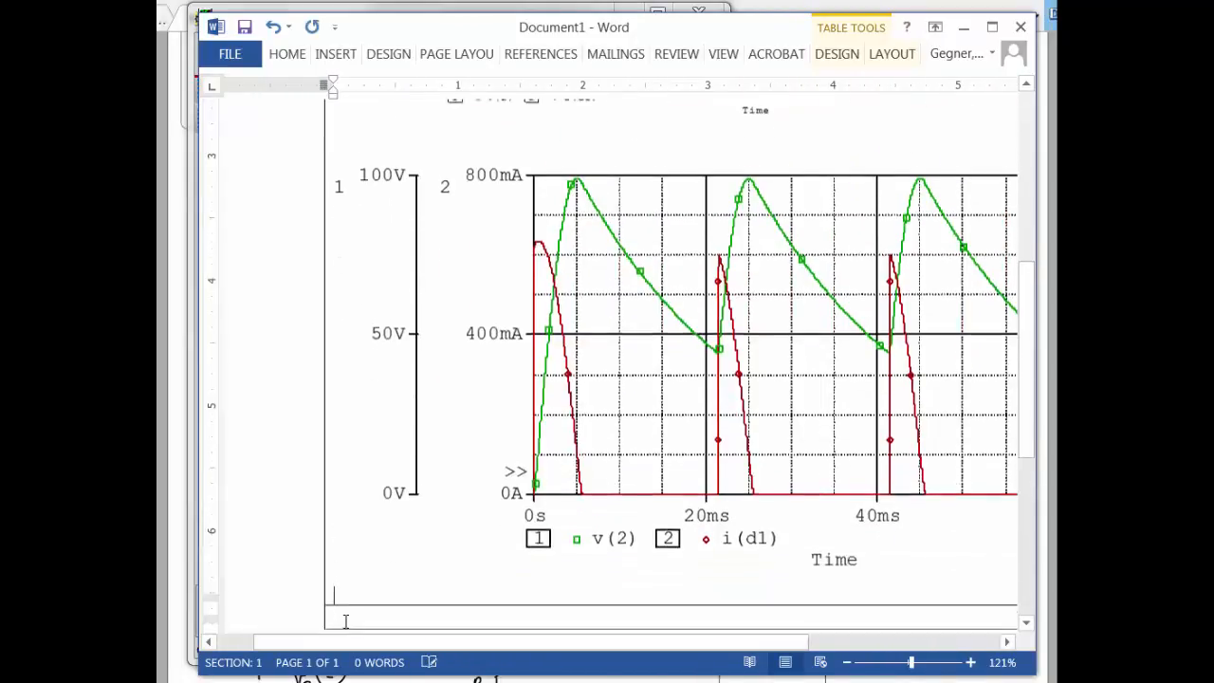
pyautogui.scroll(-5, 721, 341)
pyautogui.scroll(-1, 726, 354)
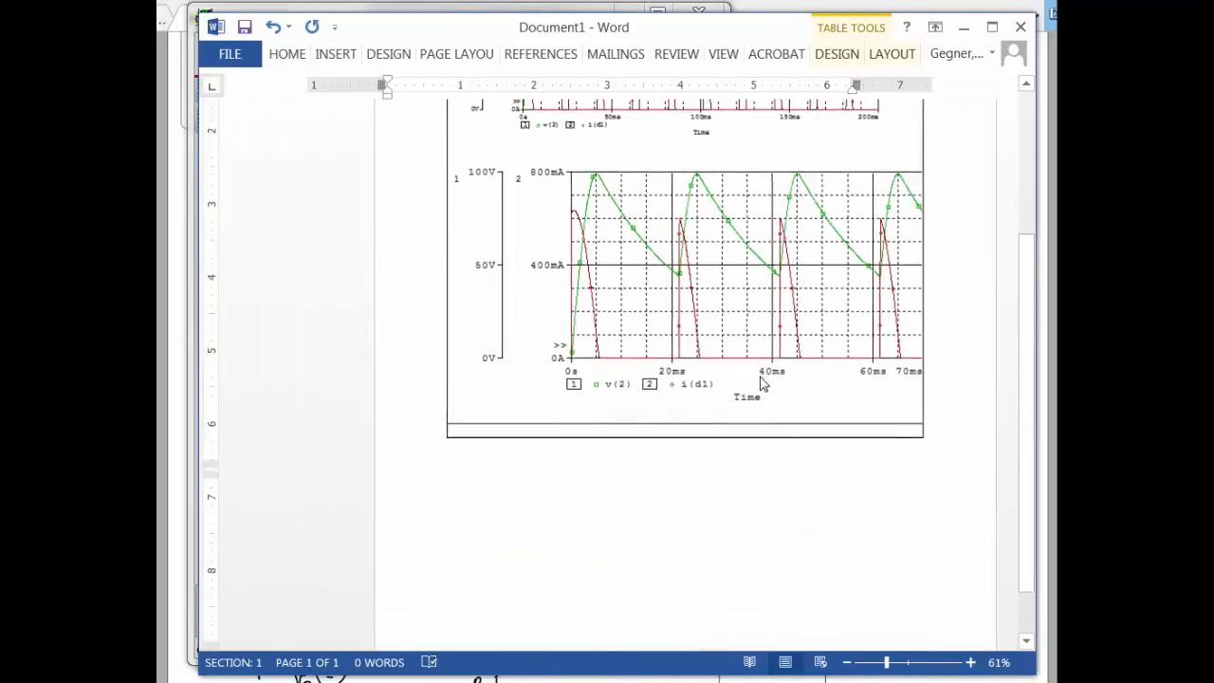
pyautogui.scroll(2, 759, 361)
pyautogui.click(813, 395)
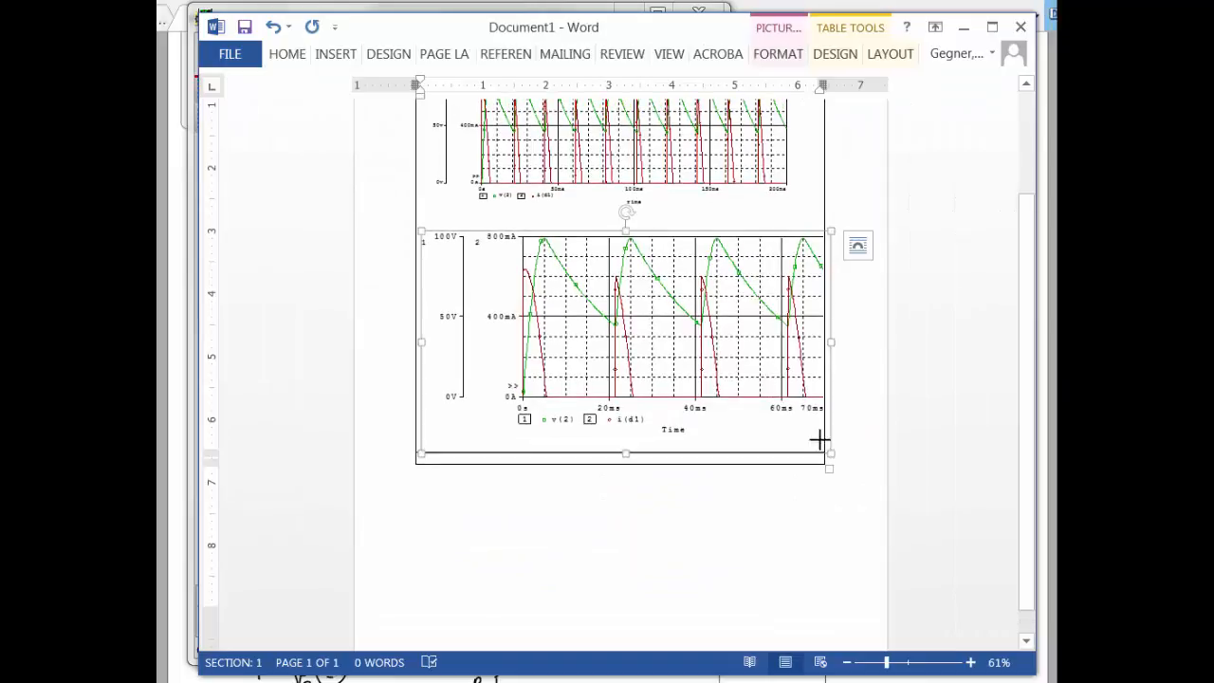
pyautogui.moveTo(819, 439); pyautogui.dragTo(763, 402)
pyautogui.scroll(1, 789, 394)
pyautogui.scroll(3, 789, 398)
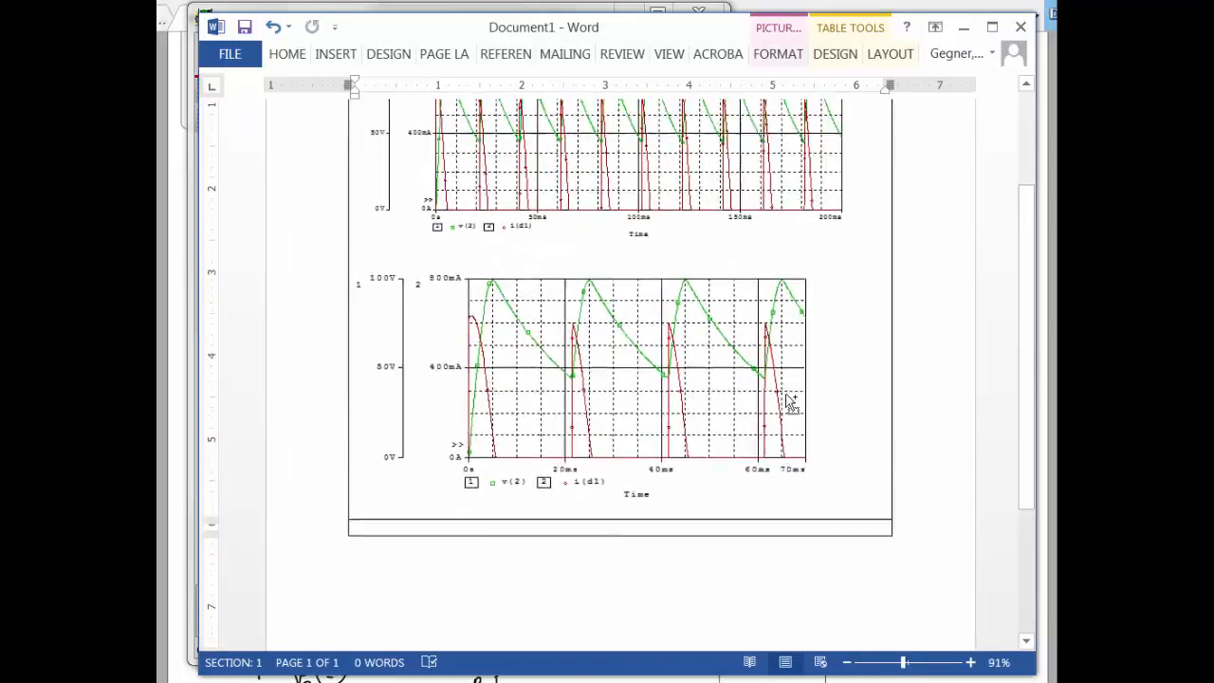
pyautogui.scroll(1, 790, 403)
# Delete the 200 ms plot and the blank lines above the 70 ms plot, and add a new line below the remaining plot.
pyautogui.click(922, 302)
pyautogui.scroll(1, 847, 245)
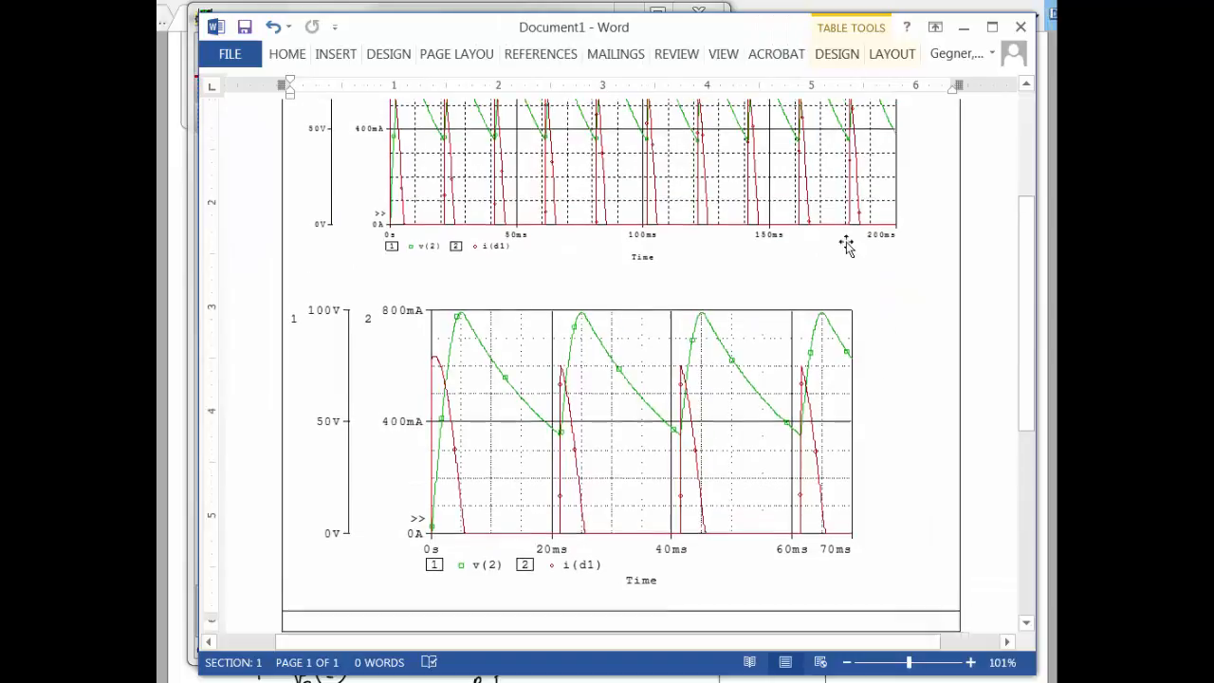
pyautogui.click(840, 217)
pyautogui.press('Delete')
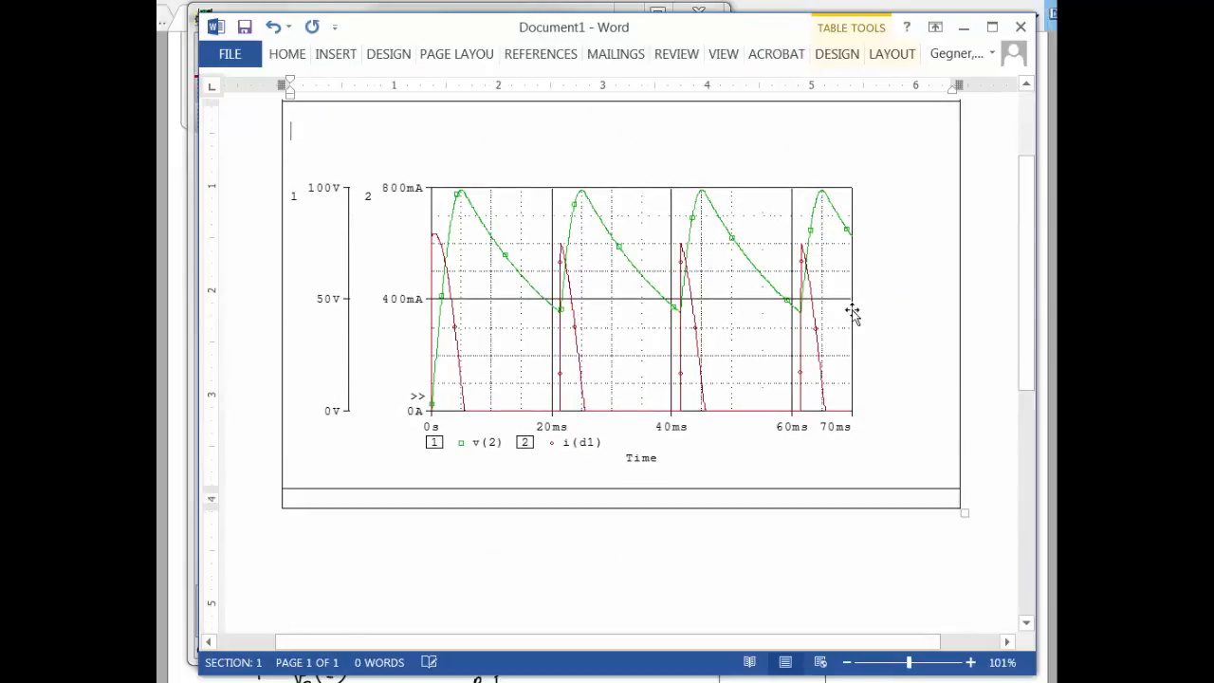
pyautogui.press('Delete')
pyautogui.press('Delete')
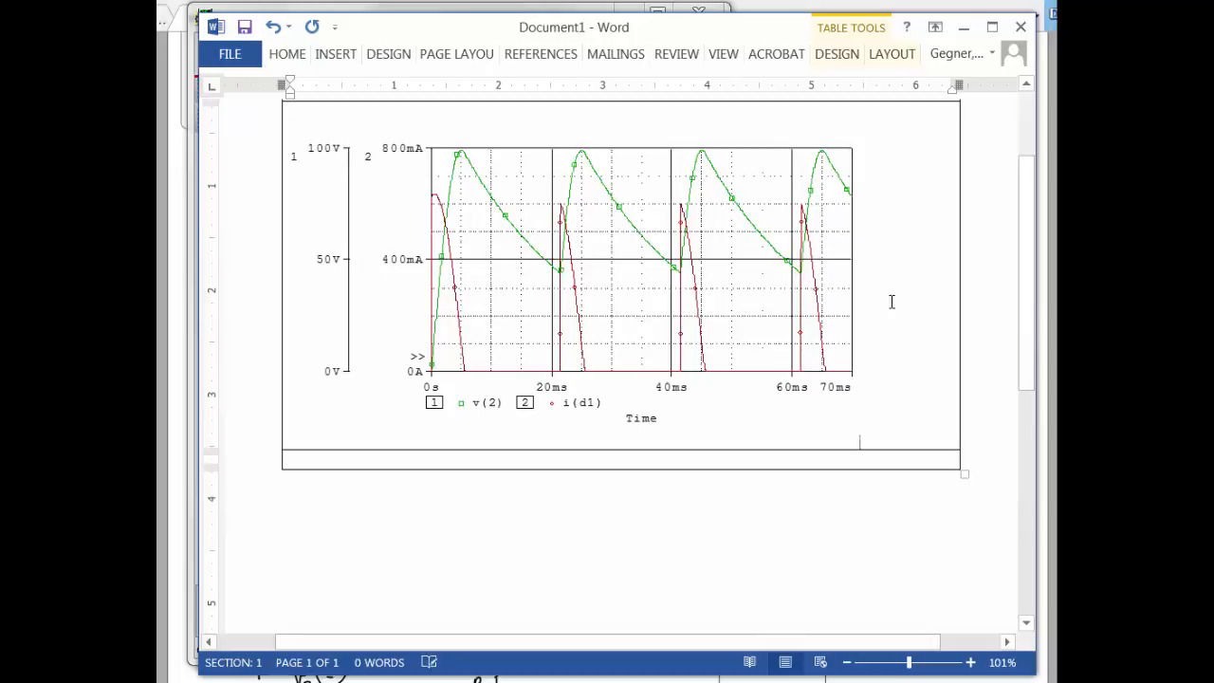
pyautogui.press('Return')
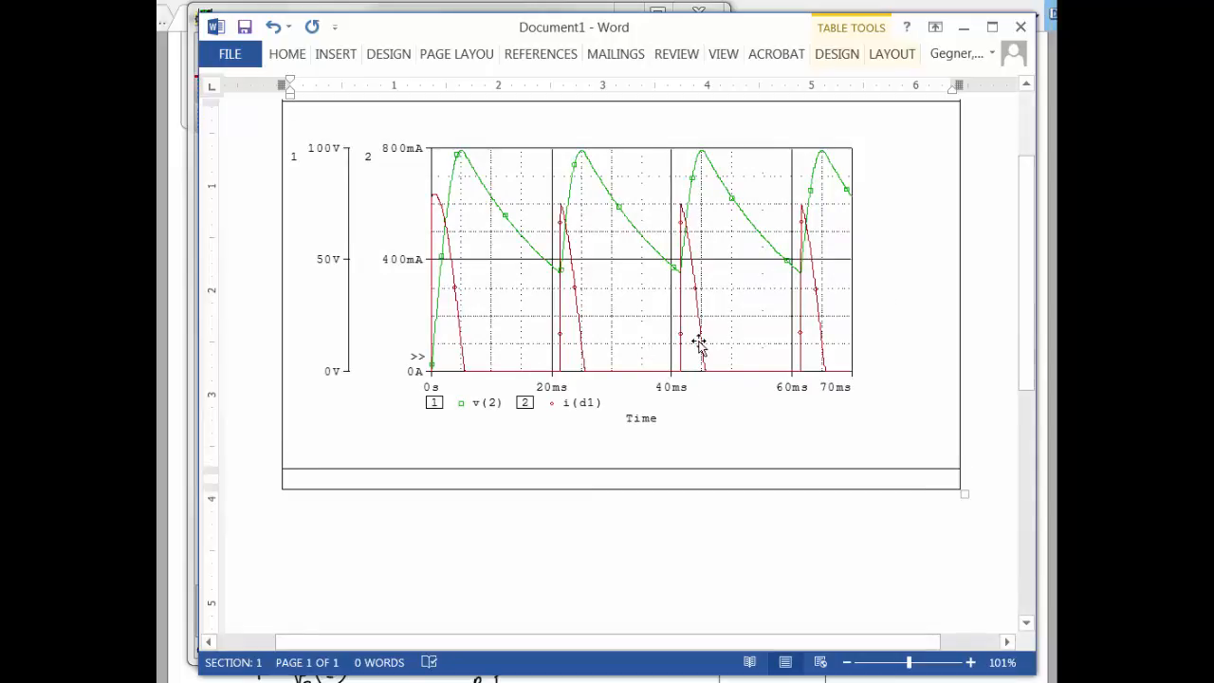
# Switch to PSpice, capture the Measurement Results table as a screenshot, copy it to the clipboard with Snagit, and return to Word's Document1.
pyautogui.hotkey('alt', 'Tab')
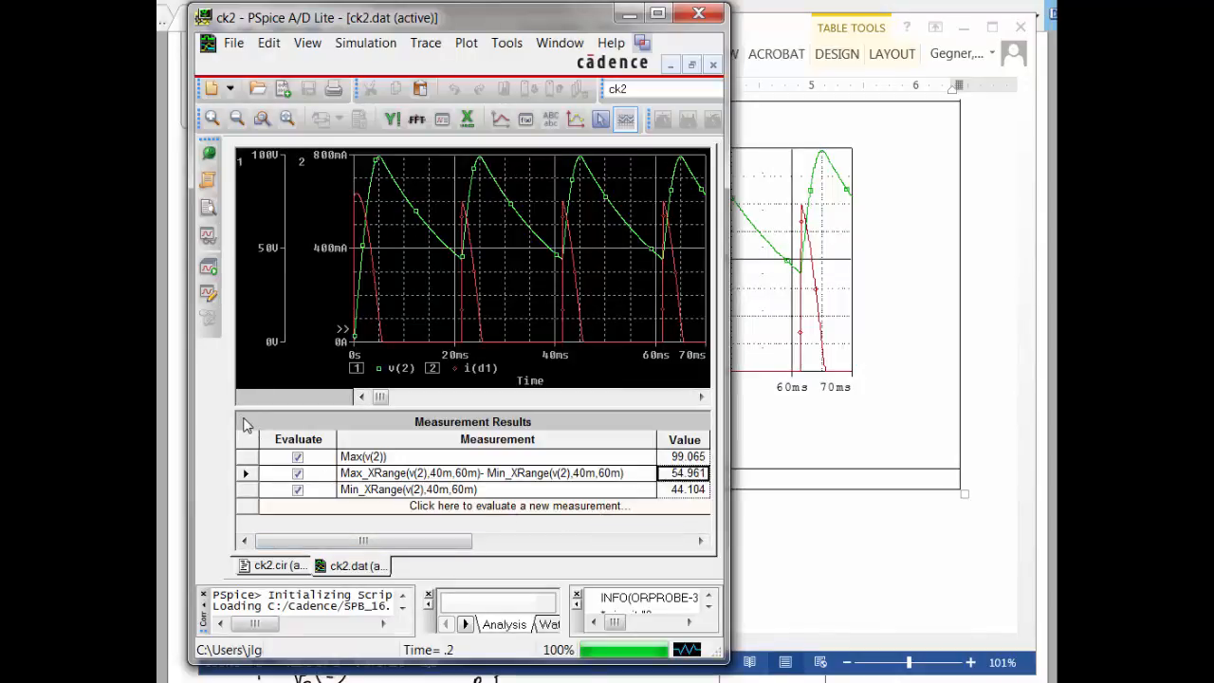
pyautogui.press('Print')
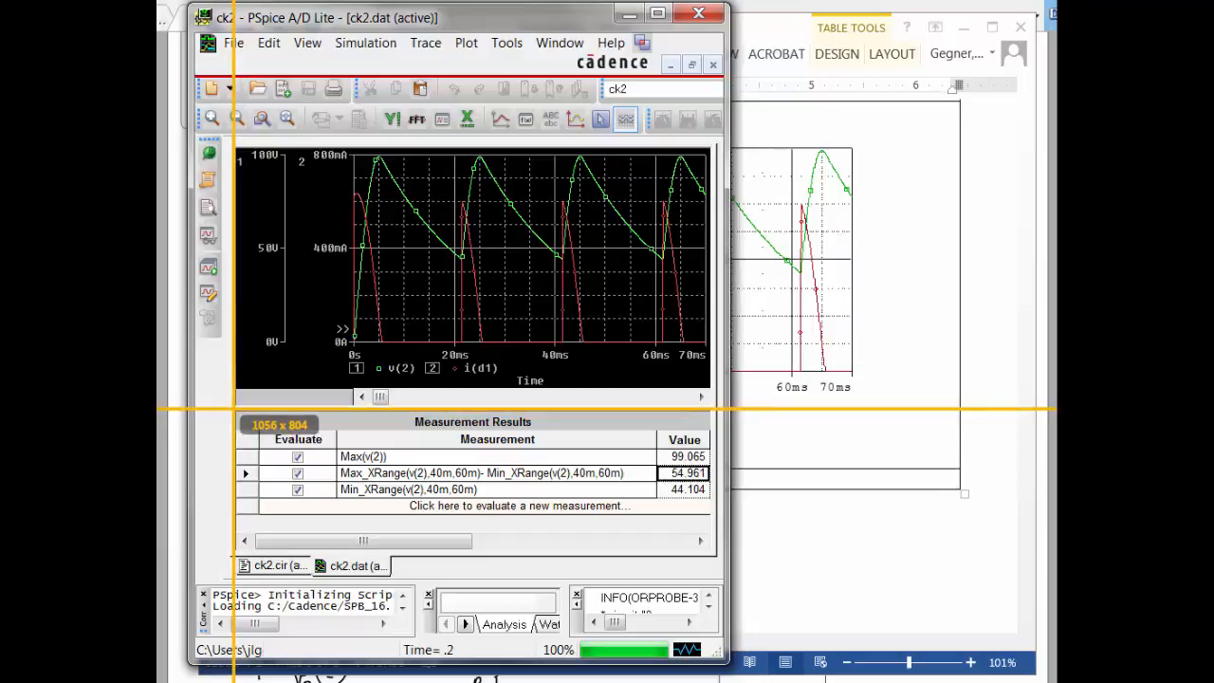
pyautogui.moveTo(232, 410); pyautogui.dragTo(722, 579)
pyautogui.click(270, 621)
pyautogui.click(484, 465)
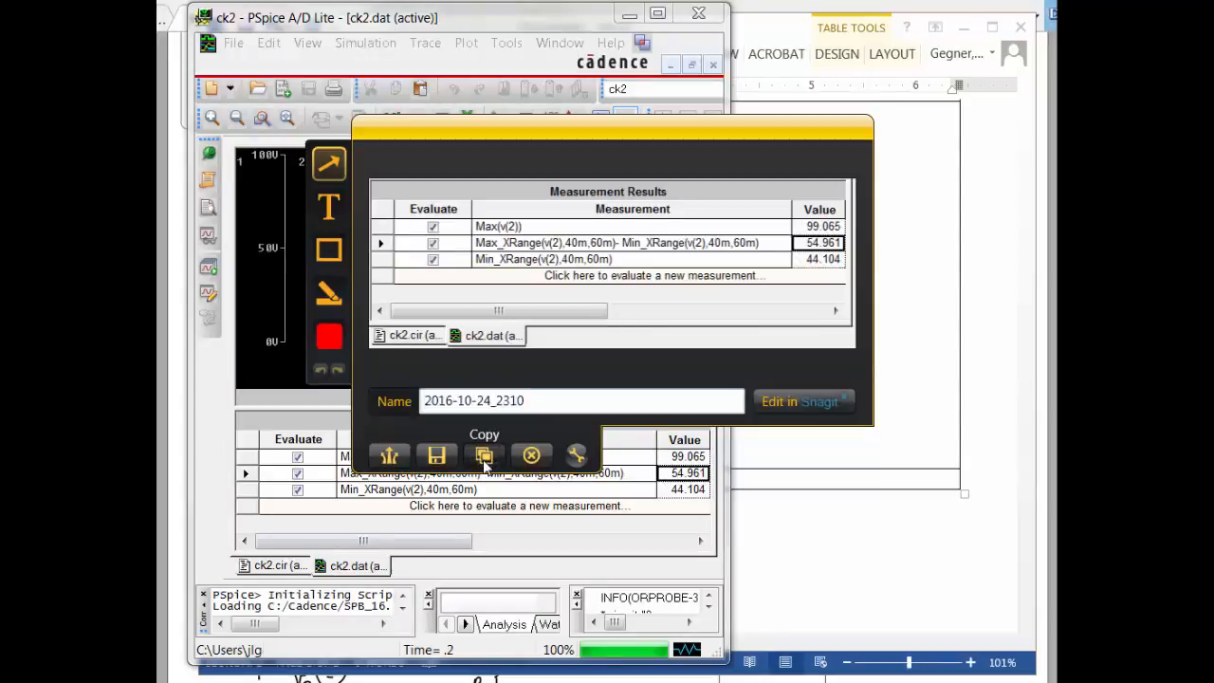
pyautogui.click(753, 439)
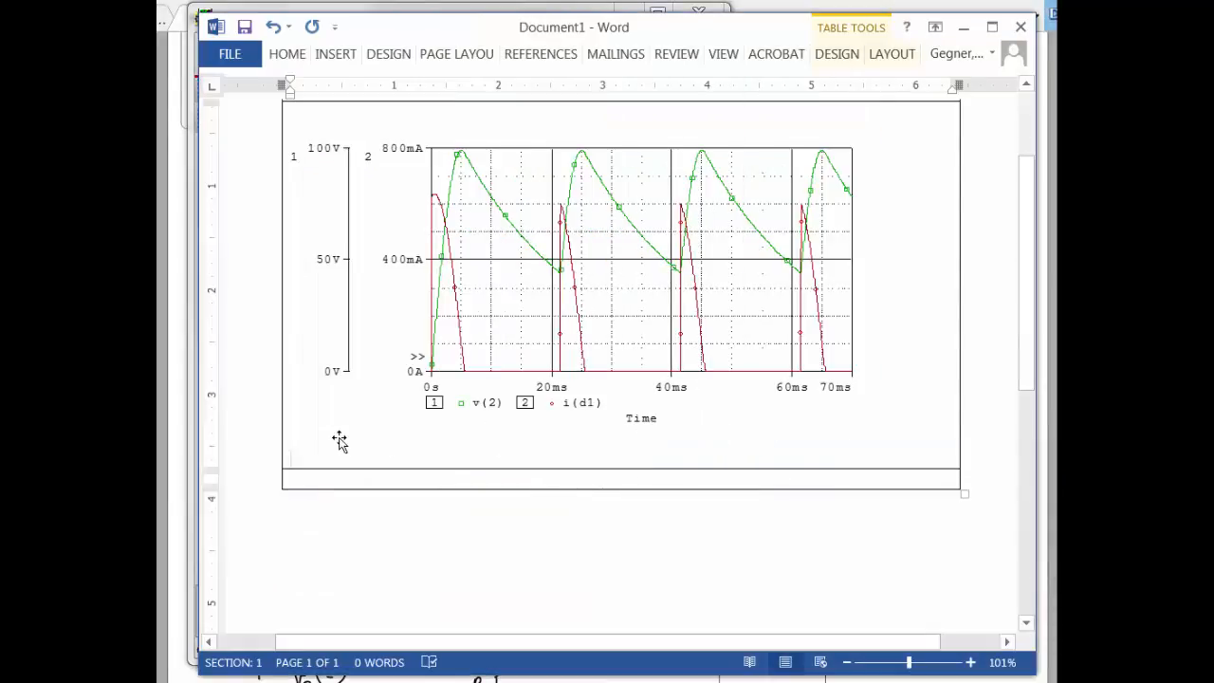
# Paste the Measurement Results screenshot below the 70 ms plot and shrink it to leave room in the table cell.
pyautogui.hotkey('ctrl', 'v')
pyautogui.click(819, 541)
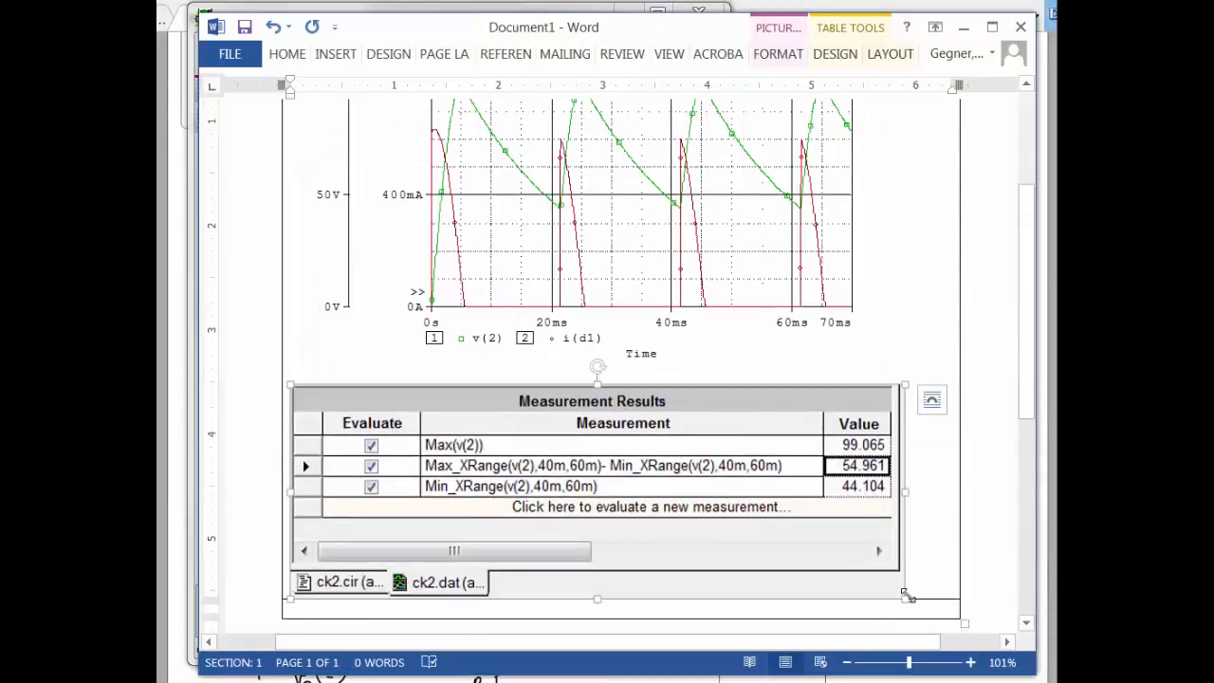
pyautogui.moveTo(895, 595); pyautogui.dragTo(794, 506)
pyautogui.click(872, 466)
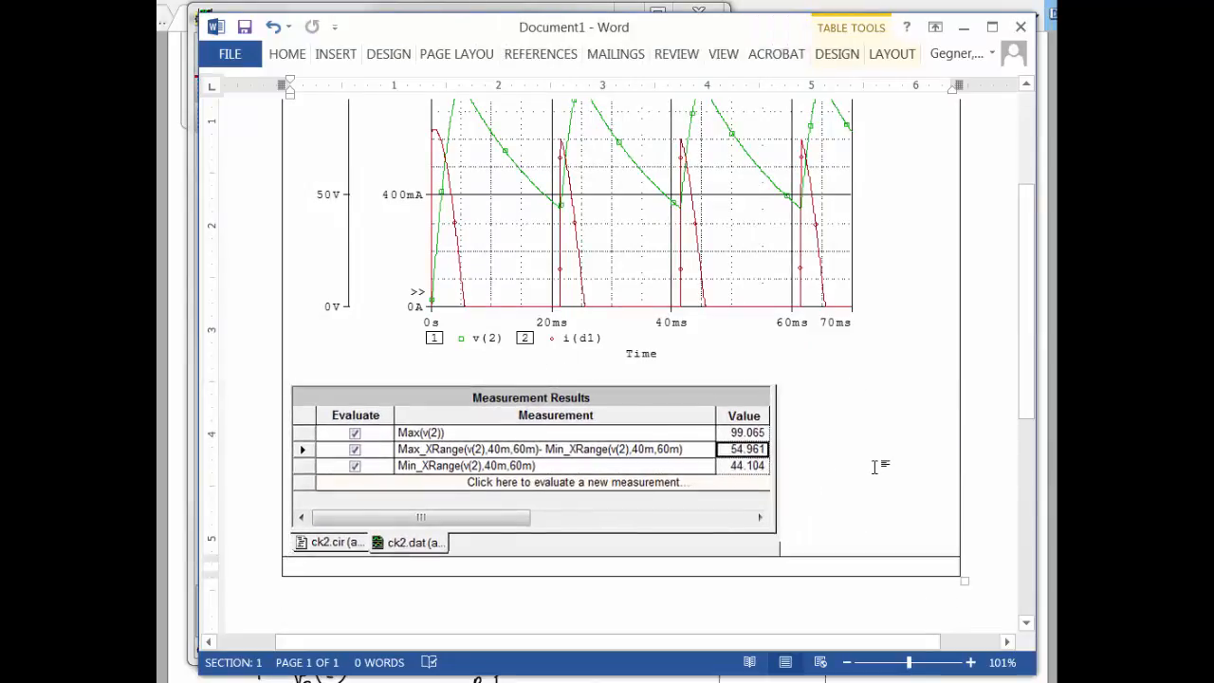
# Switch to PSpice, turn on the cursors, and place A1 at about 7.21 ms and A2 at about 14.4 ms on the v(2) trace.
pyautogui.hotkey('alt', 'Tab')
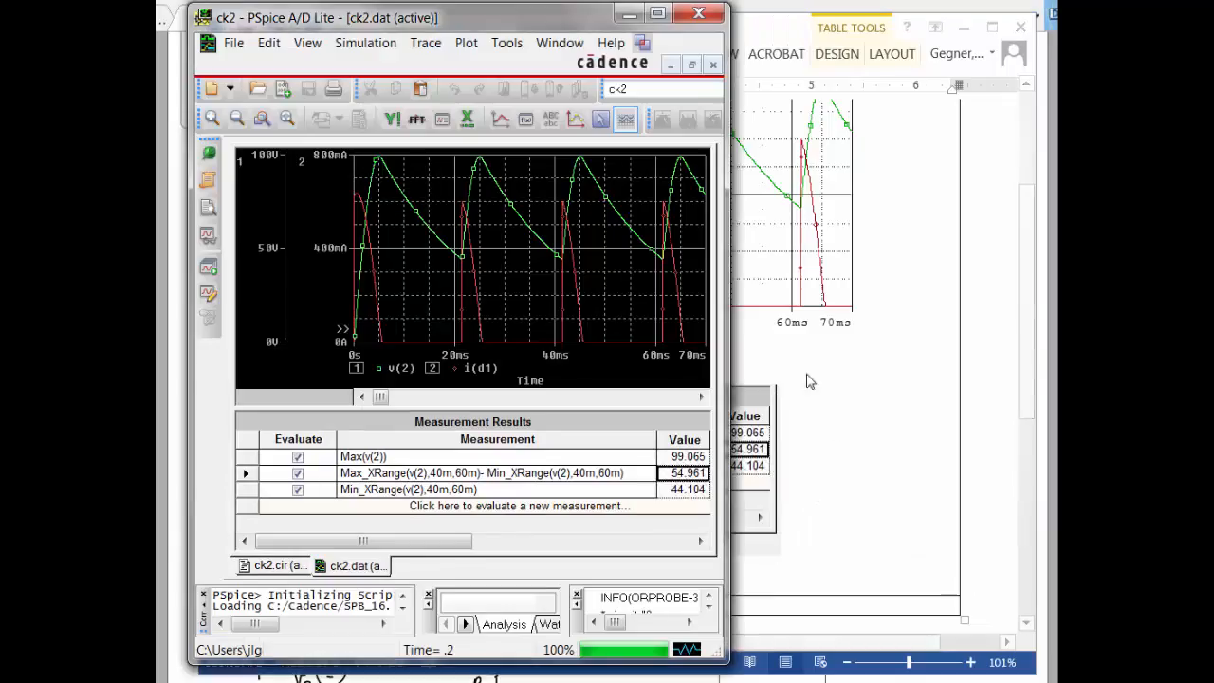
pyautogui.click(600, 119)
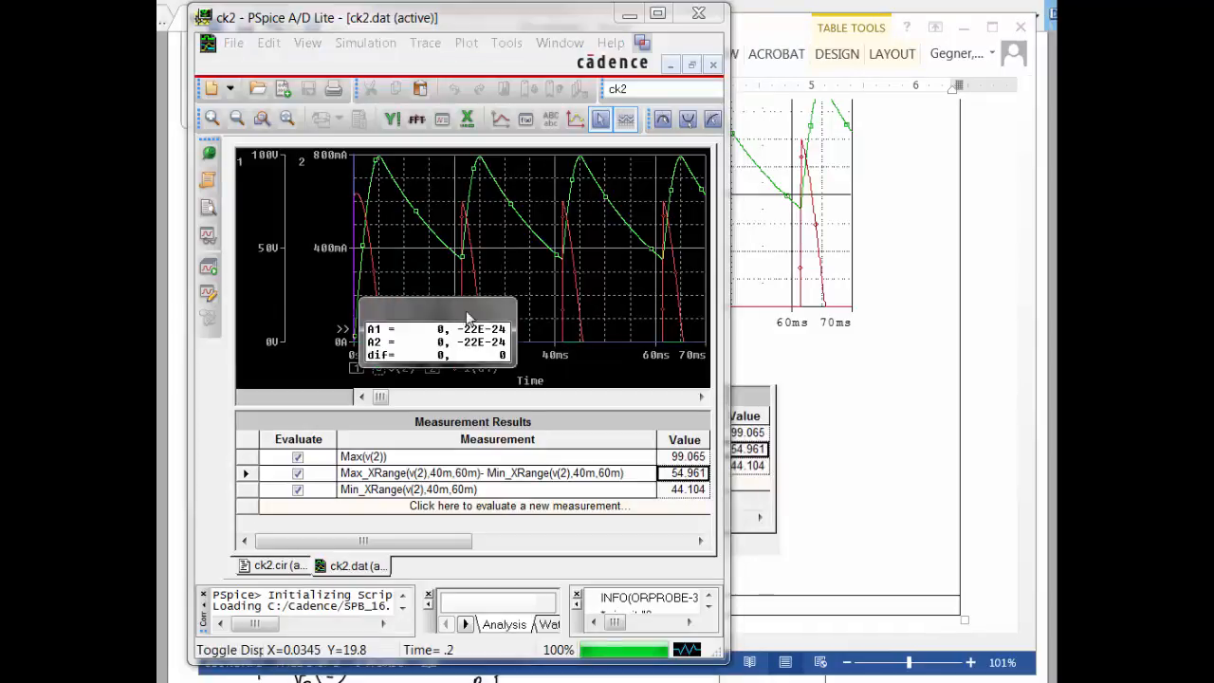
pyautogui.click(390, 253)
pyautogui.rightClick(426, 259)
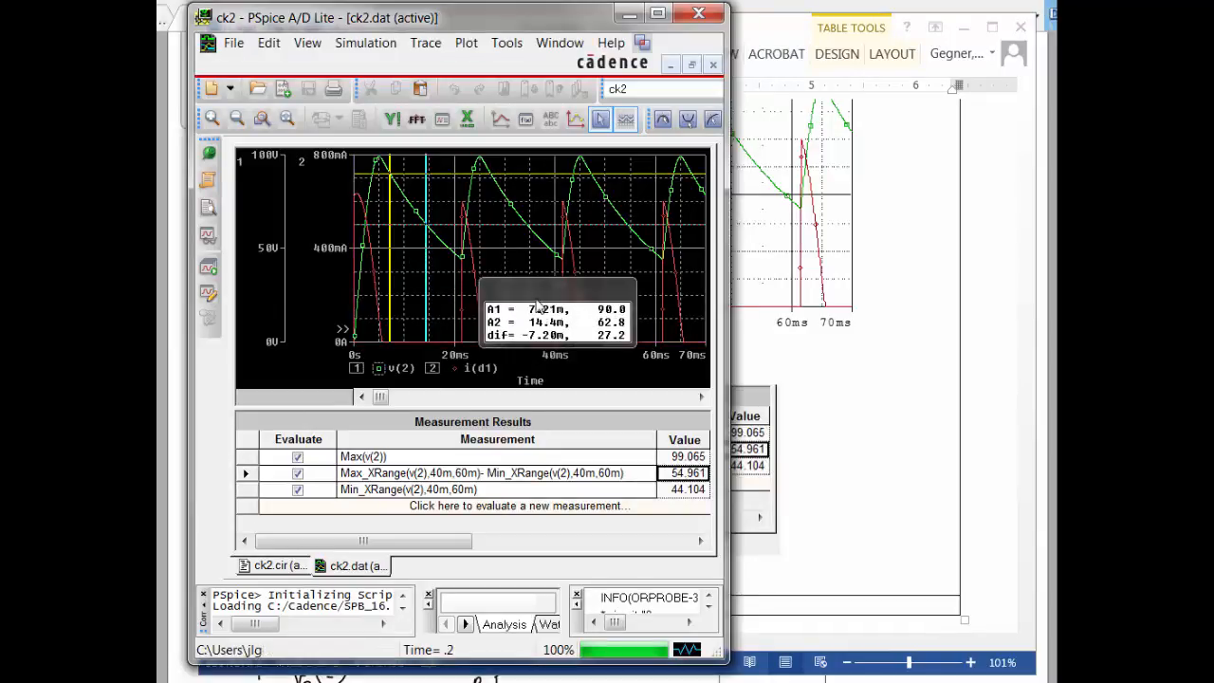
# Capture the A1, A2 and dif cursor readout as a screenshot and copy it to the clipboard with Snagit.
pyautogui.press('Print')
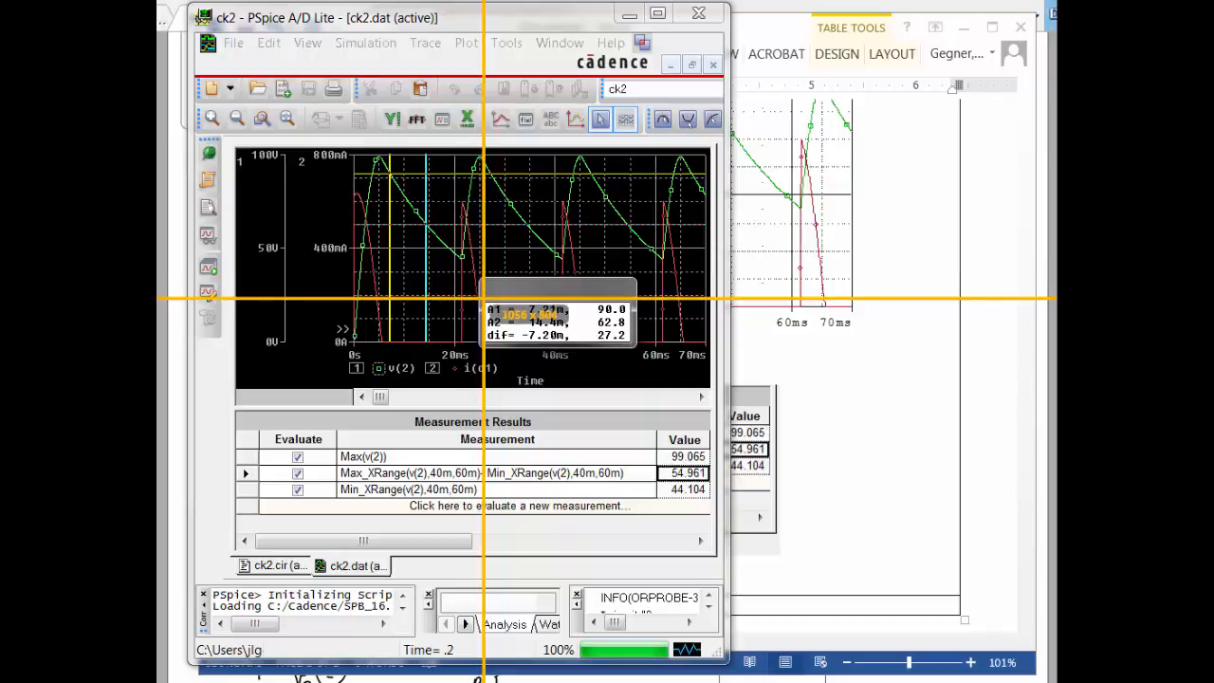
pyautogui.moveTo(483, 295); pyautogui.dragTo(632, 344)
pyautogui.click(503, 380)
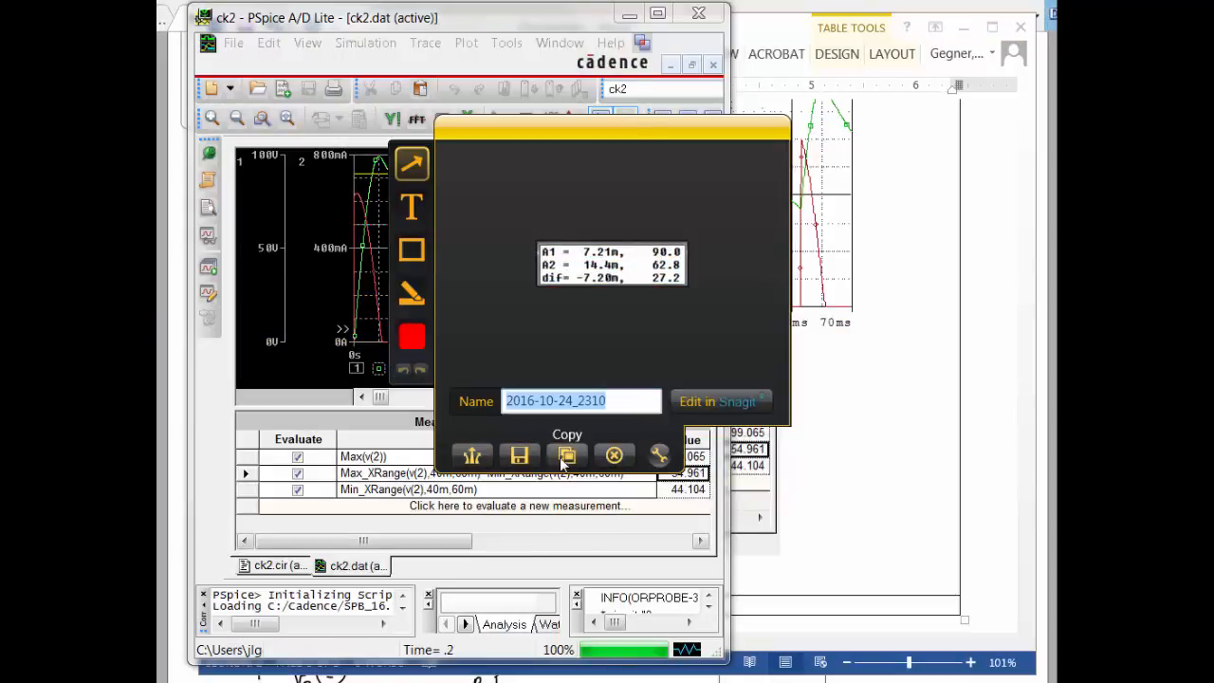
pyautogui.click(559, 457)
# Return to Word's Document1 and paste the cursor readout below the Measurement Results picture.
pyautogui.click(803, 495)
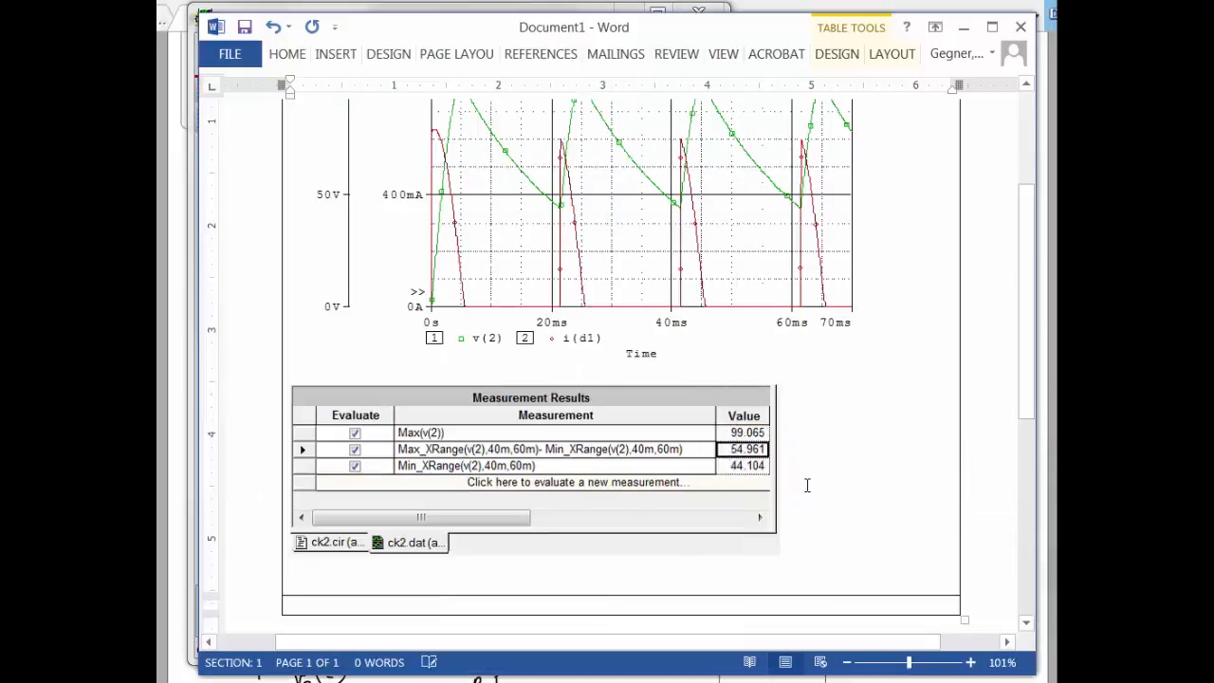
pyautogui.hotkey('ctrl', 'v')
pyautogui.click(459, 618)
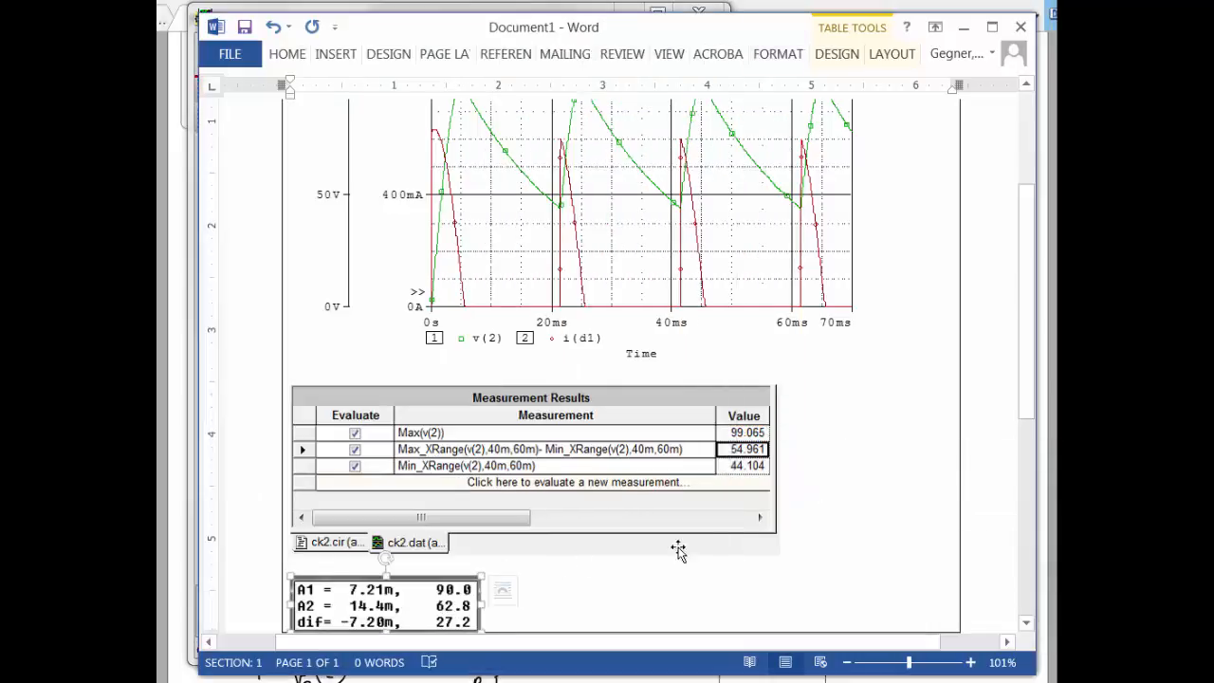
pyautogui.scroll(3, 677, 550)
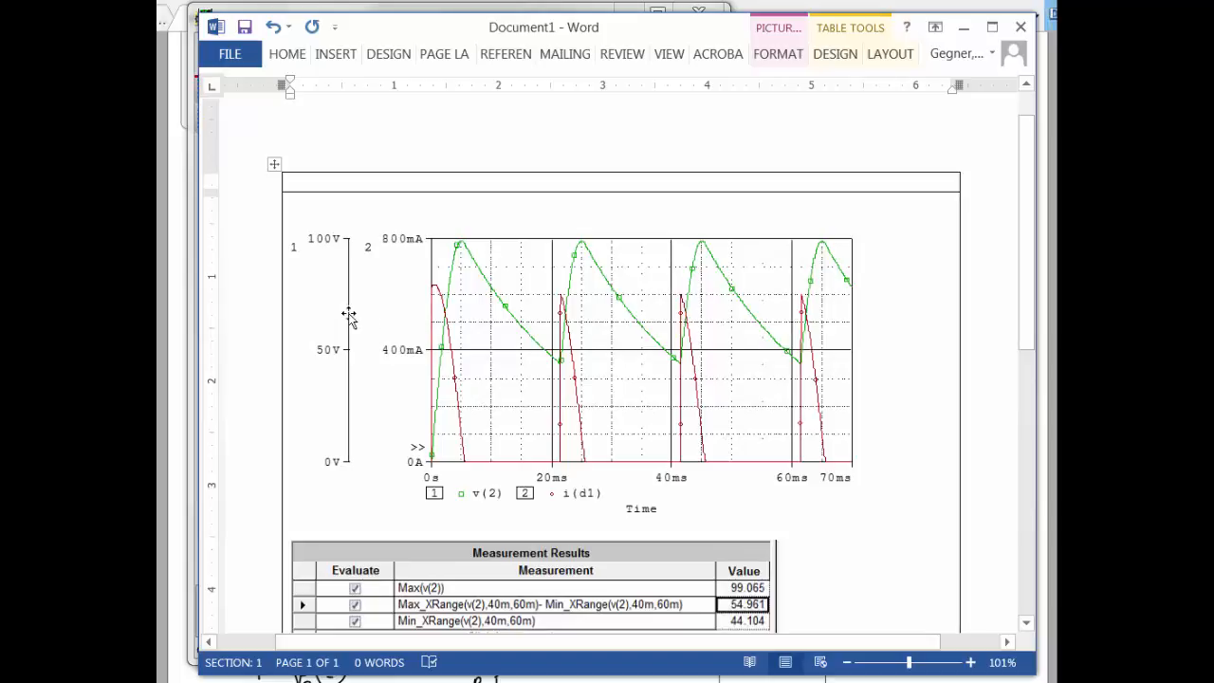
# Switch to PSpice, turn off the cursors, hide the Measurement Results table and widen the PSpice window.
pyautogui.click(561, 682)
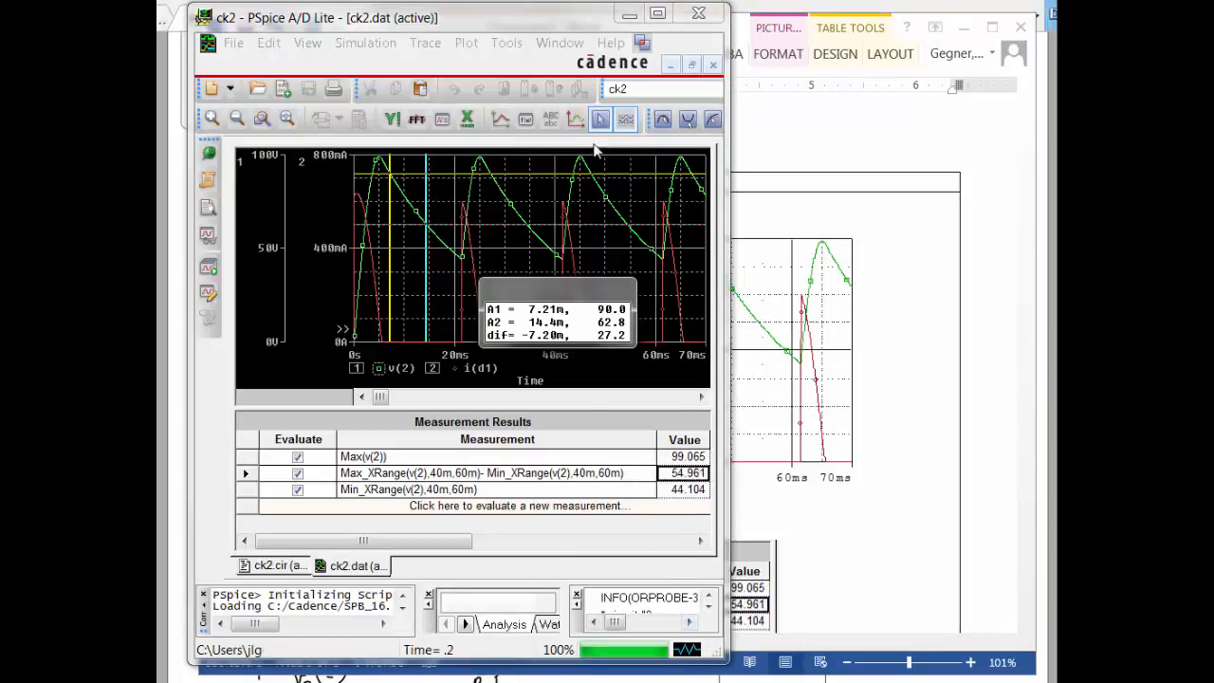
pyautogui.click(623, 123)
pyautogui.click(623, 124)
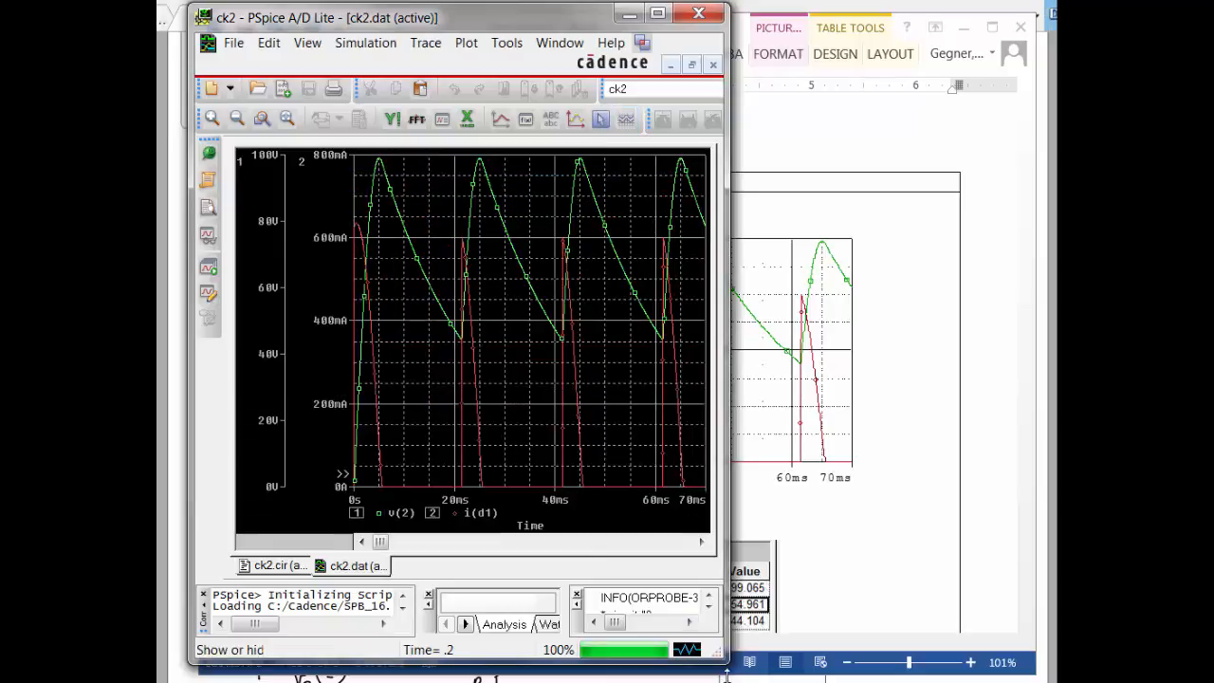
pyautogui.moveTo(720, 660); pyautogui.dragTo(964, 660)
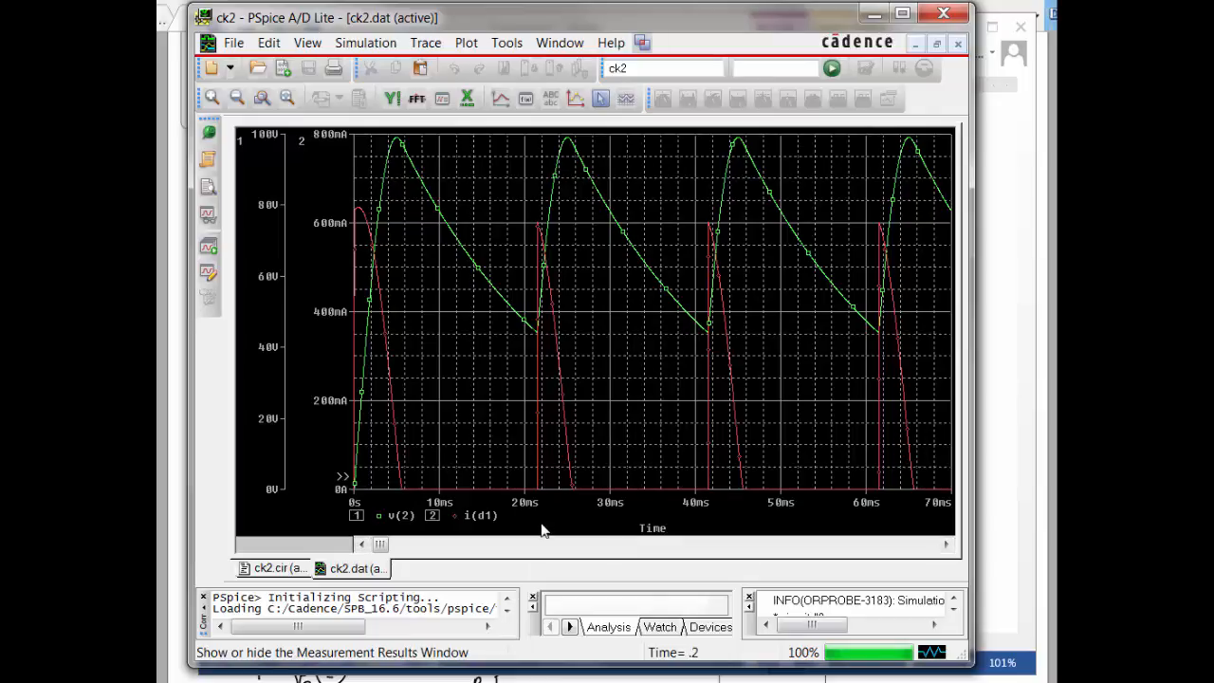
# Add a trace with the expression TIME to the ck2 plot.
pyautogui.press('Insert')
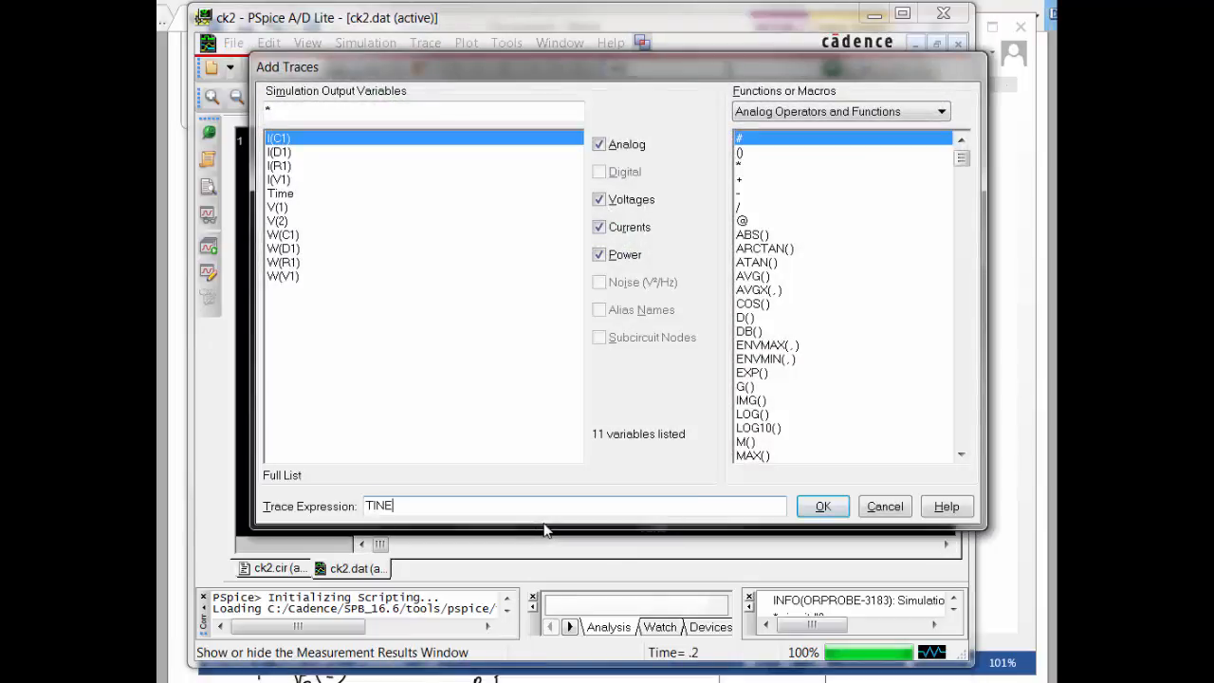
pyautogui.press('Return')
pyautogui.press('Return')
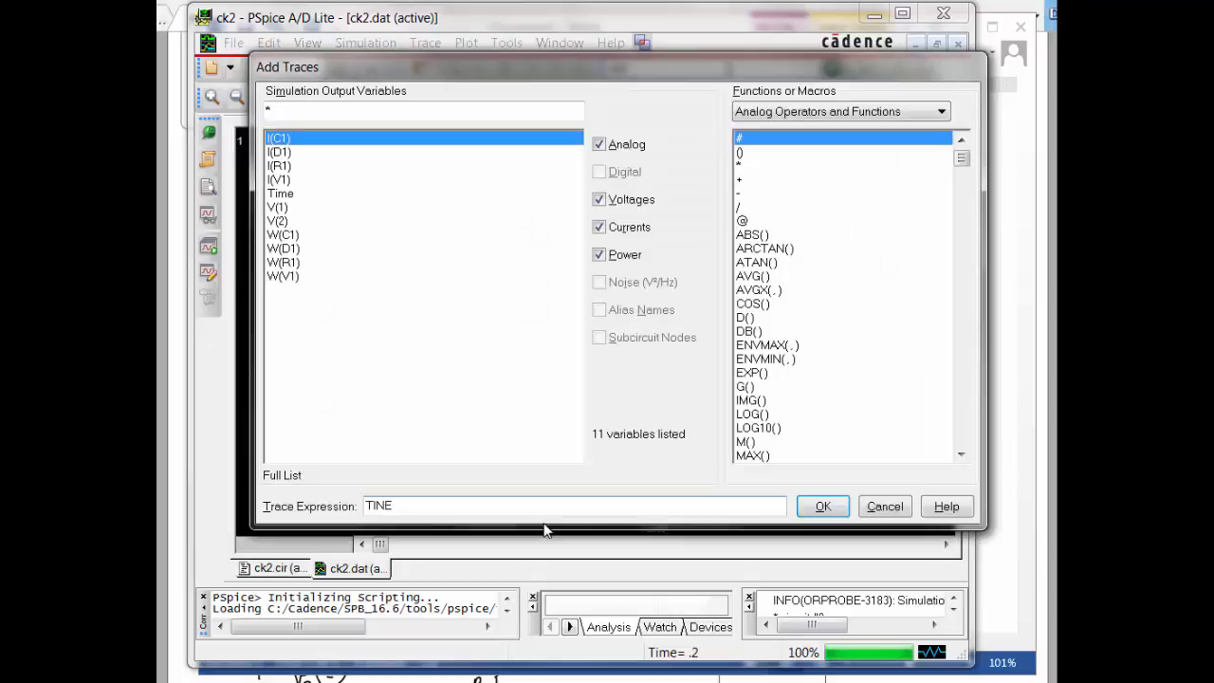
pyautogui.press('Return')
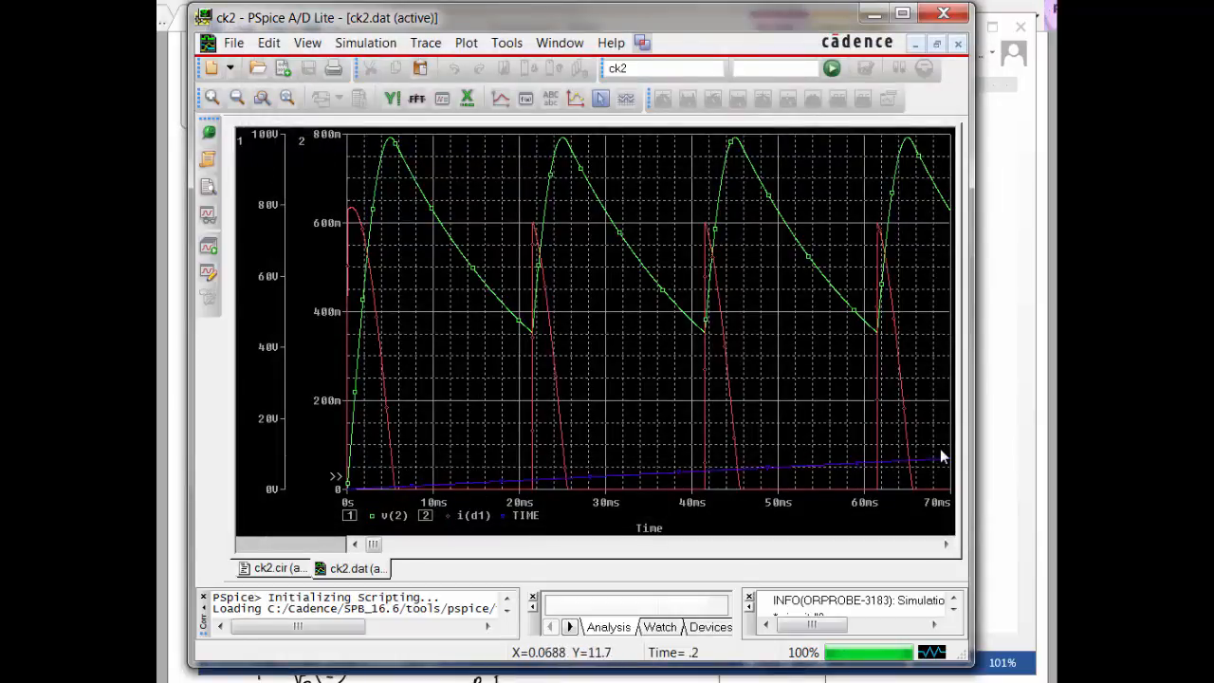
# Change the TIME trace's expression to cos(2*PI*50*TIME).
pyautogui.doubleClick(518, 516)
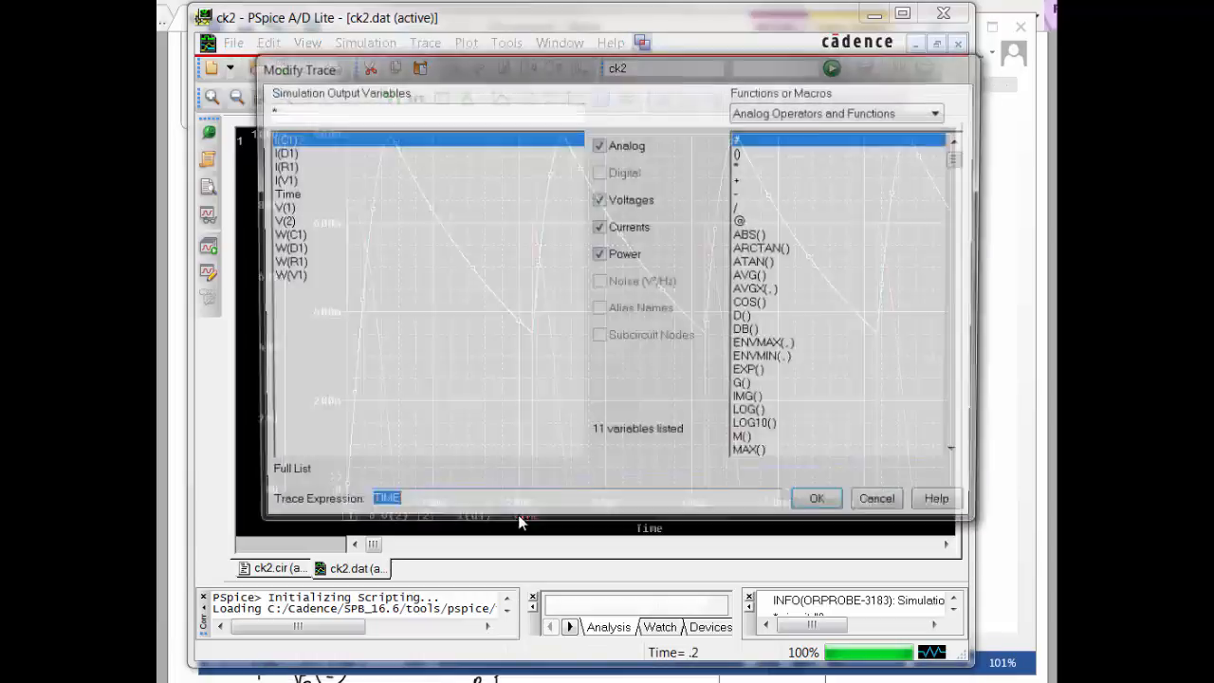
pyautogui.press('BackSpace')
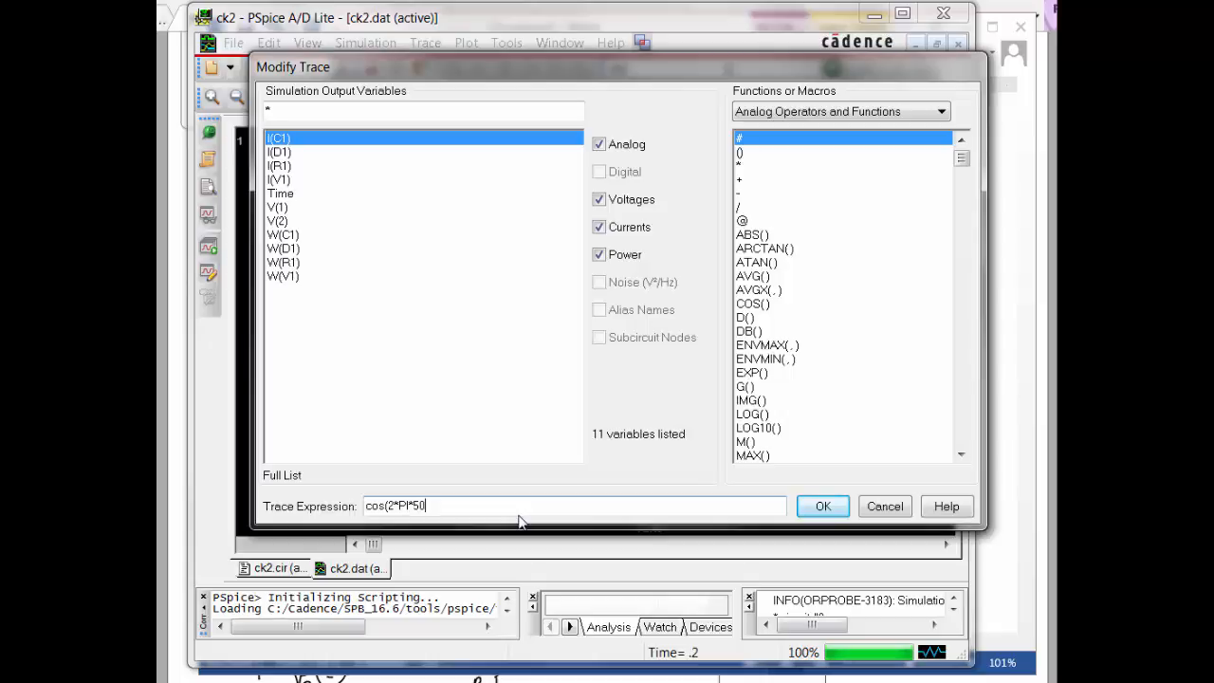
pyautogui.write('cos(2*PI*50*TIME)')
pyautogui.press('Return')
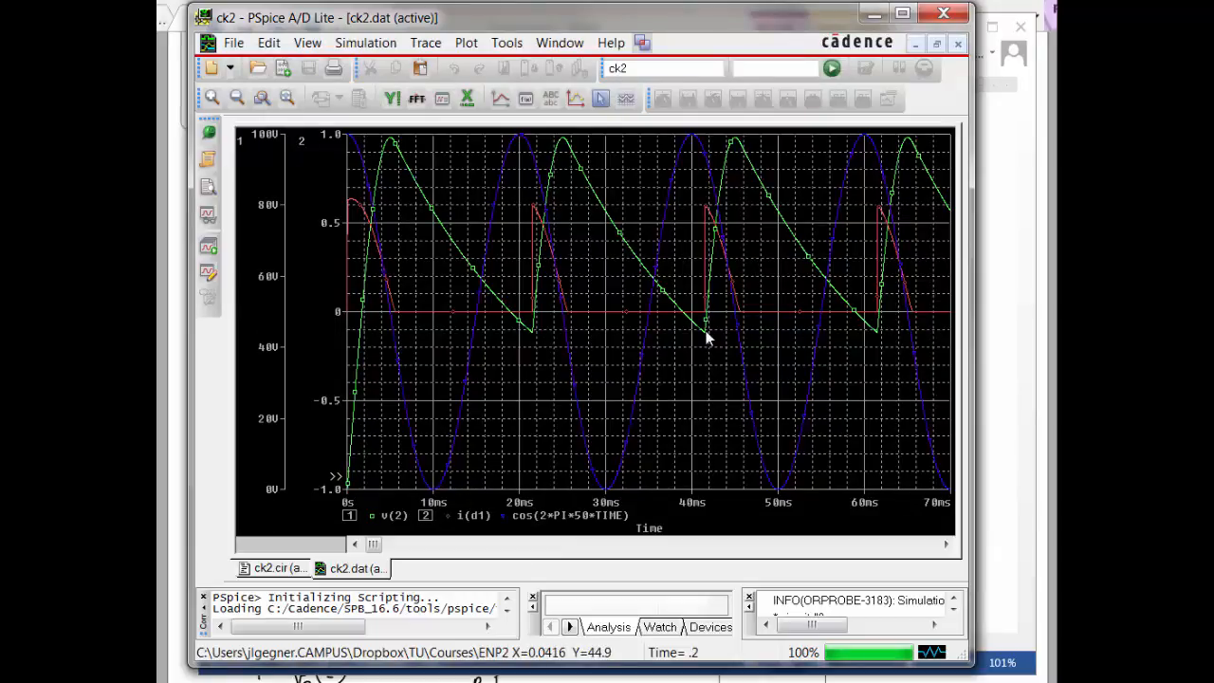
# Subtract 0.4 from the cosine trace so its expression reads cos(2*PI*50*TIME)-0.4.
pyautogui.doubleClick(560, 514)
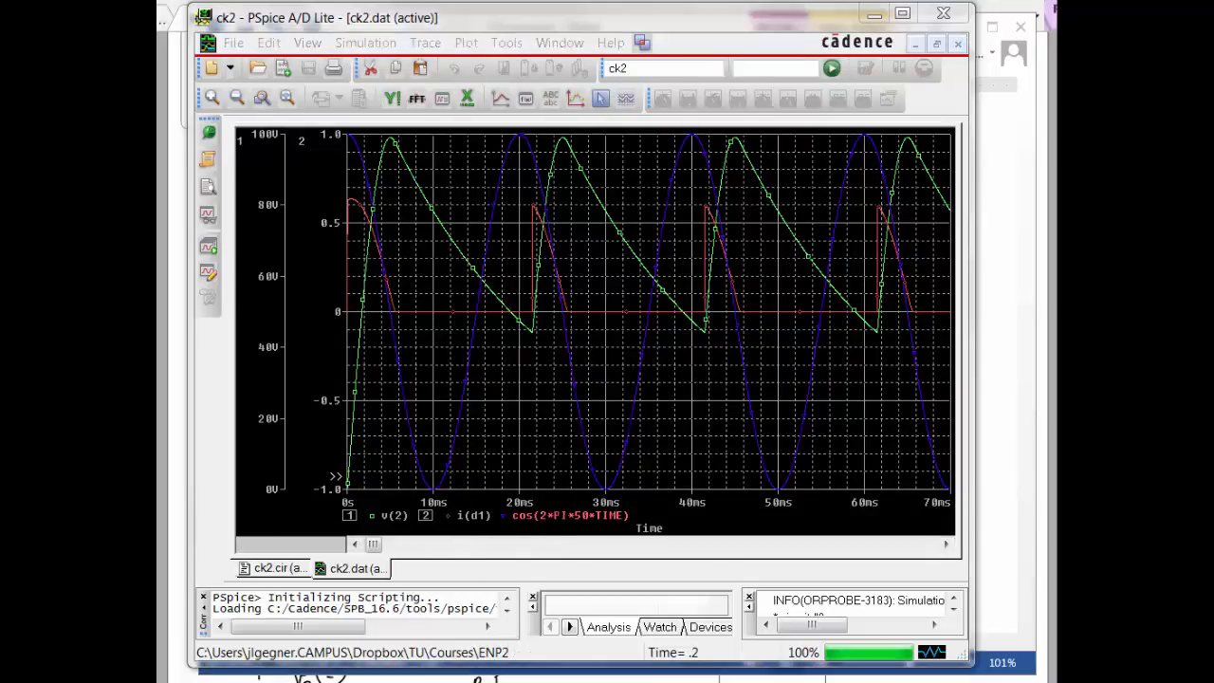
pyautogui.click(492, 506)
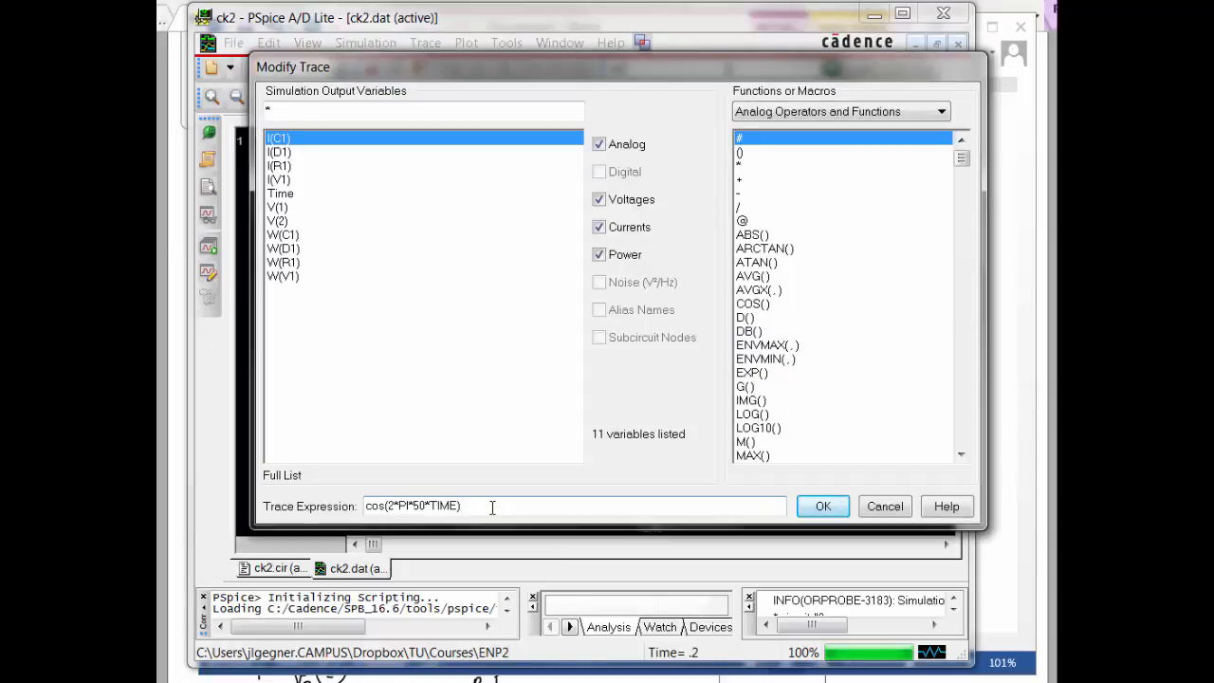
pyautogui.write('-0.4')
pyautogui.press('Return')
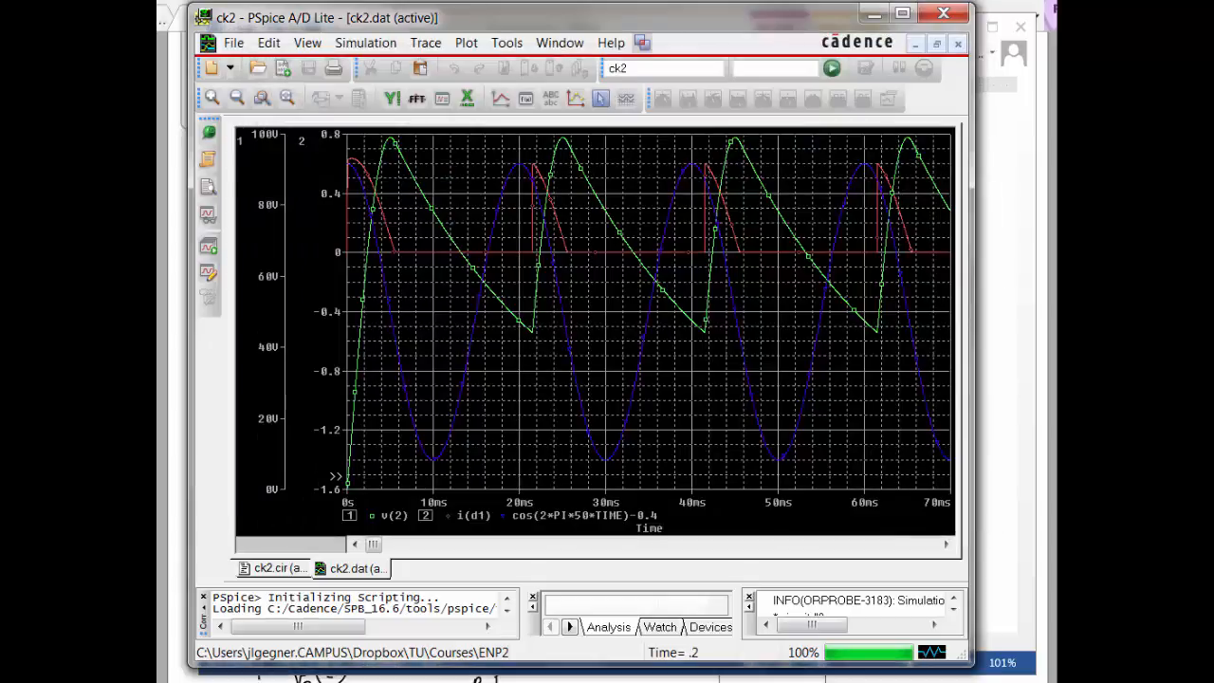
# Wrap the offset cosine trace in an absolute value as abs(cos(2*PI*50*TIME)-0.4).
pyautogui.doubleClick(575, 515)
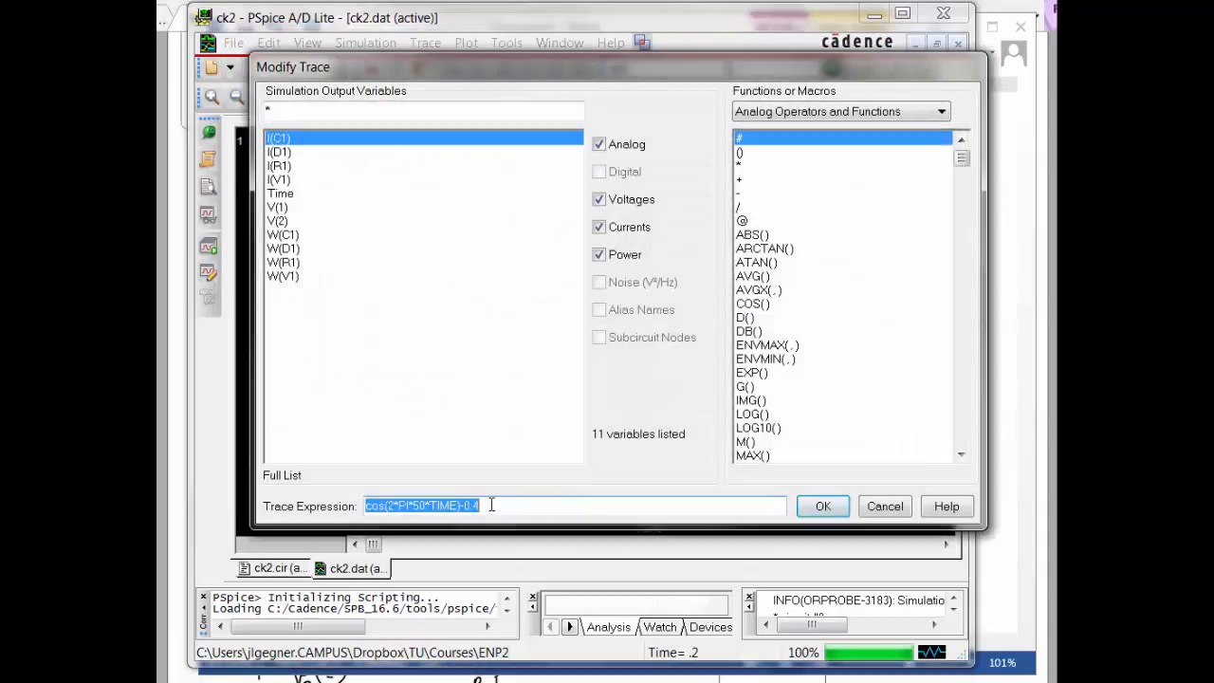
pyautogui.press('Home')
pyautogui.write('abs(')
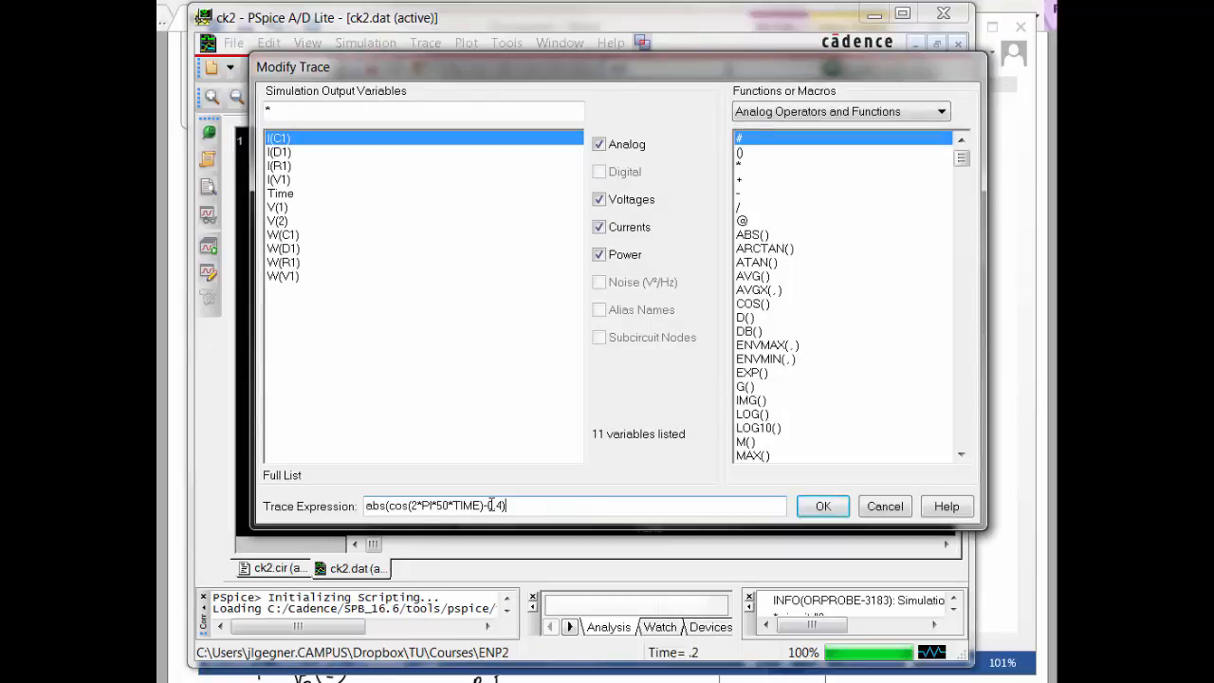
pyautogui.click(824, 506)
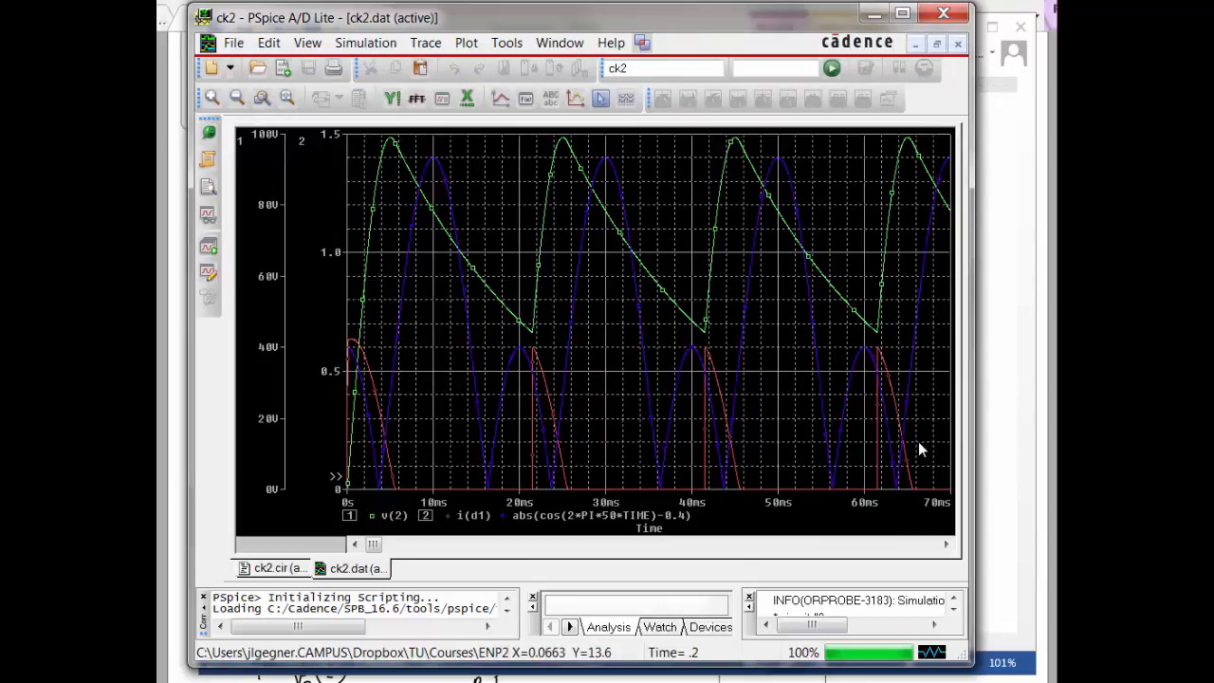
# Look through the available functions and replace abs with the sign function, giving sgn(cos(2*PI*50*TIME)-0.4).
pyautogui.doubleClick(624, 511)
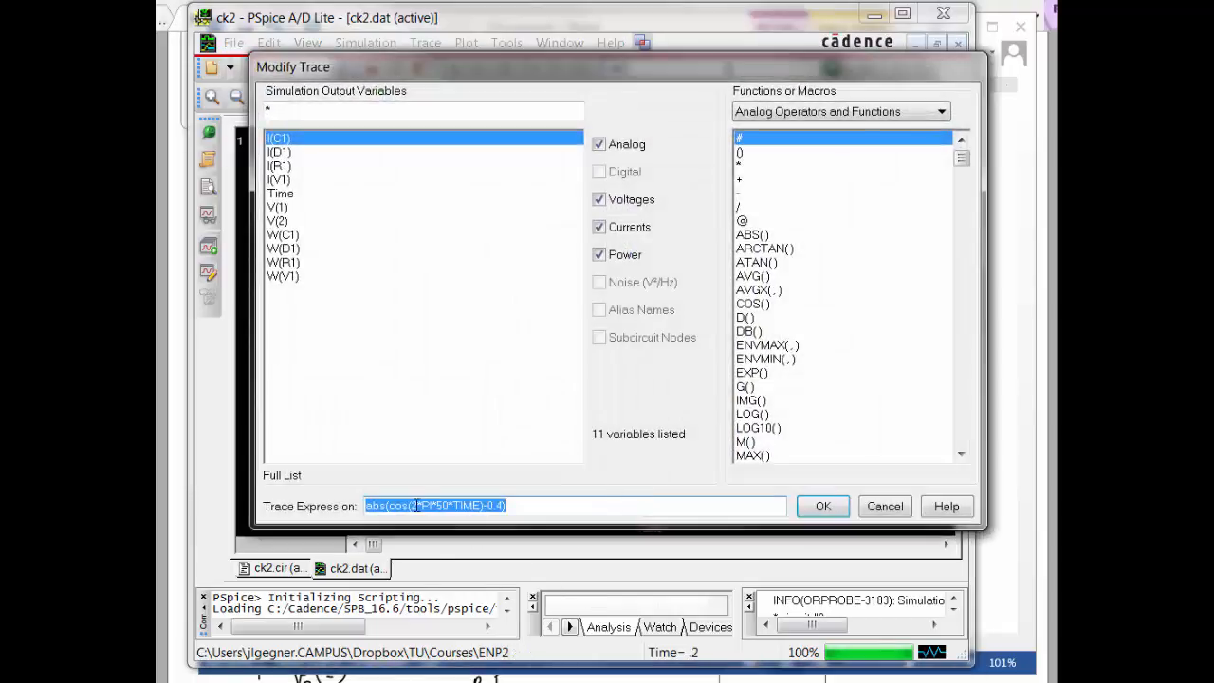
pyautogui.click(519, 505)
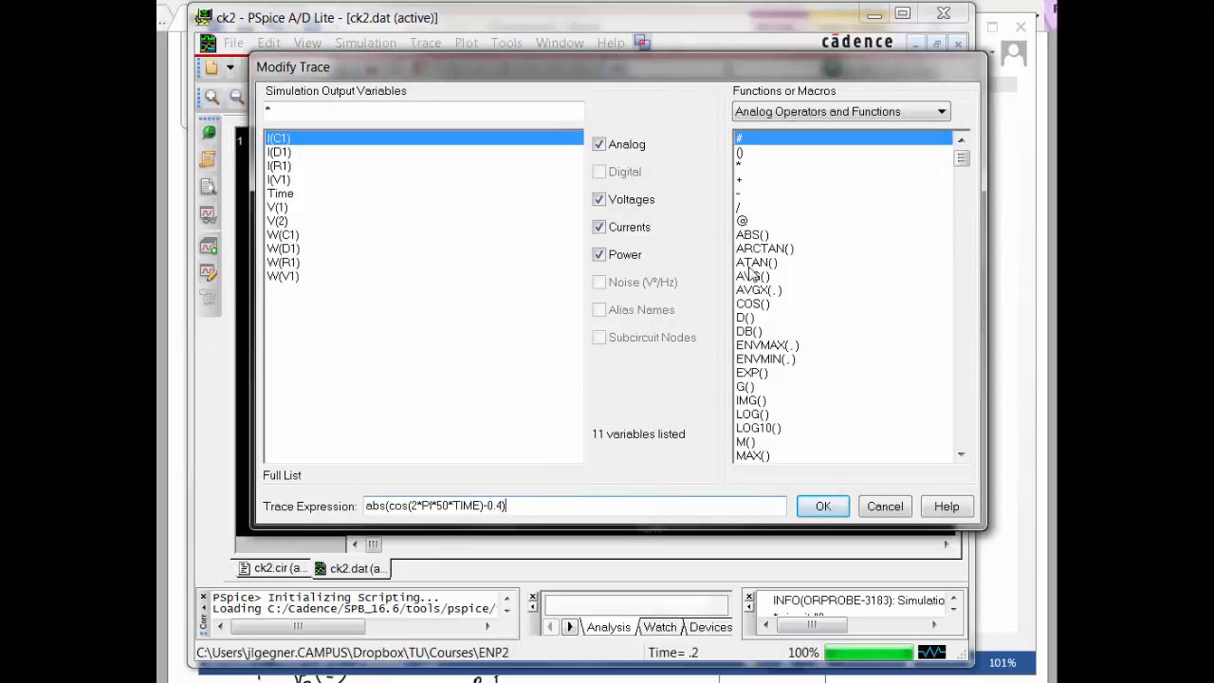
pyautogui.moveTo(961, 158); pyautogui.dragTo(990, 423)
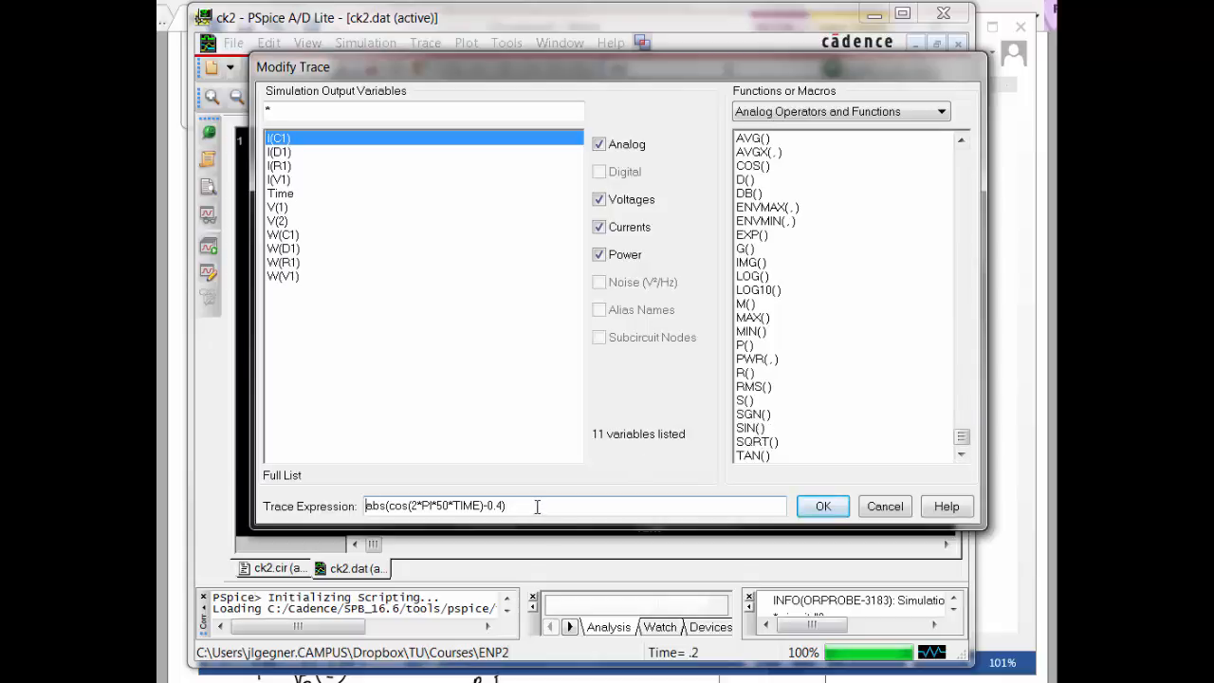
pyautogui.press('Delete')
pyautogui.press('Delete')
pyautogui.press('Right')
pyautogui.write('g')
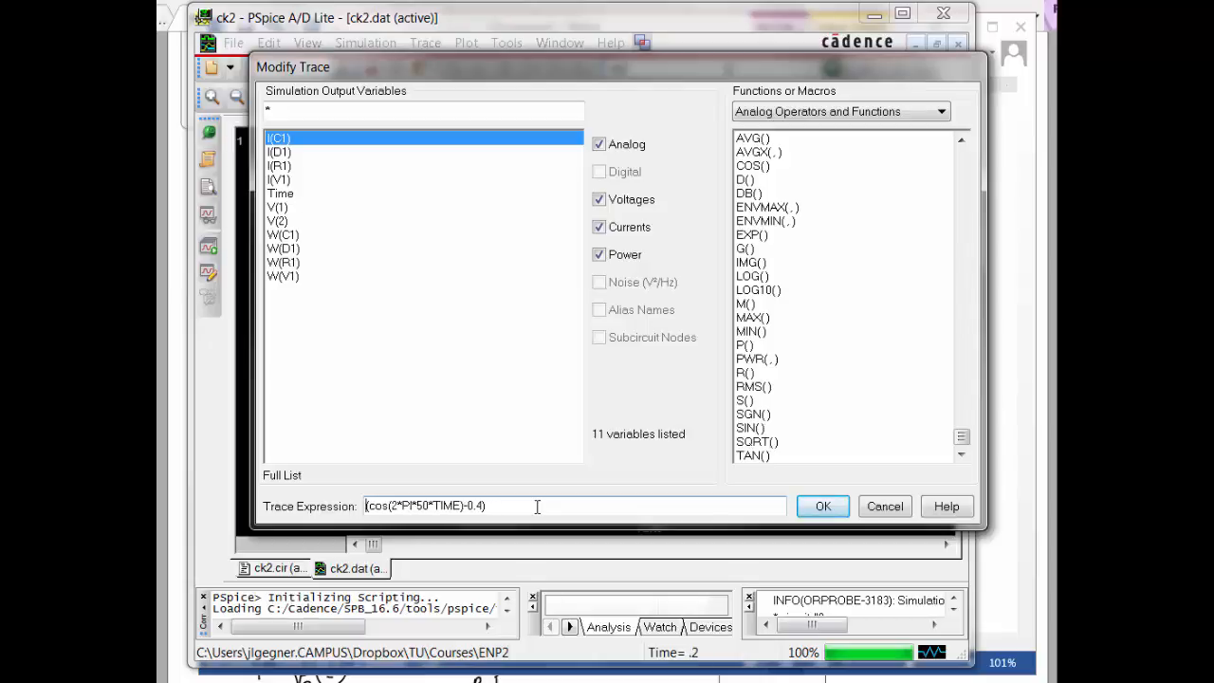
pyautogui.write('n')
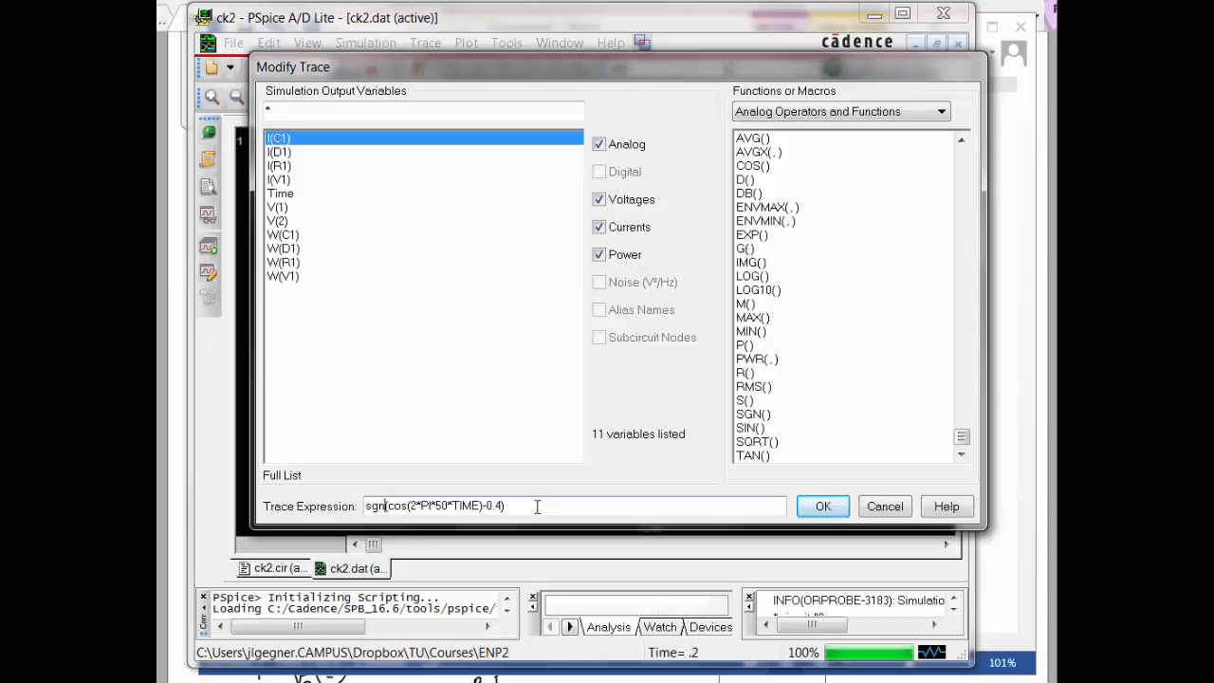
pyautogui.press('Return')
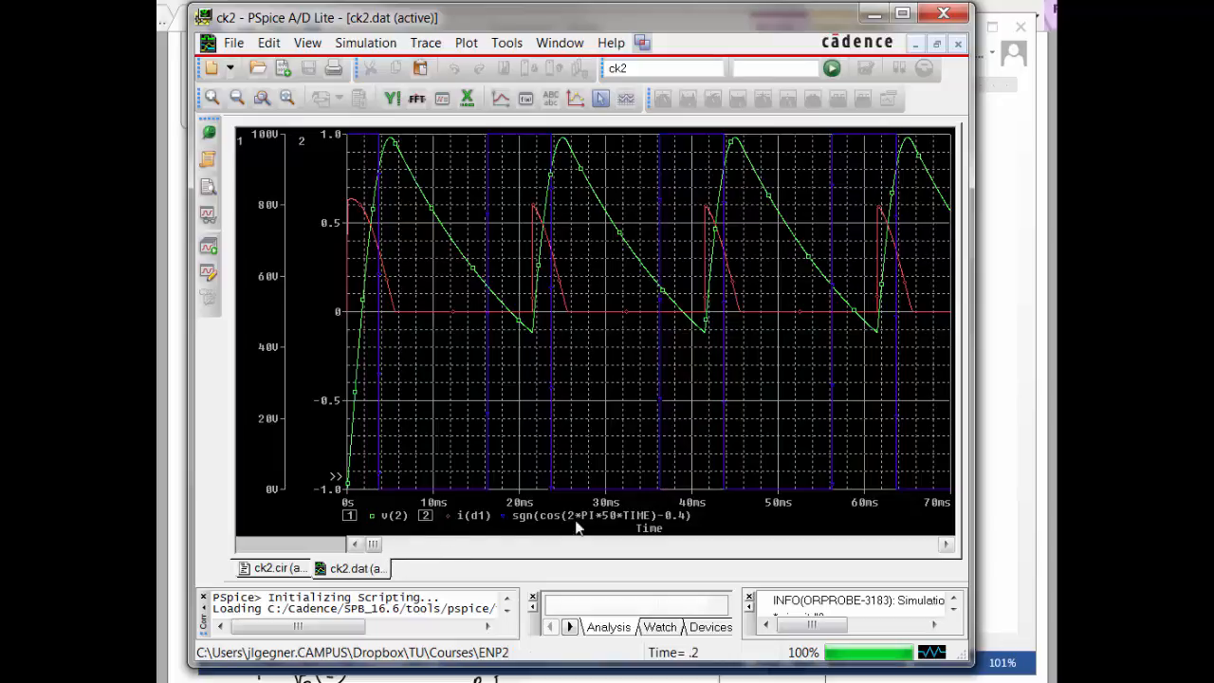
# Delete the sgn trace from the plot, leaving only v(2) and i(d1).
pyautogui.click(652, 517)
pyautogui.press('Delete')
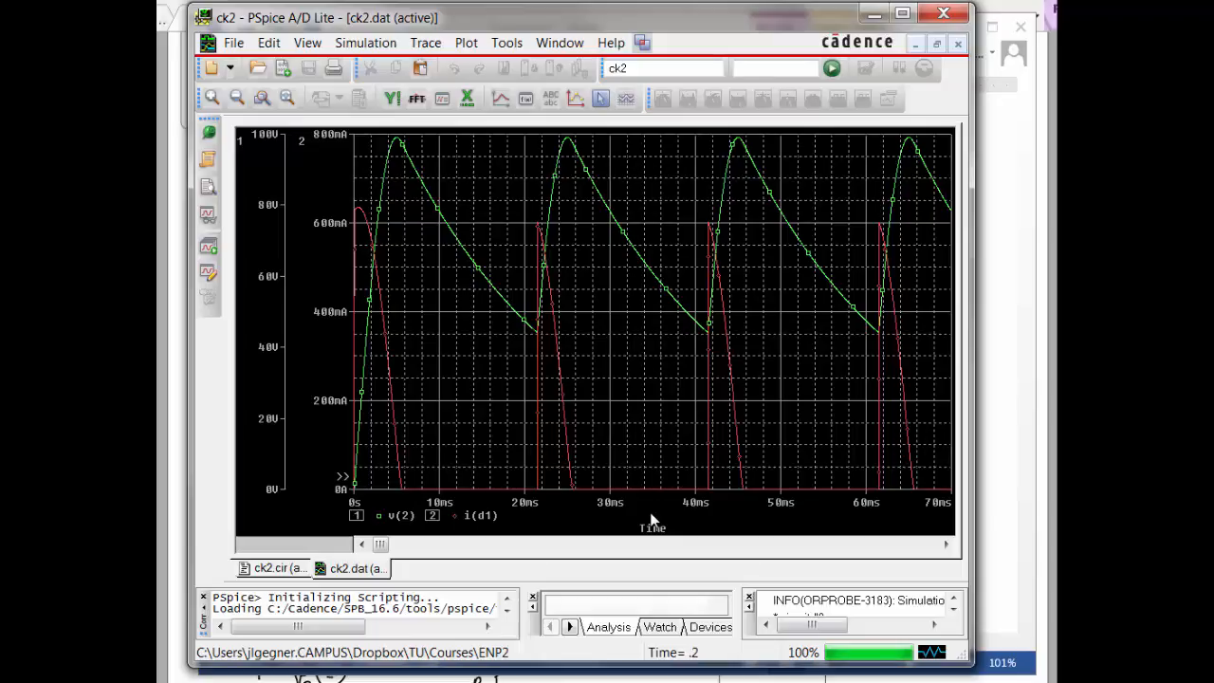
pyautogui.hotkey('alt', 'Tab')
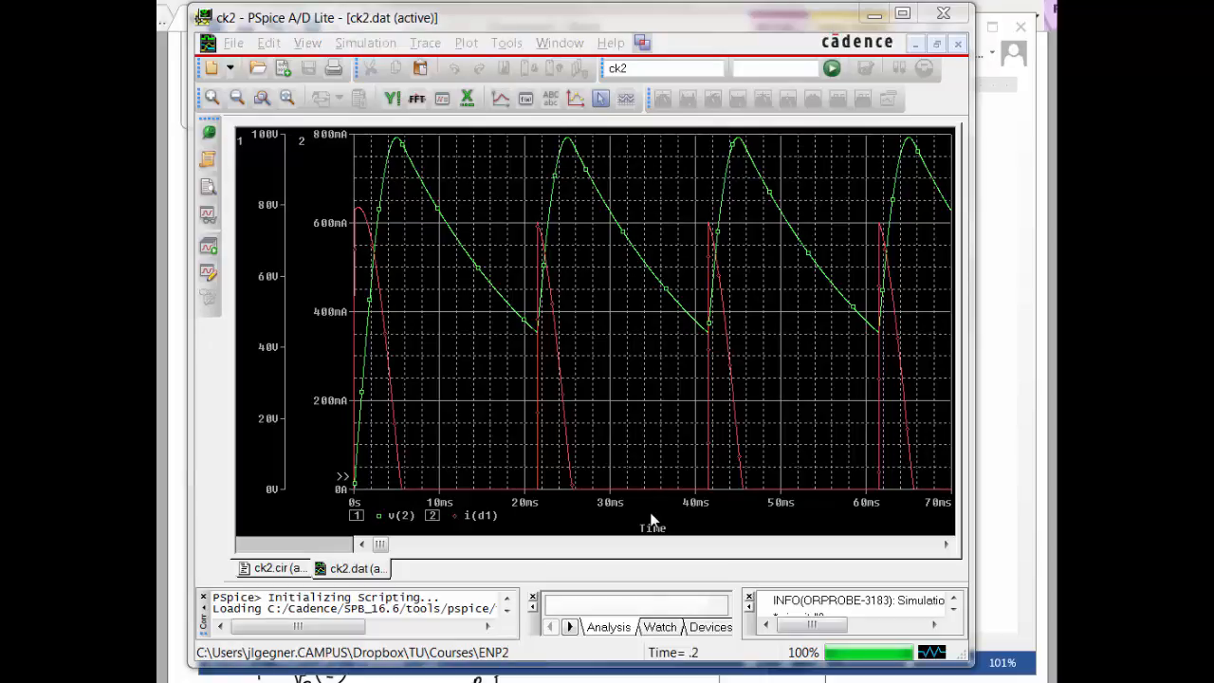
# Add a trace with the expression 2*(1-exp(-TIME/10m)) to the ck2 plot.
pyautogui.press('Insert')
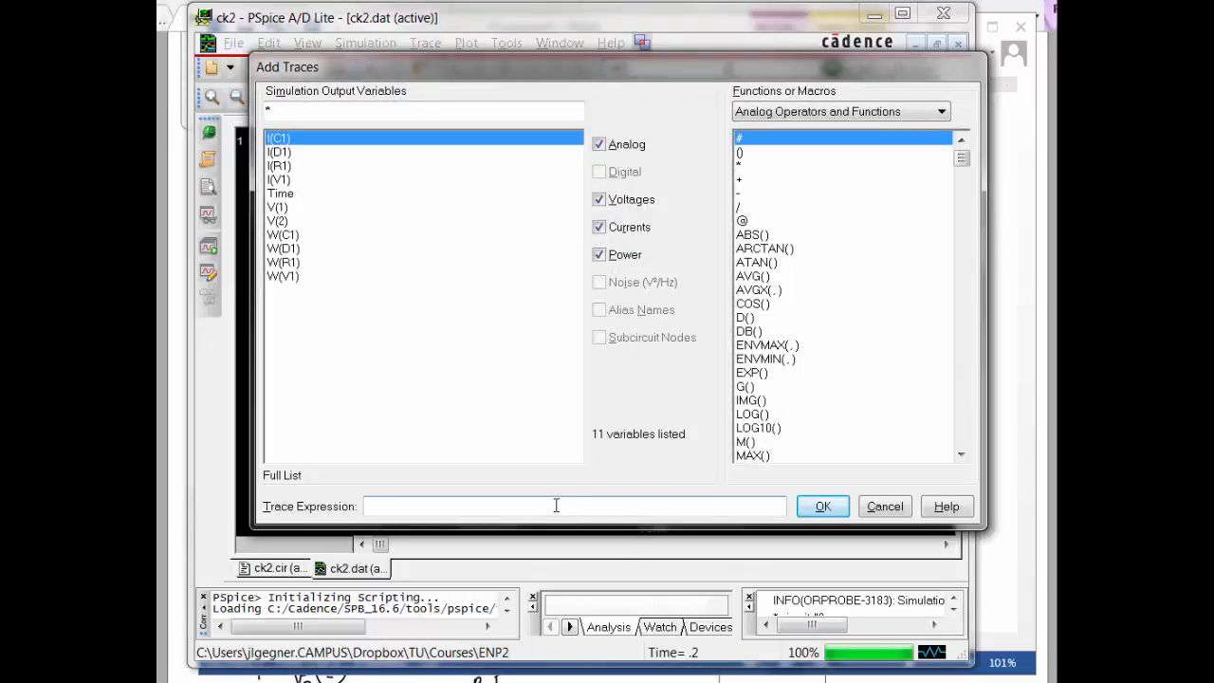
pyautogui.write('2*(1-exp(')
pyautogui.write('-TIME/10m))')
pyautogui.press('Return')
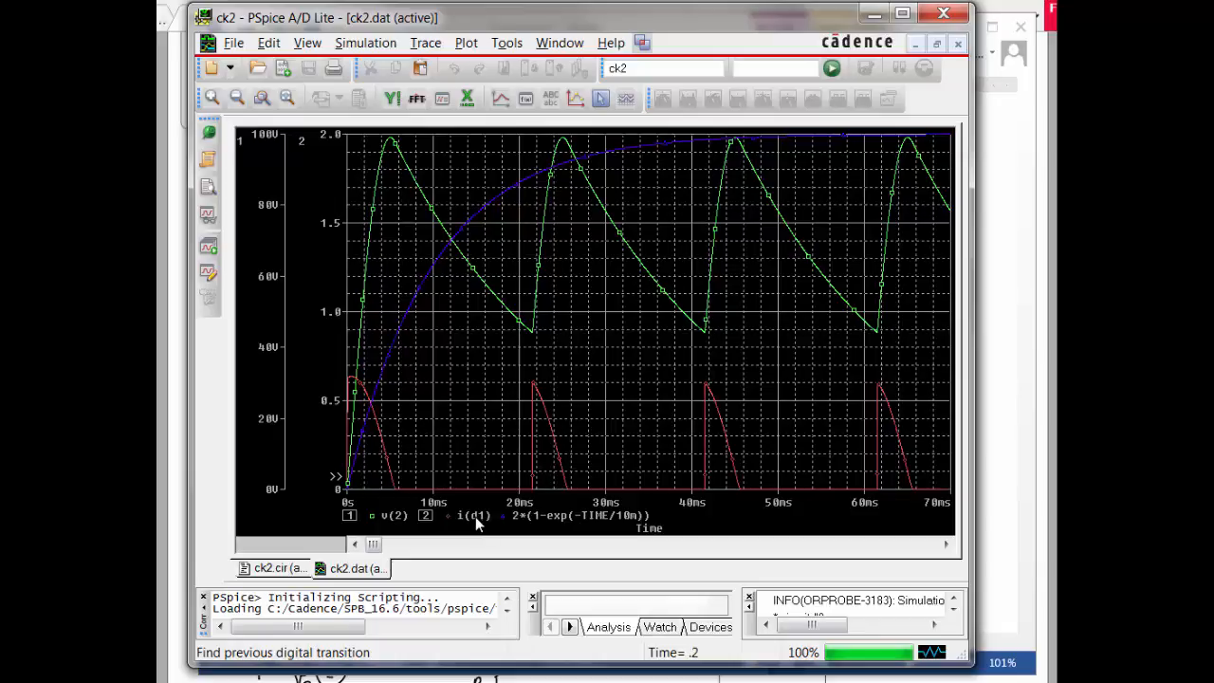
# Change the exponential trace's expression to 2*(1-exp(-TIME/10m))-0.2.
pyautogui.doubleClick(589, 514)
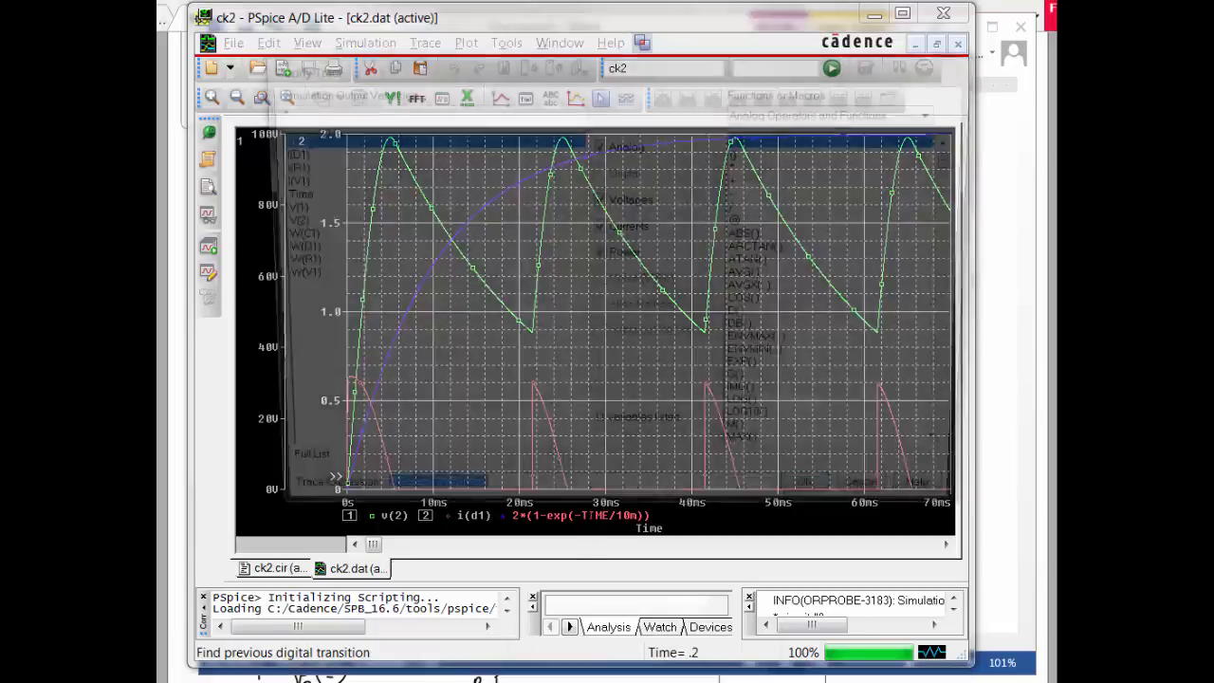
pyautogui.press('Right')
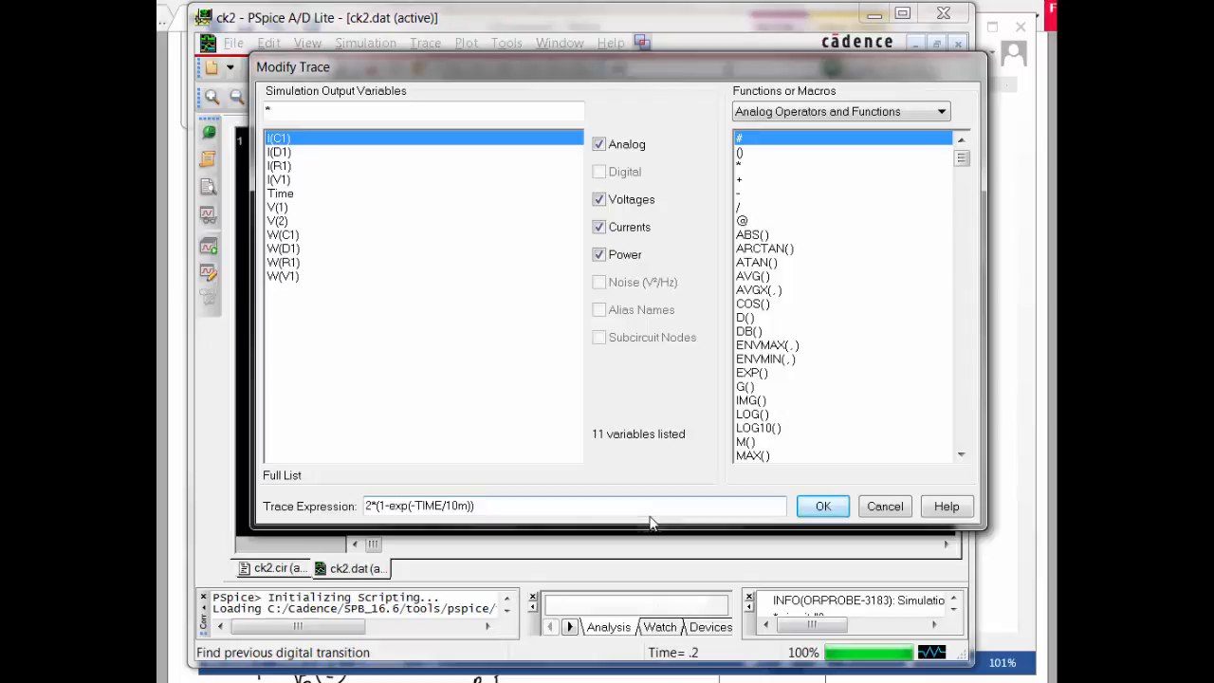
pyautogui.write('-0.2')
pyautogui.press('Return')
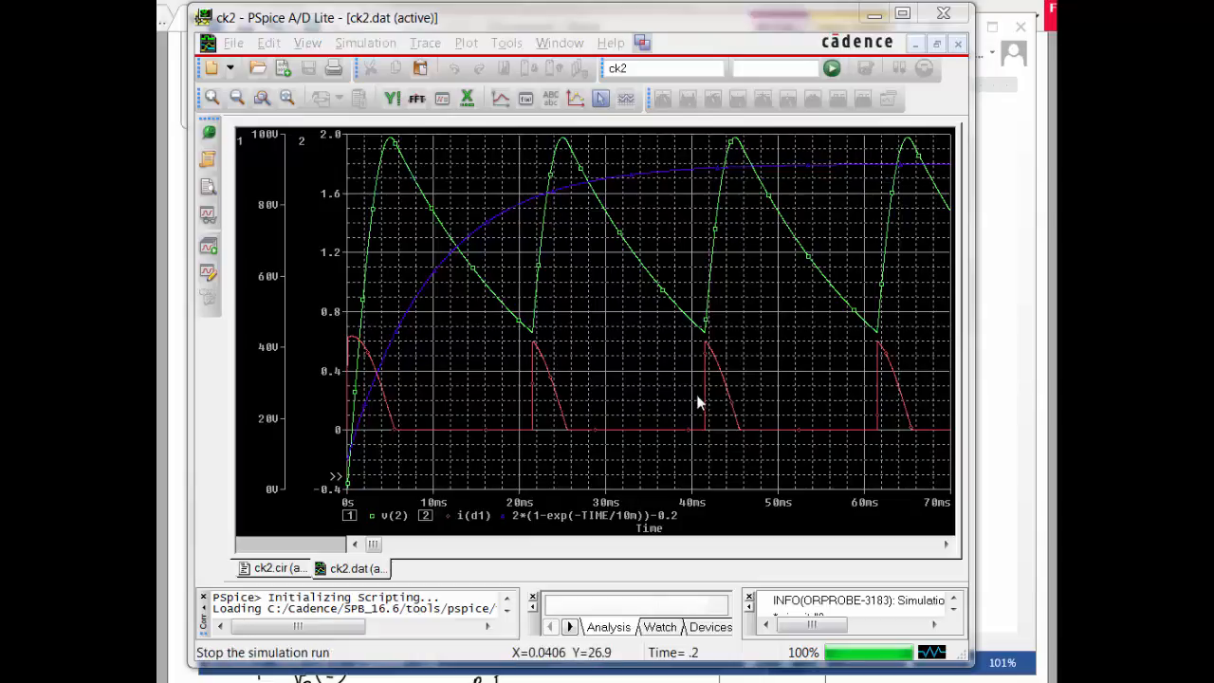
pyautogui.click(586, 291)
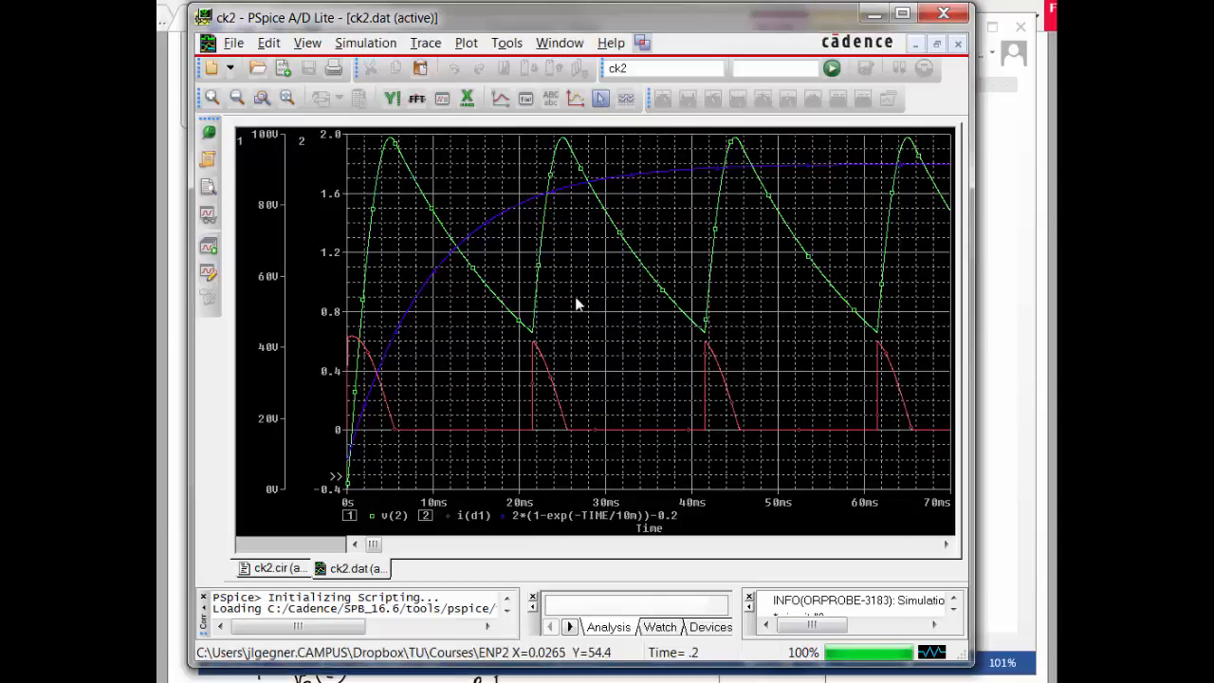
# Save the current plot setup in Display Control under the name tran3.
pyautogui.click(561, 44)
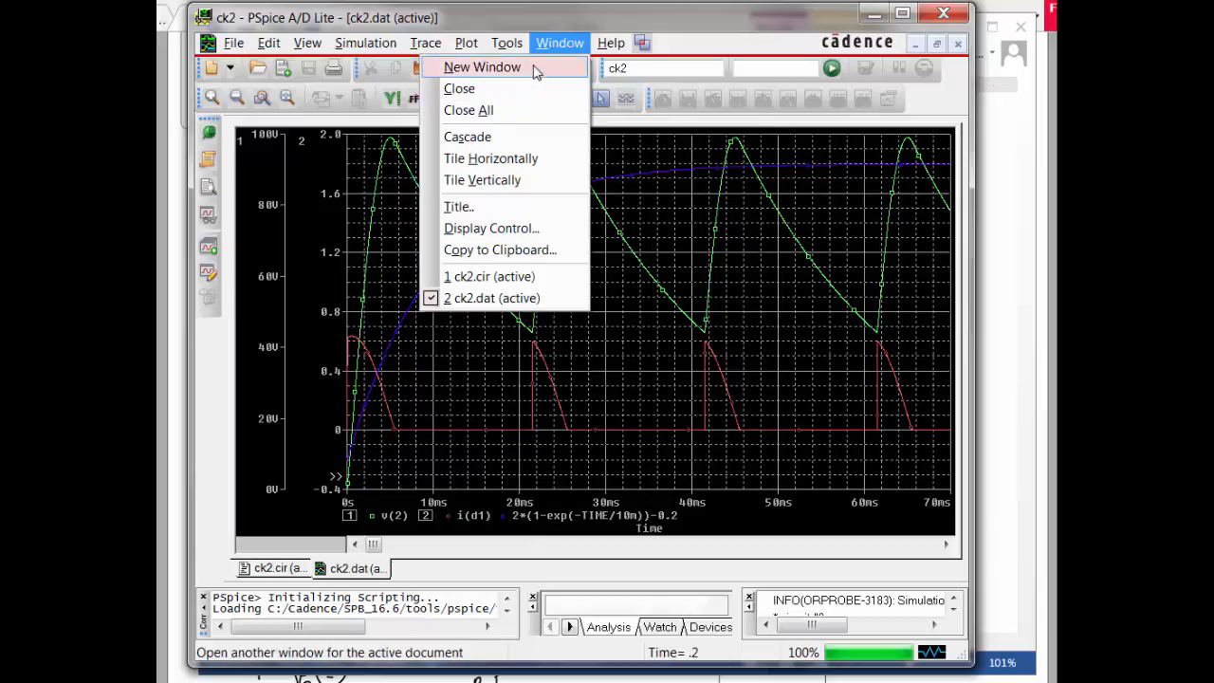
pyautogui.click(538, 229)
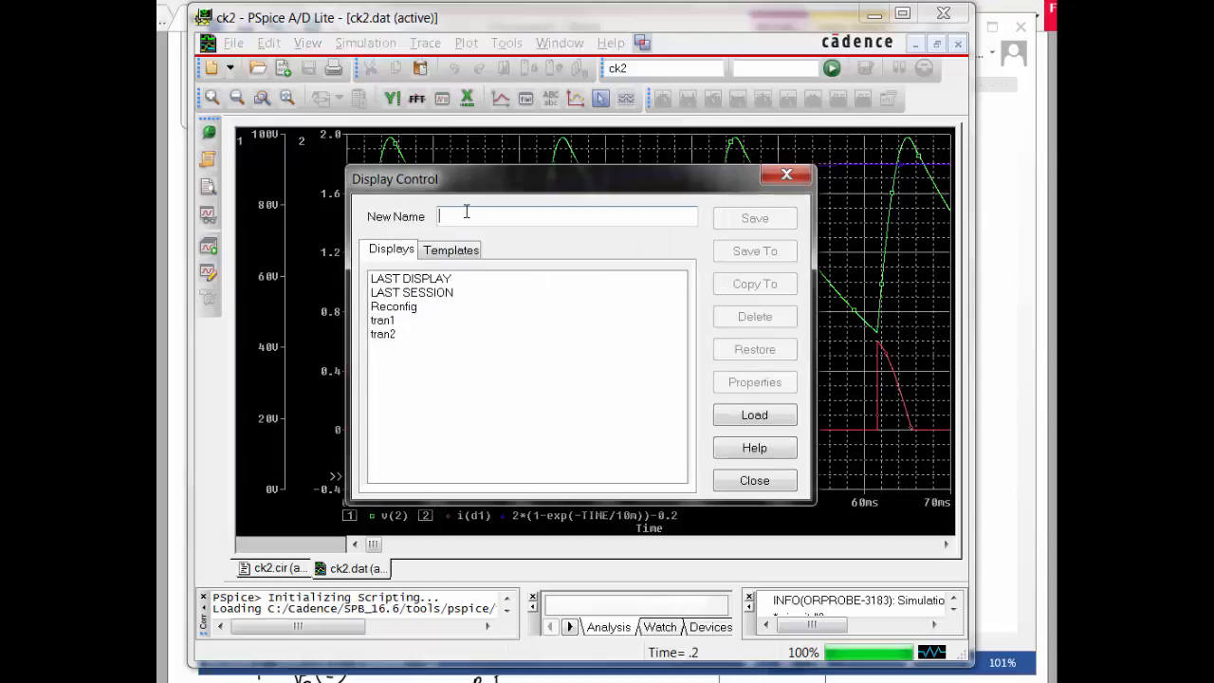
pyautogui.write('tran3')
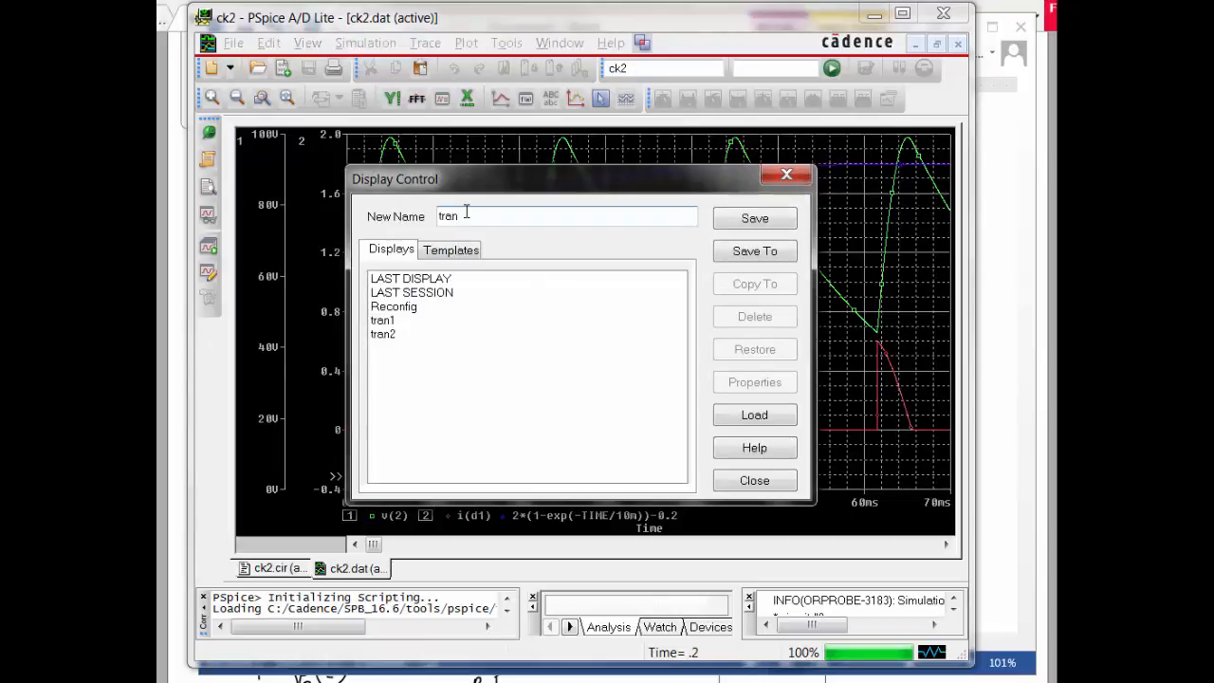
pyautogui.click(764, 224)
pyautogui.click(756, 479)
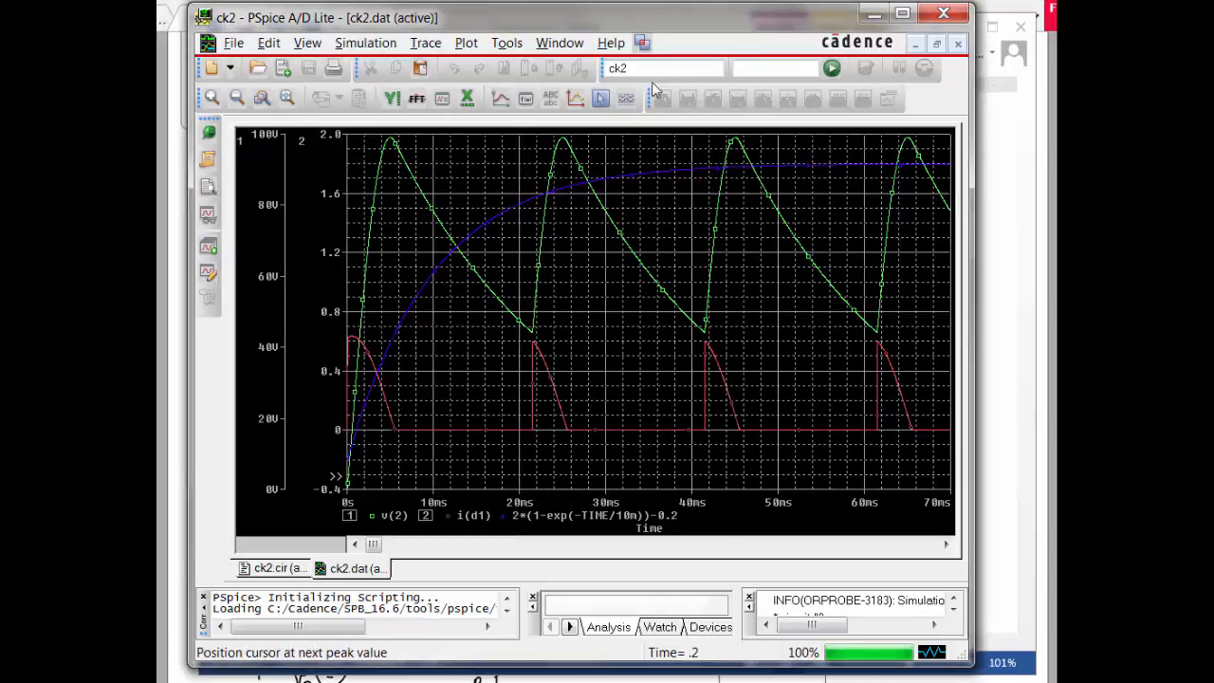
# Delete the exponential, i(d1) and v(2) traces from the plot and remove the extra Y axis.
pyautogui.click(612, 517)
pyautogui.press('Delete')
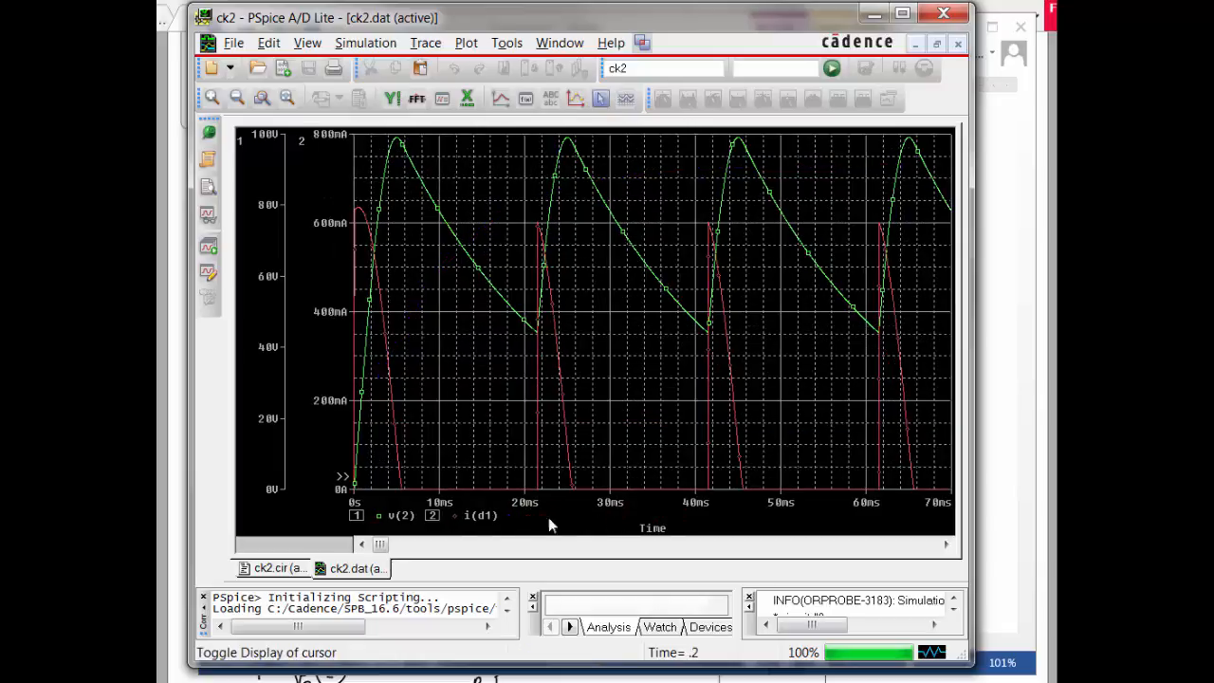
pyautogui.click(472, 516)
pyautogui.press('Delete')
pyautogui.press('Delete')
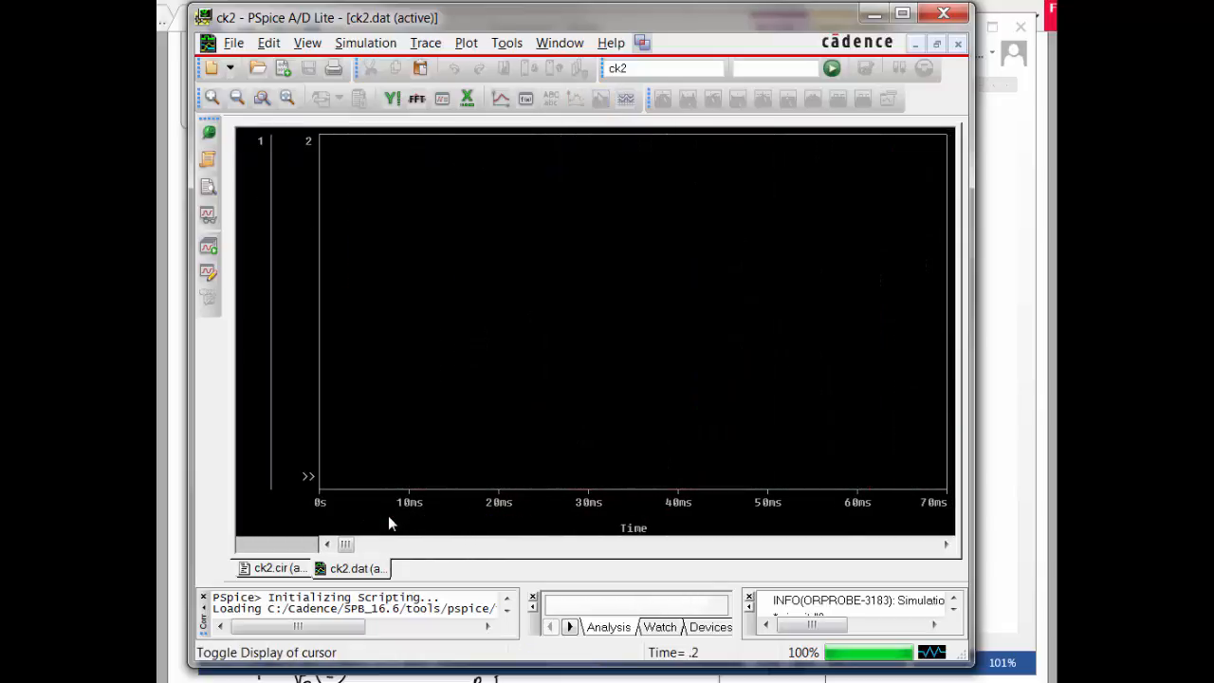
pyautogui.click(466, 43)
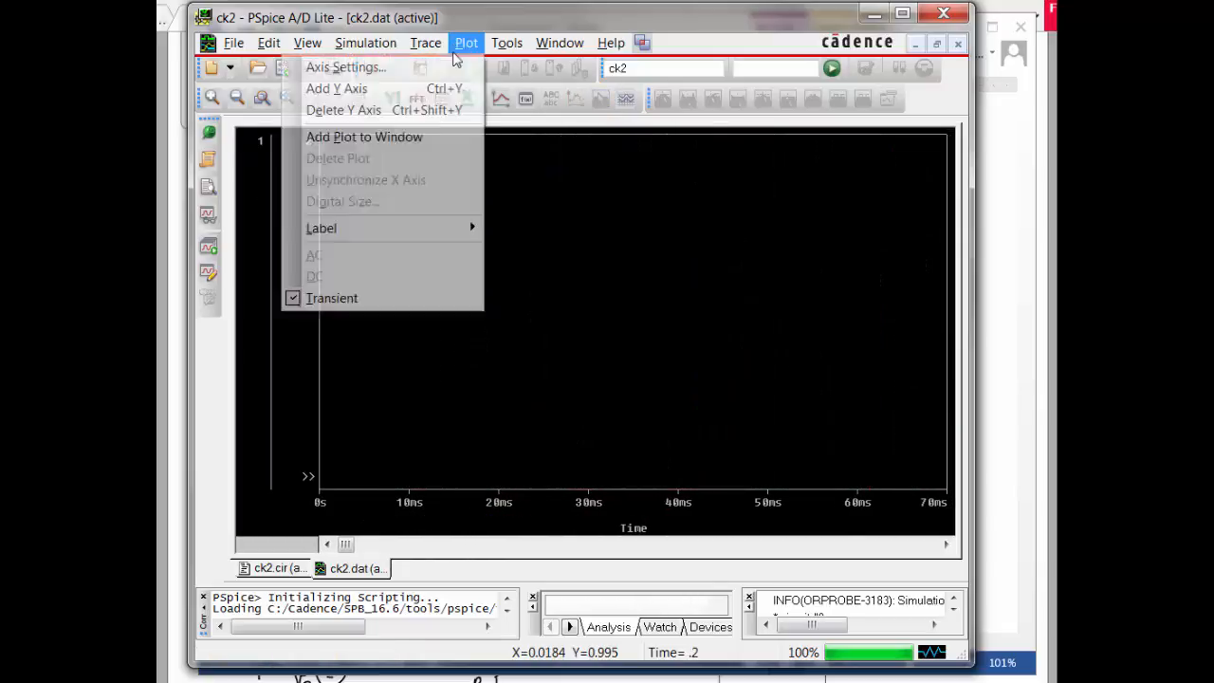
pyautogui.click(343, 110)
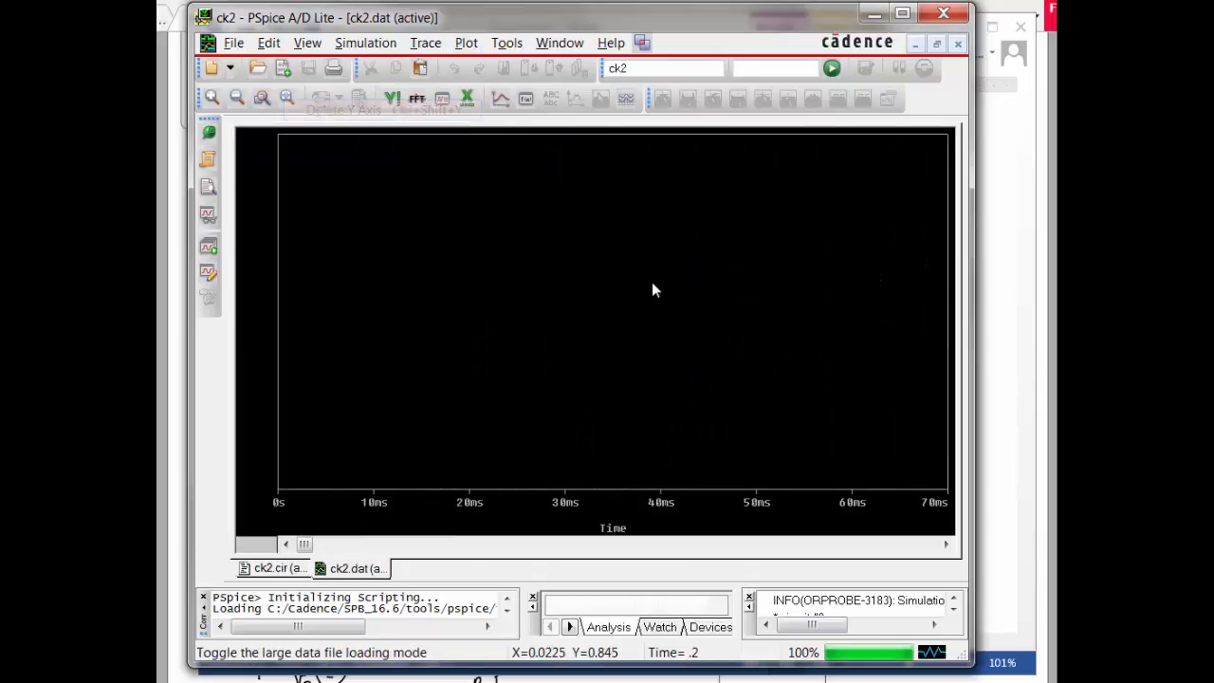
# Load the saved display tran3 to restore its traces and axes.
pyautogui.click(568, 44)
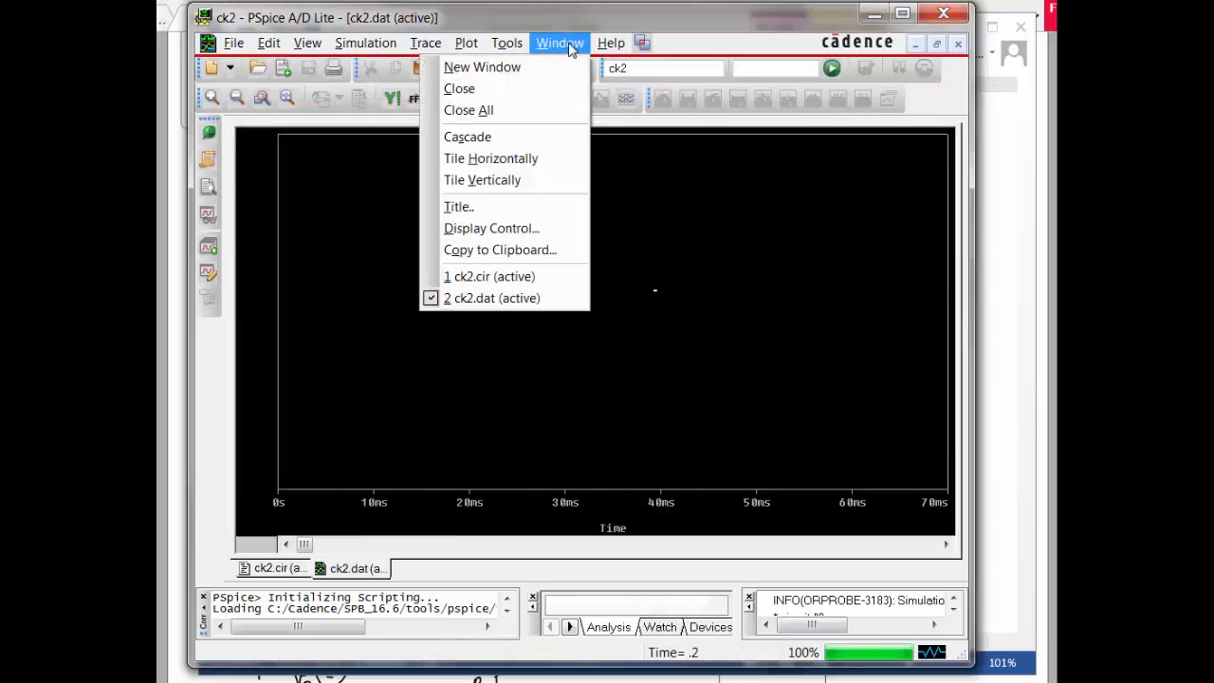
pyautogui.click(508, 227)
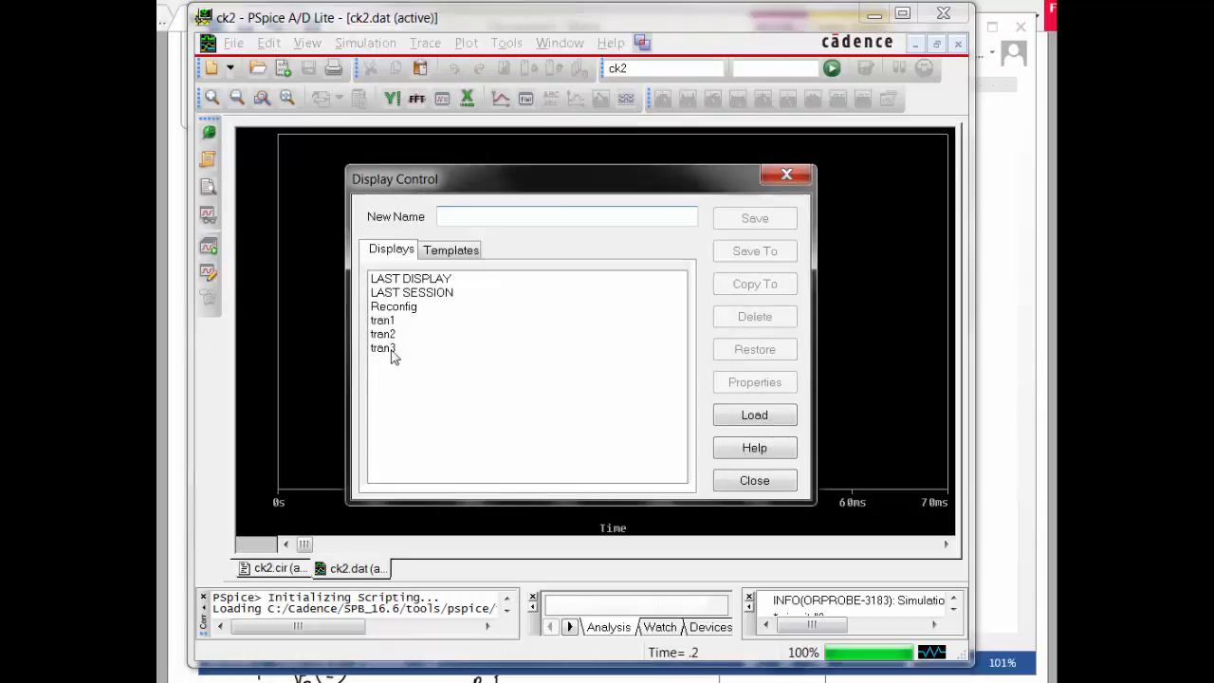
pyautogui.doubleClick(384, 349)
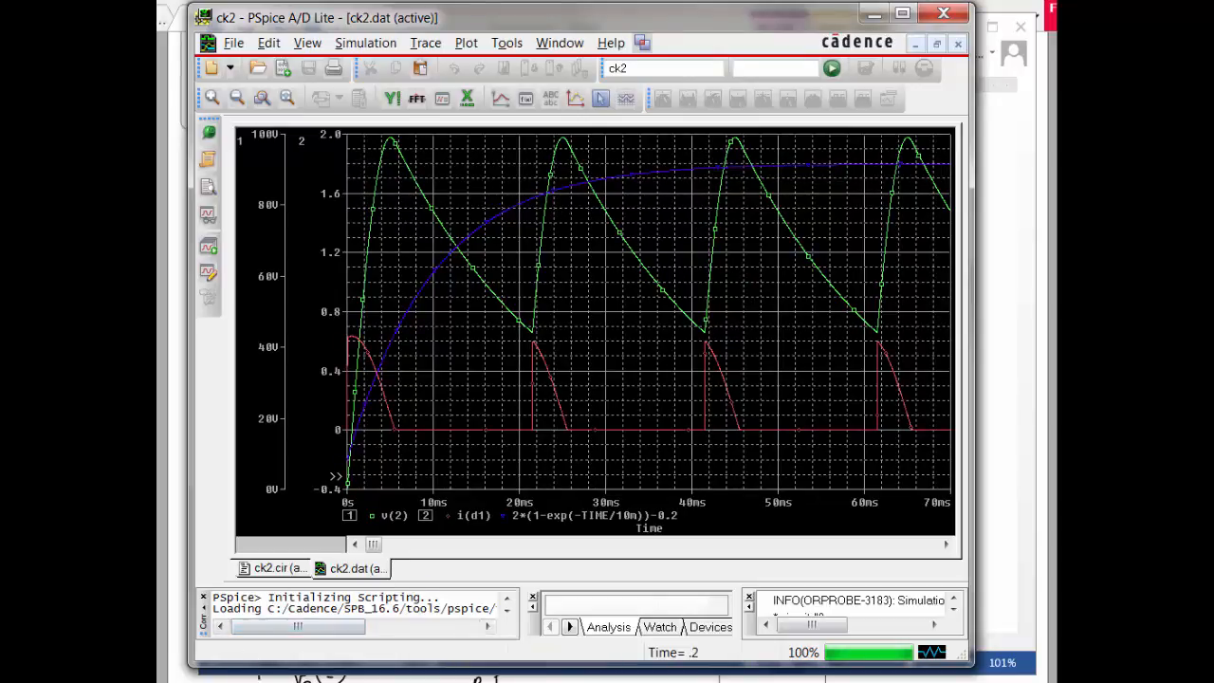
# Switch to the ckt02 folder in Windows Explorer and open ck2.out in Notepad++, reloading the modified ck2.prb.
pyautogui.click(242, 681)
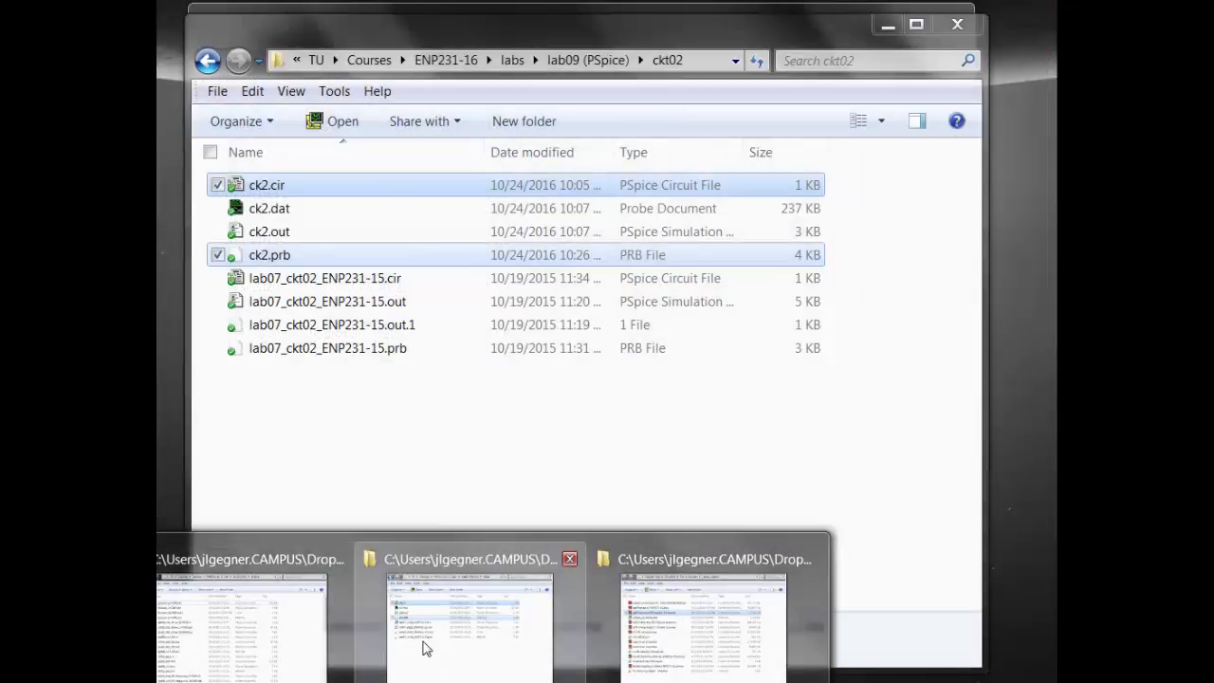
pyautogui.click(424, 647)
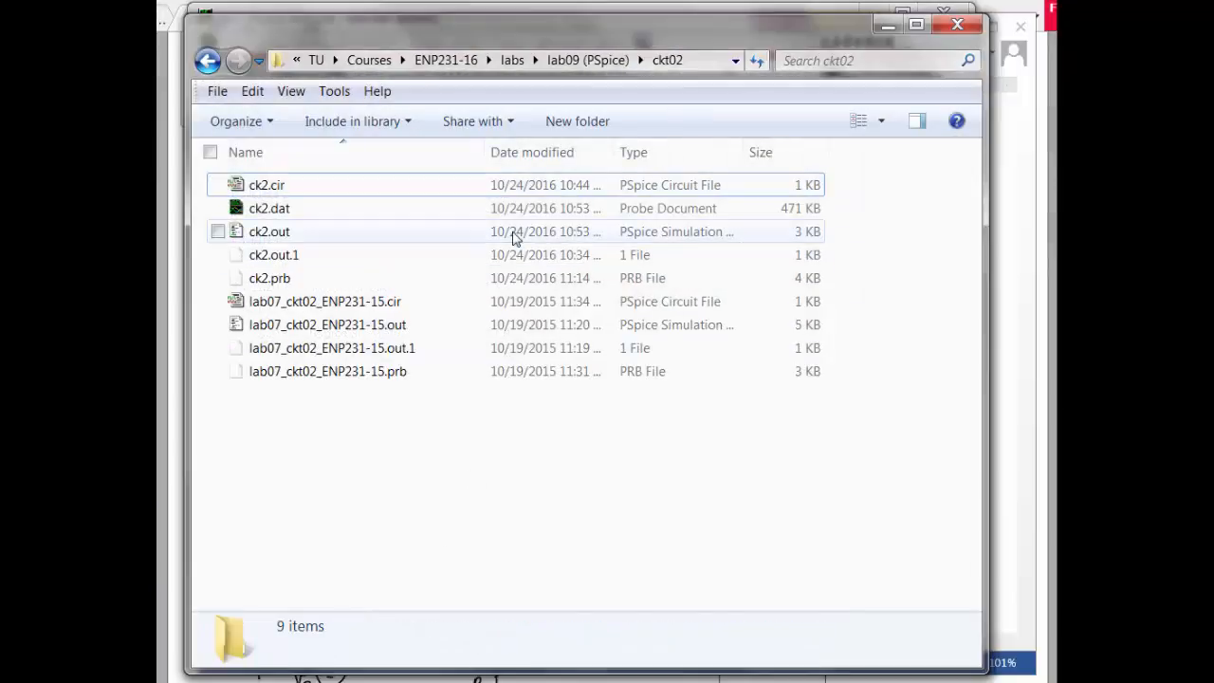
pyautogui.moveTo(372, 38)
pyautogui.mouseDown()
pyautogui.moveTo(426, 34)
pyautogui.moveTo(381, 38)
pyautogui.mouseUp()
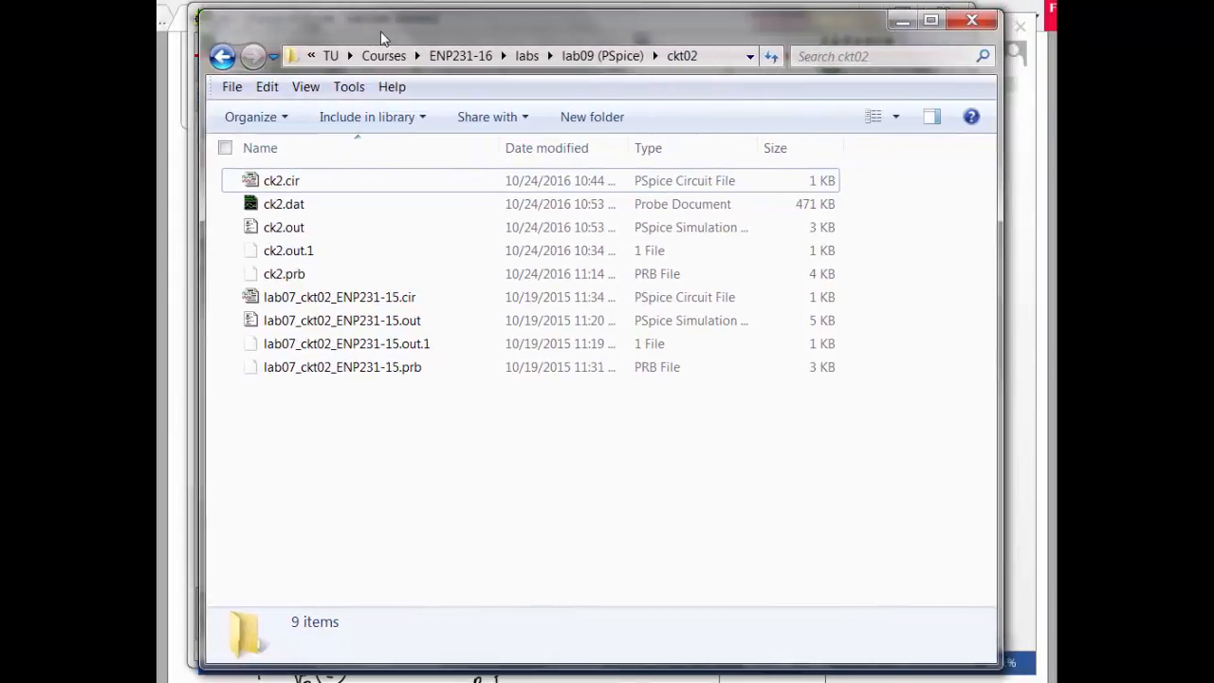
pyautogui.click(290, 186)
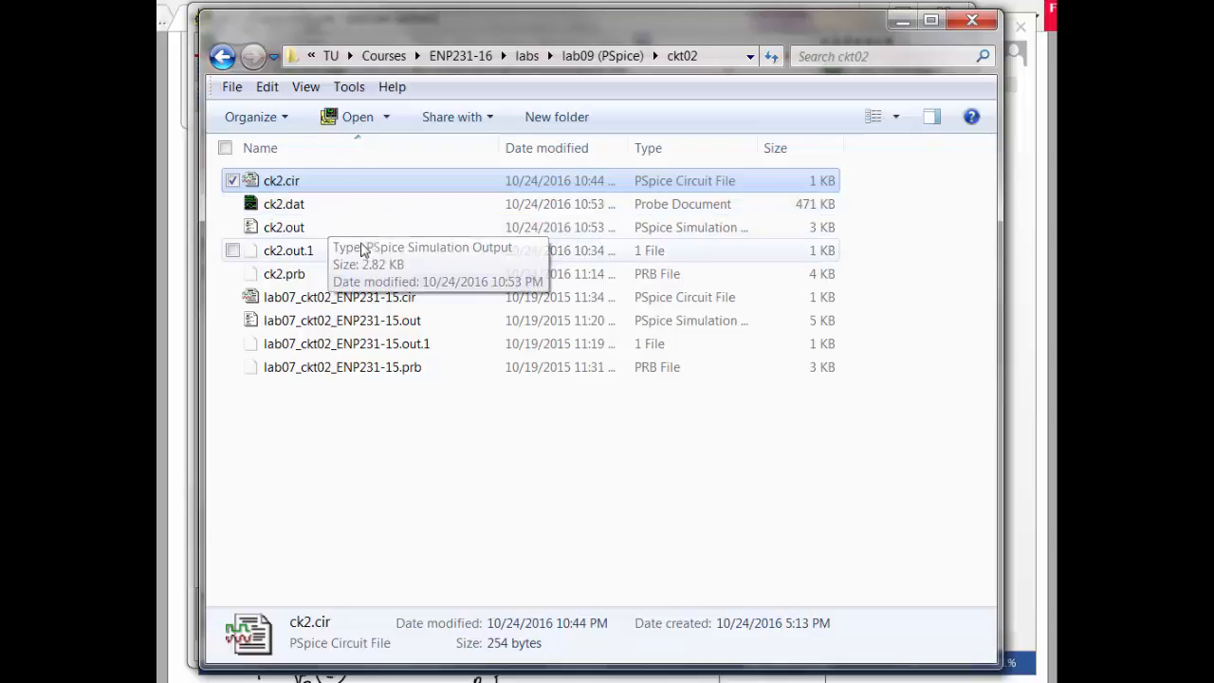
pyautogui.click(290, 229)
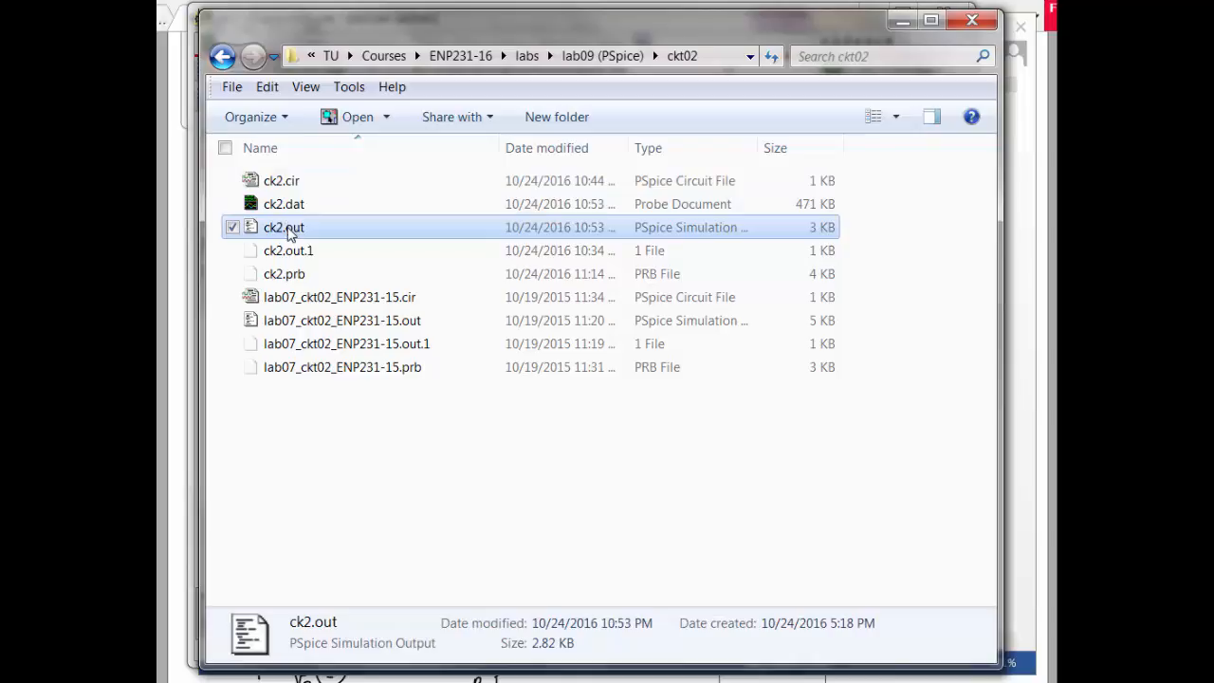
pyautogui.rightClick(288, 230)
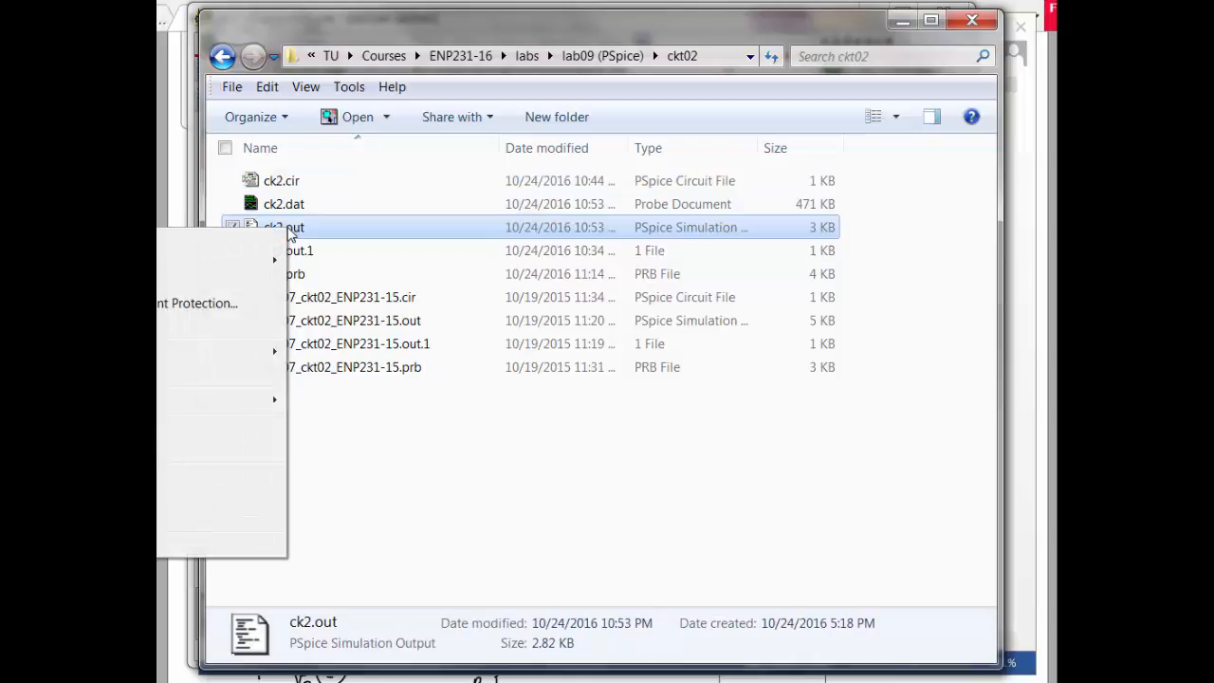
pyautogui.click(181, 281)
pyautogui.click(679, 399)
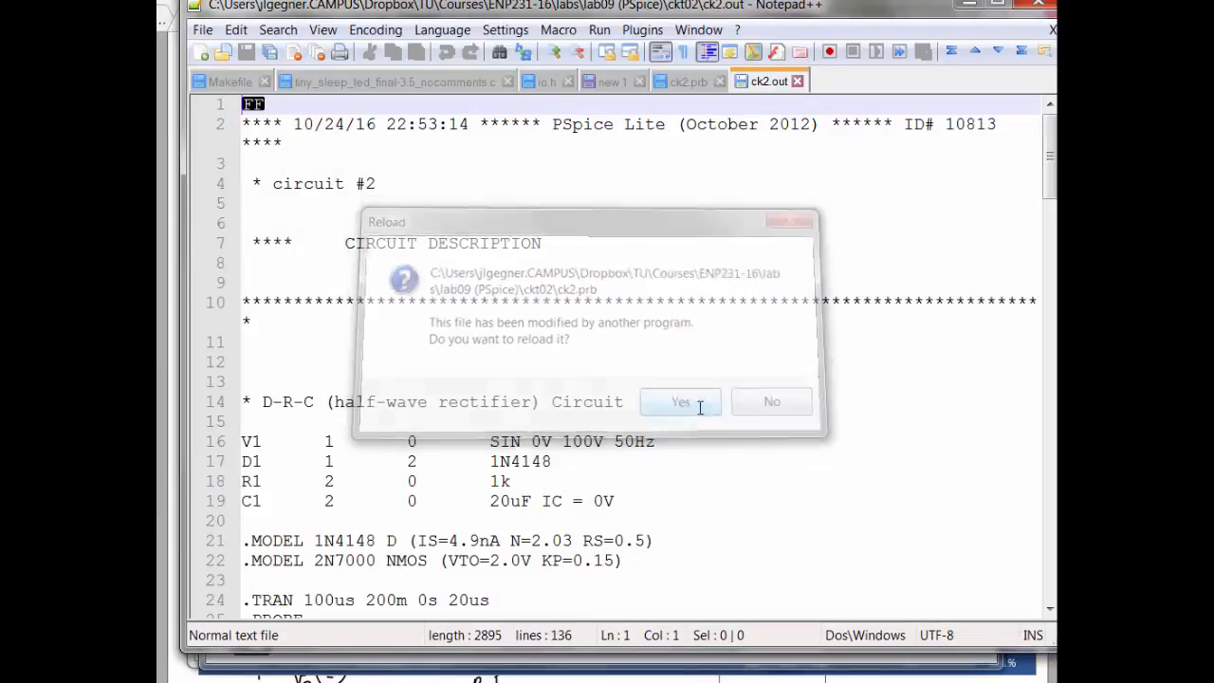
# Read through the circuit description and model parameters in ck2.out, close the file, and minimize Notepad++.
pyautogui.scroll(-12, 459, 313)
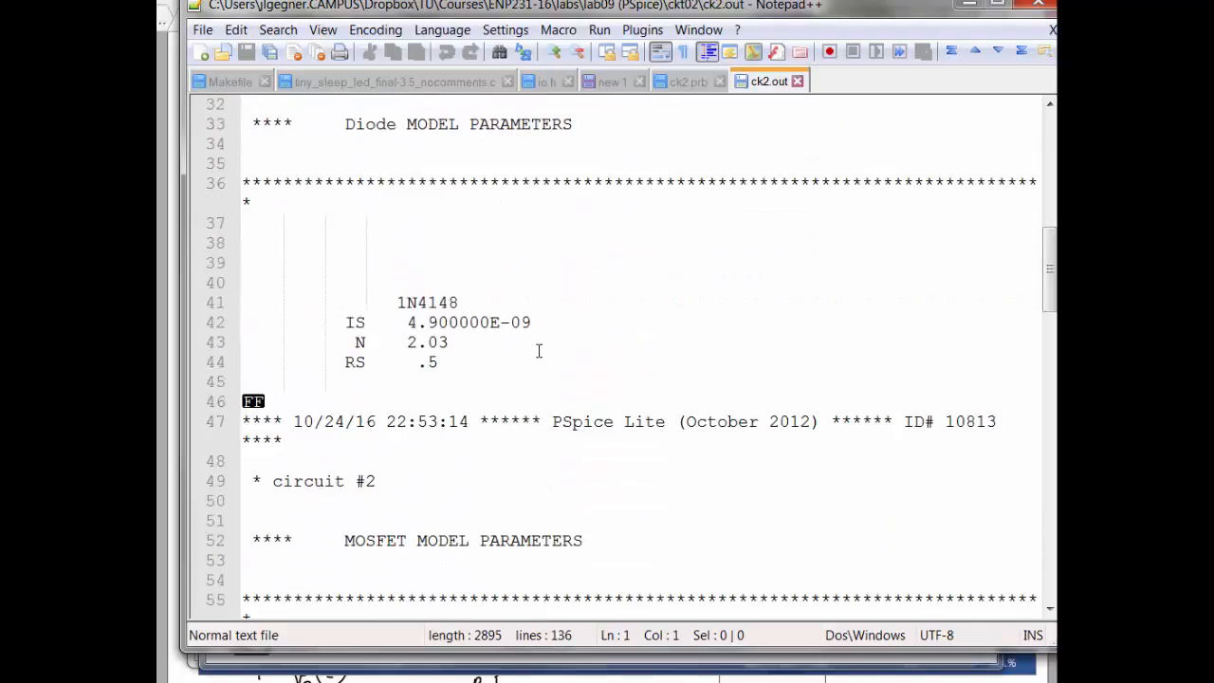
pyautogui.scroll(-2, 569, 361)
pyautogui.moveTo(1039, 330); pyautogui.dragTo(1041, 200)
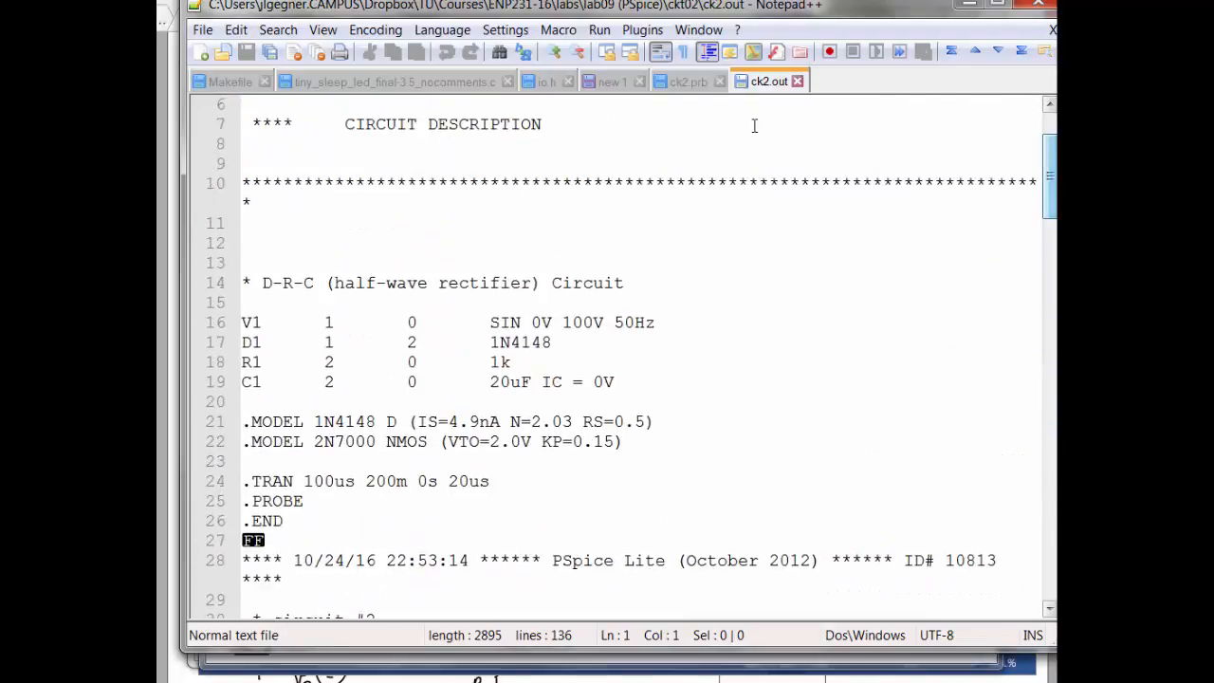
pyautogui.click(799, 83)
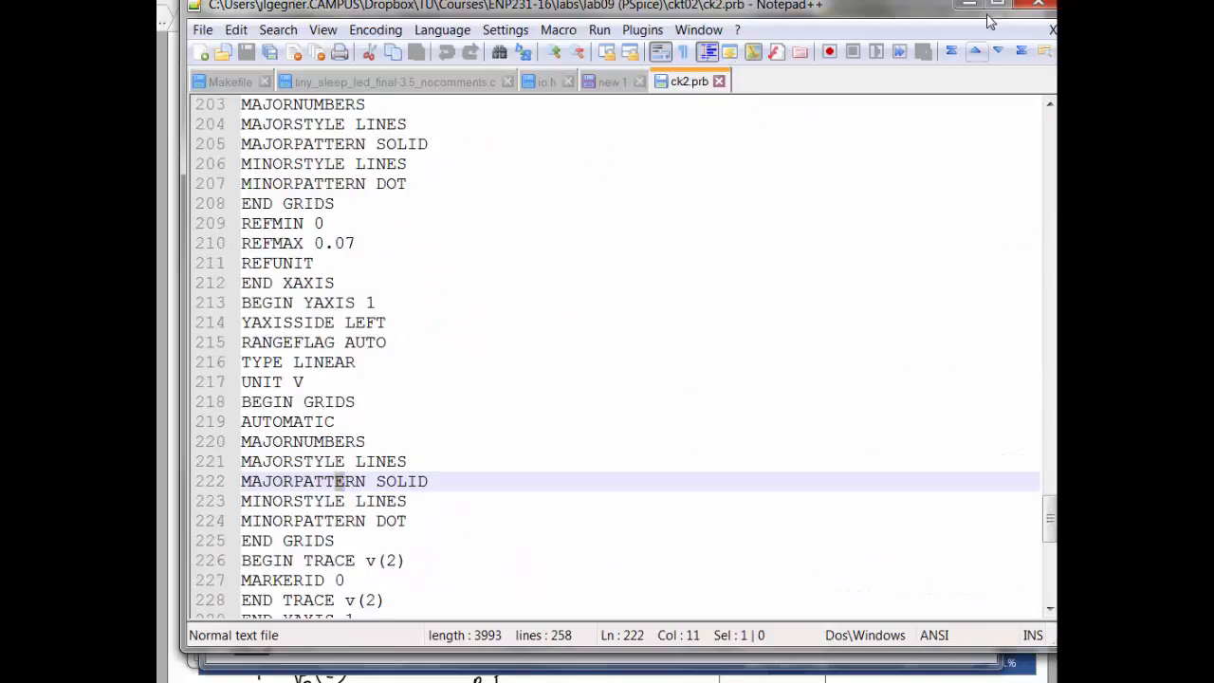
pyautogui.click(968, 5)
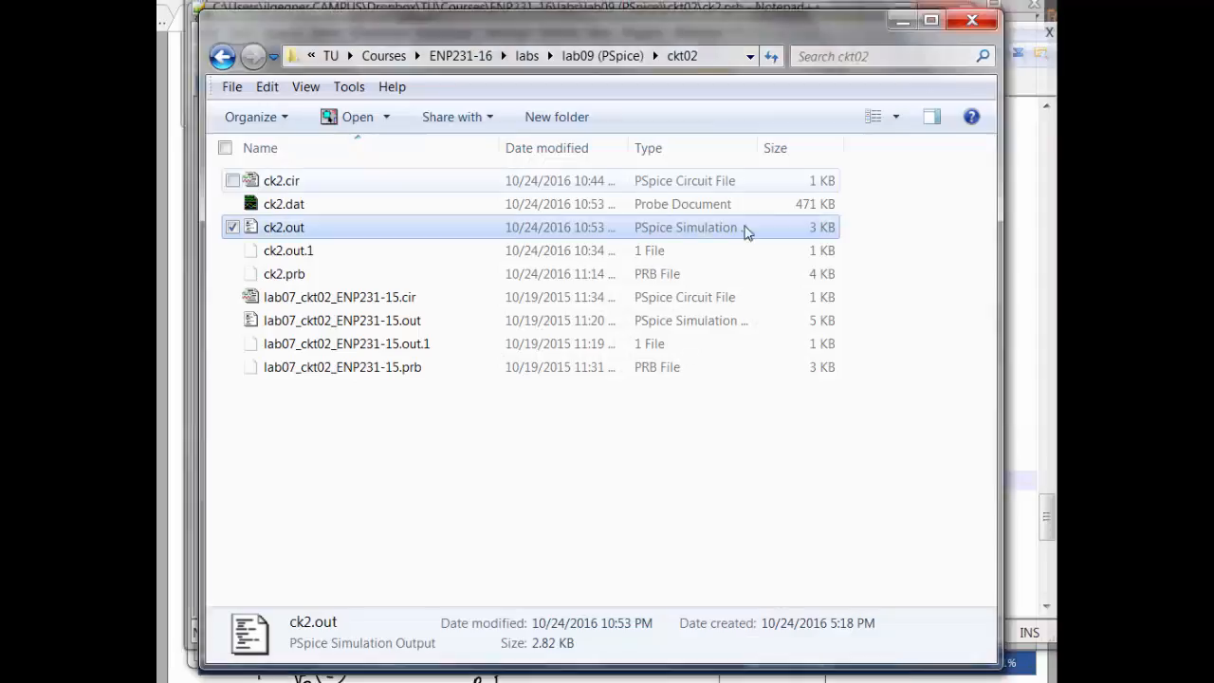
# Open ck2.prb from the ckt02 folder in Notepad++ and examine its tran3 display, measurement definitions and opening display section.
pyautogui.click(285, 275)
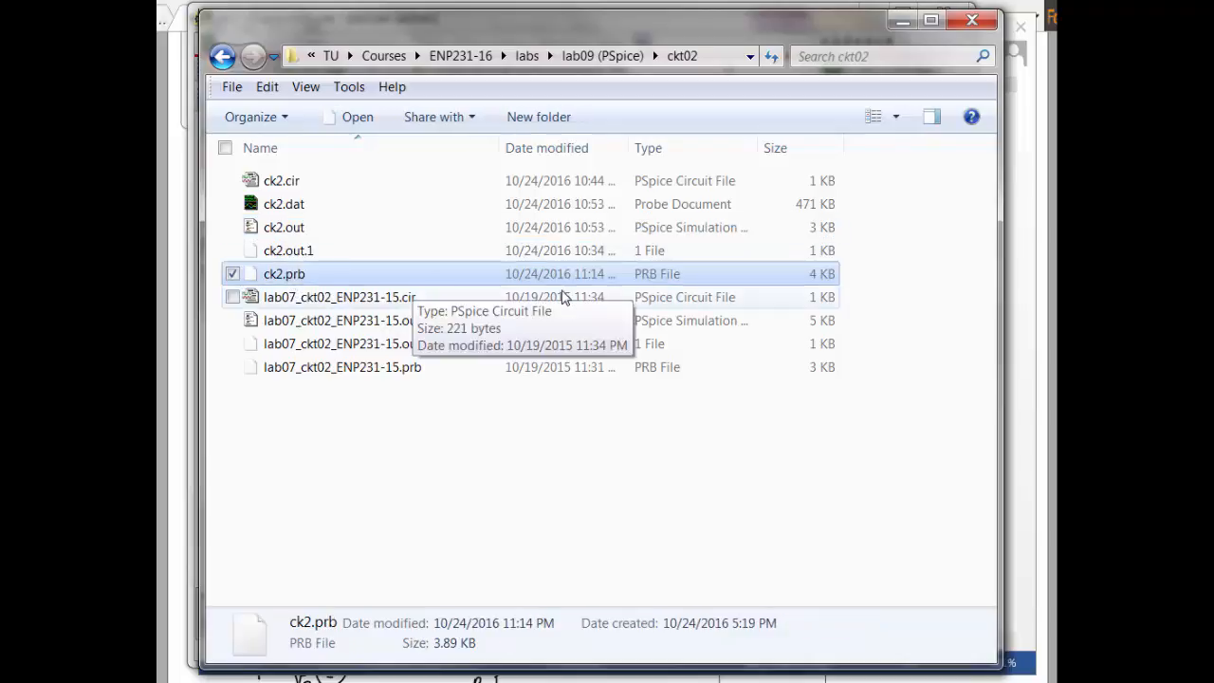
pyautogui.rightClick(295, 273)
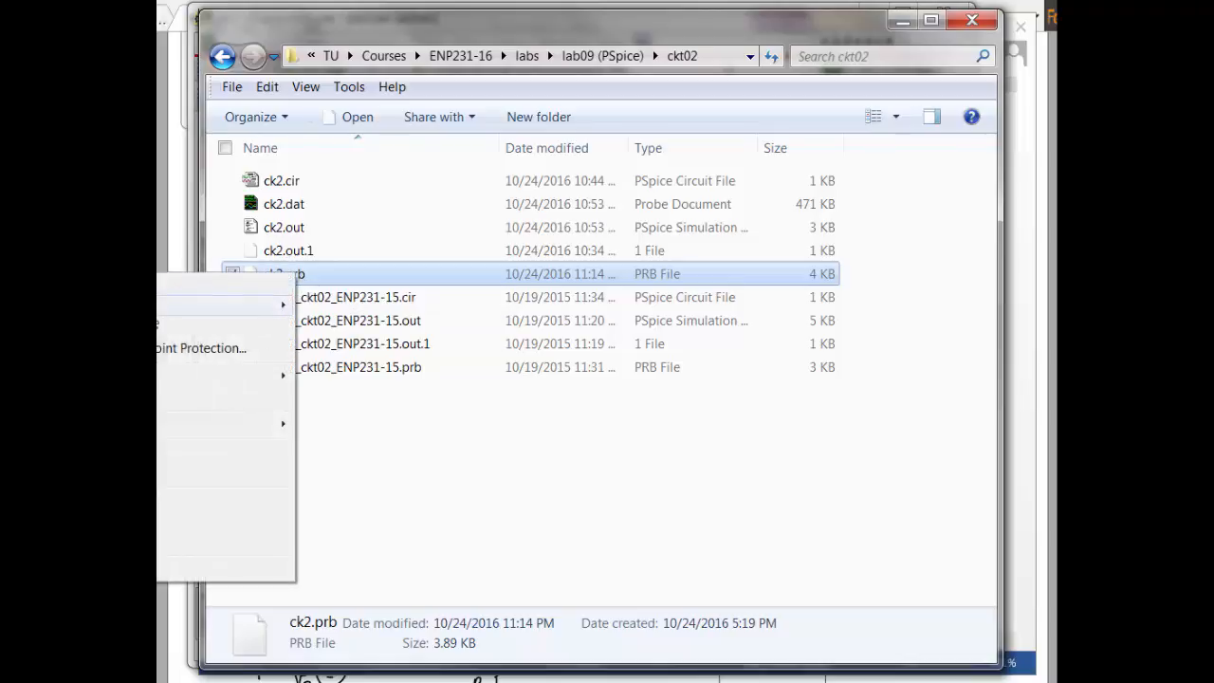
pyautogui.click(227, 326)
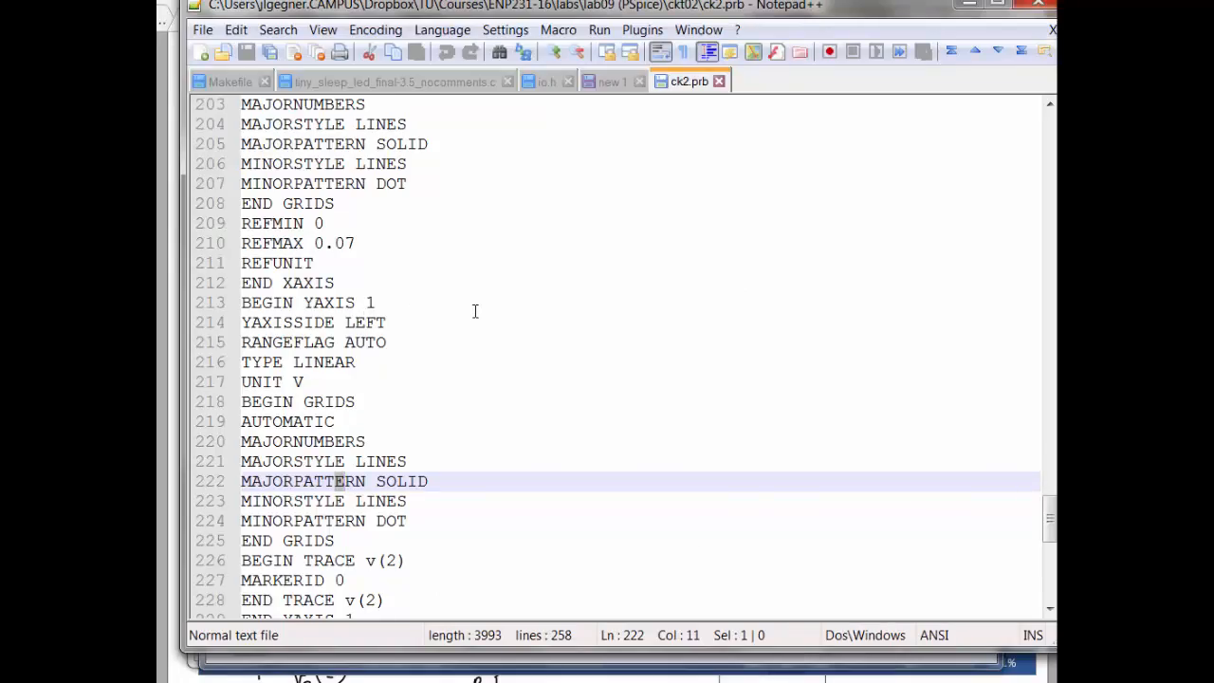
pyautogui.scroll(-3, 476, 313)
pyautogui.scroll(-7, 495, 315)
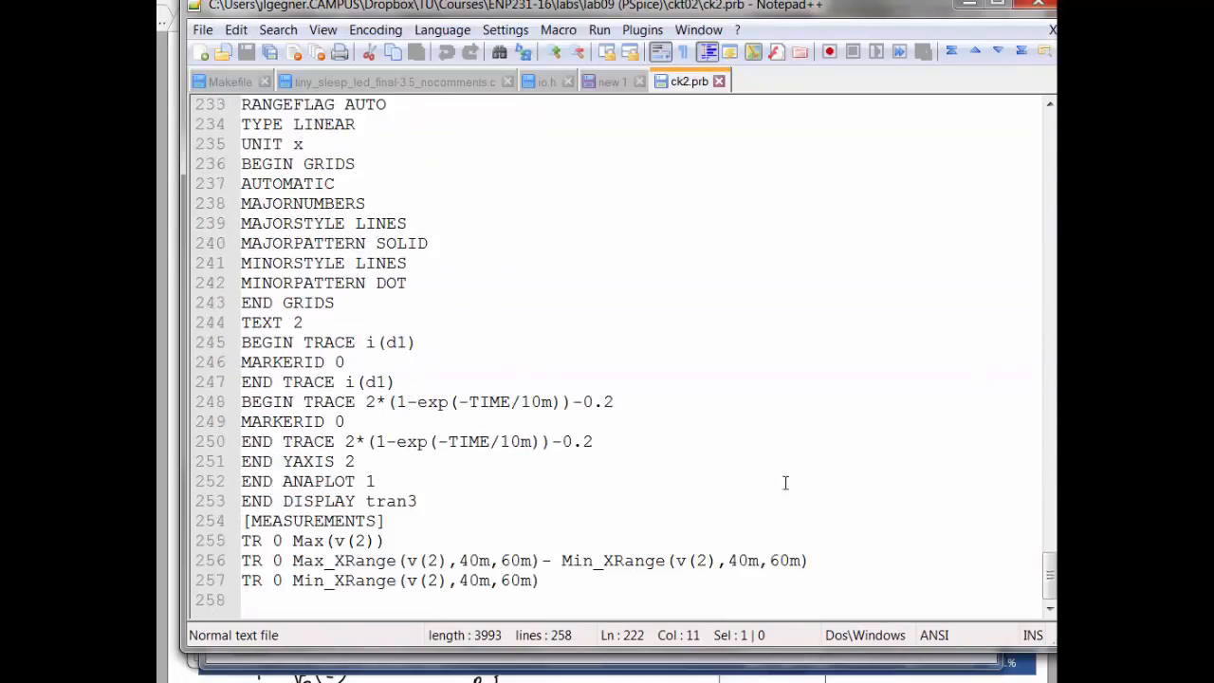
pyautogui.scroll(1, 617, 533)
pyautogui.scroll(-1, 303, 561)
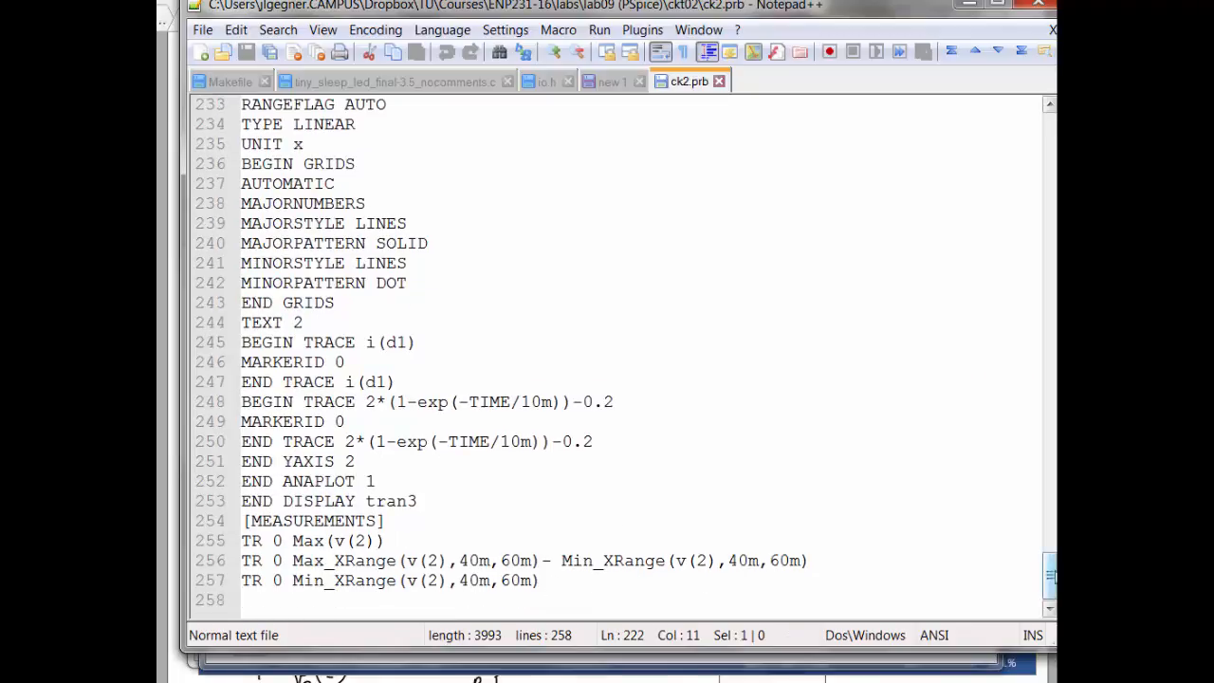
pyautogui.moveTo(1049, 572); pyautogui.dragTo(1050, 118)
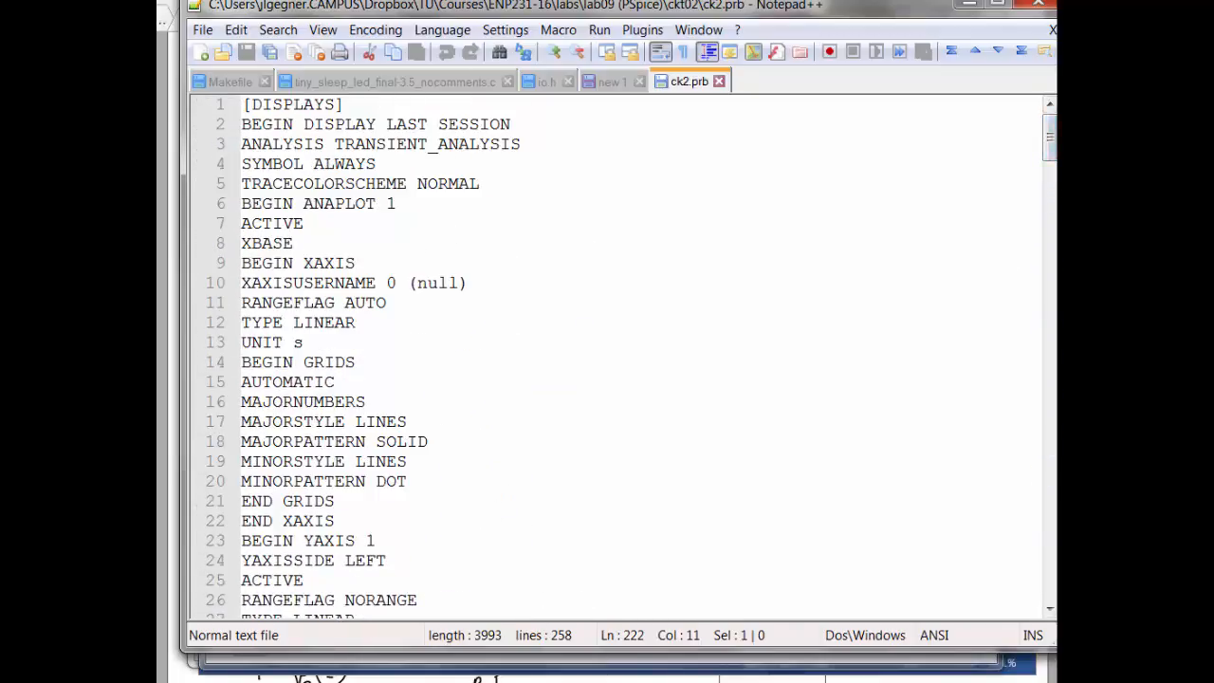
# Switch to PSpice, close the ck2.dat plot window, and return to Notepad++ to reload the modified ck2.prb.
pyautogui.hotkey('alt', 'Tab')
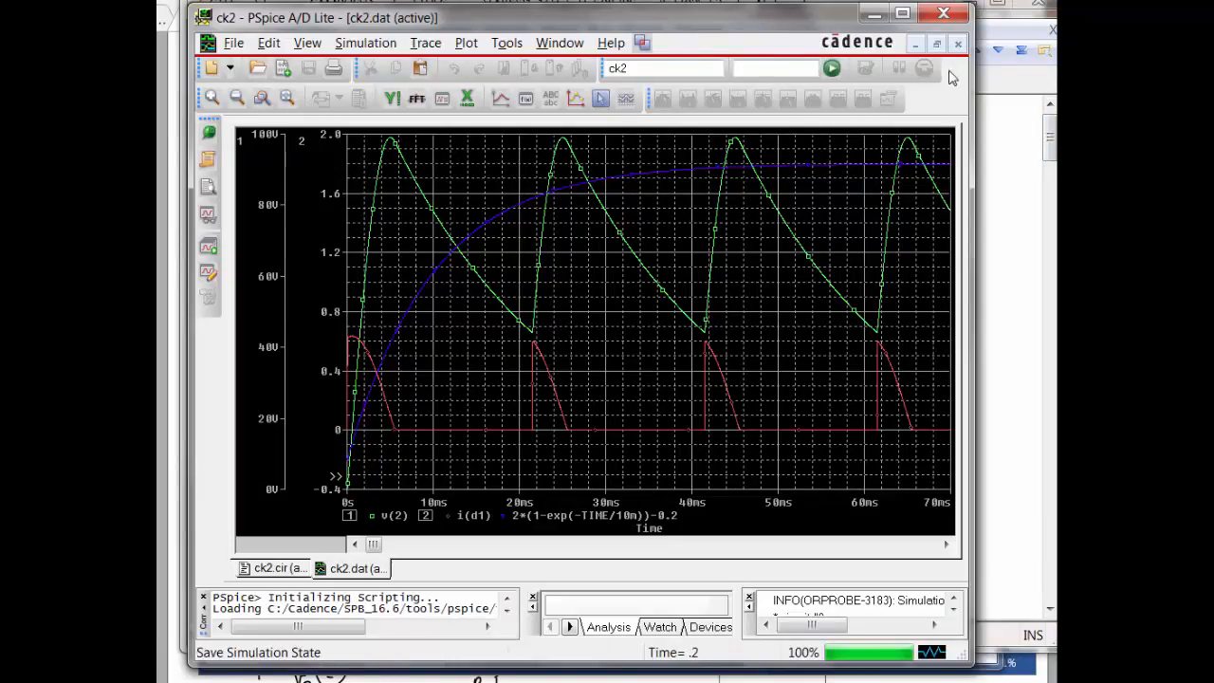
pyautogui.click(959, 44)
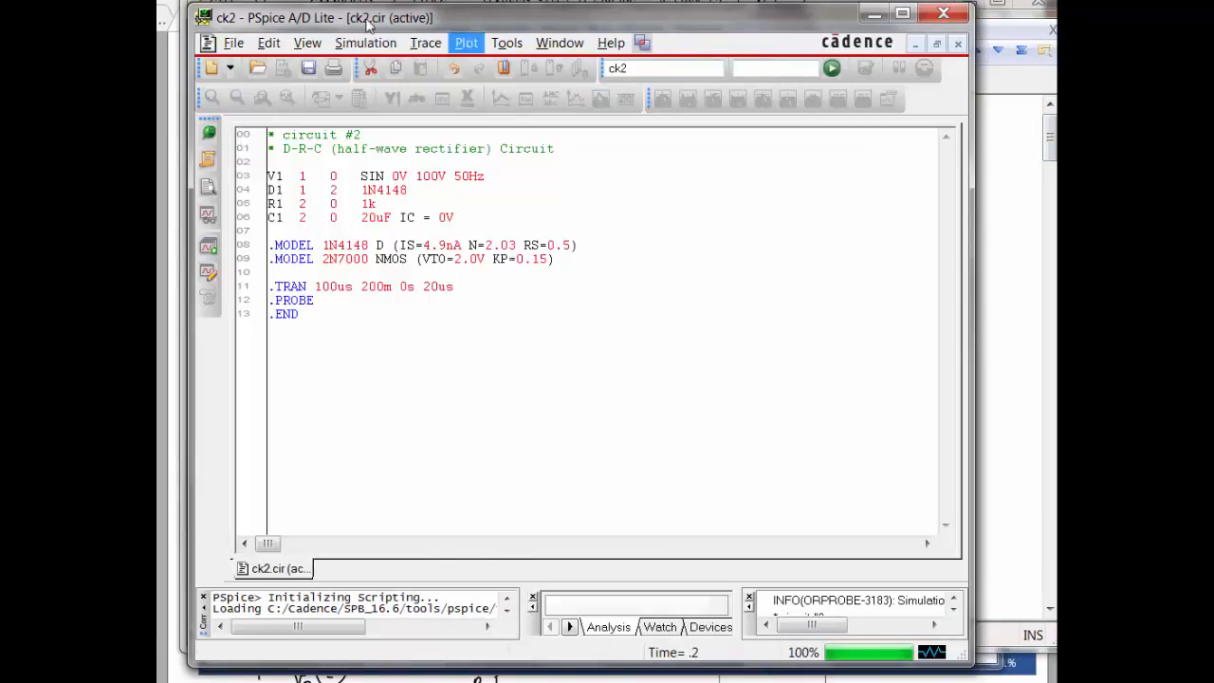
pyautogui.click(282, 3)
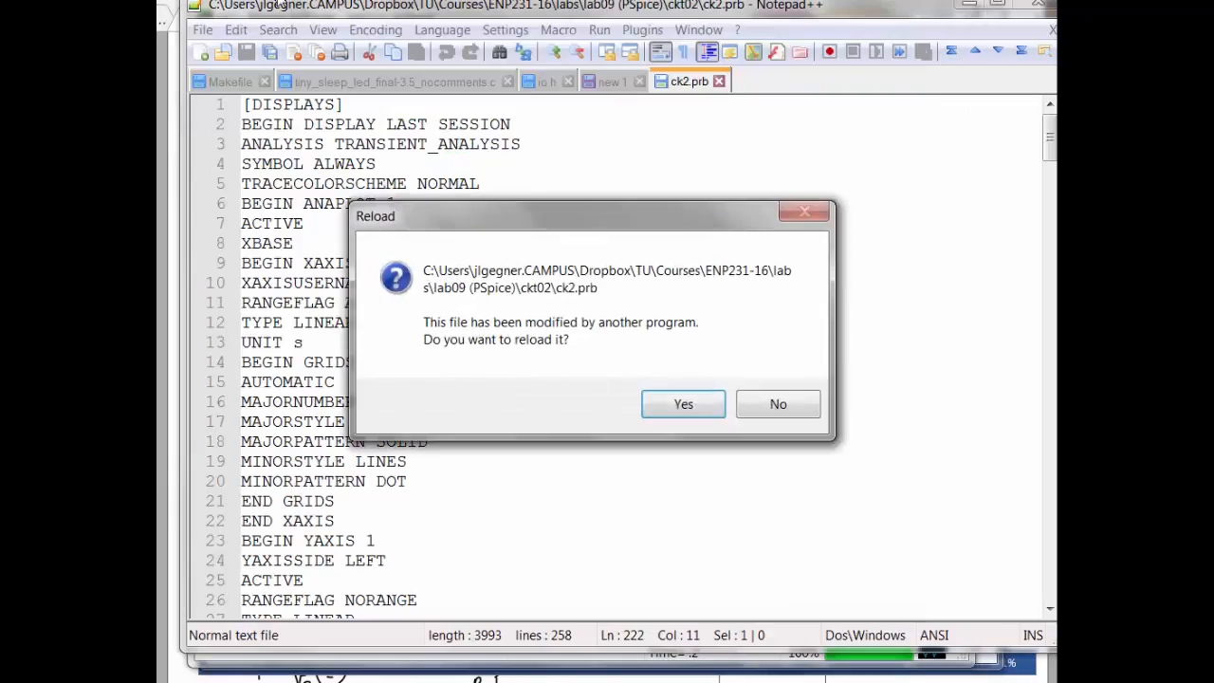
pyautogui.click(683, 404)
# Search ck2.prb from its beginning for "[" to locate the section headers, and return to the start of the file.
pyautogui.scroll(4, 492, 301)
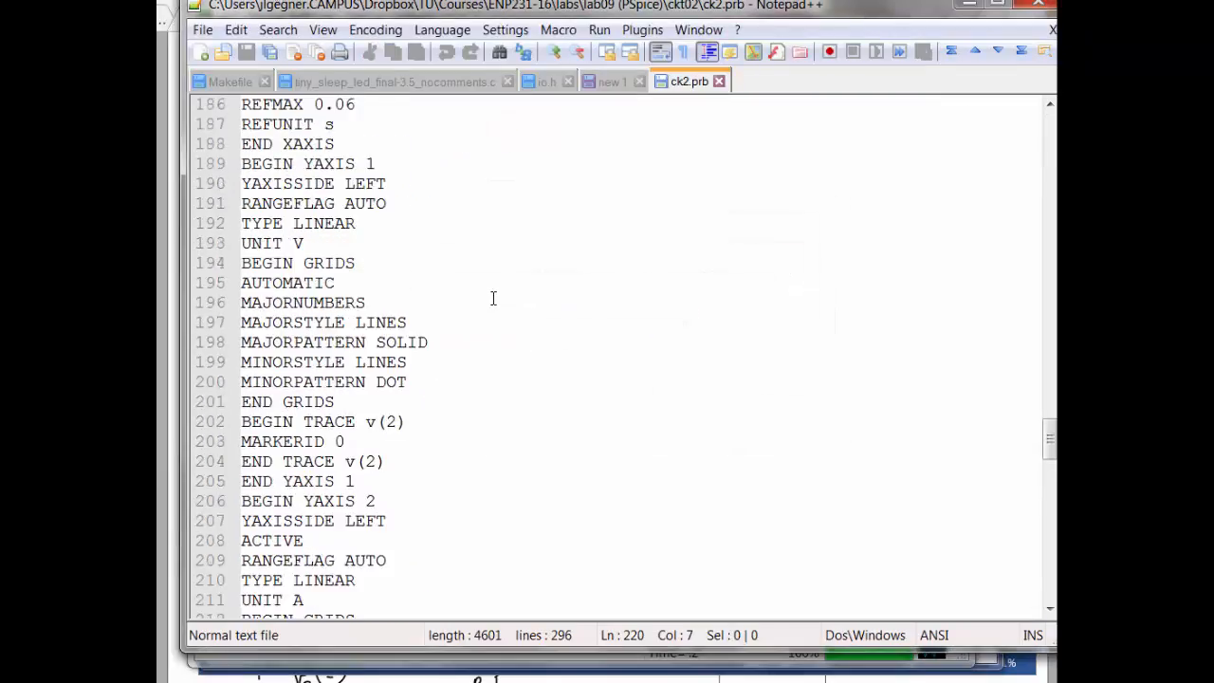
pyautogui.moveTo(1049, 434); pyautogui.dragTo(914, 161)
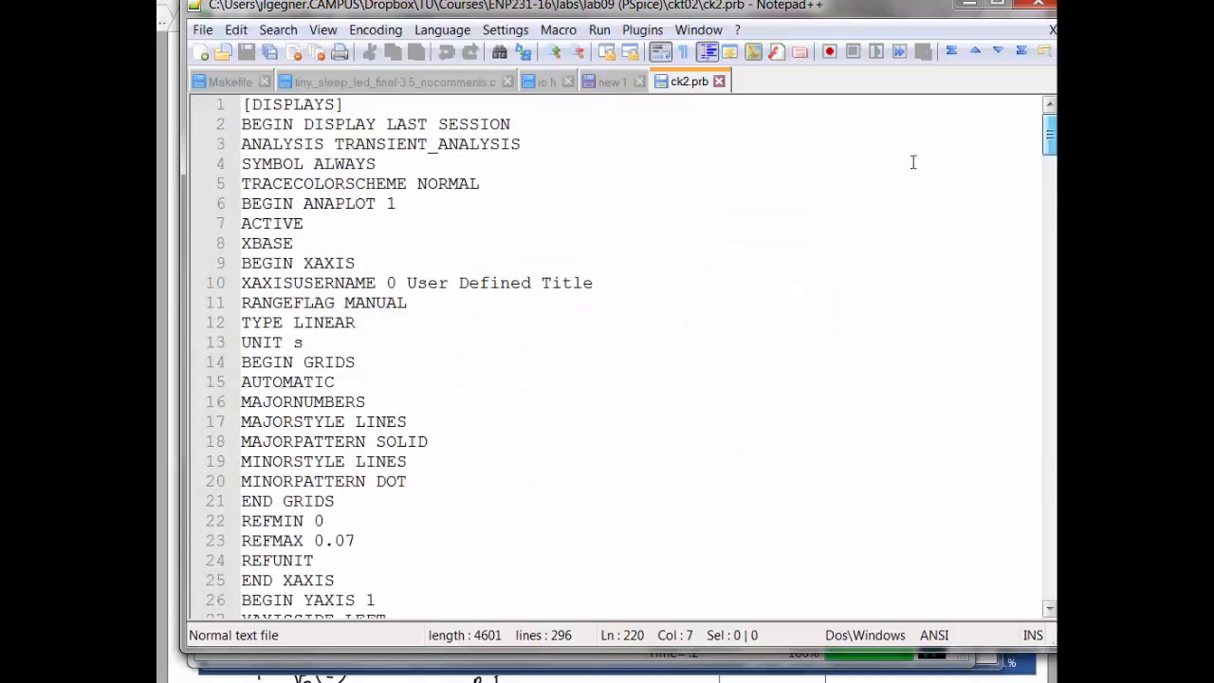
pyautogui.click(673, 258)
pyautogui.hotkey('ctrl', 'f')
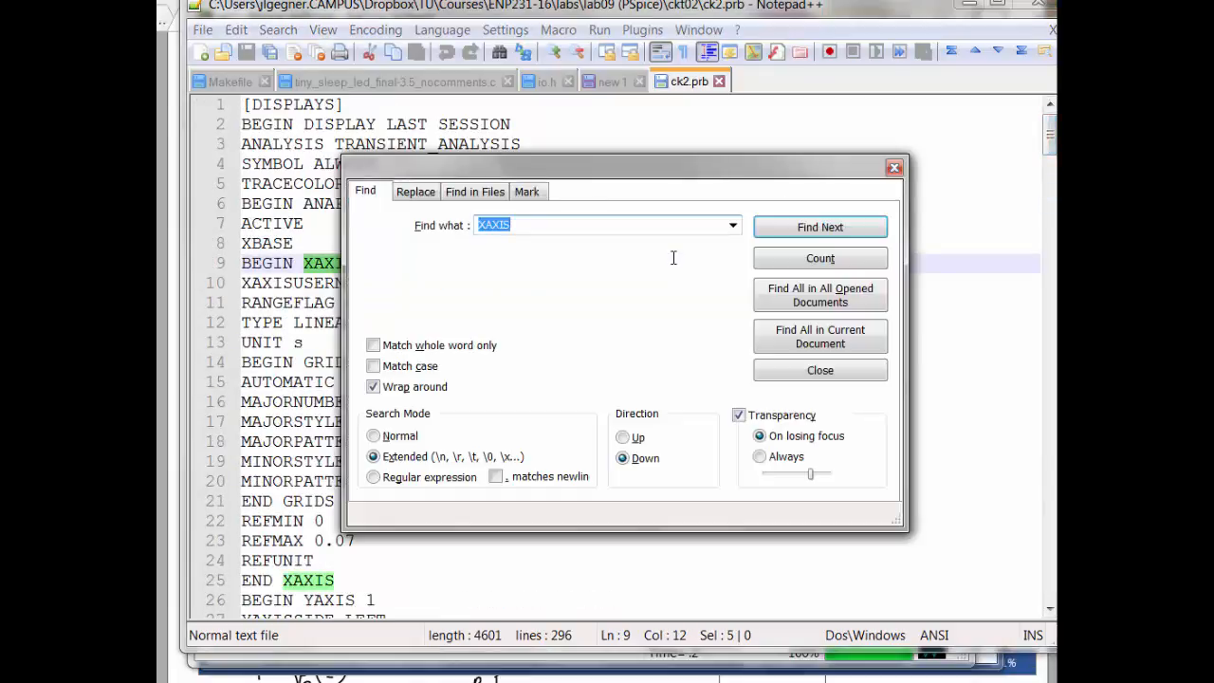
pyautogui.write('[')
pyautogui.click(844, 230)
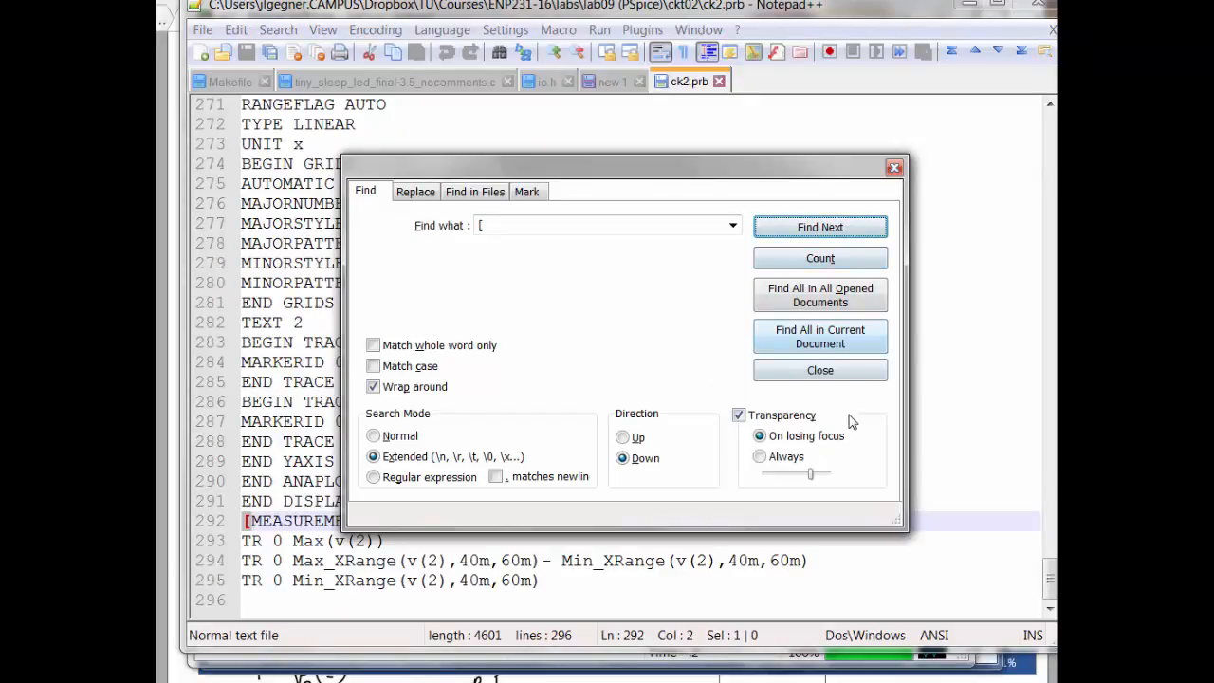
pyautogui.click(835, 371)
pyautogui.moveTo(1050, 579); pyautogui.dragTo(1050, 122)
# Find tran1 in ck2.prb and read through its display section, including the axis ranges and trace definitions.
pyautogui.click(443, 177)
pyautogui.hotkey('ctrl', 'f')
pyautogui.write('tr')
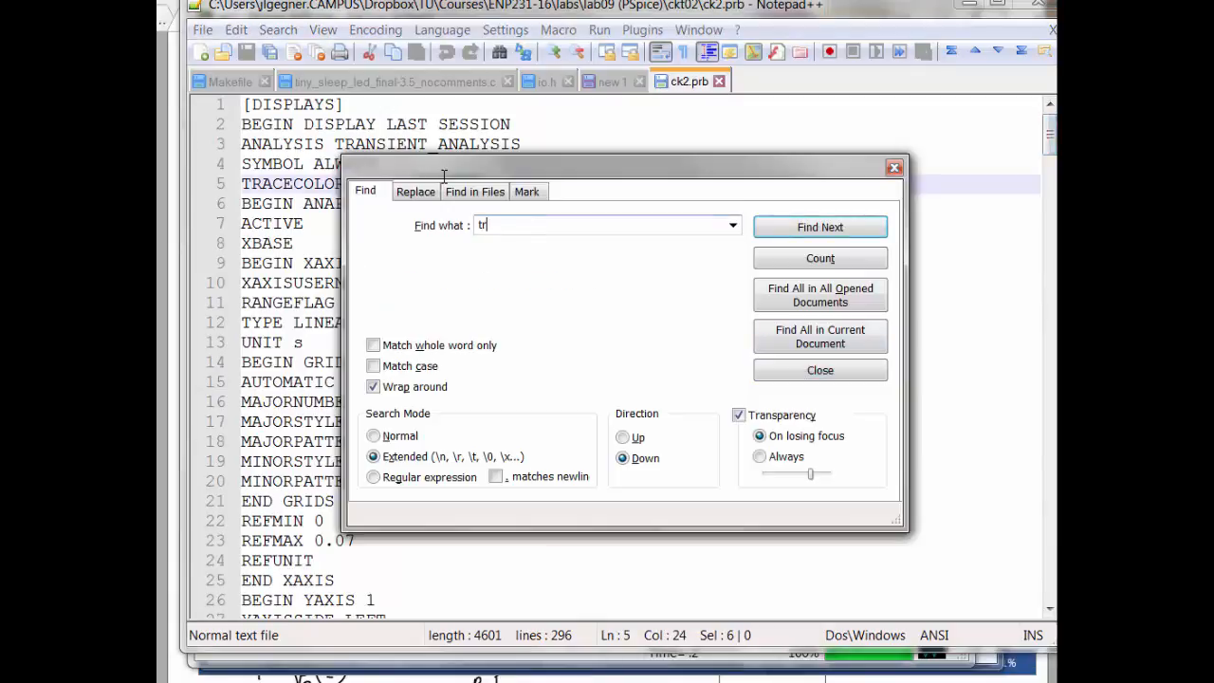
pyautogui.write('an1')
pyautogui.press('Return')
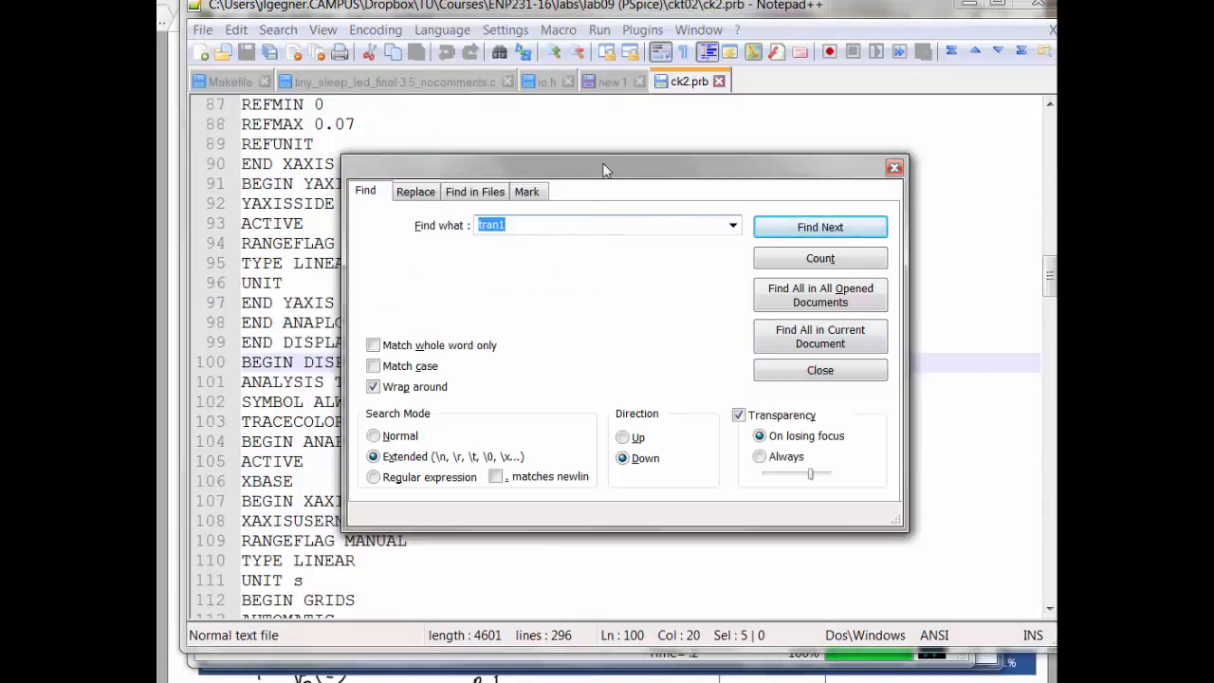
pyautogui.click(893, 169)
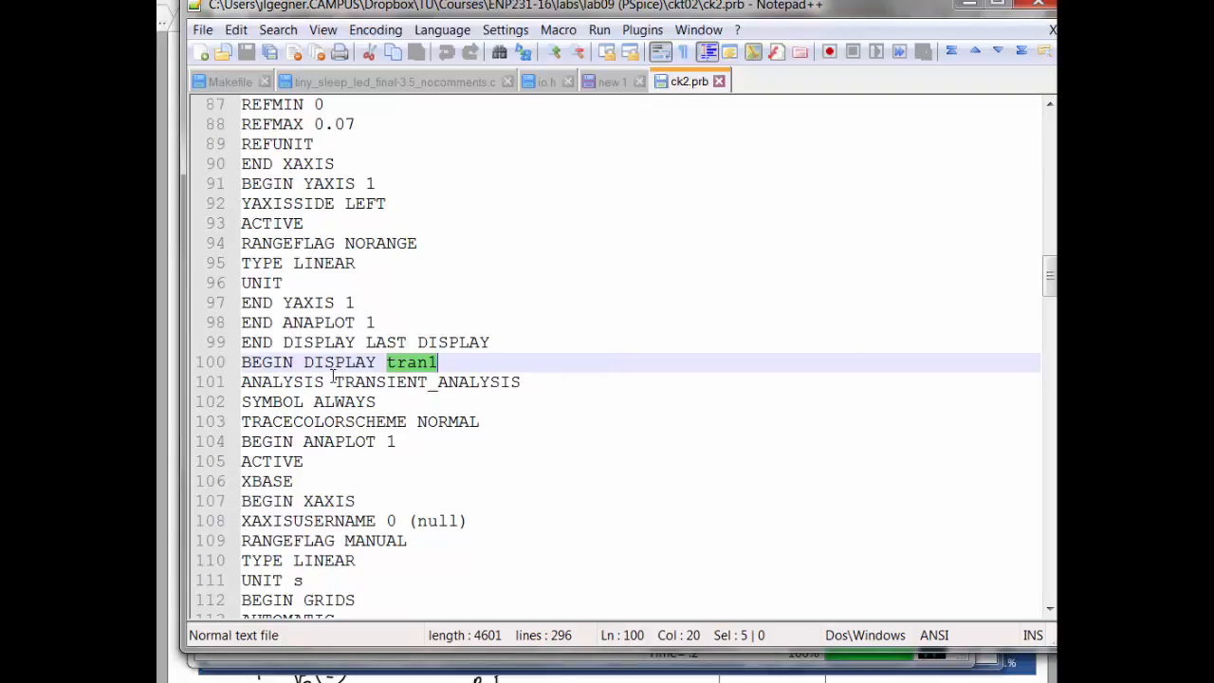
pyautogui.scroll(-2, 423, 337)
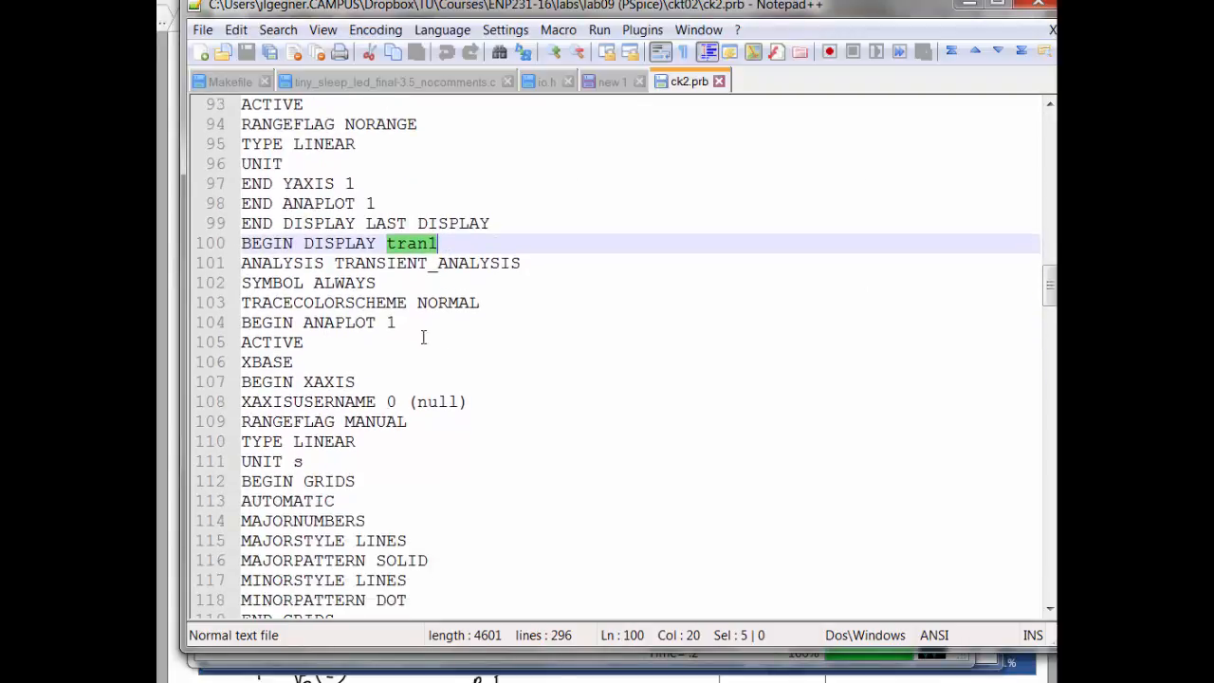
pyautogui.scroll(-4, 513, 436)
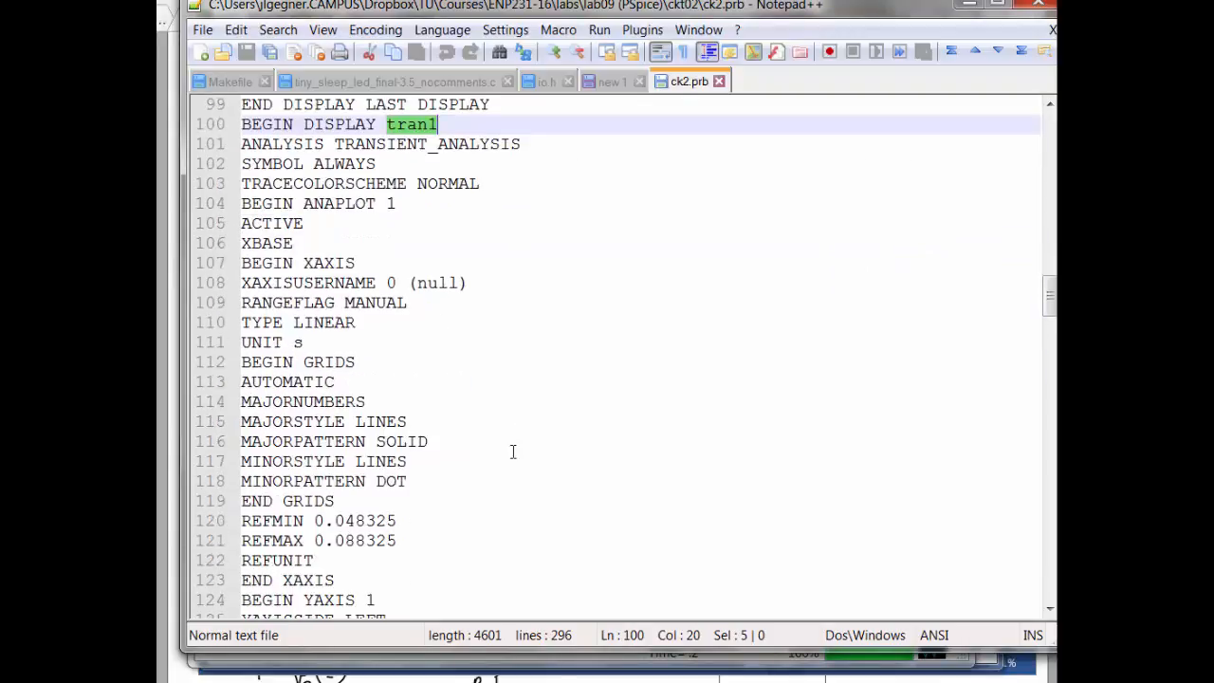
pyautogui.scroll(-8, 513, 436)
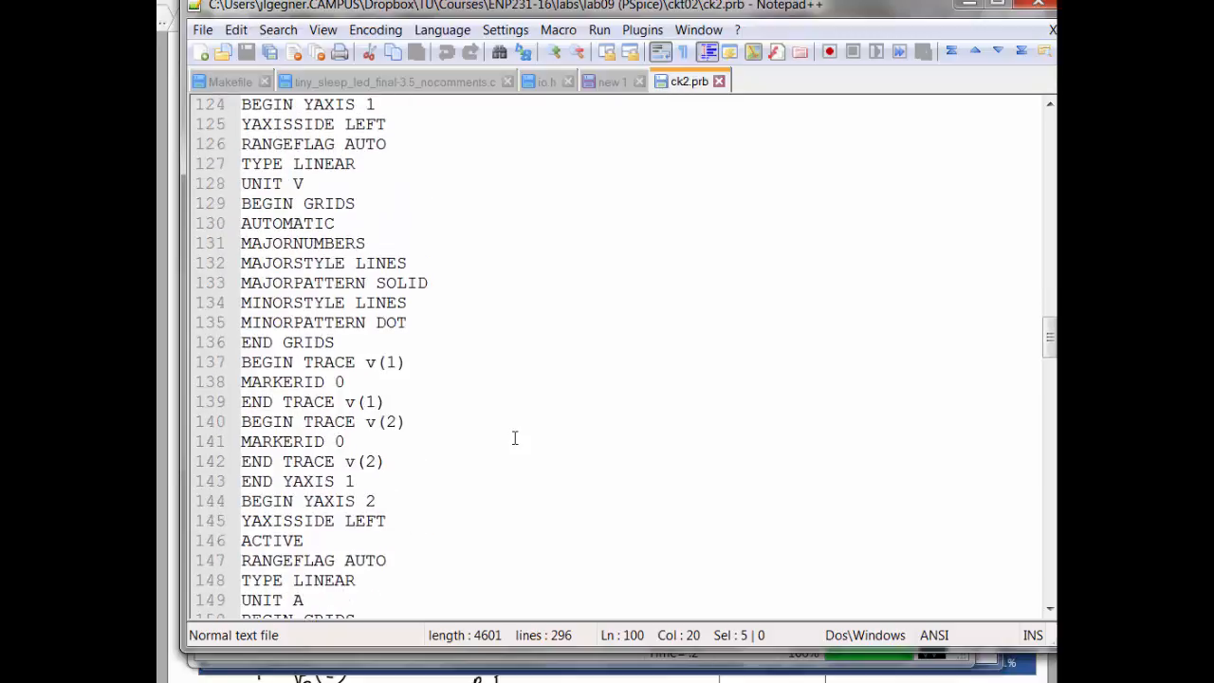
pyautogui.scroll(-4, 515, 437)
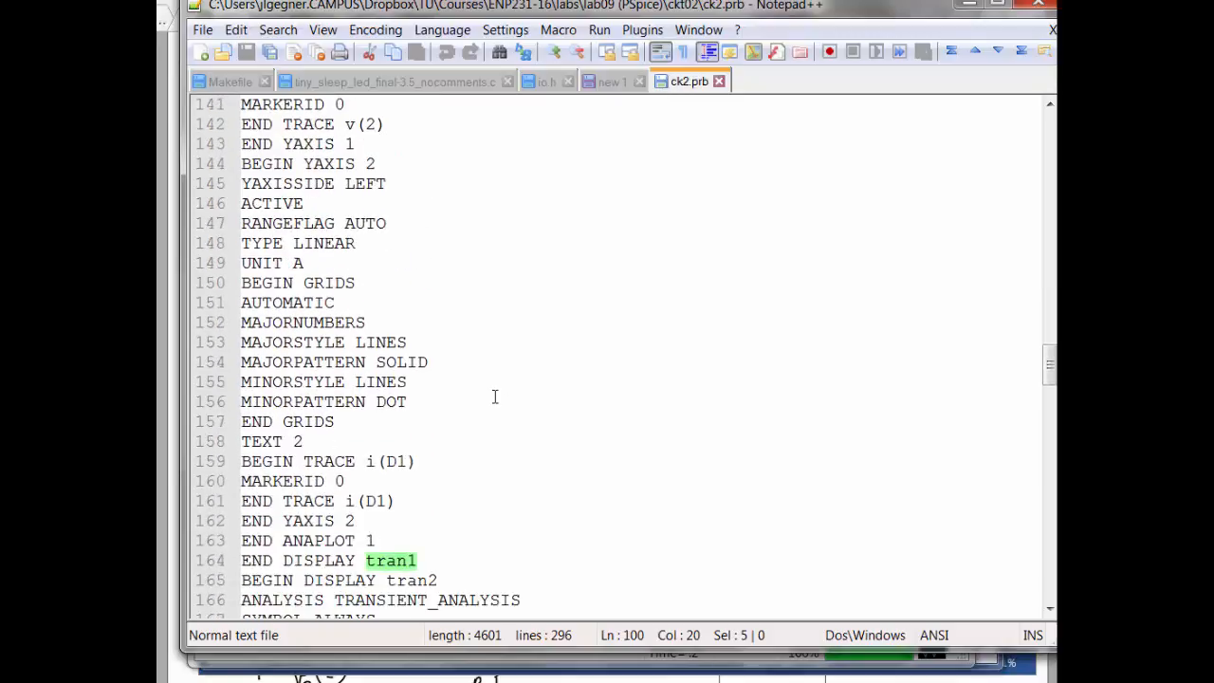
# Find tran3 in ck2.prb, read through its display section and the measurements, and close the file and minimize Notepad++.
pyautogui.hotkey('ctrl', 'f')
pyautogui.write('tran4')
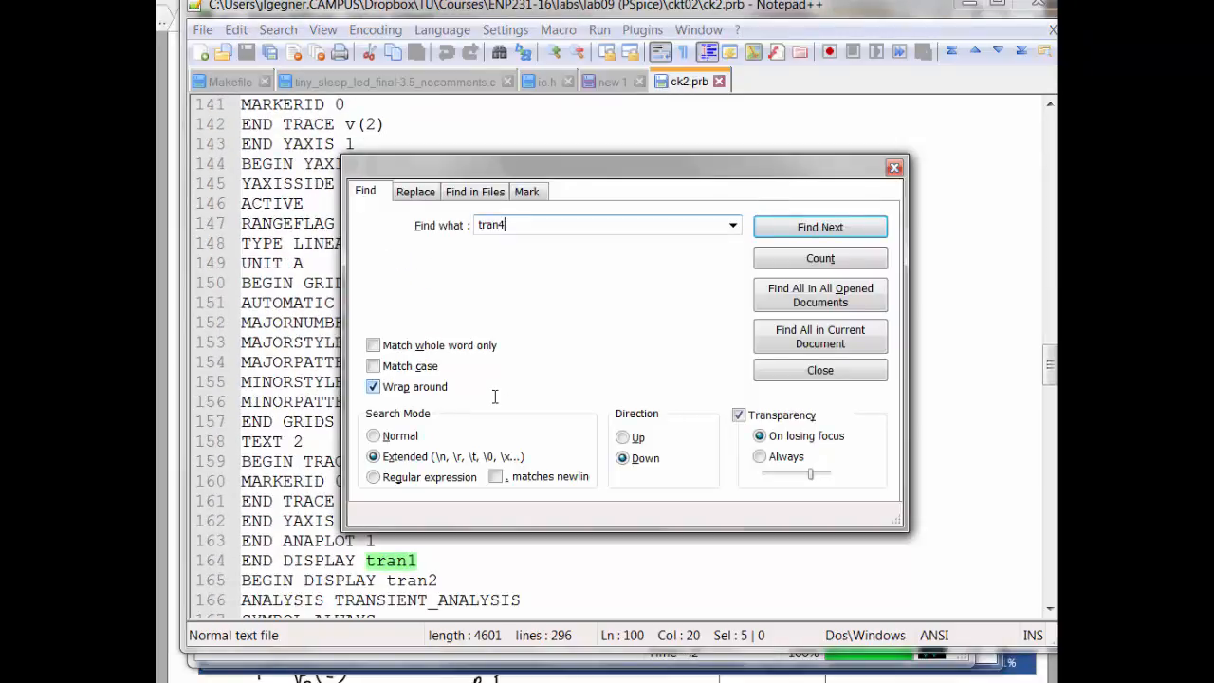
pyautogui.press('Return')
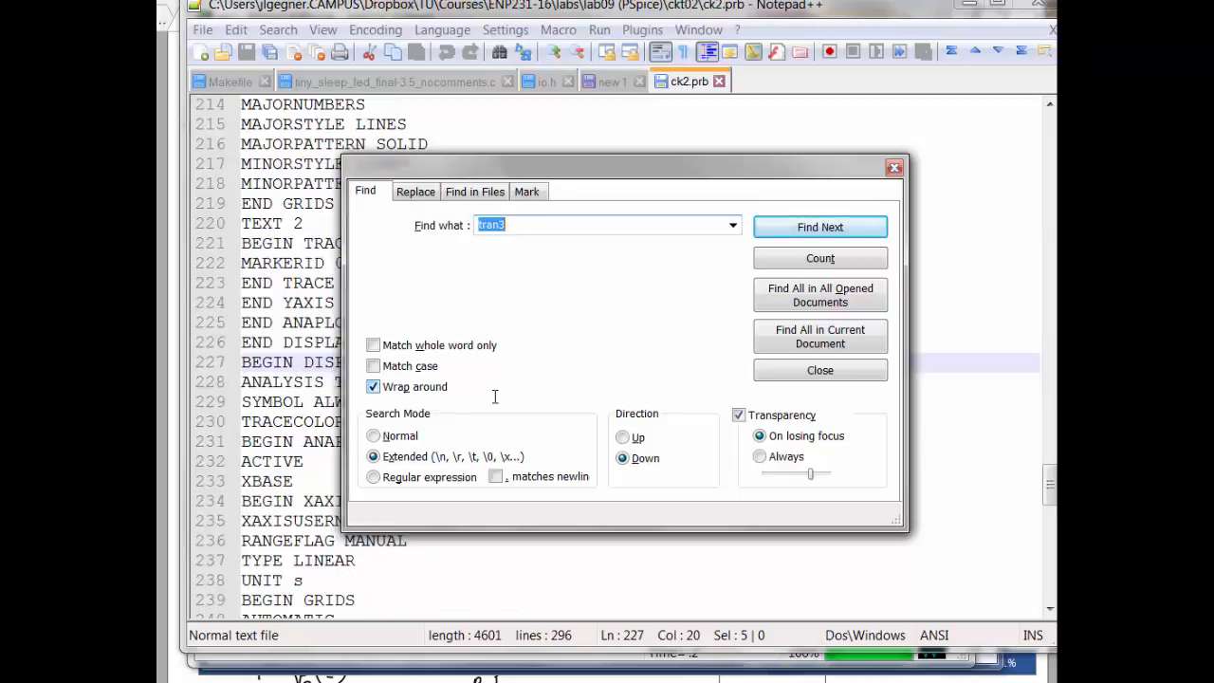
pyautogui.click(895, 169)
pyautogui.scroll(-3, 389, 327)
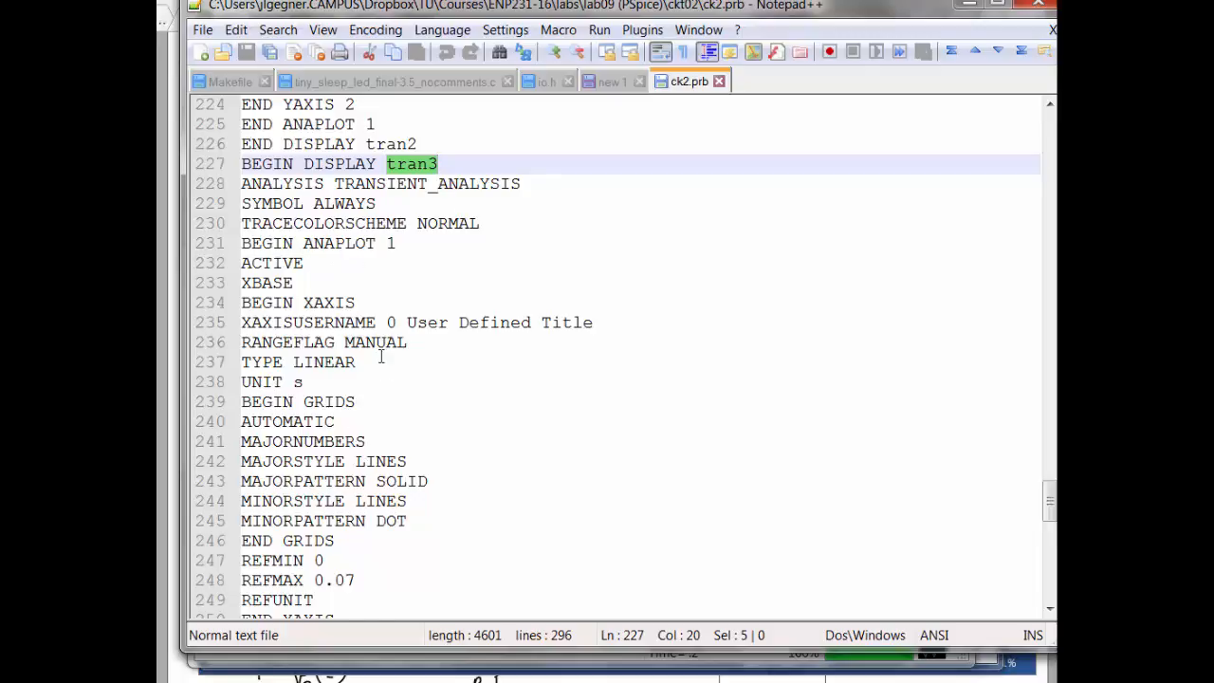
pyautogui.scroll(-8, 381, 357)
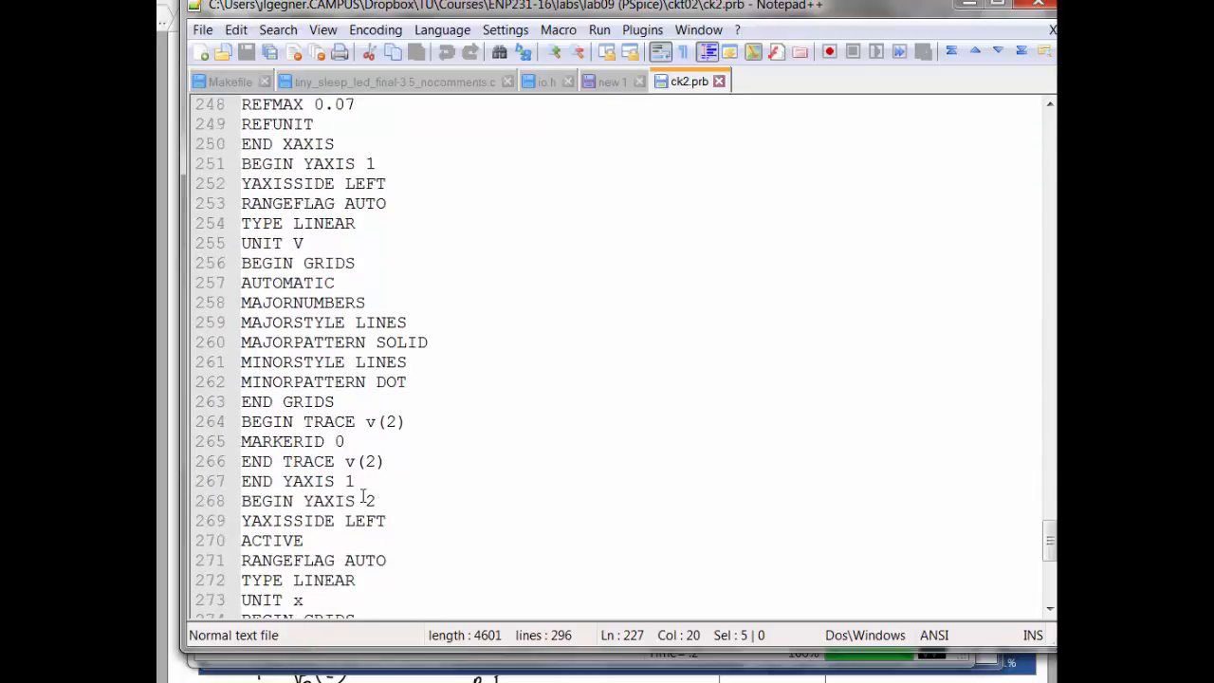
pyautogui.scroll(-1, 363, 498)
pyautogui.scroll(-7, 464, 482)
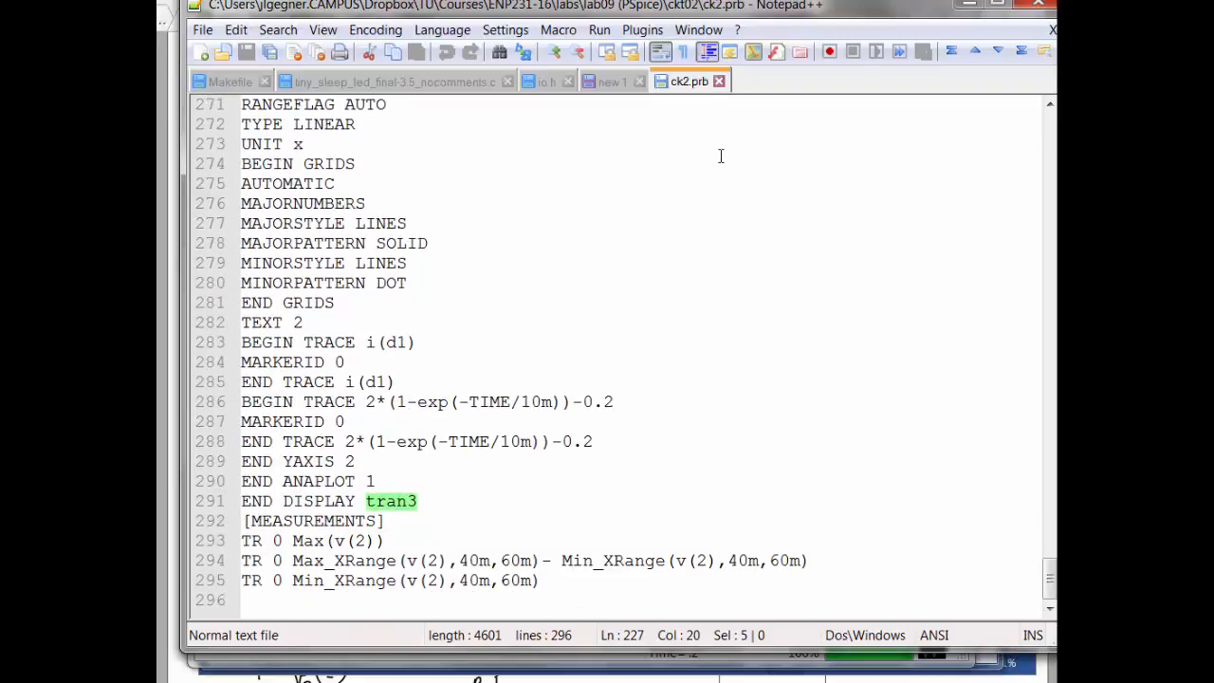
pyautogui.click(719, 82)
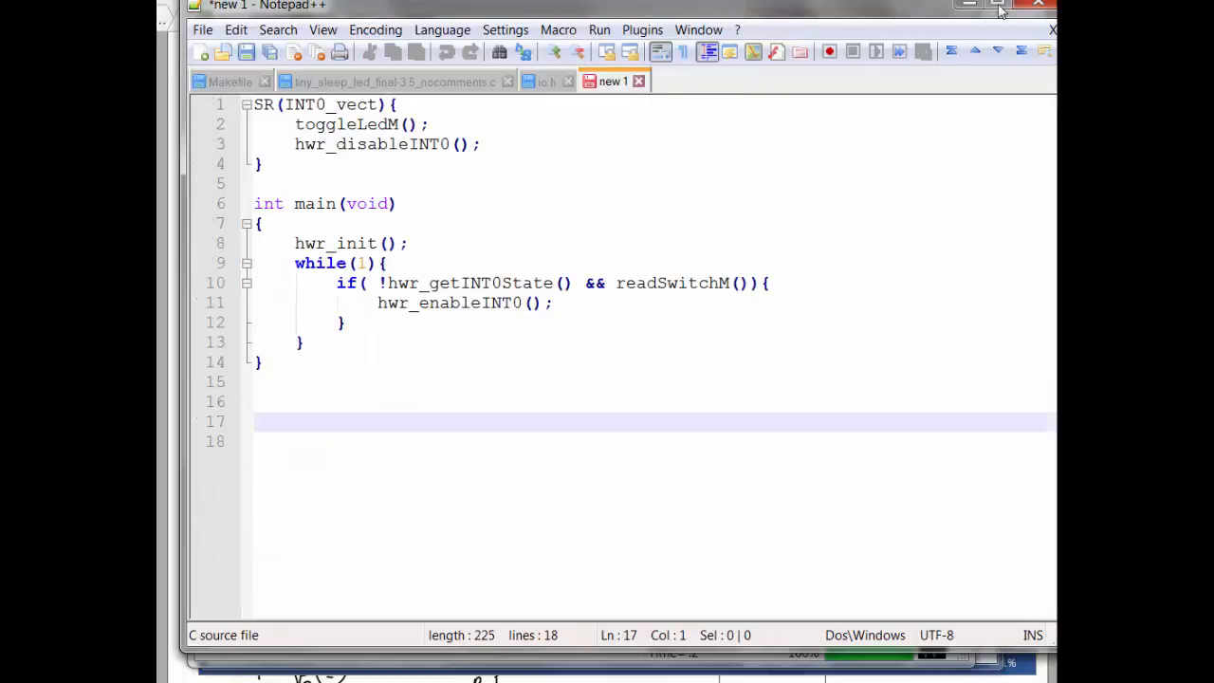
pyautogui.click(970, 5)
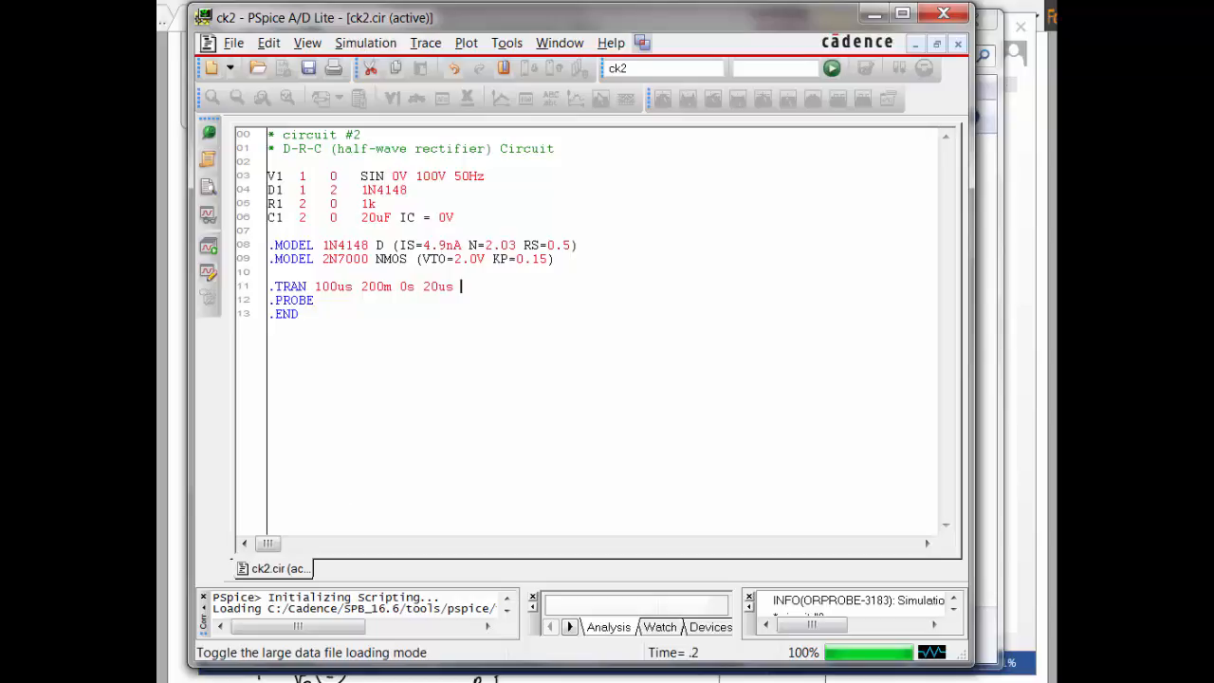
# Switch to the ckt02 folder in Windows Explorer and select ck2.cir together with ck2.prb.
pyautogui.click(513, 647)
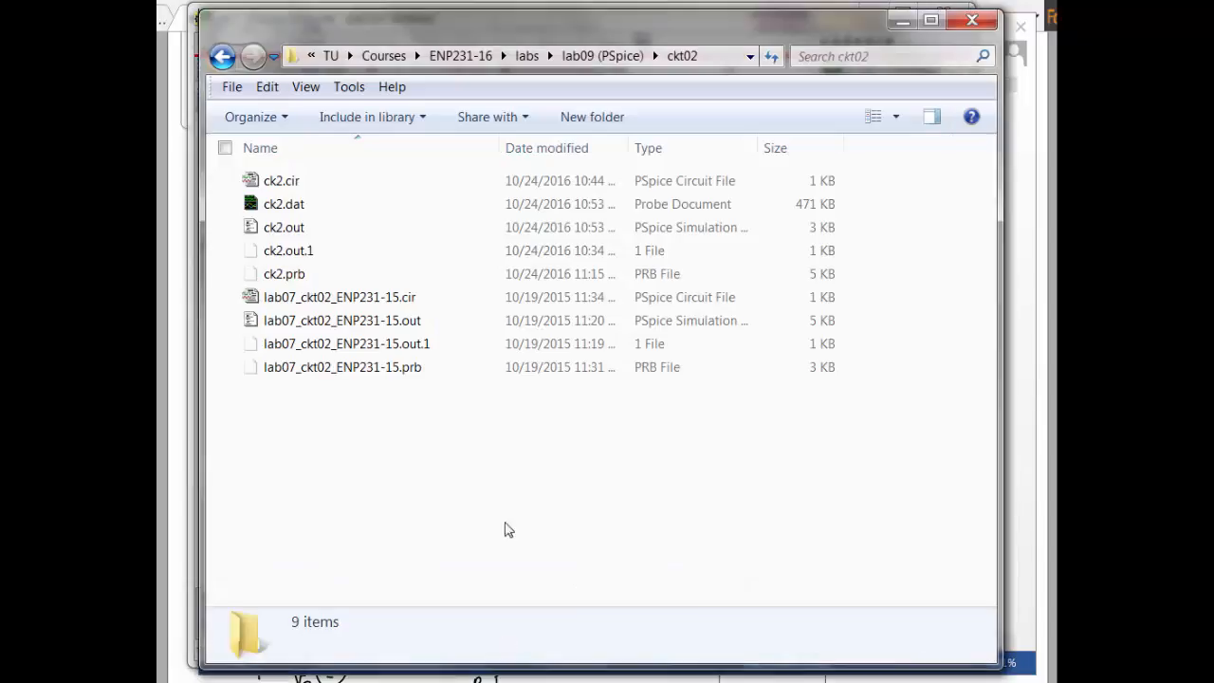
pyautogui.click(308, 183)
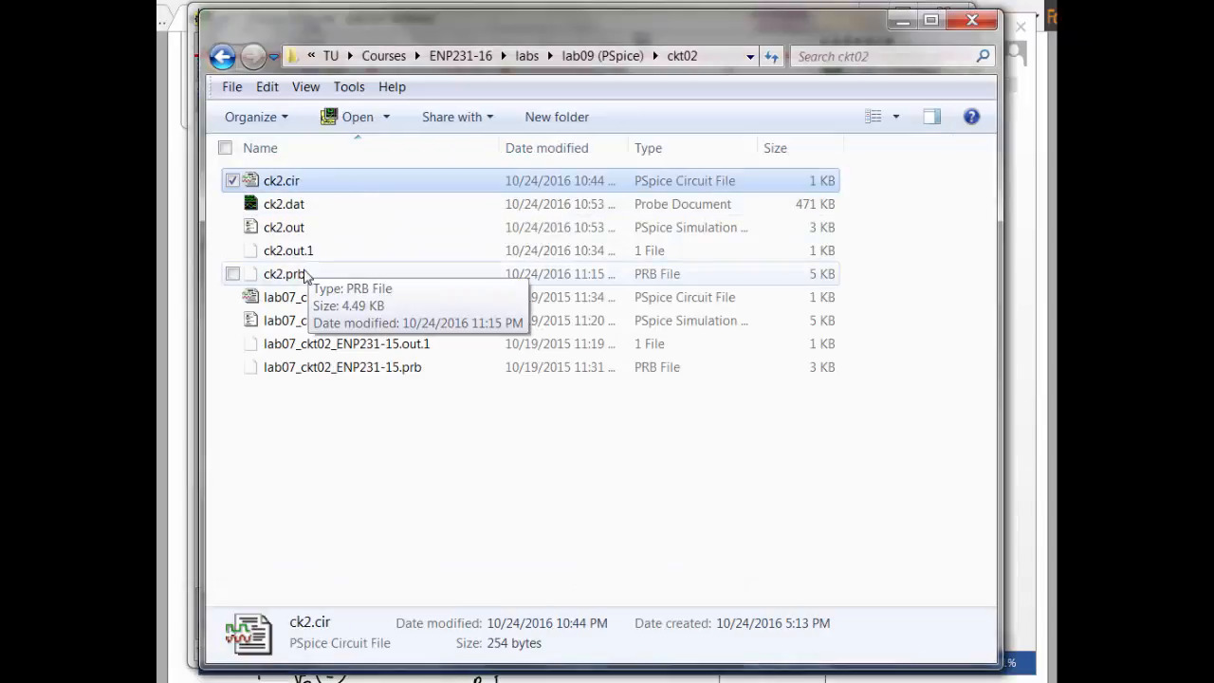
pyautogui.keyDown('ctrl'); pyautogui.click(351, 272); pyautogui.keyUp('ctrl')
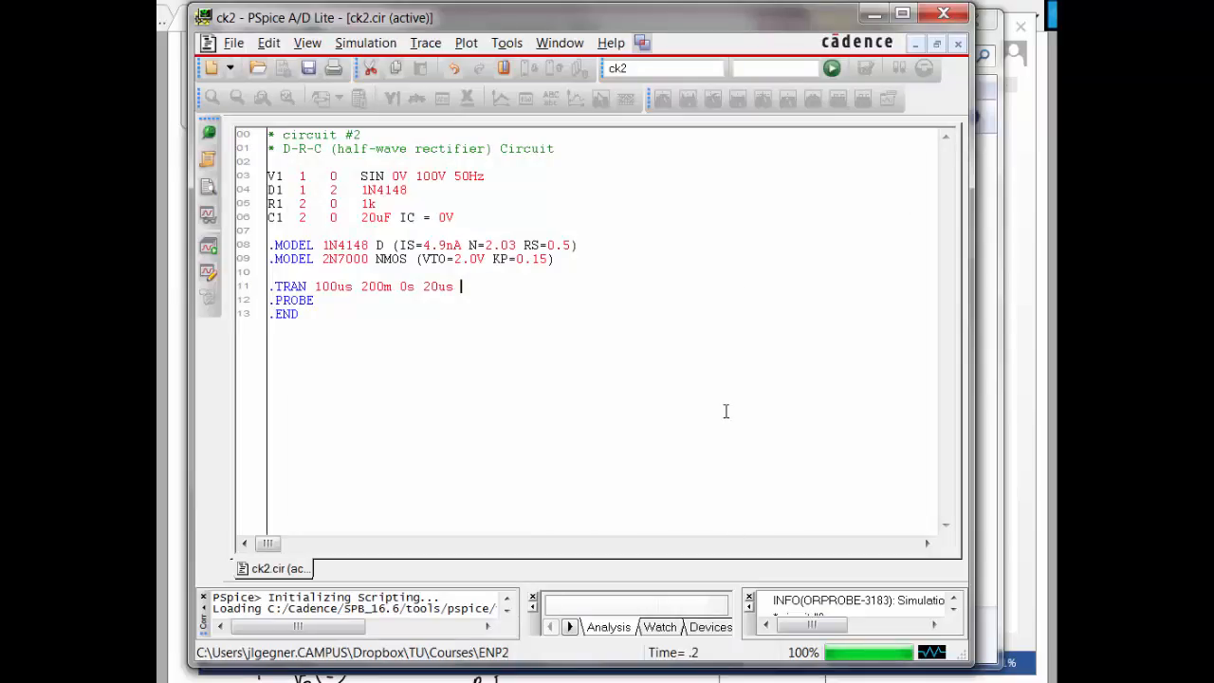
# Rerun the ck2 simulation in PSpice to reopen its plot with the last session's display.
pyautogui.click(830, 67)
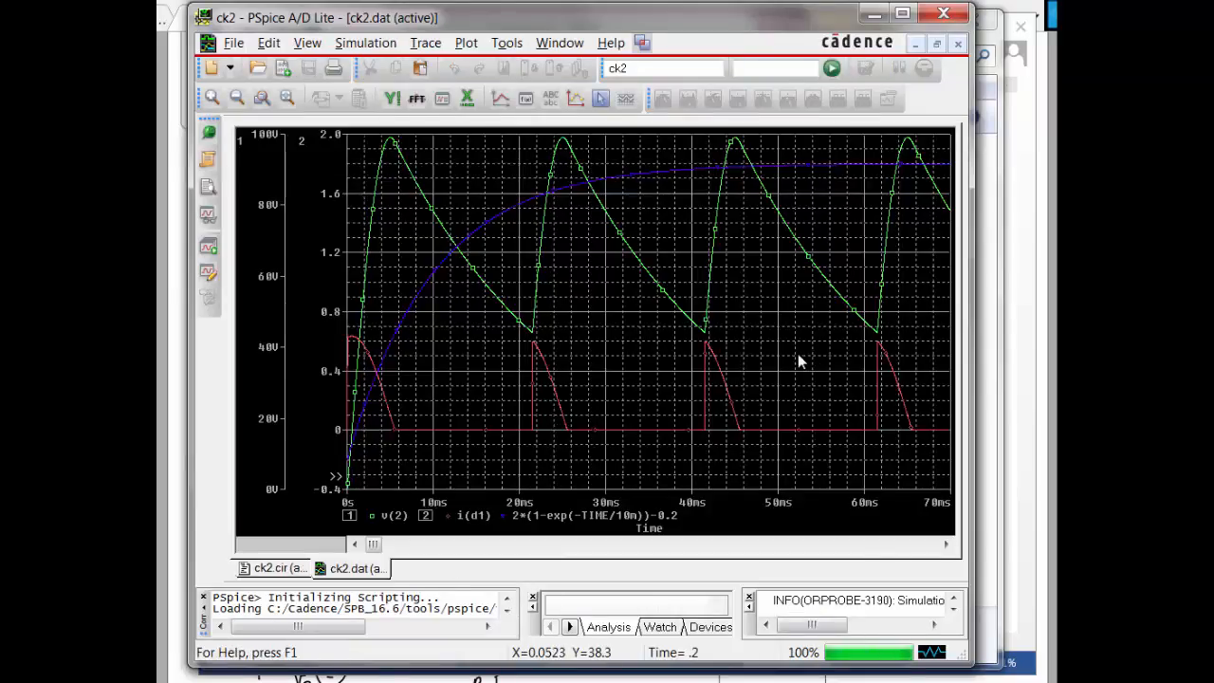